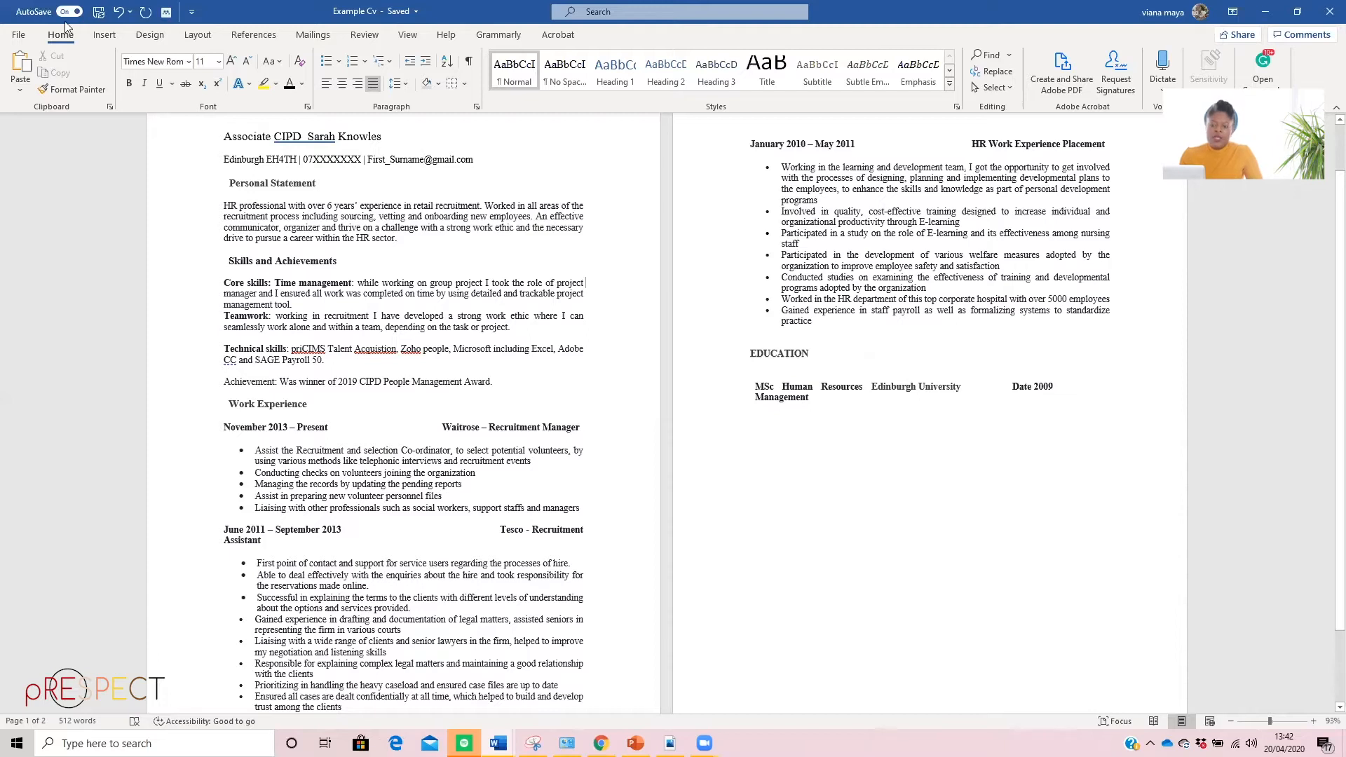
Create a blank document and arrange its window side by side with the Example Cv document
{"action": "left_click", "coordinate": [21, 37]}
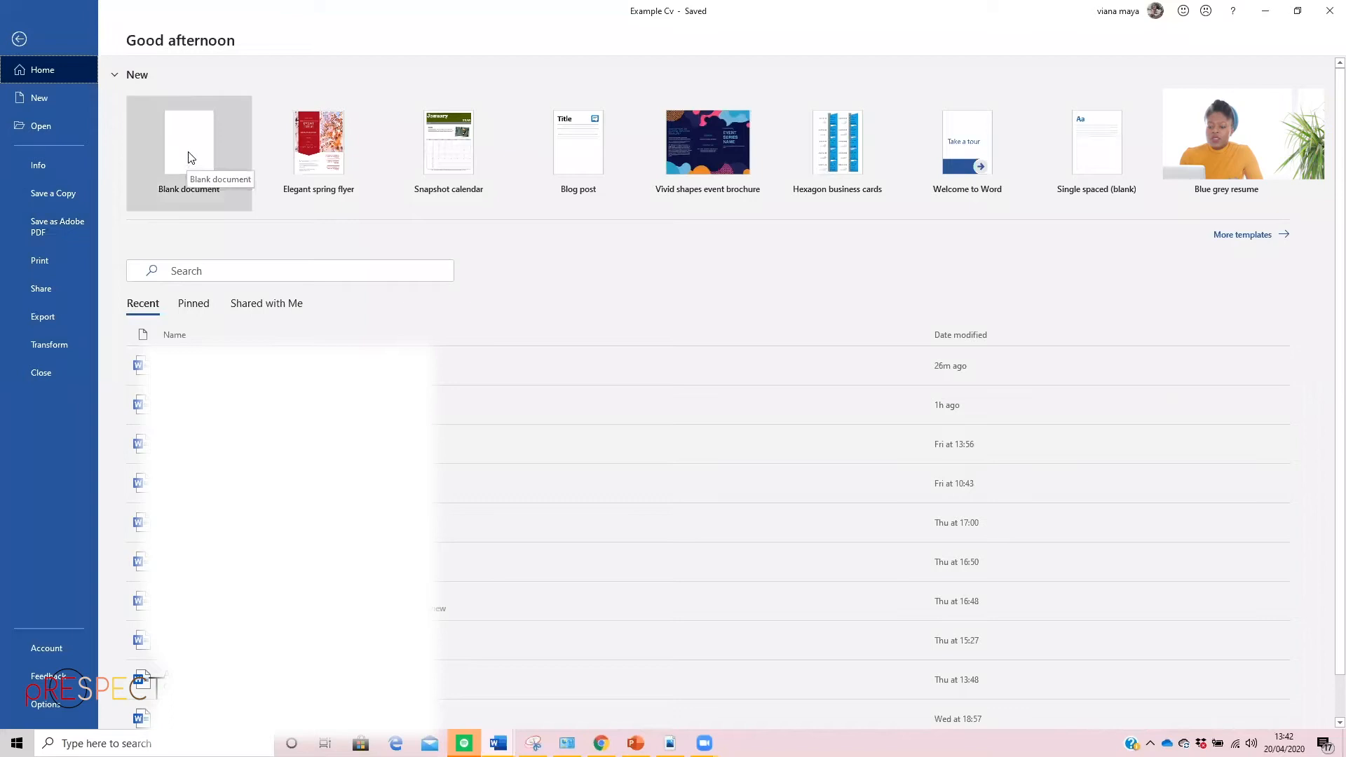
{"action": "left_click", "coordinate": [247, 159]}
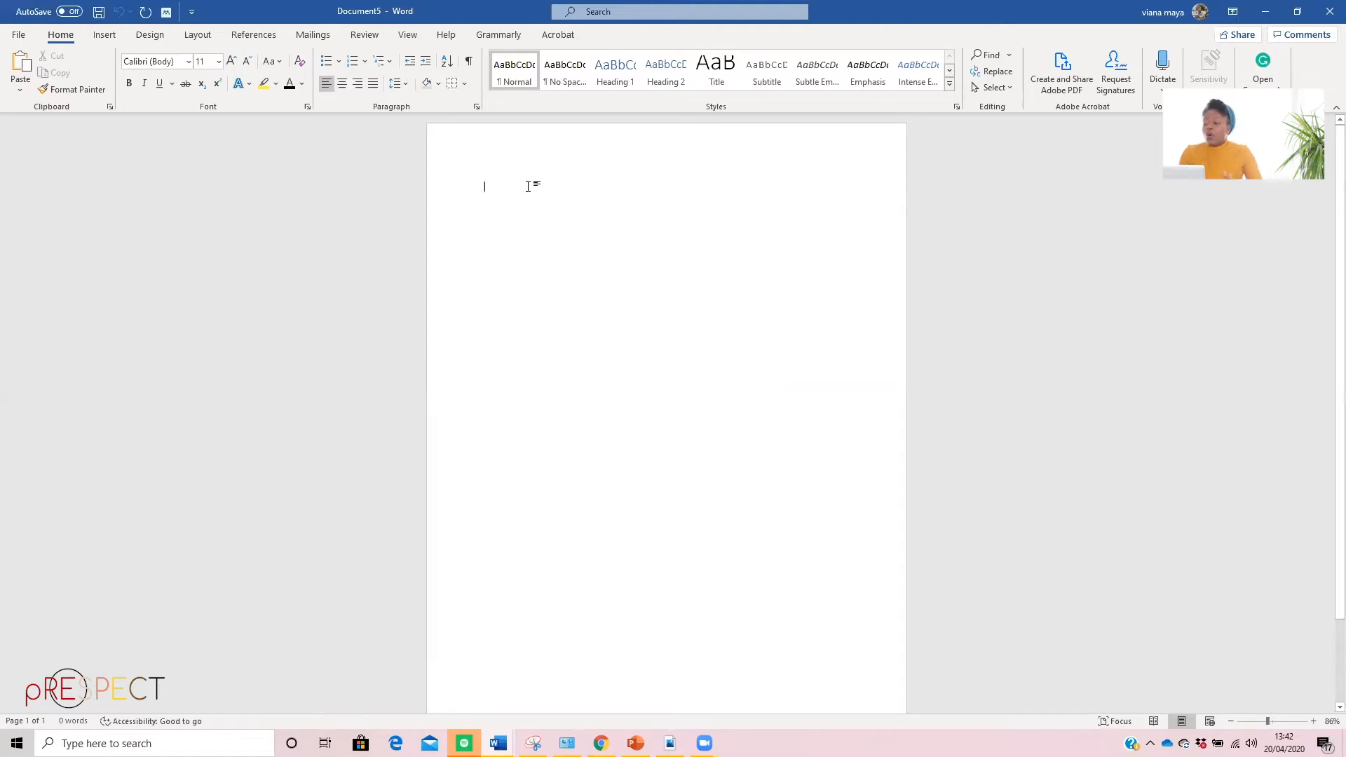
{"action": "left_click", "coordinate": [1298, 12]}
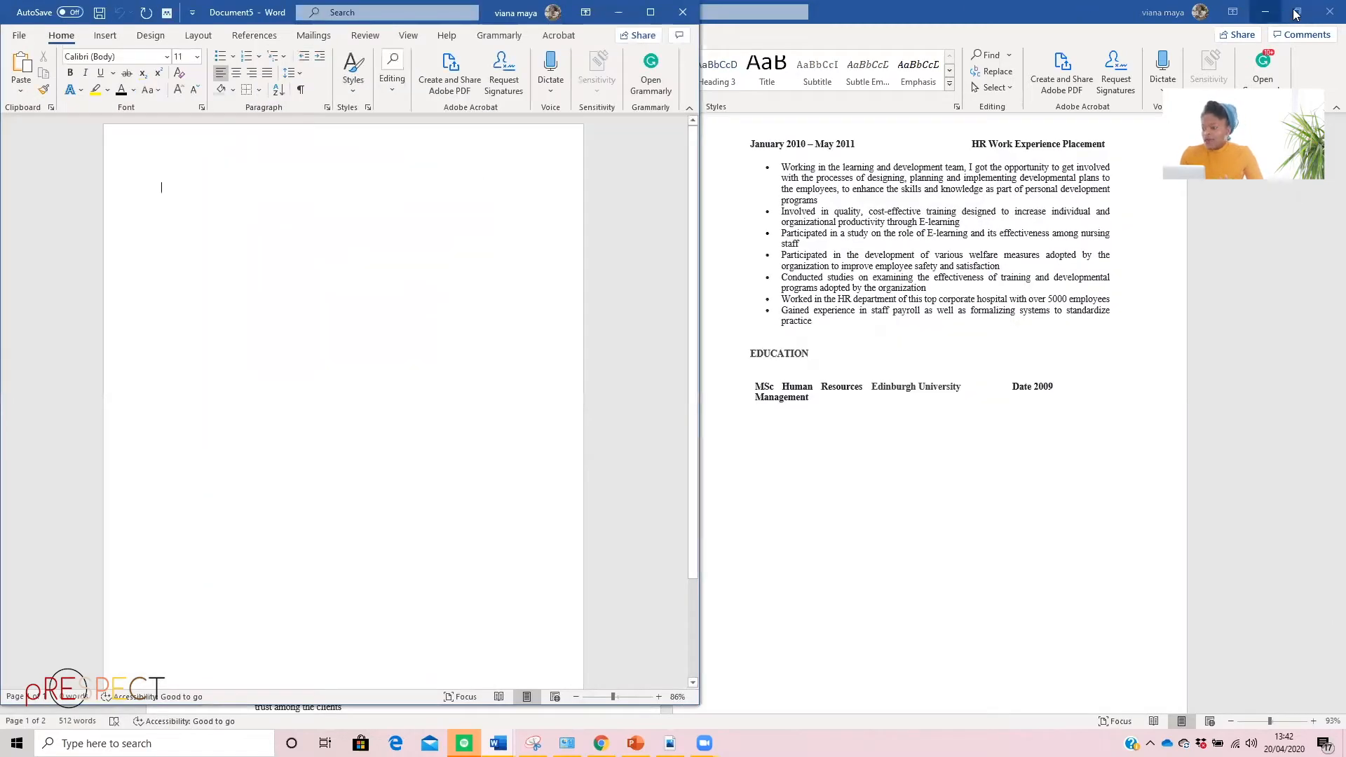
{"action": "left_click", "coordinate": [1297, 12]}
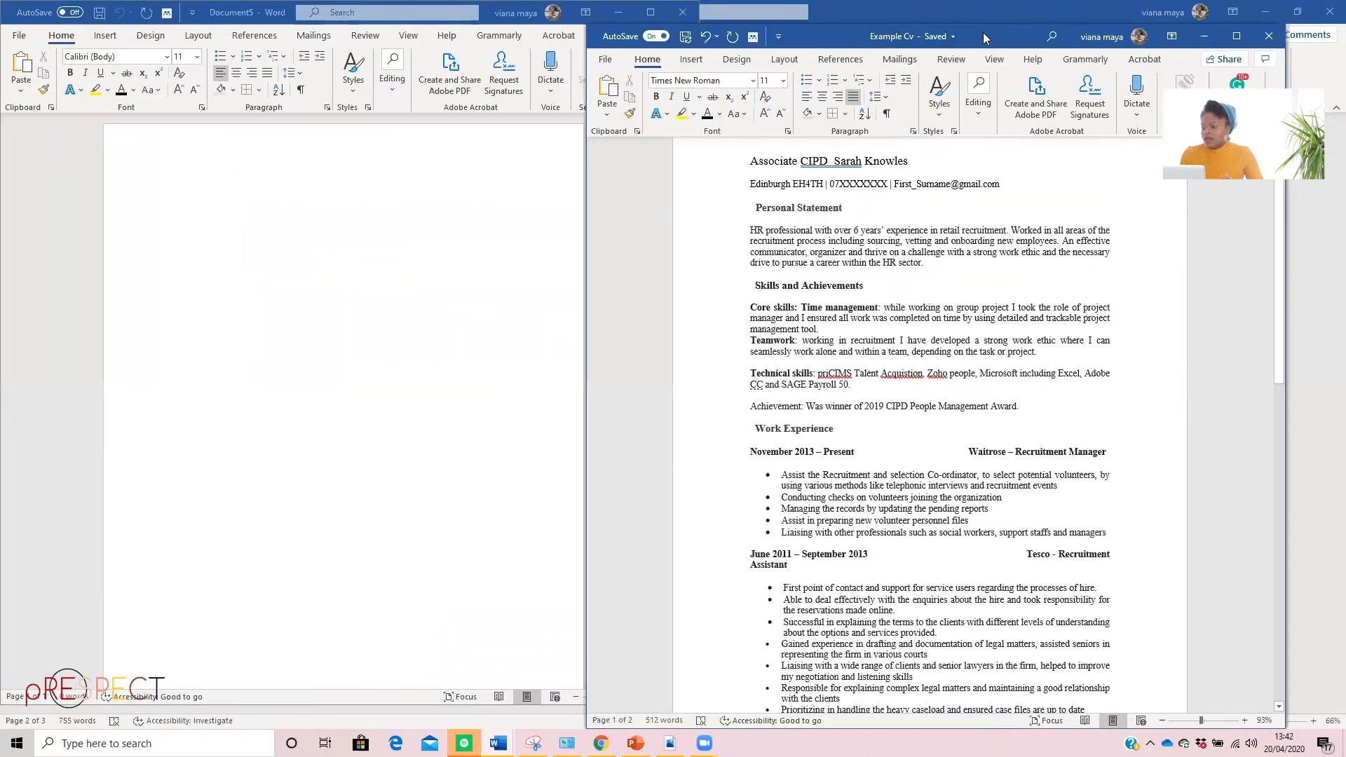
{"action": "left_click_drag", "start_coordinate": [1068, 36], "coordinate": [1125, 30]}
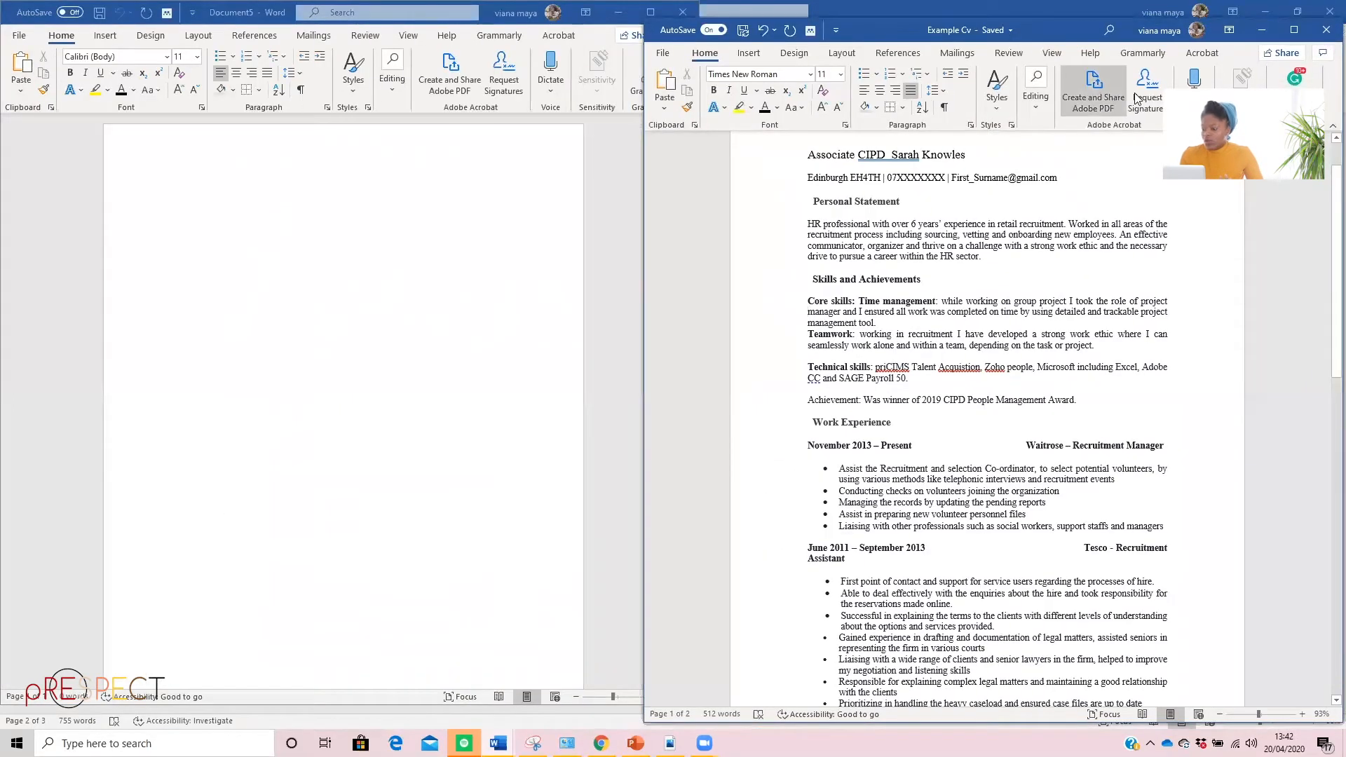
Enter the CV's title line in the blank document: "Associate CIPD" followed by the candidate's full name
{"action": "left_click", "coordinate": [259, 199]}
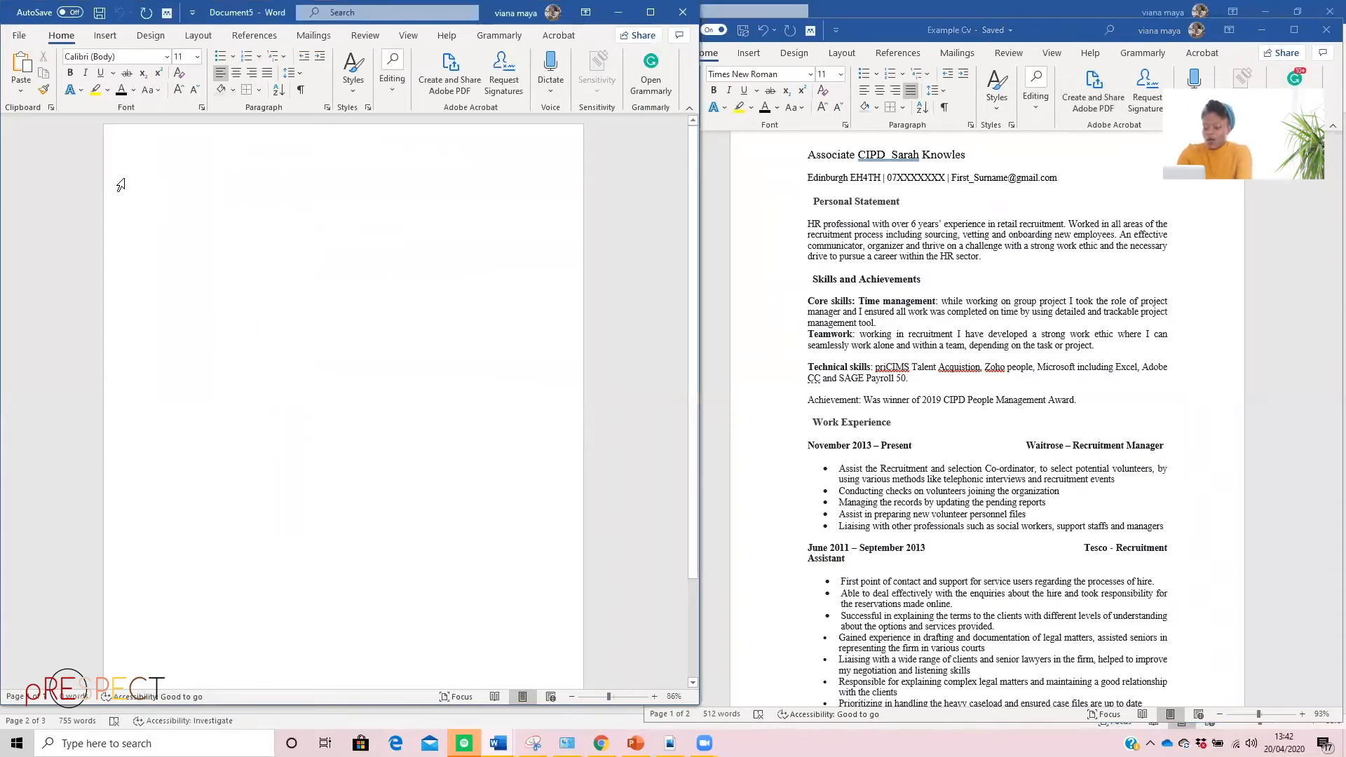
{"action": "type", "text": "Ass"}
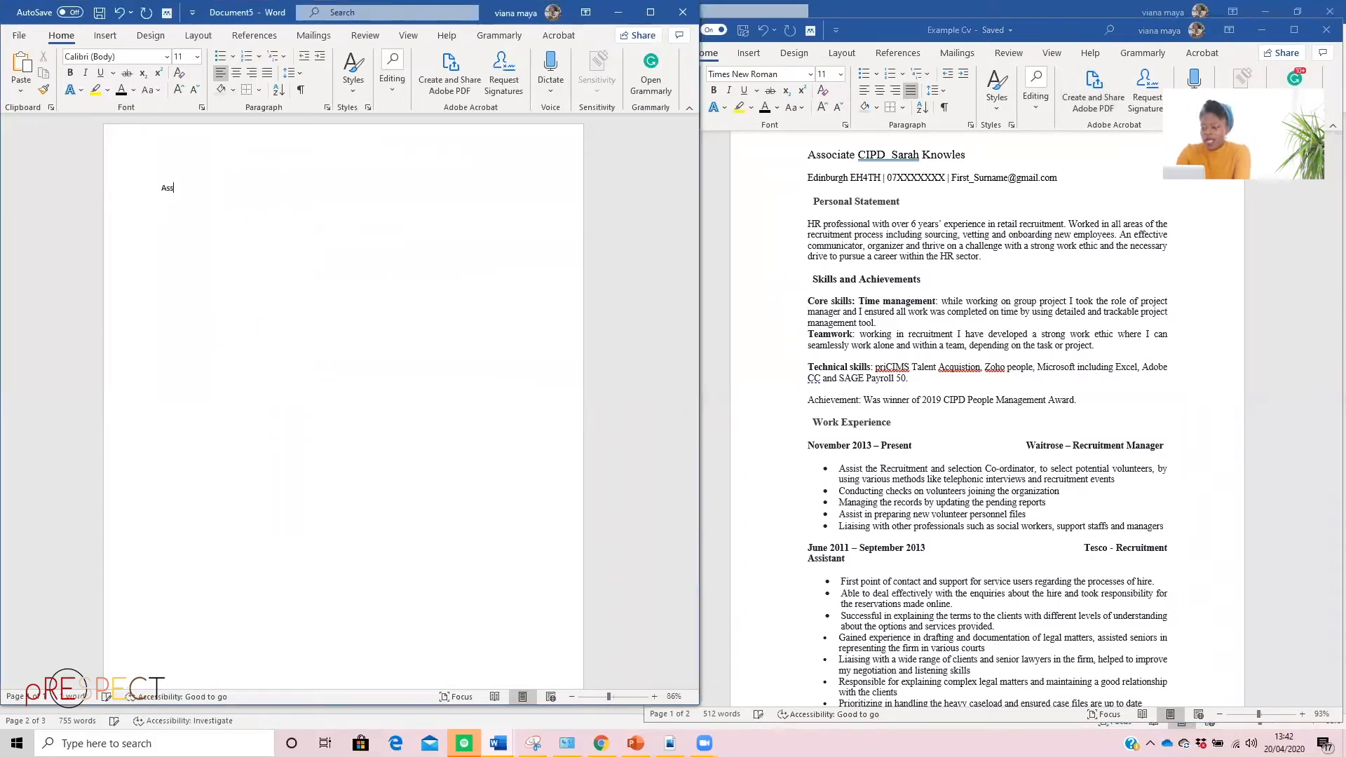
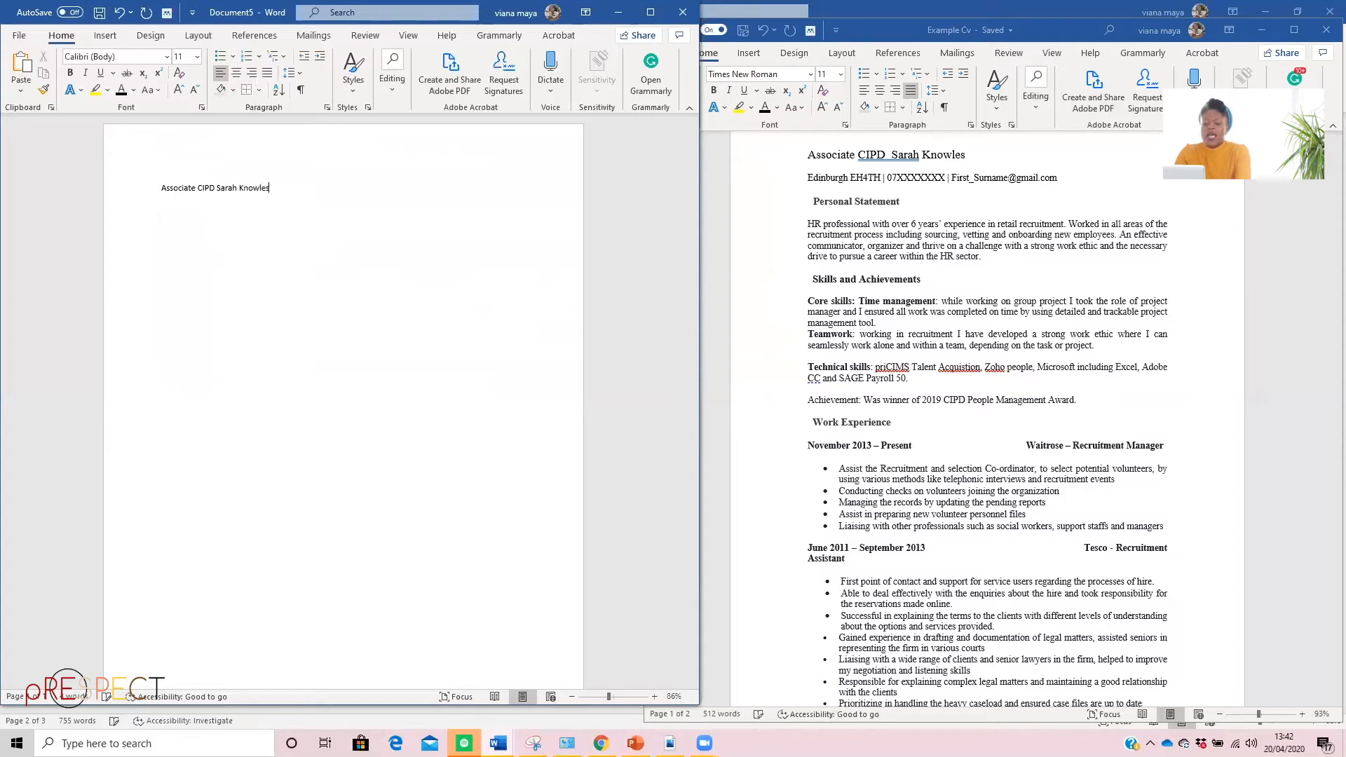
Start a contact line below the title with the candidate's city and postcode
{"action": "key", "text": "Return"}
{"action": "type", "text": "Edinbugh"}
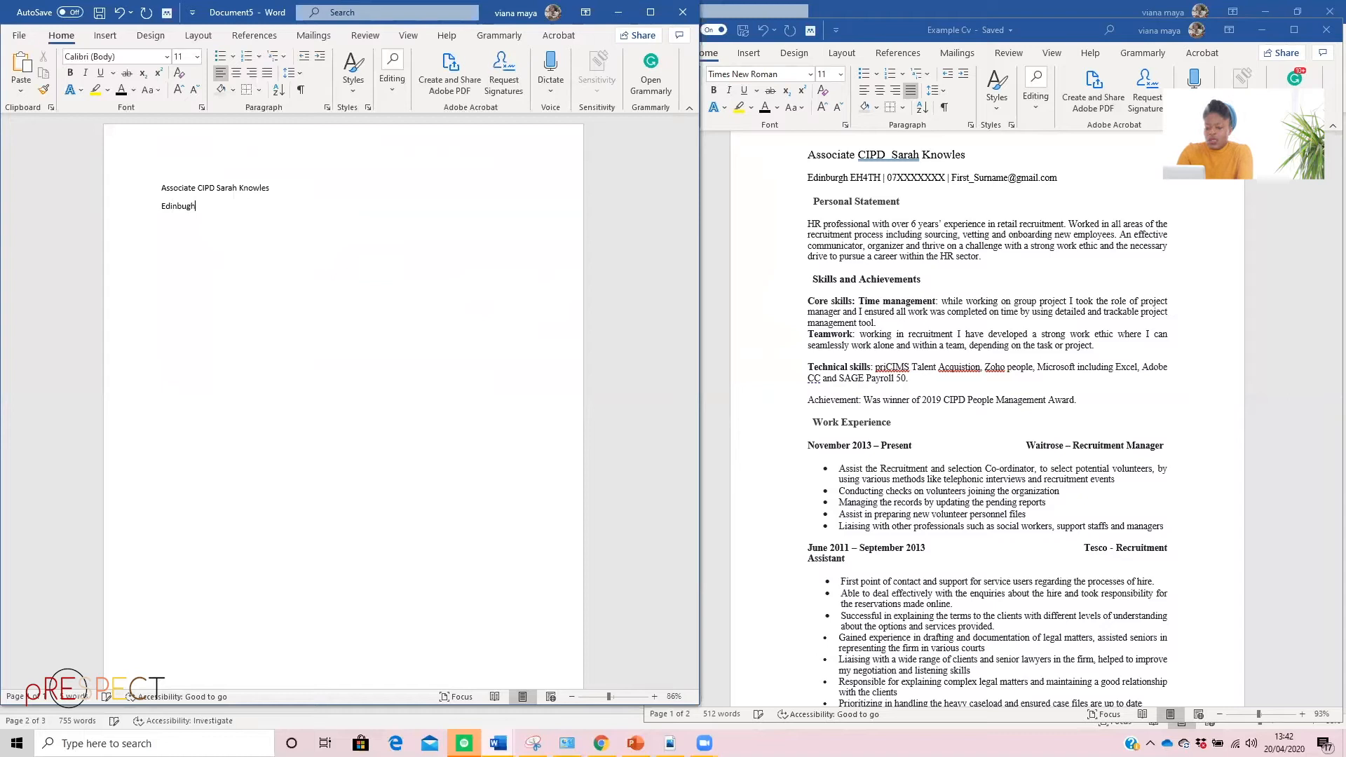
{"action": "key", "text": "BackSpace"}
{"action": "key", "text": "BackSpace"}
{"action": "type", "text": "rgh"}
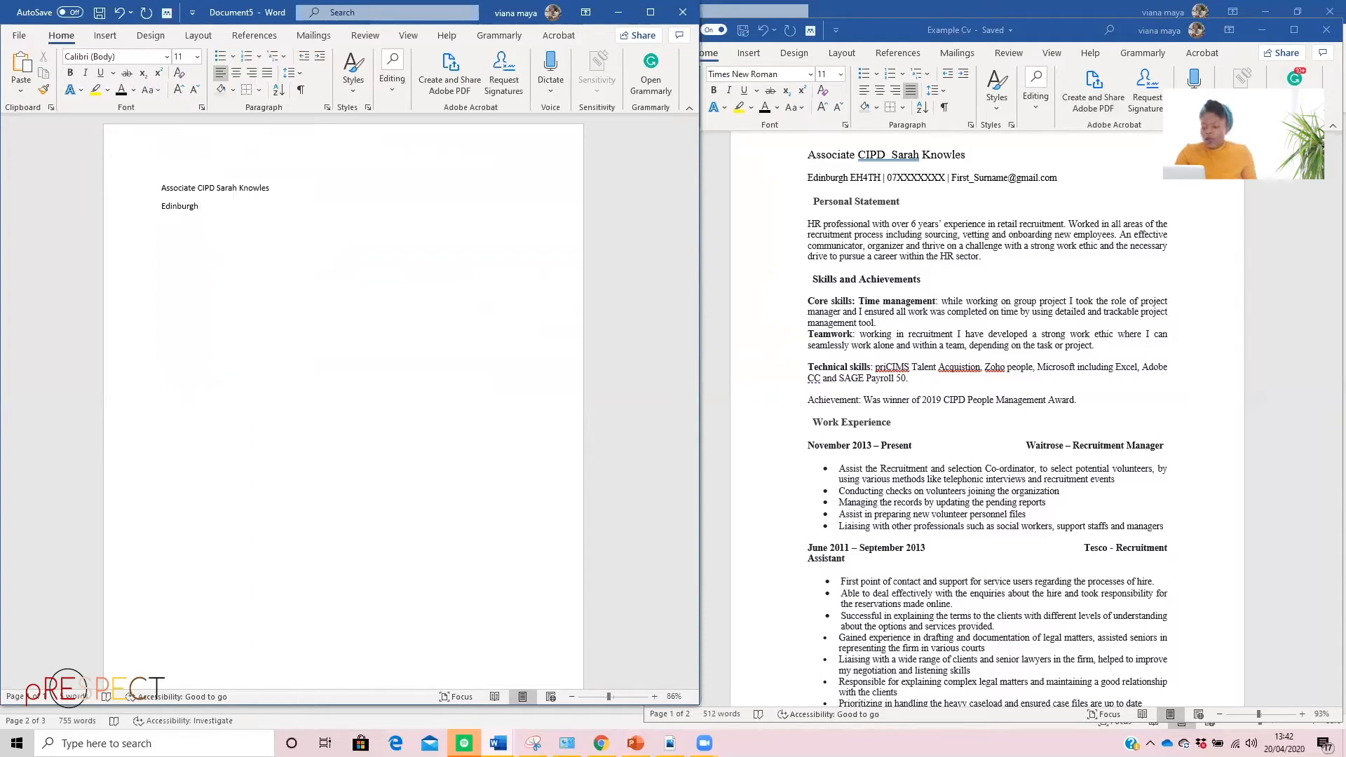
{"action": "type", "text": "EH4 TH"}
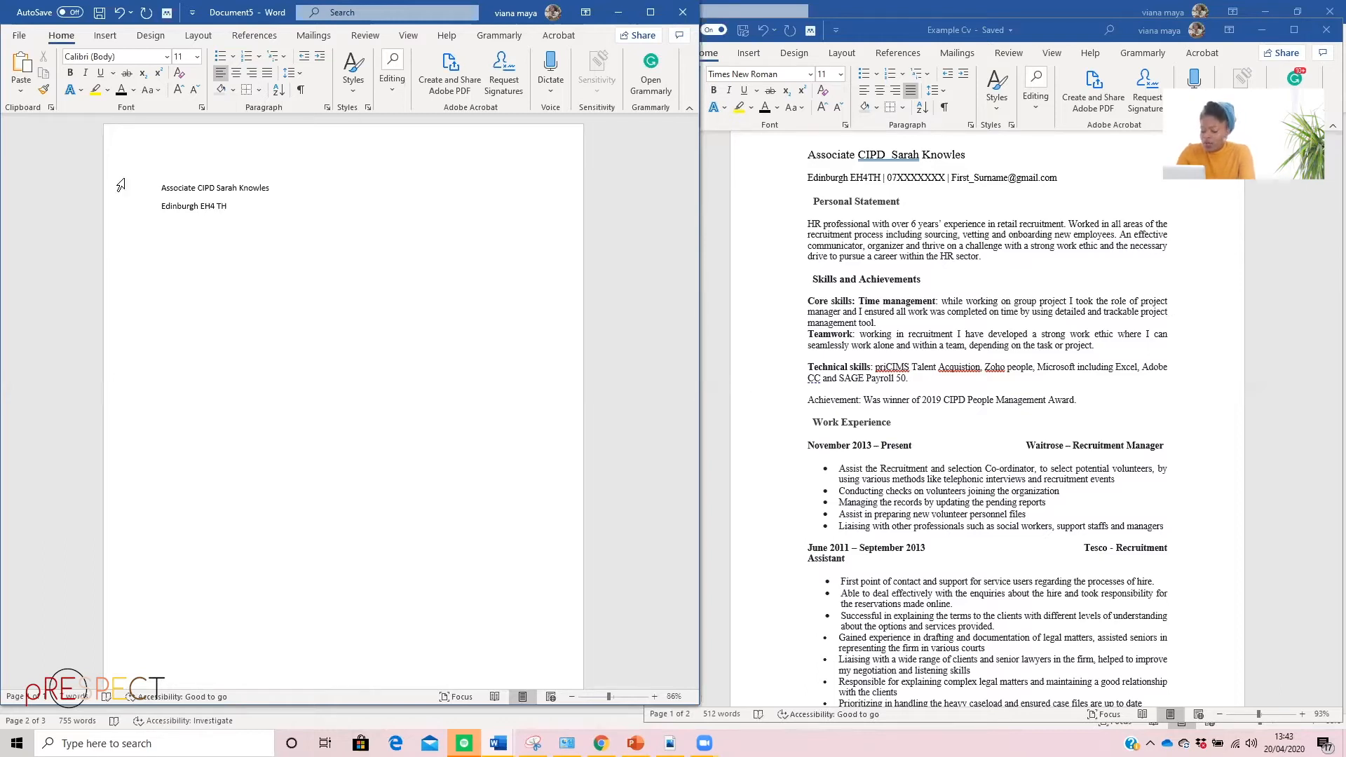
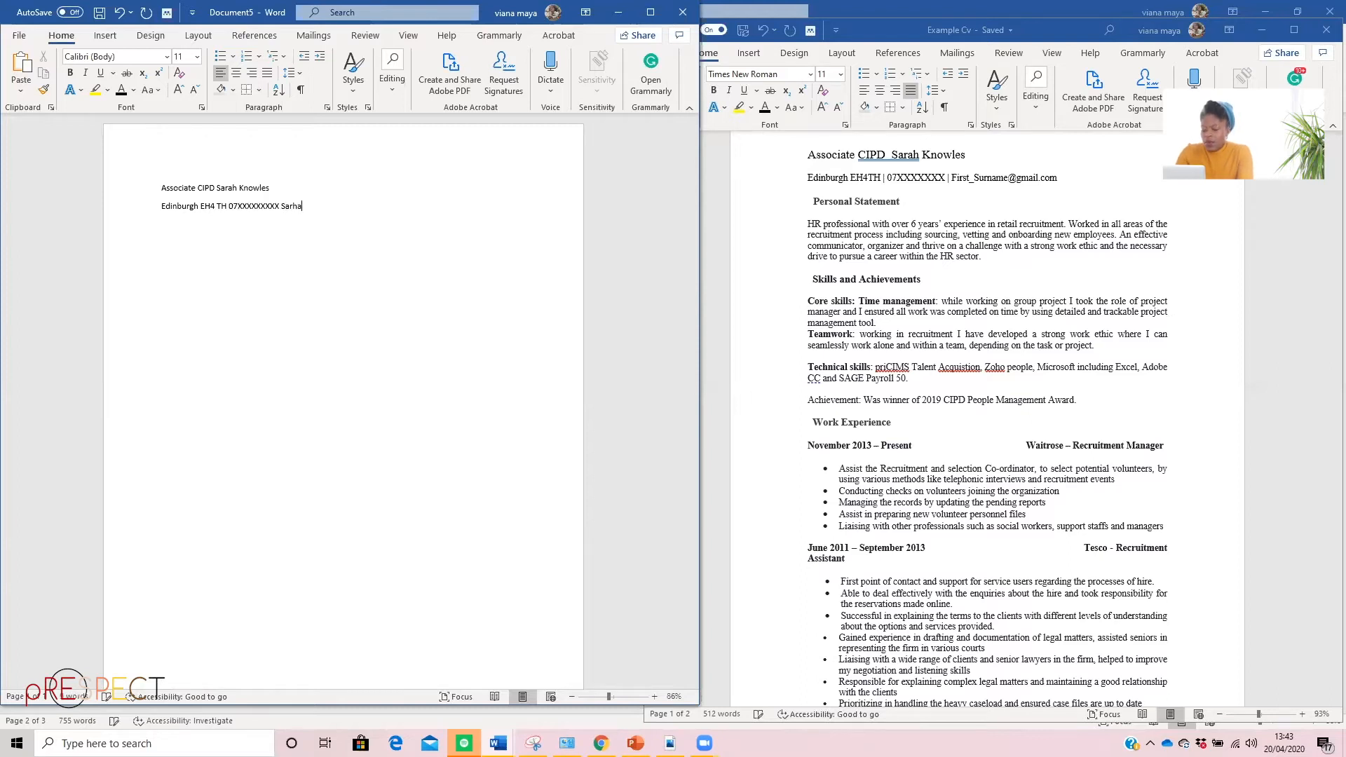
Complete the contact line with the placeholder phone number and the candidate's e-mail address, and start a new line
{"action": "key", "text": "BackSpace"}
{"action": "key", "text": "BackSpace"}
{"action": "key", "text": "BackSpace"}
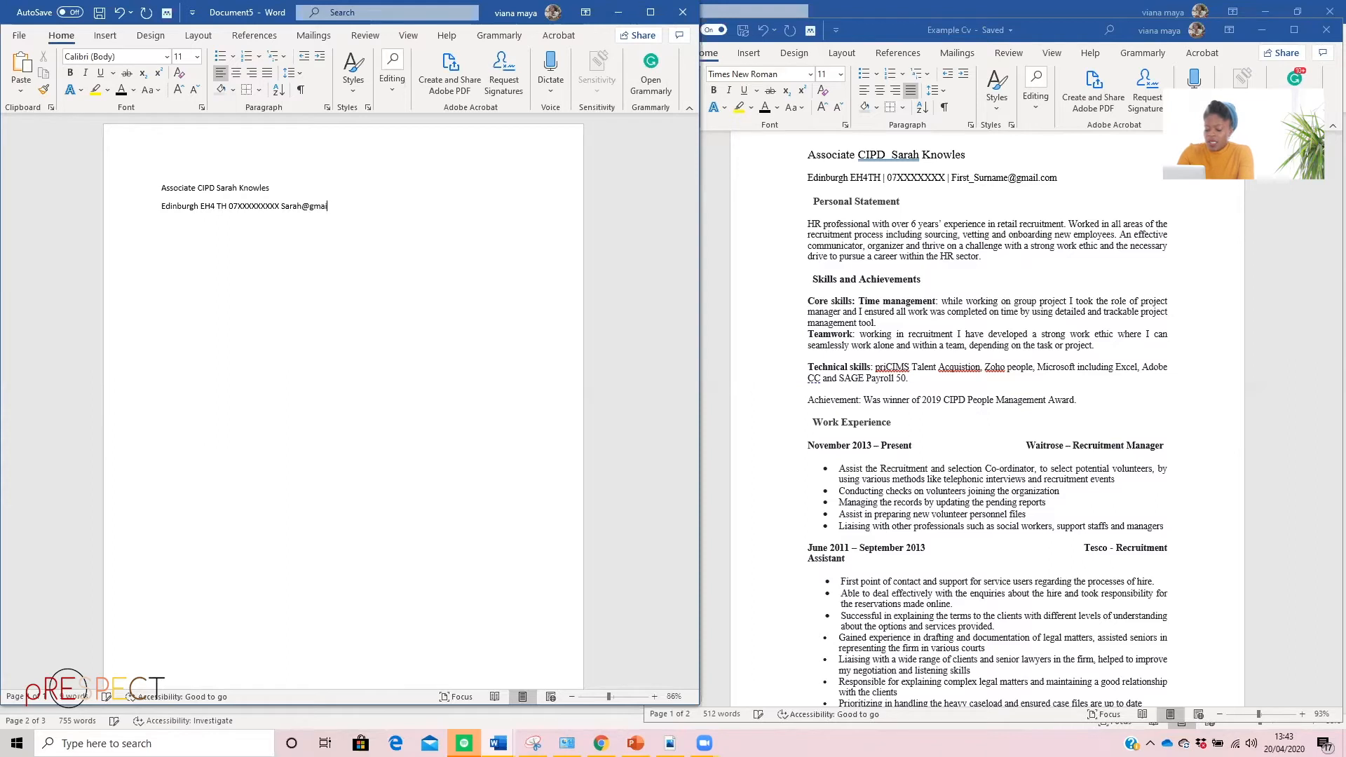
{"action": "type", "text": "om"}
{"action": "key", "text": "Return"}
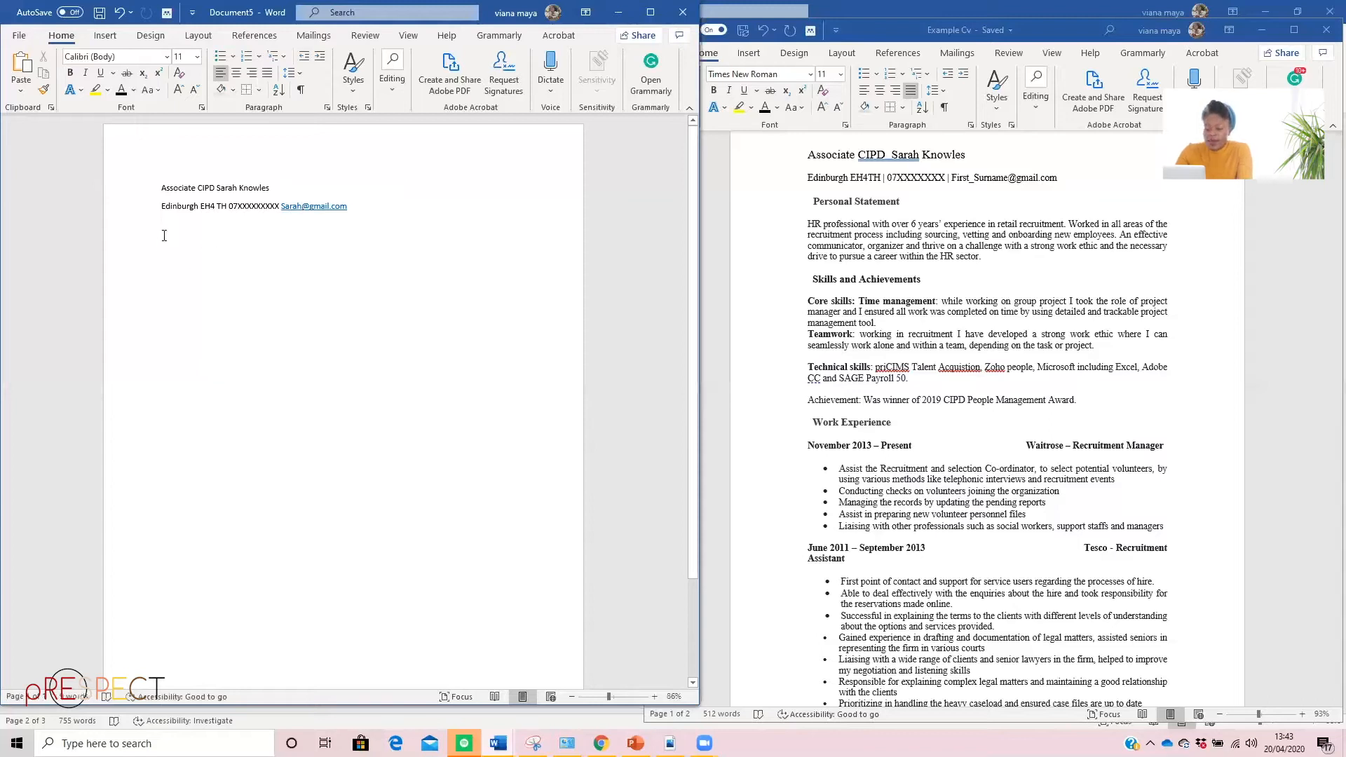
Add the headings "Personal statement" and "Skills and Achievement" on separate lines below the contact line
{"action": "type", "text": "per"}
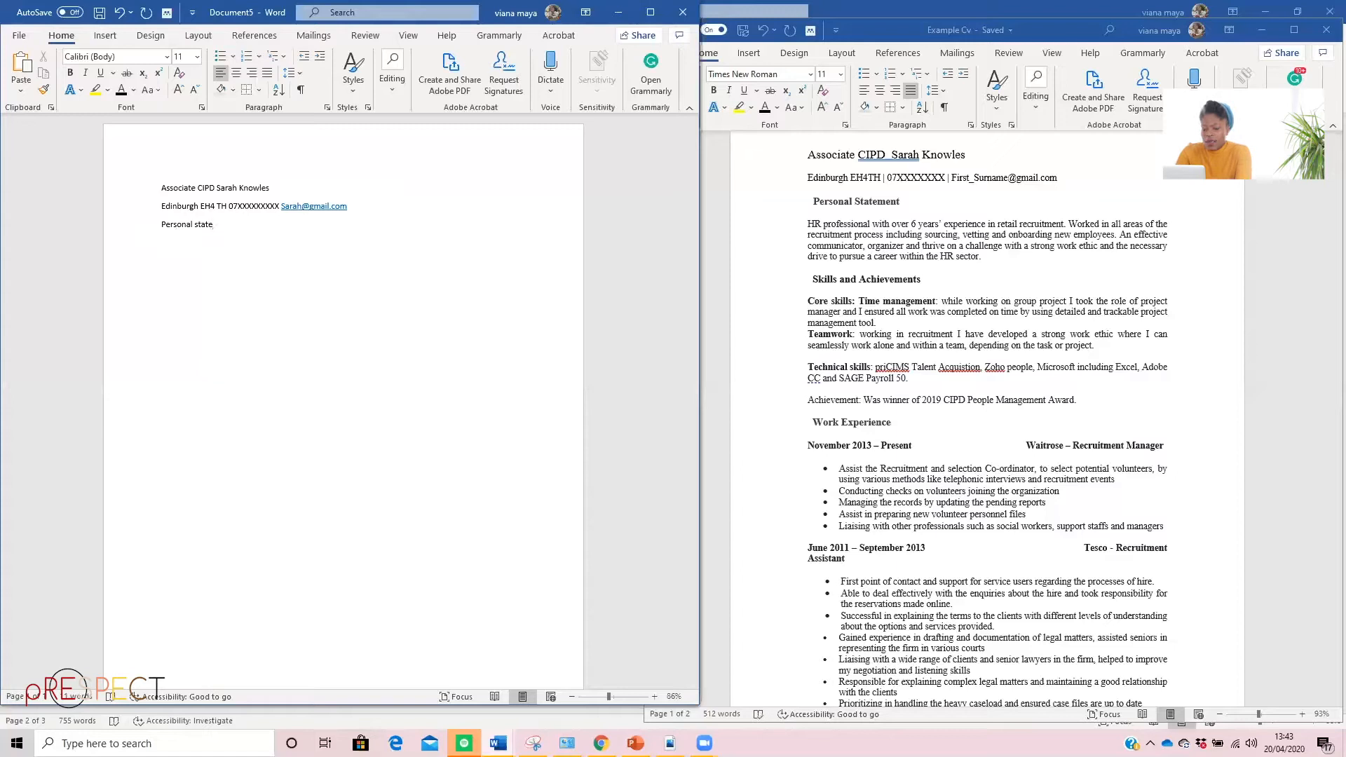
{"action": "type", "text": "sonal statement"}
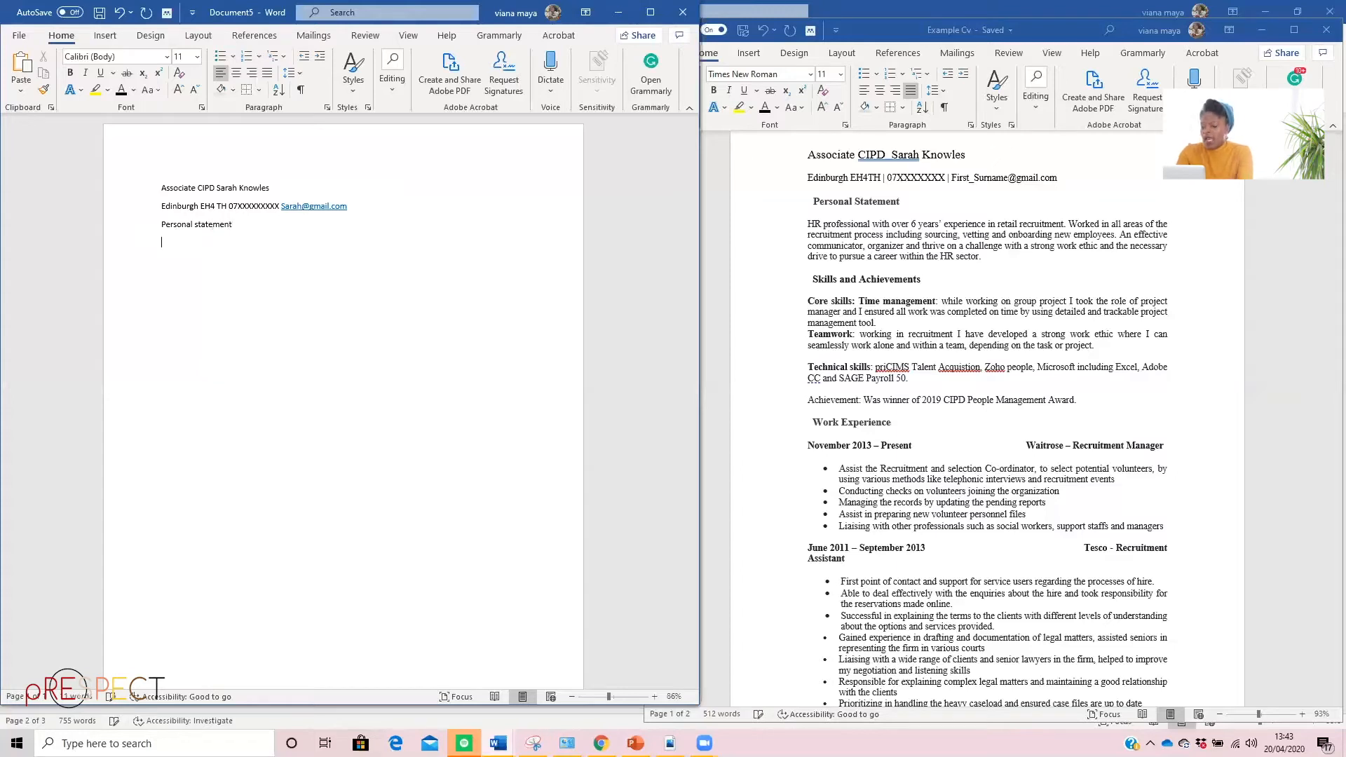
{"action": "key", "text": "Return"}
{"action": "type", "text": "Skills"}
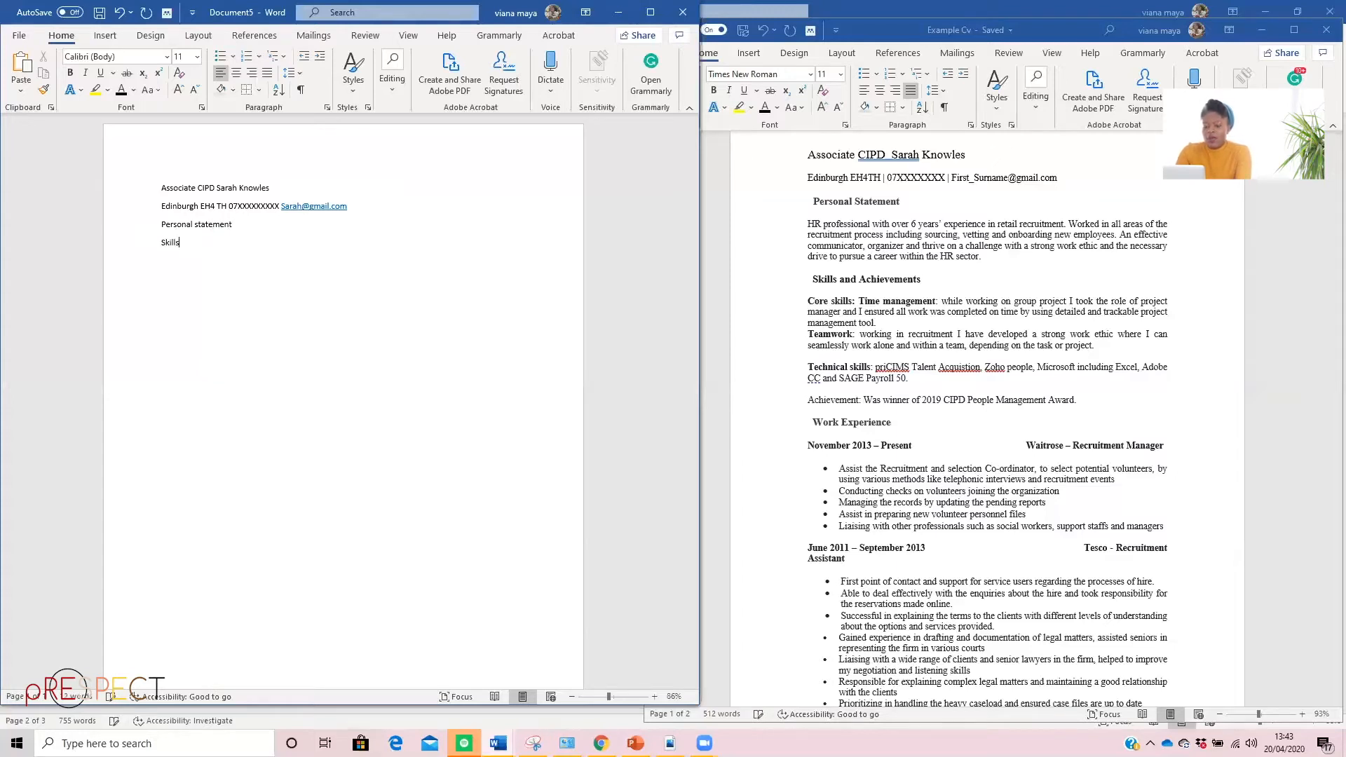
{"action": "type", "text": " an Ache"}
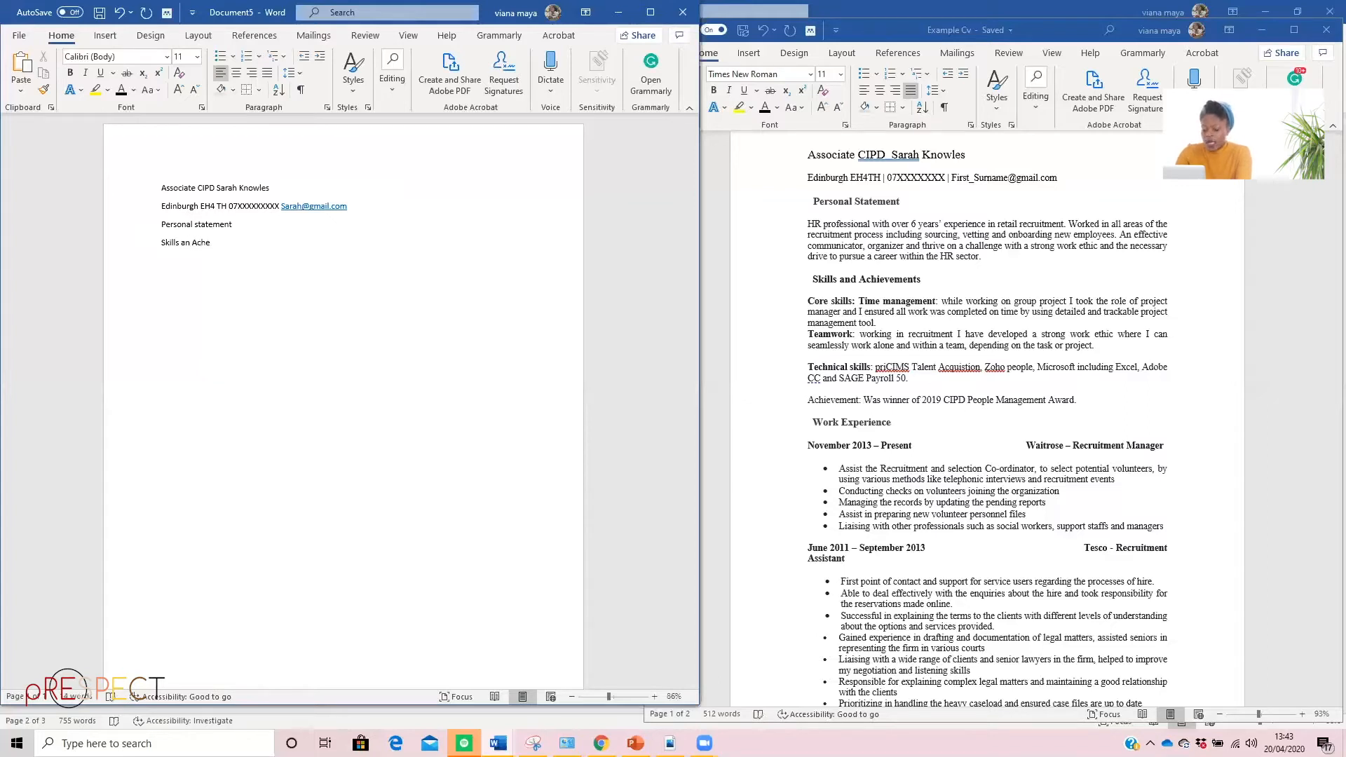
{"action": "key", "text": "BackSpace"}
{"action": "type", "text": "ievement"}
{"action": "left_click", "coordinate": [190, 242]}
{"action": "type", "text": "d"}
{"action": "left_click", "coordinate": [247, 244]}
Add the headings "Work Experience" and "Eduction" on separate lines below "Skills and Achievement"
{"action": "key", "text": "Return"}
{"action": "type", "text": "Work"}
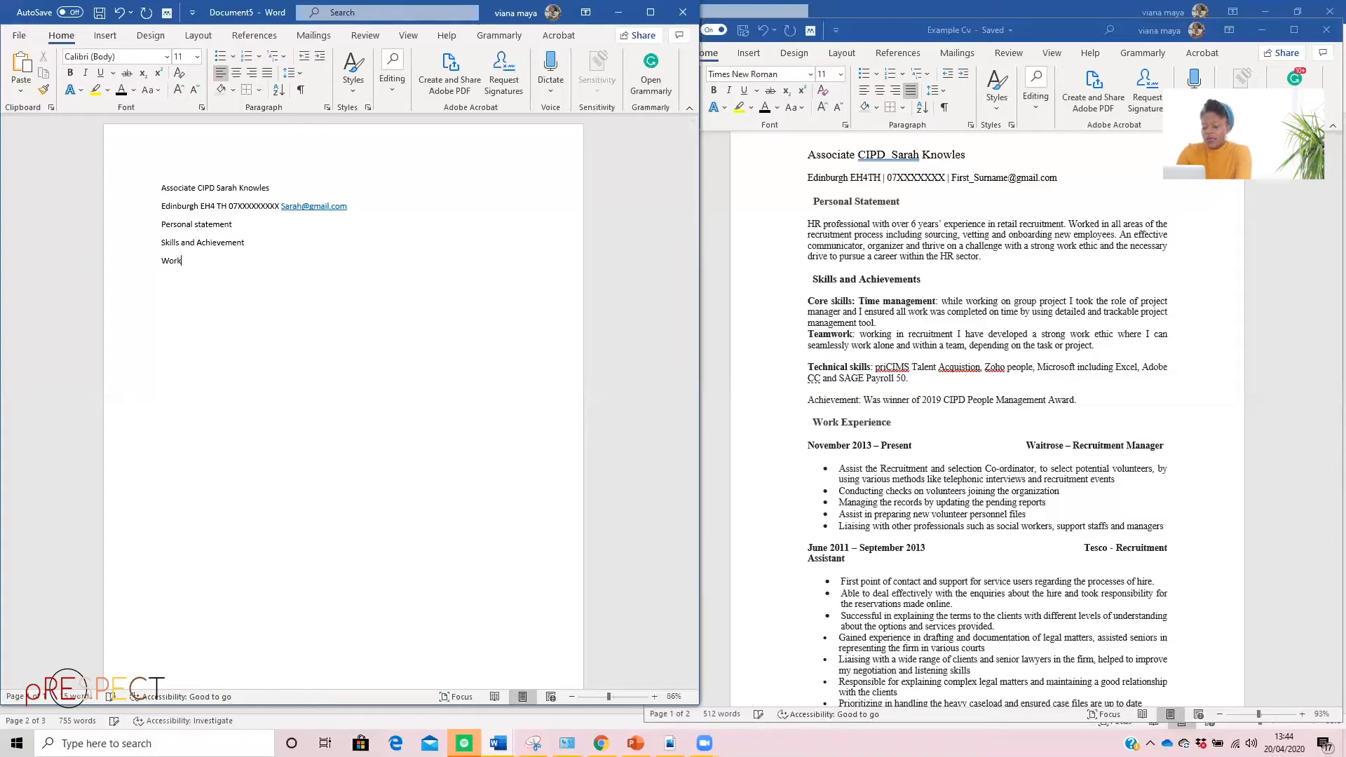
{"action": "type", "text": " Expe"}
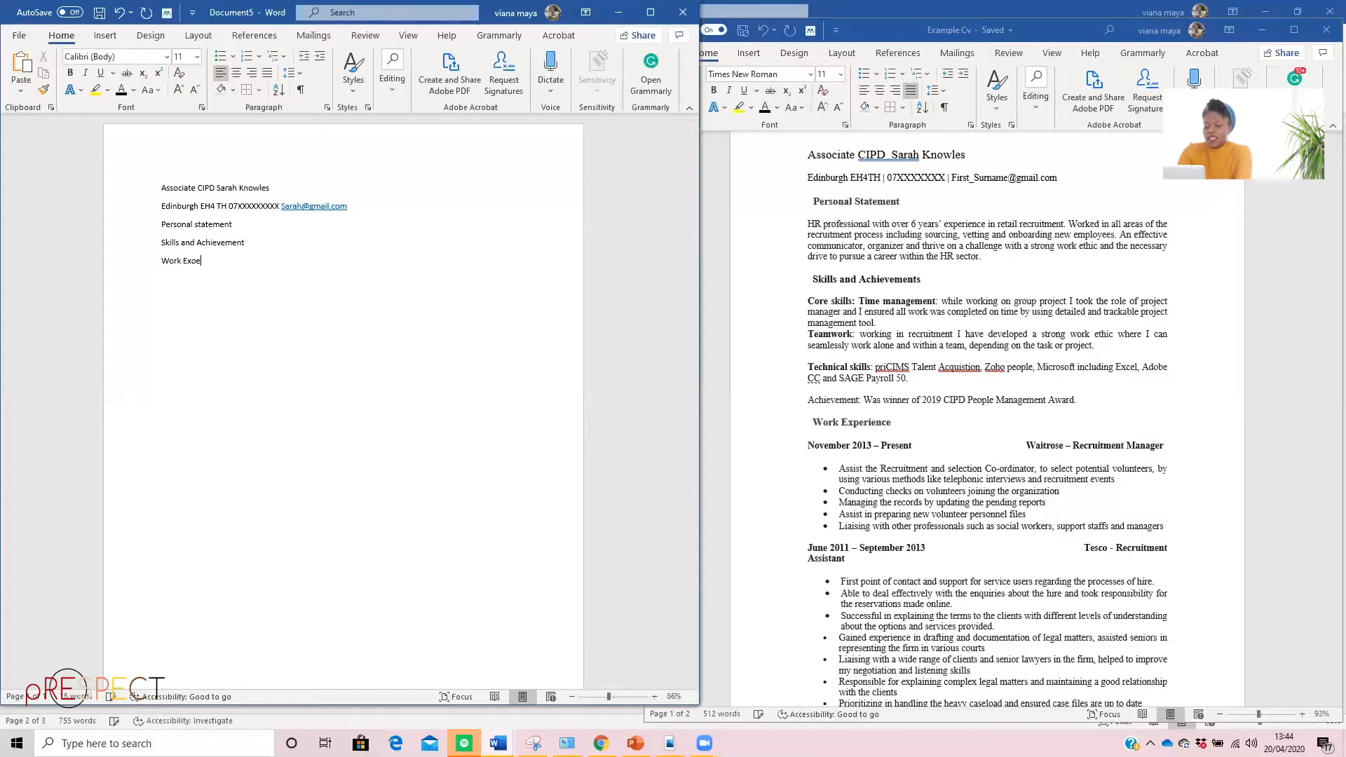
{"action": "type", "text": "rience"}
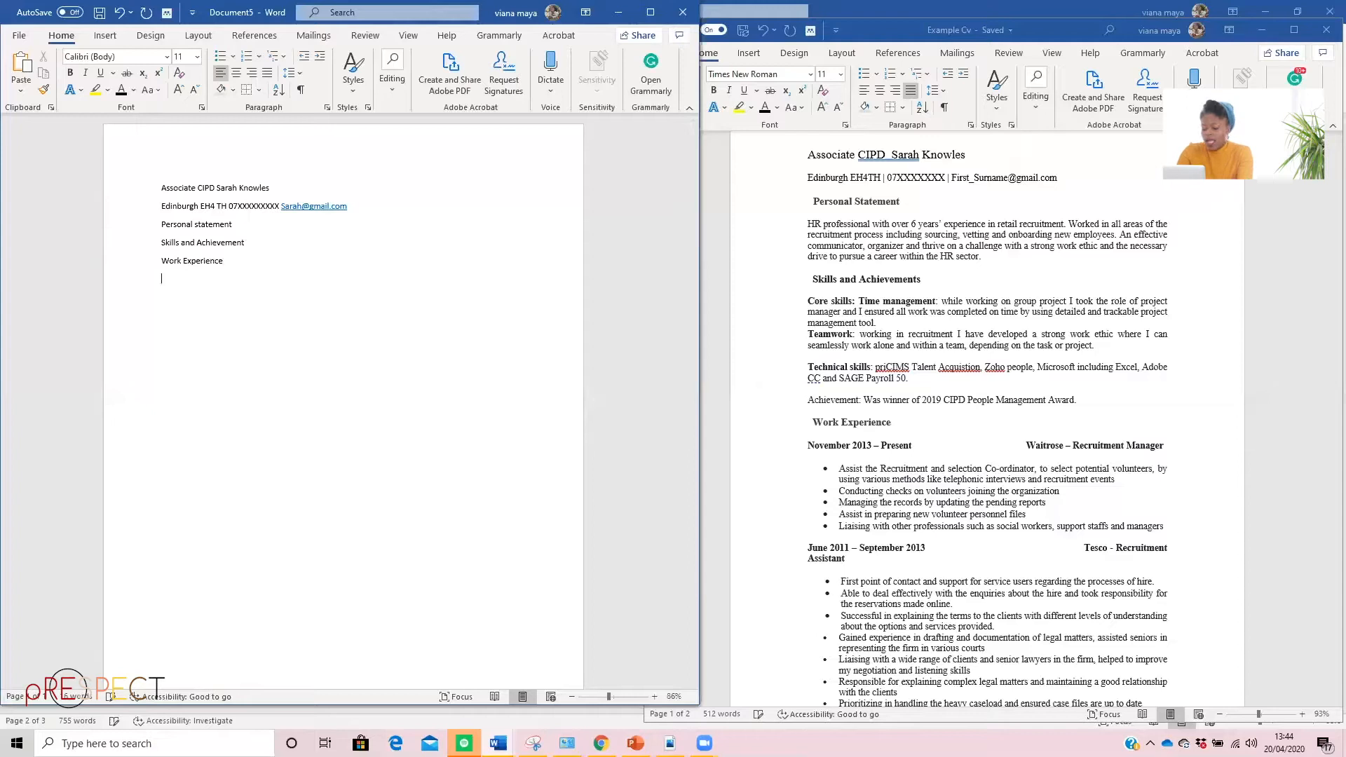
{"action": "key", "text": "Return"}
{"action": "type", "text": "Eduction"}
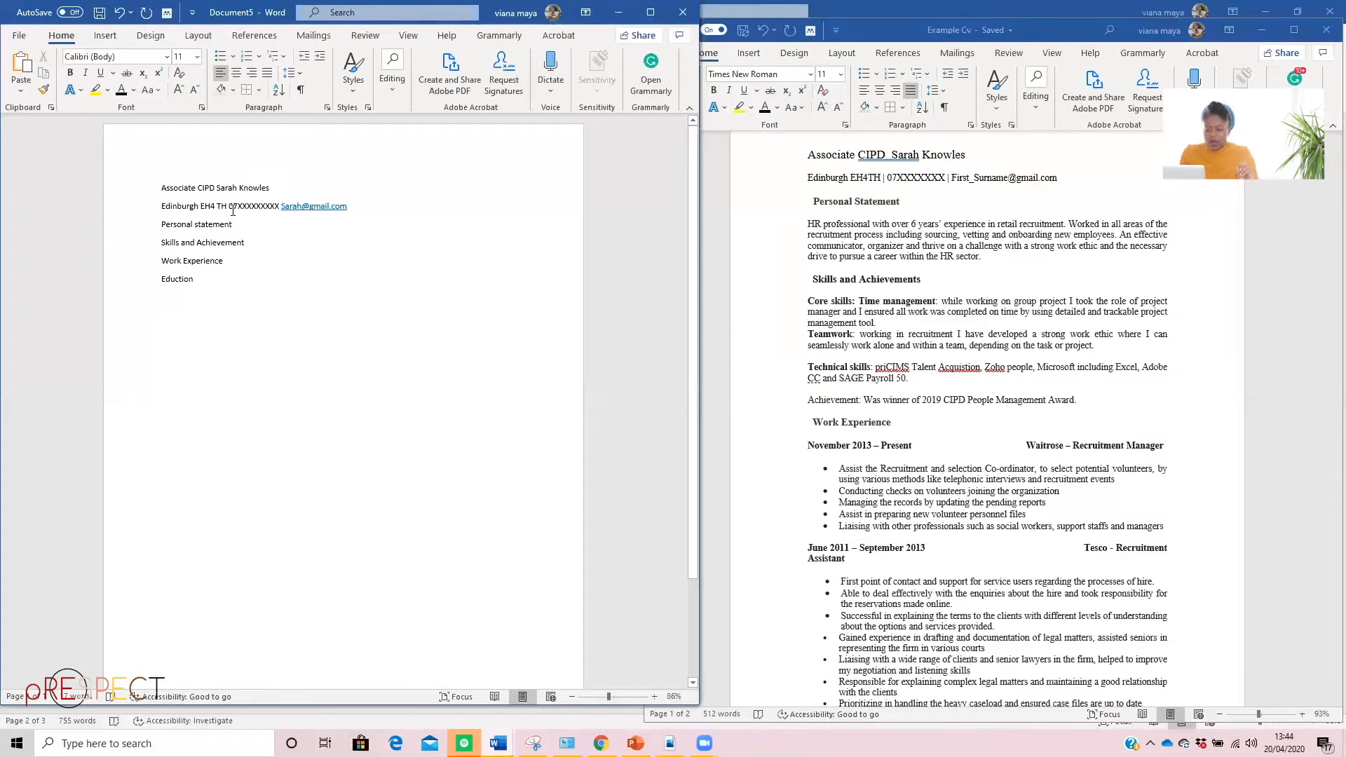
{"action": "left_click_drag", "start_coordinate": [158, 209], "coordinate": [353, 204]}
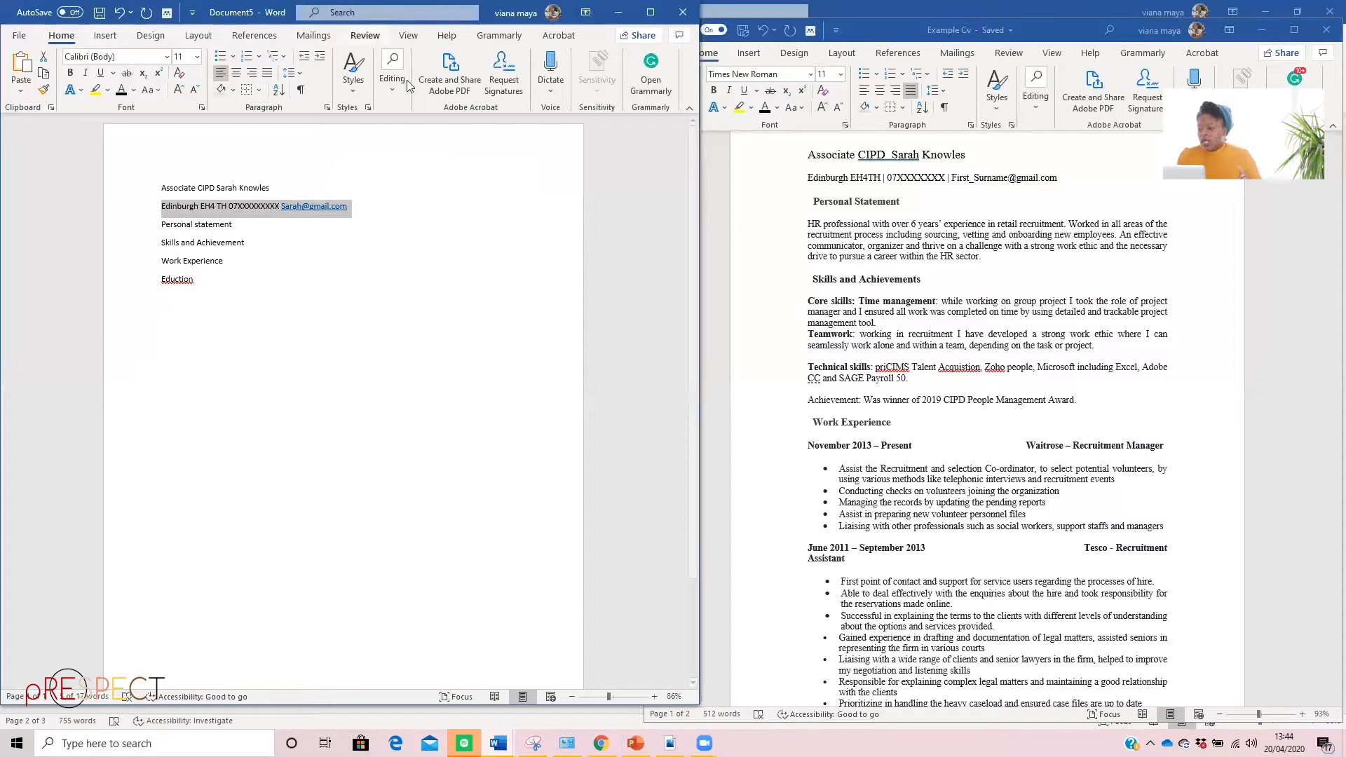
{"action": "left_click", "coordinate": [619, 268]}
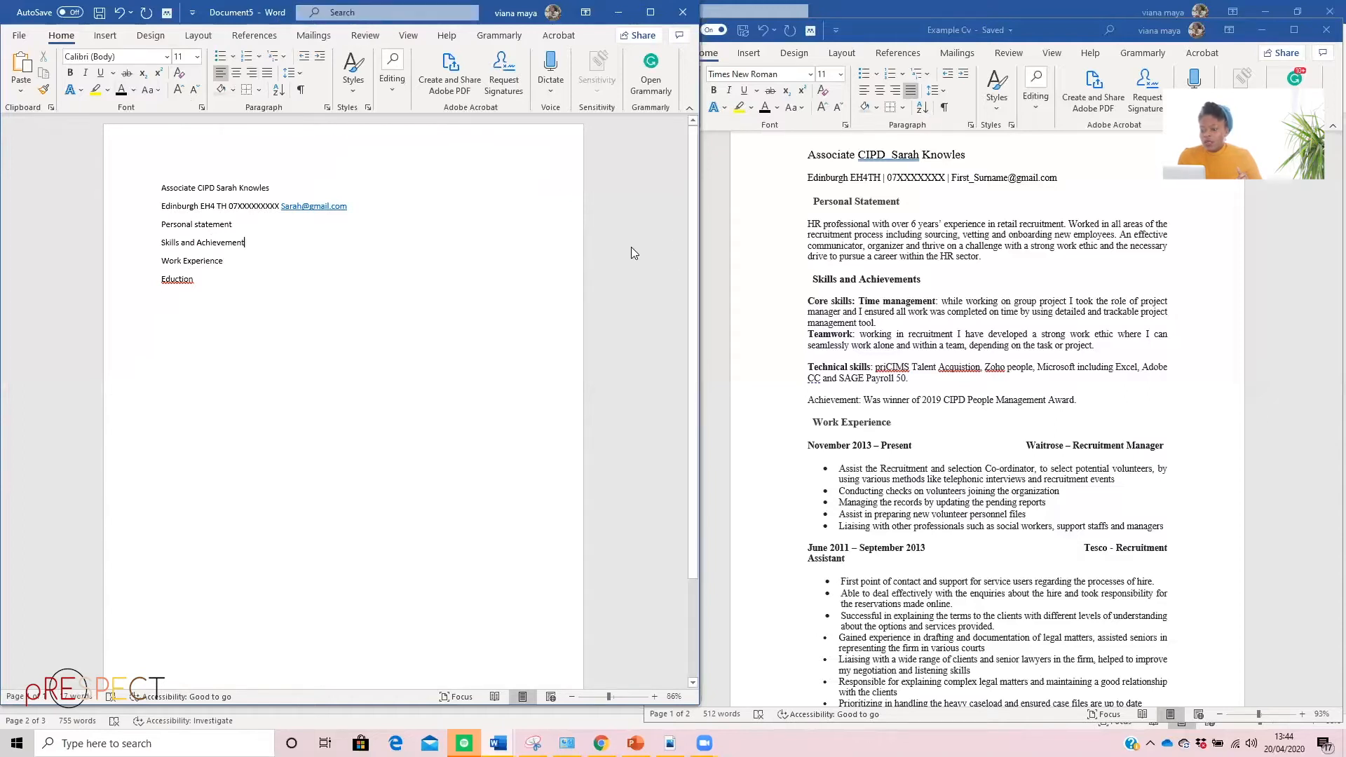
{"action": "left_click_drag", "start_coordinate": [635, 250], "coordinate": [634, 289]}
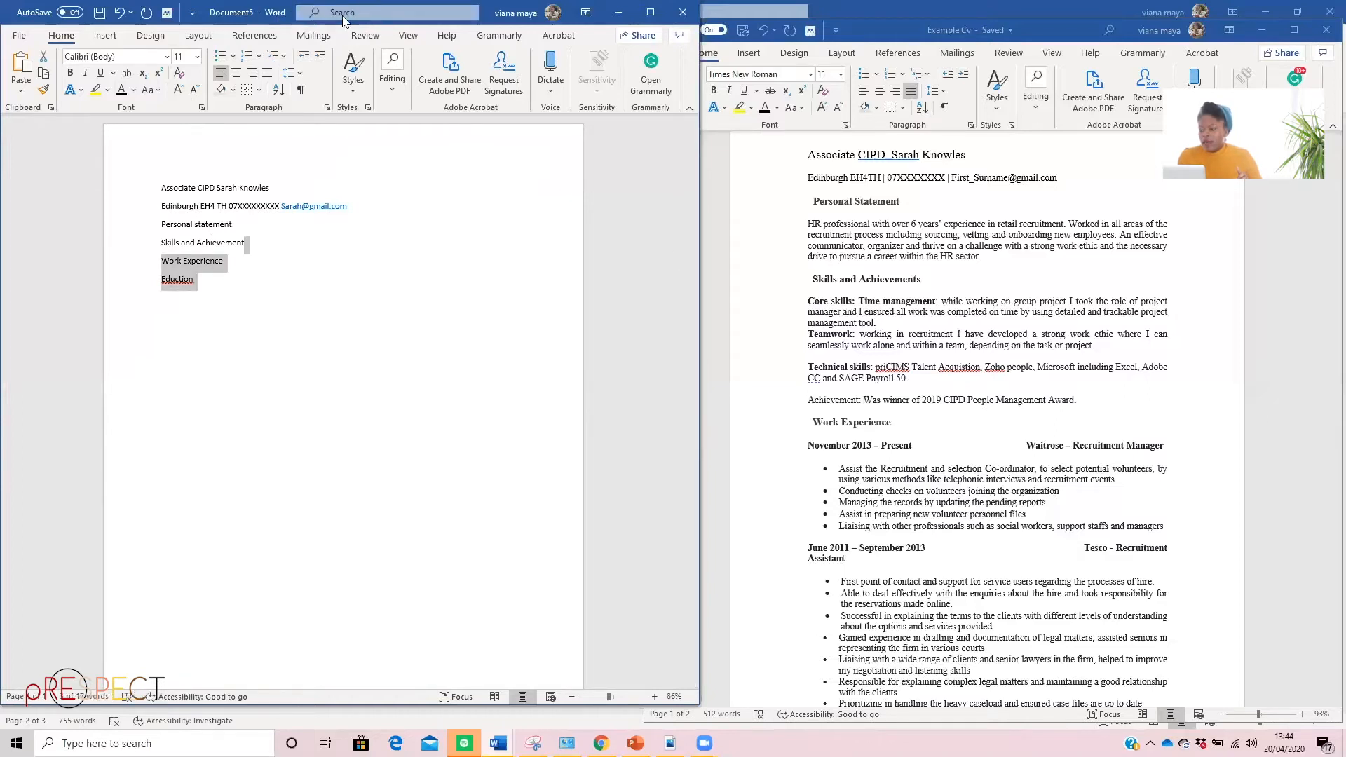
Maximize the new CV document's window and clear the text selection
{"action": "left_click_drag", "start_coordinate": [343, 16], "coordinate": [352, 102]}
{"action": "left_click", "coordinate": [659, 96]}
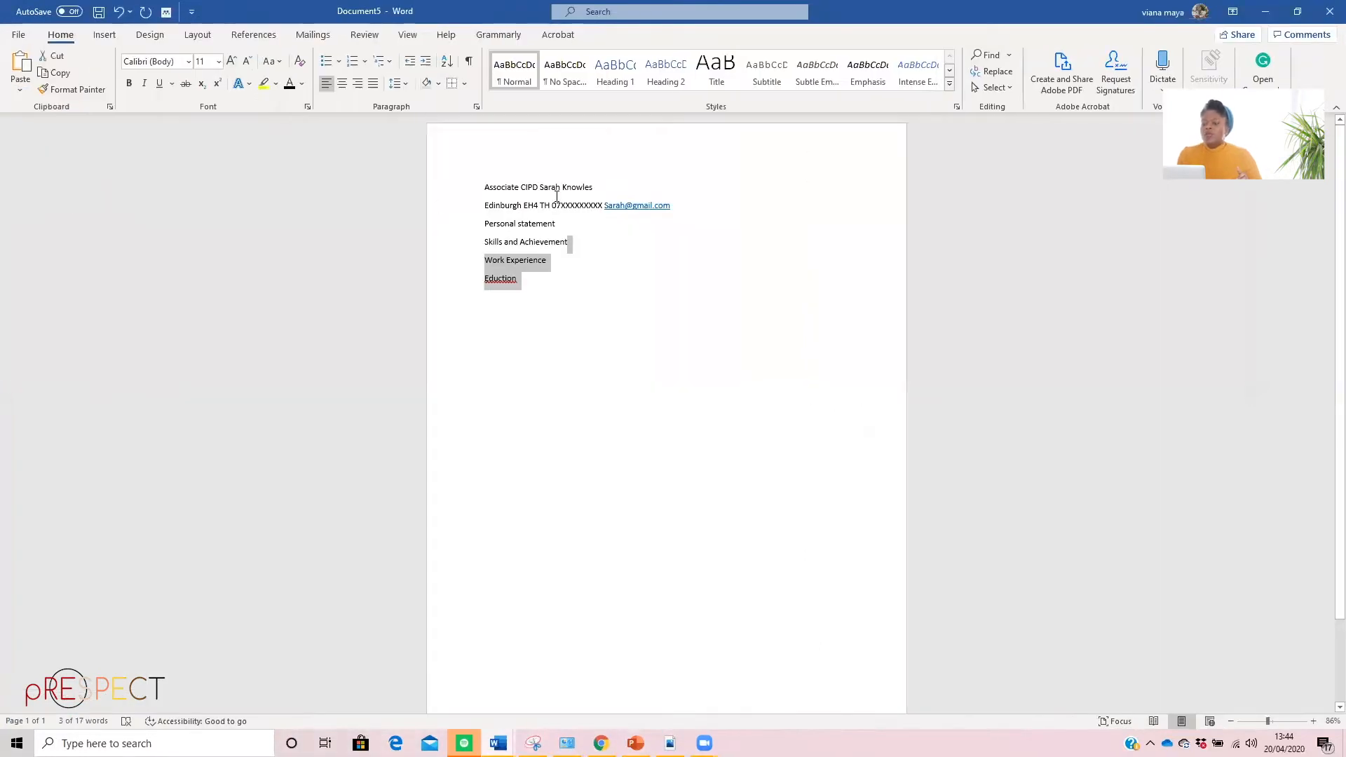
{"action": "left_click", "coordinate": [636, 282]}
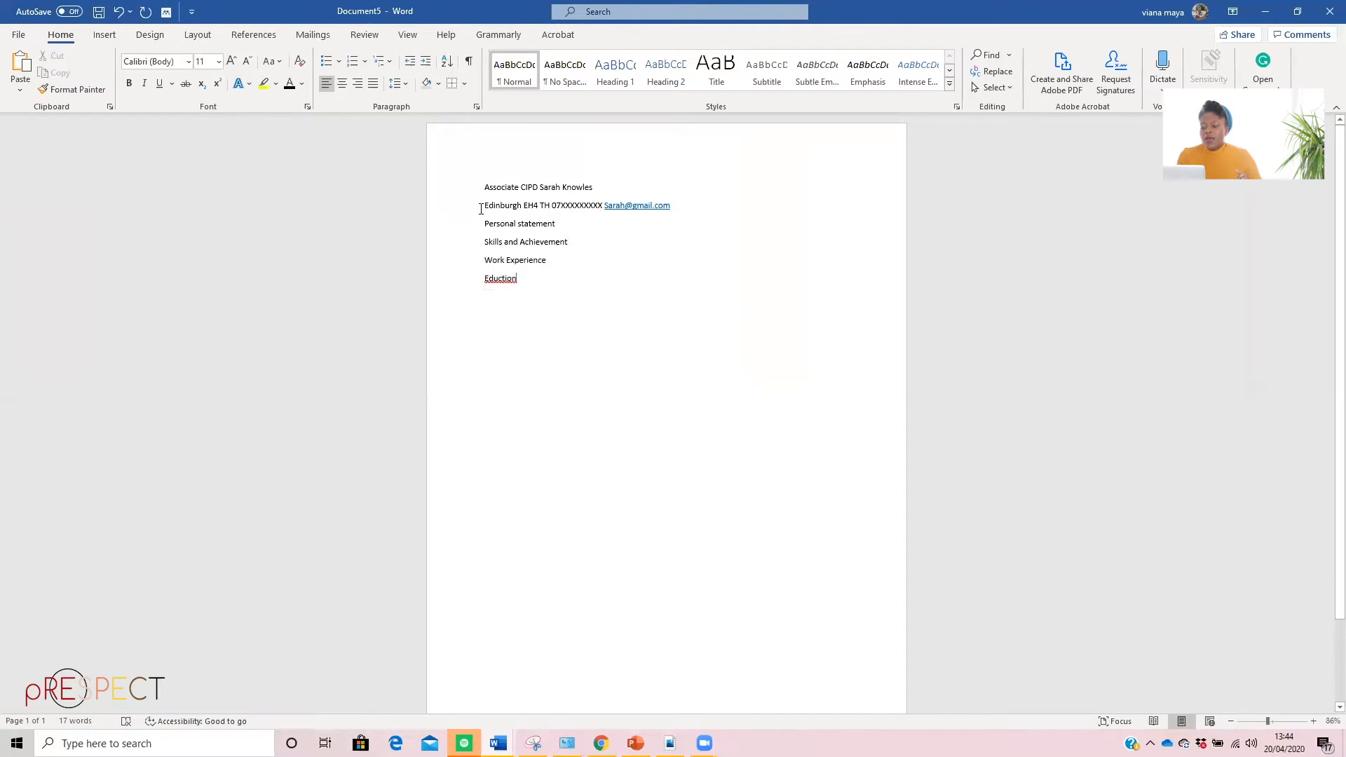
Convert the "Personal statement" heading into a one-column table with the default settings and insert a blank line below it
{"action": "left_click_drag", "start_coordinate": [485, 224], "coordinate": [559, 226]}
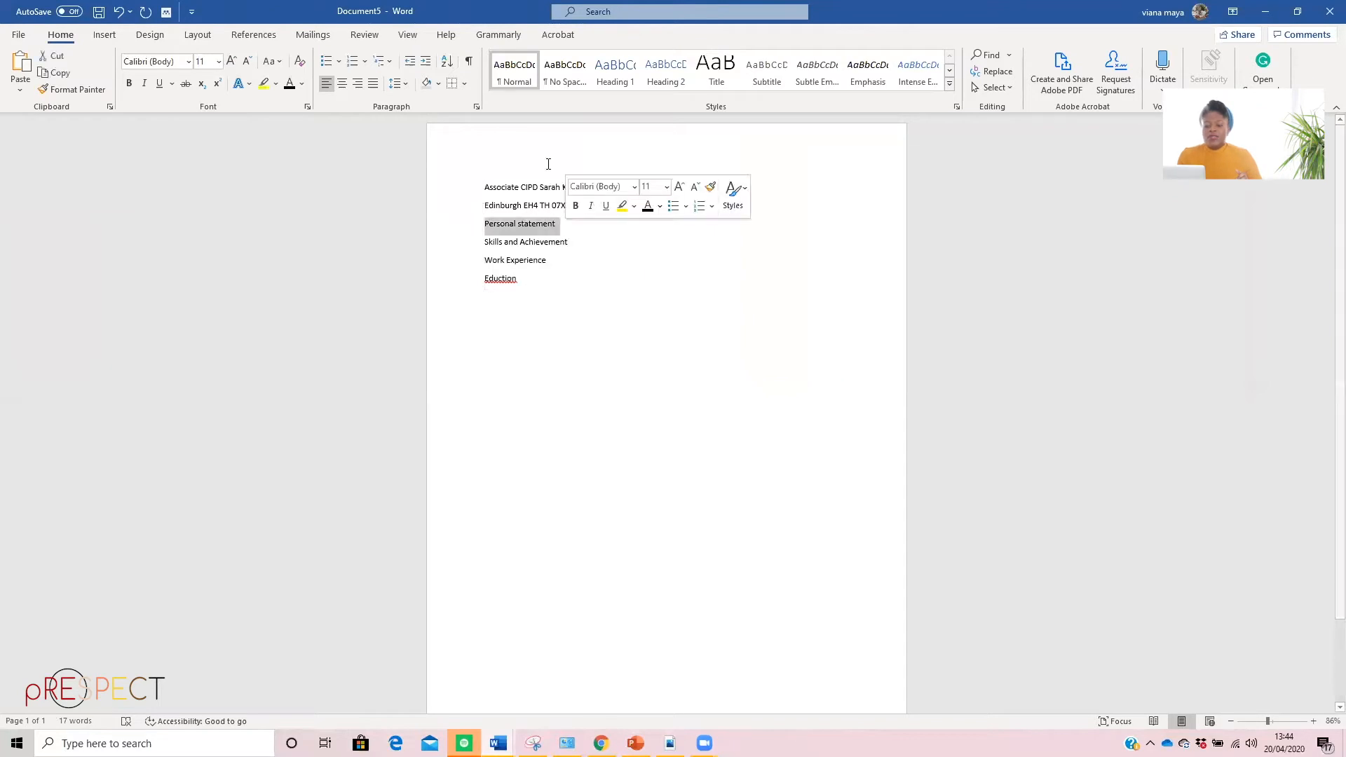
{"action": "left_click", "coordinate": [104, 36]}
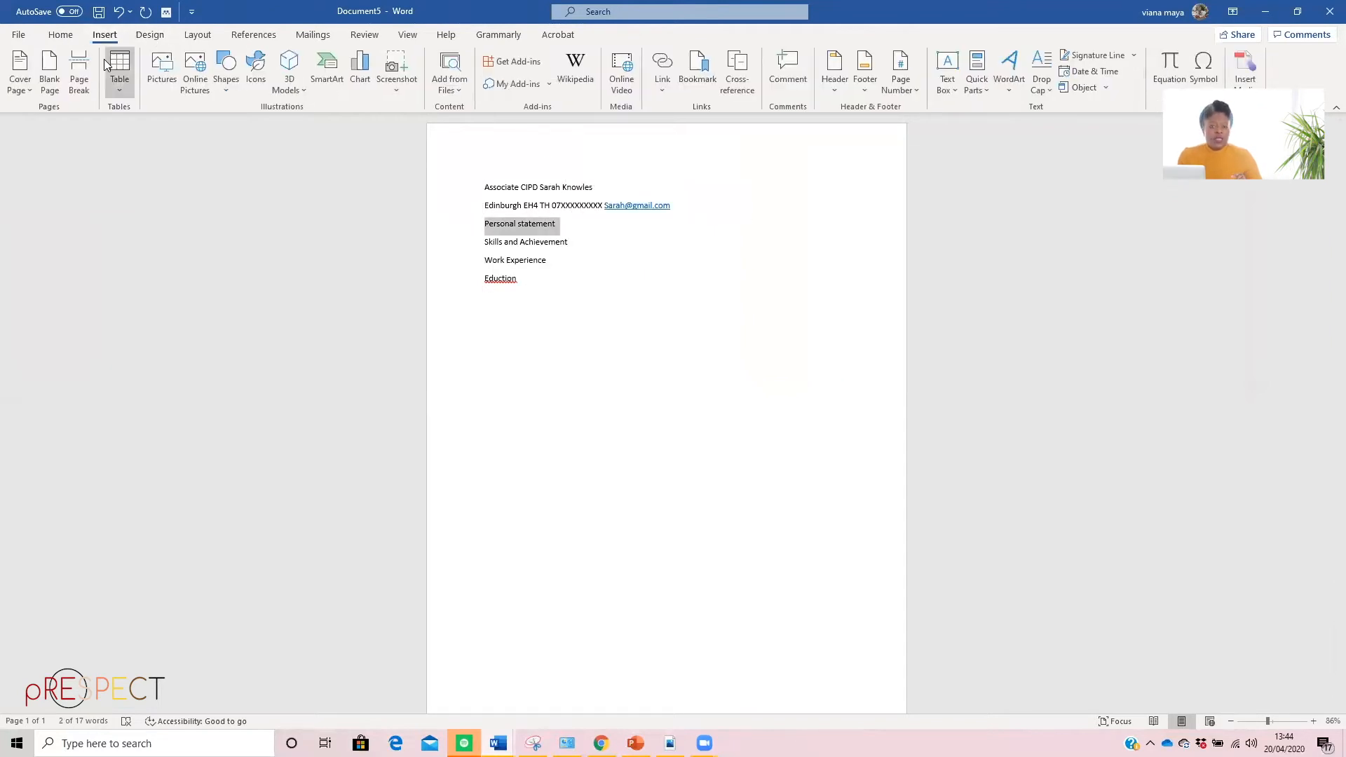
{"action": "left_click", "coordinate": [120, 73]}
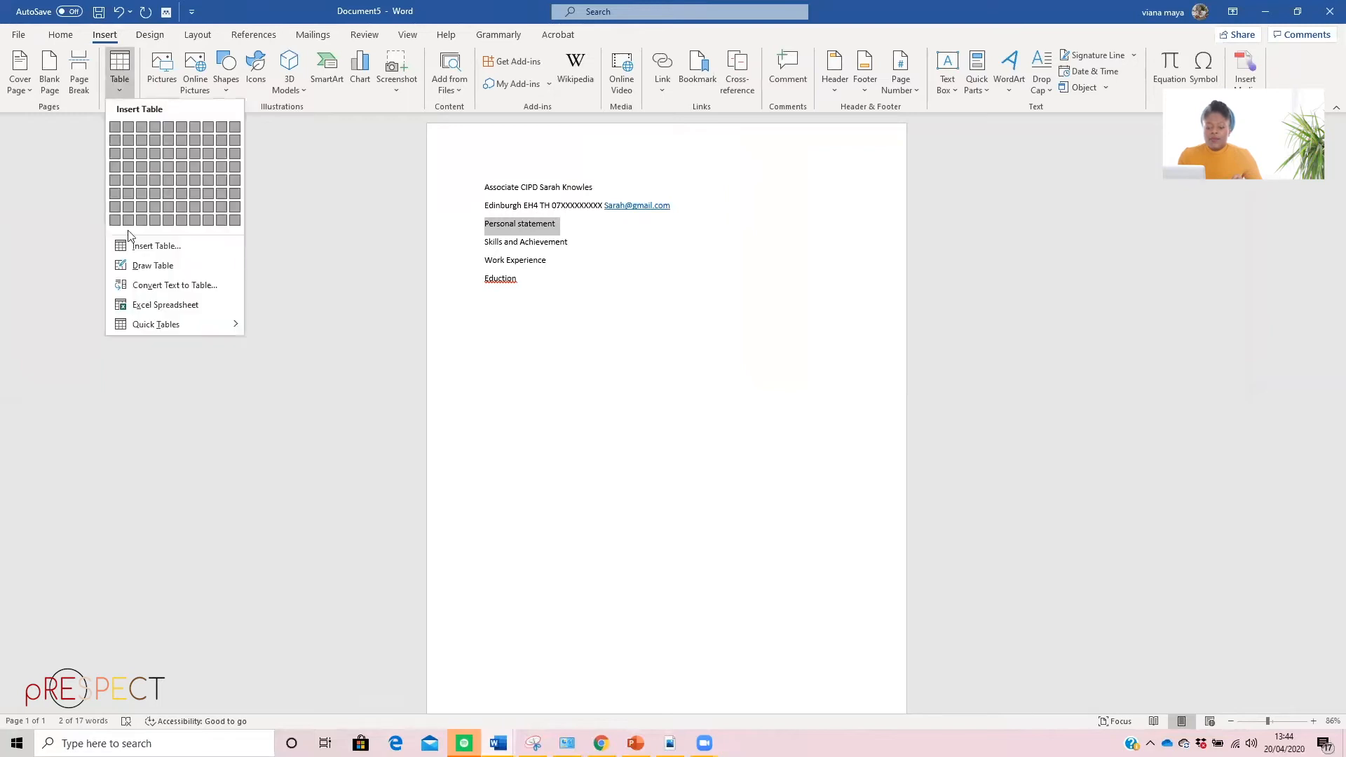
{"action": "left_click", "coordinate": [160, 286]}
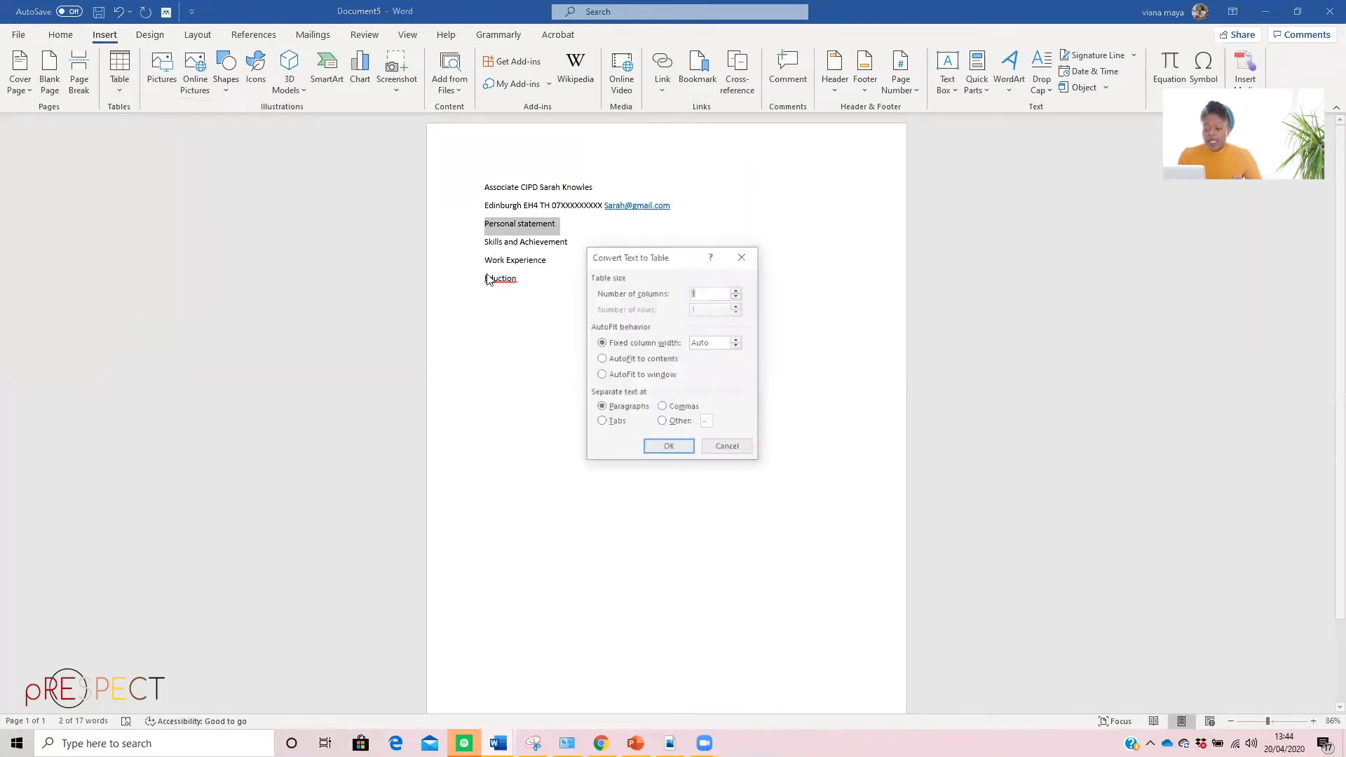
{"action": "left_click", "coordinate": [667, 449]}
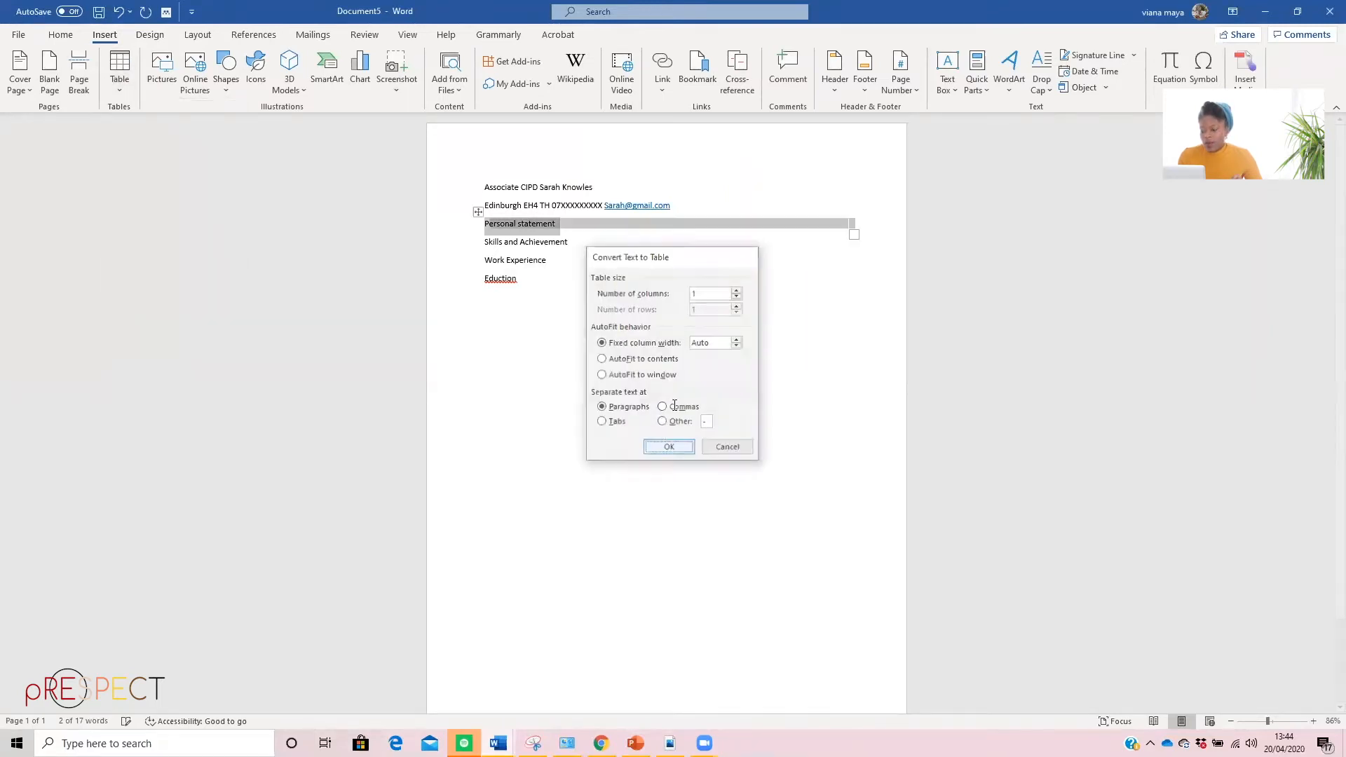
{"action": "left_click", "coordinate": [485, 235]}
{"action": "key", "text": "Return"}
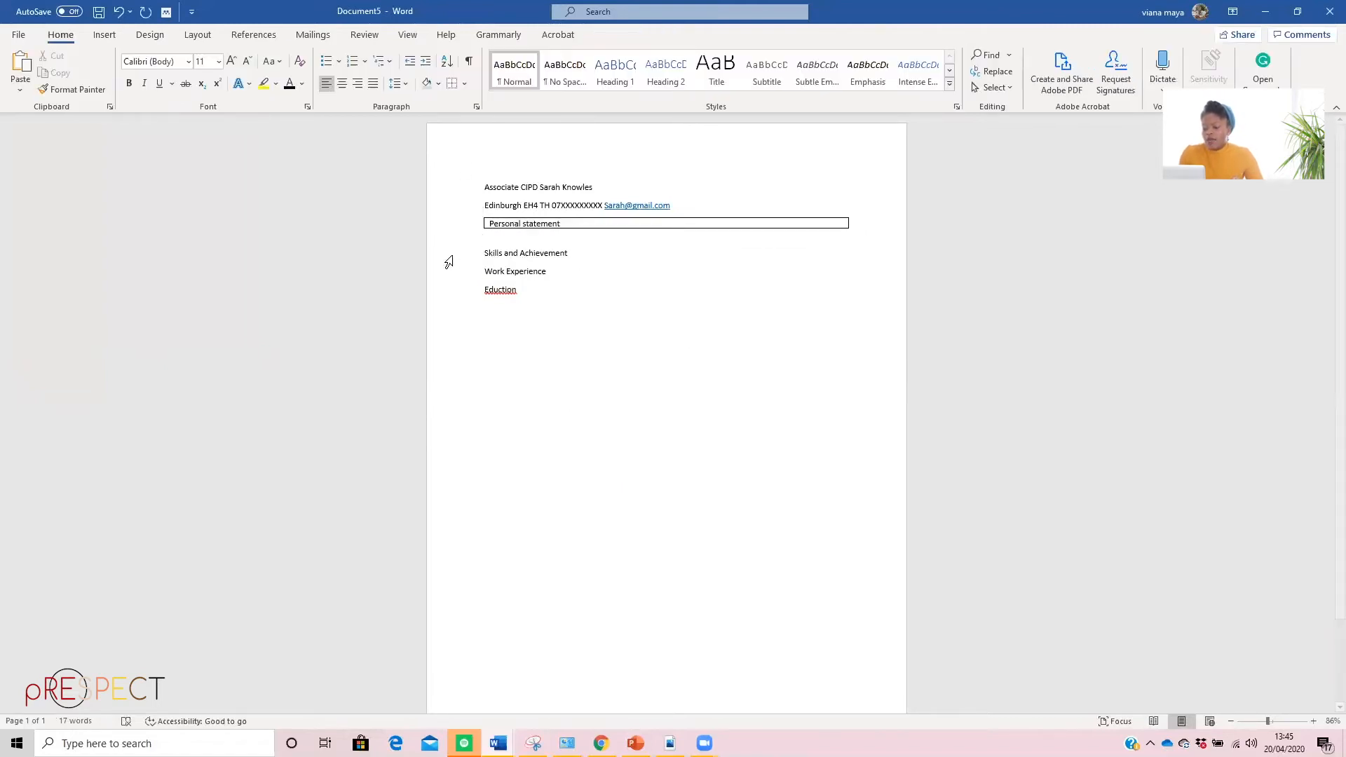
Convert the "Skills and Achievement" heading into a one-column table with the default settings and insert a blank line below it
{"action": "left_click_drag", "start_coordinate": [479, 251], "coordinate": [577, 253]}
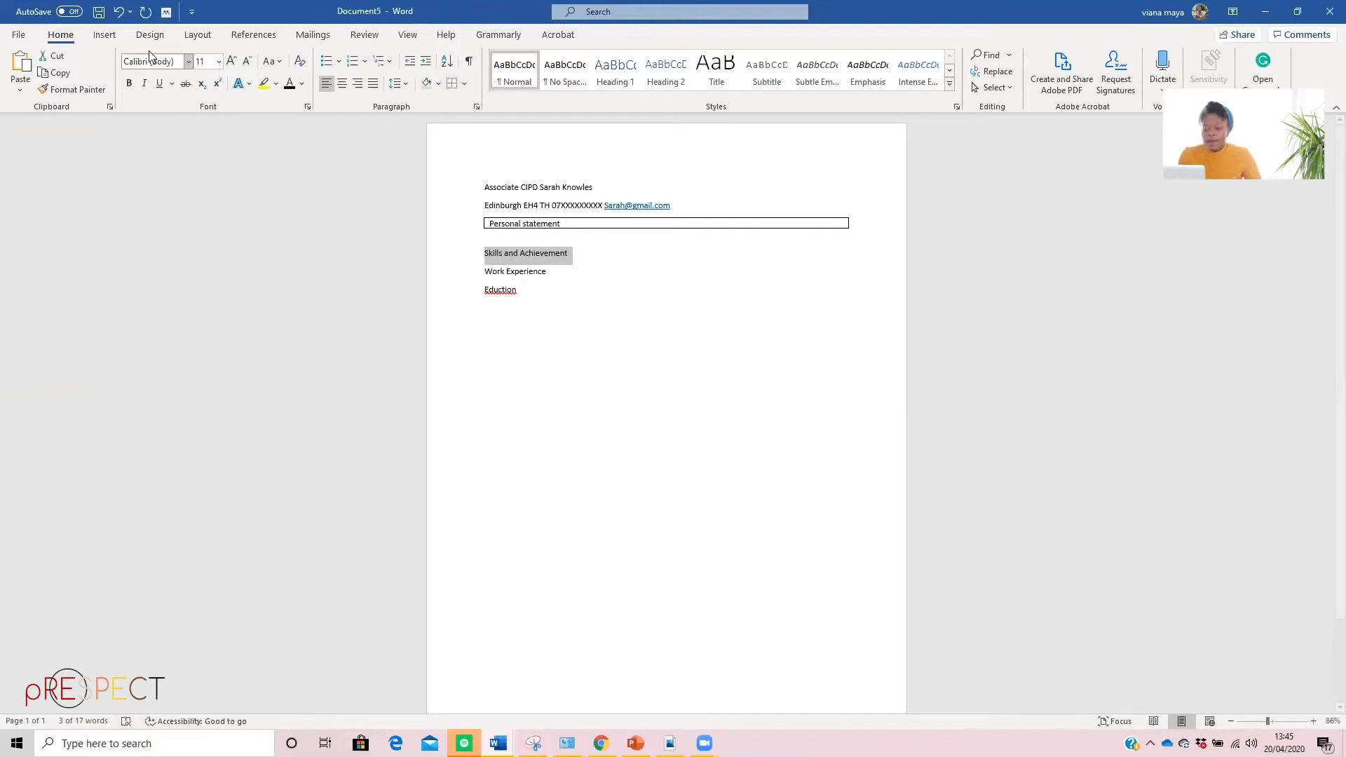
{"action": "left_click", "coordinate": [105, 34]}
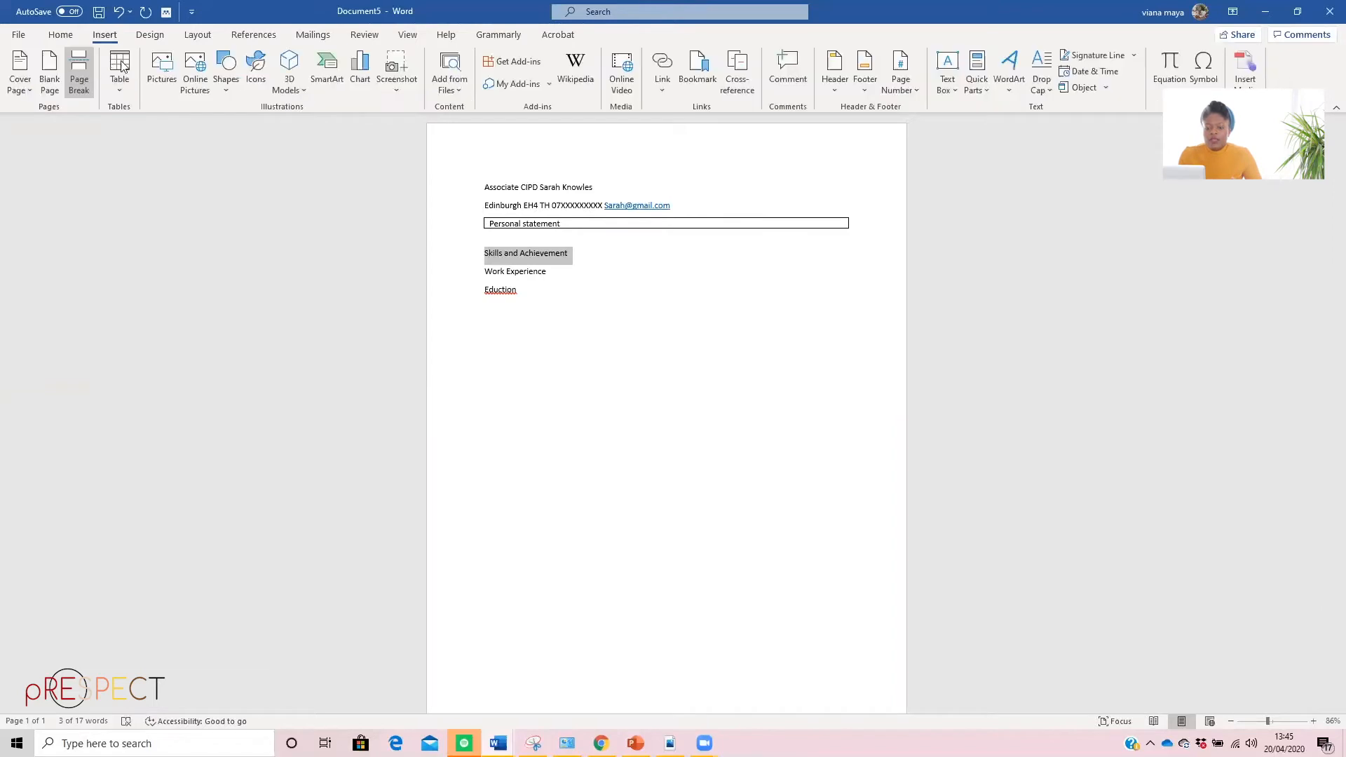
{"action": "left_click", "coordinate": [120, 70]}
{"action": "left_click", "coordinate": [130, 285]}
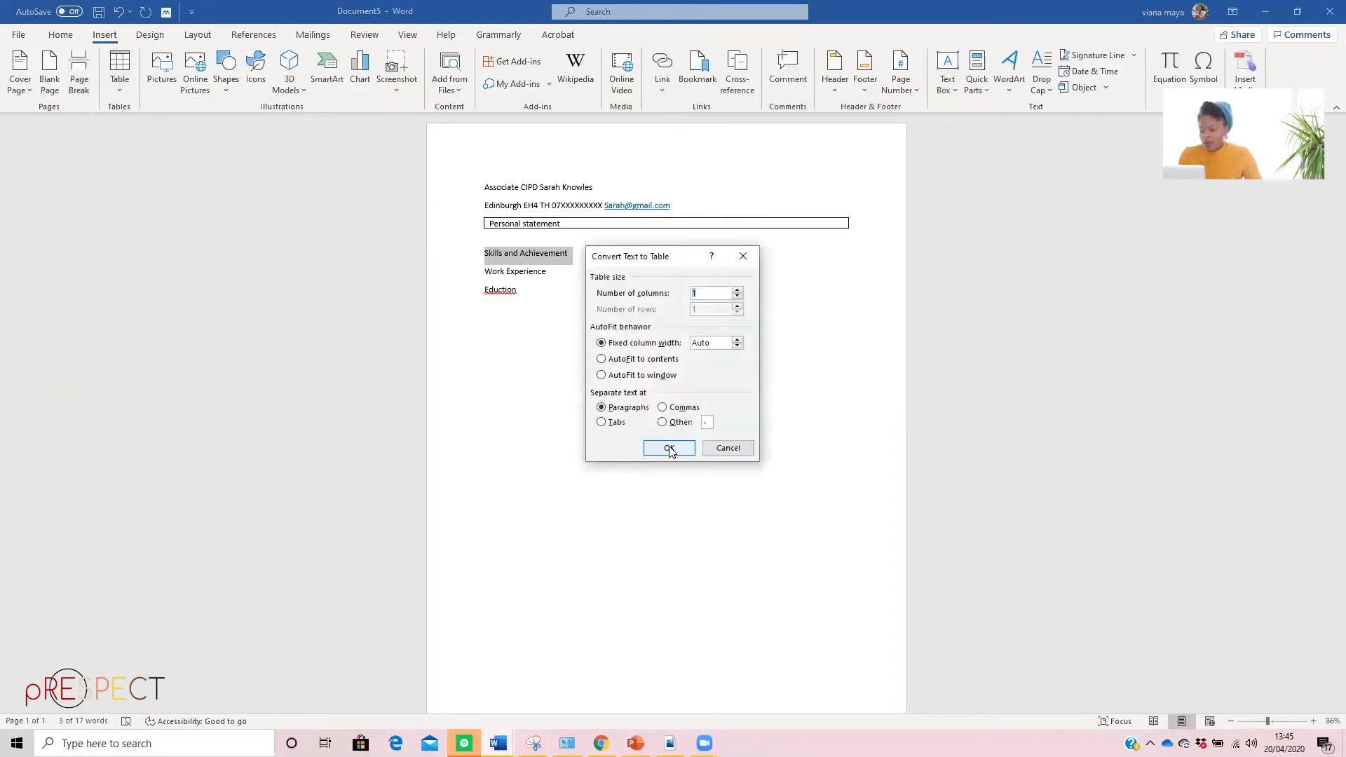
{"action": "left_click", "coordinate": [671, 453]}
{"action": "left_click", "coordinate": [486, 265]}
{"action": "key", "text": "Return"}
{"action": "key", "text": "ctrl+z"}
Convert the "Work Experience" heading into a one-column table with the default settings and insert a blank line below it
{"action": "left_click_drag", "start_coordinate": [484, 283], "coordinate": [576, 286]}
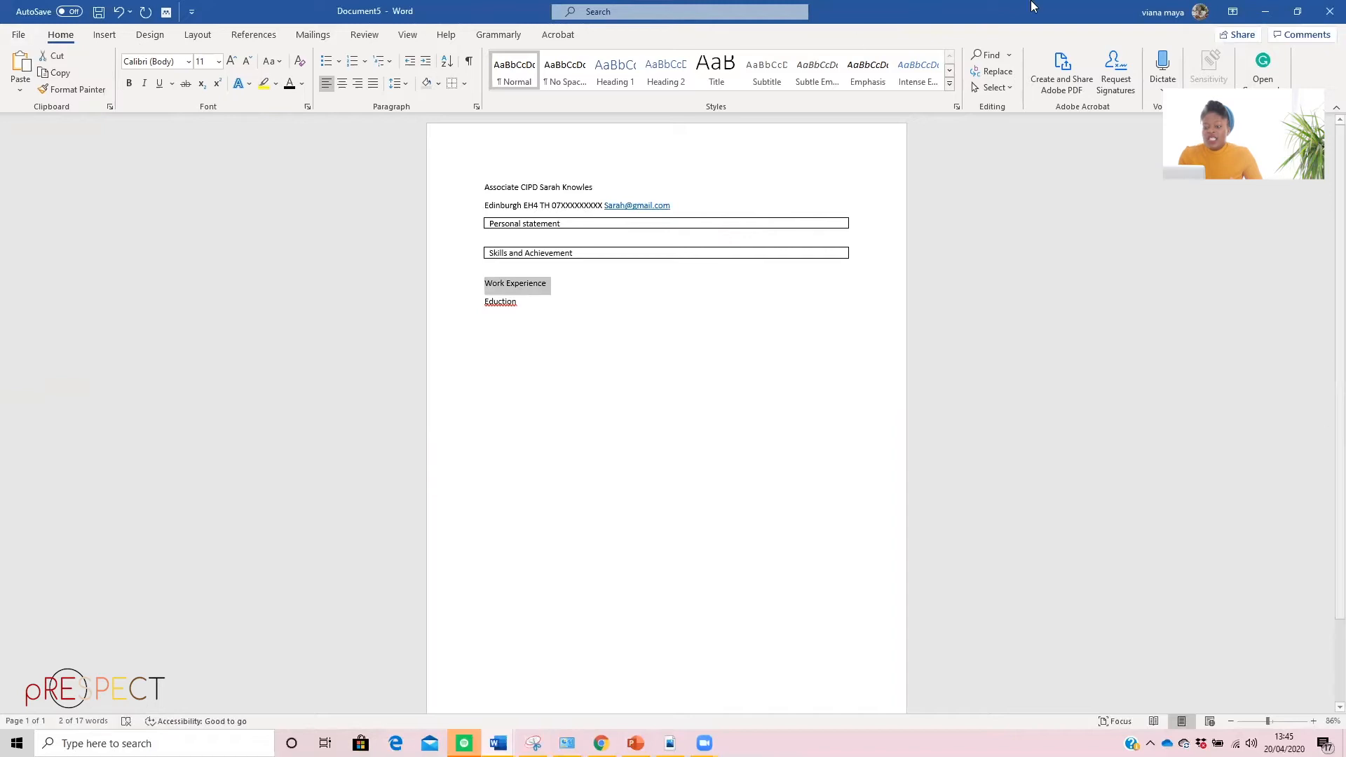
{"action": "left_click", "coordinate": [104, 35]}
{"action": "left_click", "coordinate": [119, 70]}
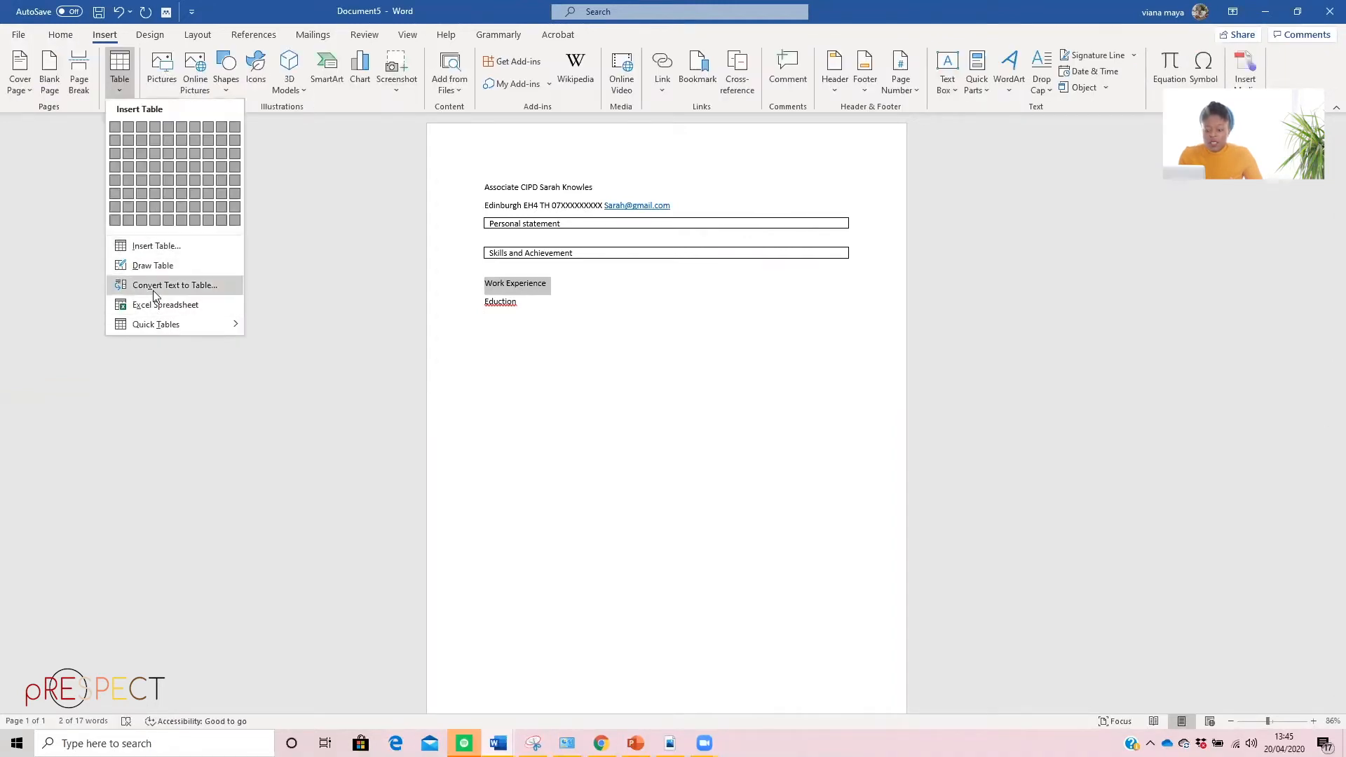
{"action": "left_click", "coordinate": [153, 287]}
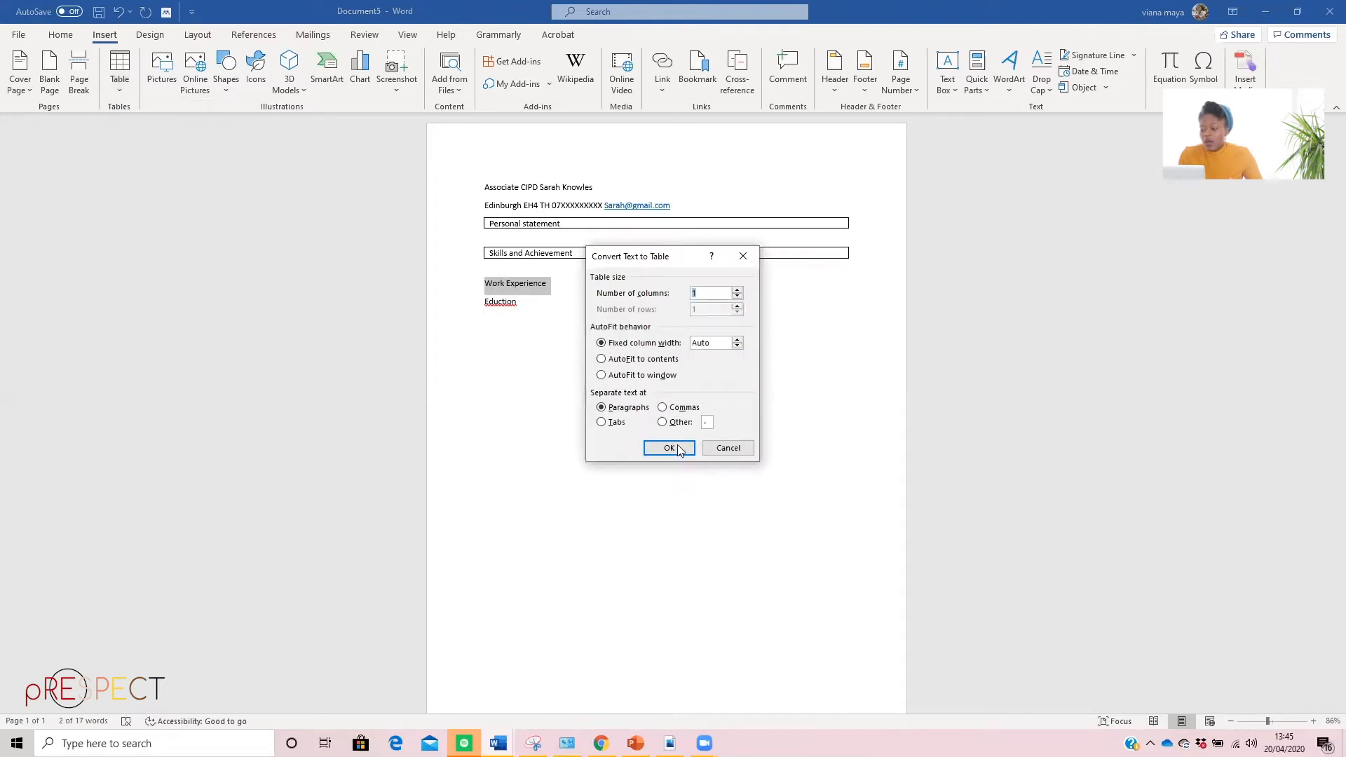
{"action": "key", "text": "Return"}
{"action": "left_click", "coordinate": [484, 298]}
{"action": "key", "text": "Return"}
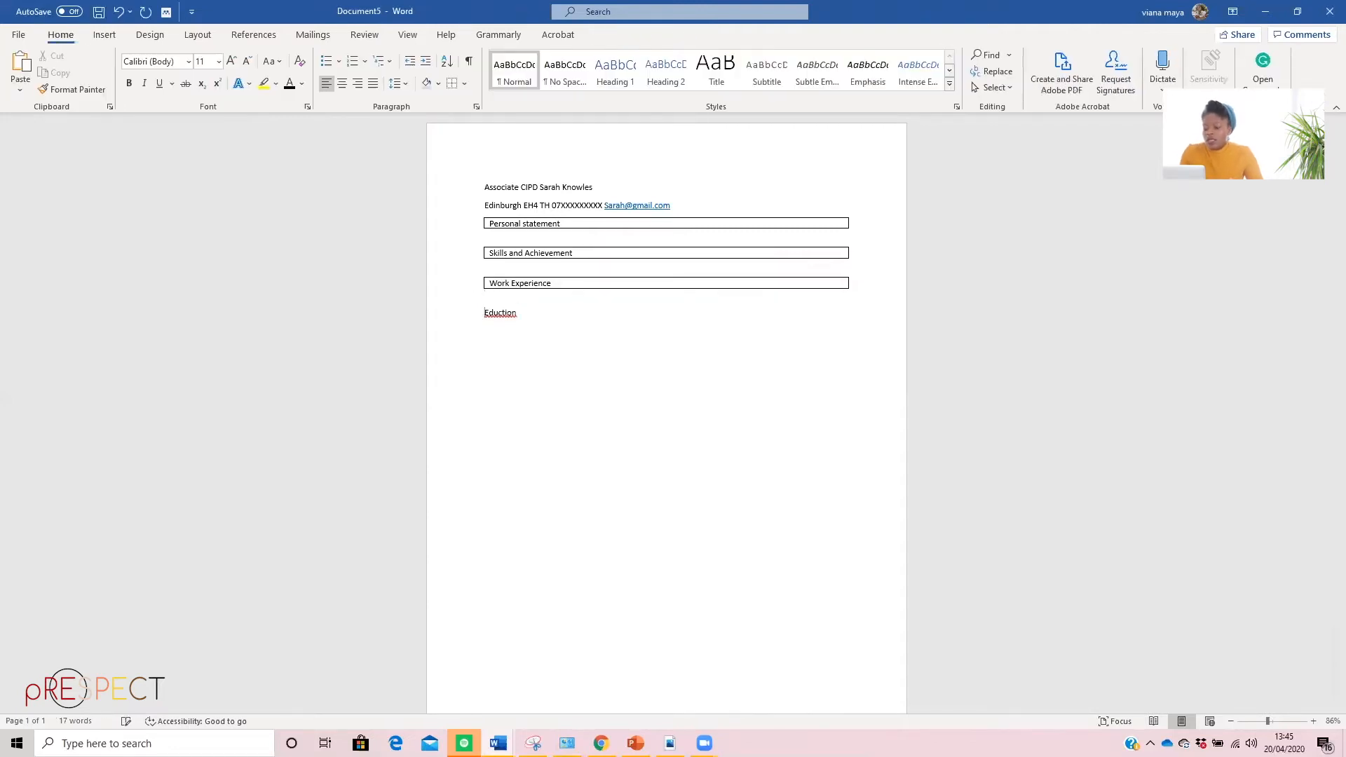
Convert the "Eduction" heading into a one-column table with the default settings
{"action": "left_click", "coordinate": [455, 315]}
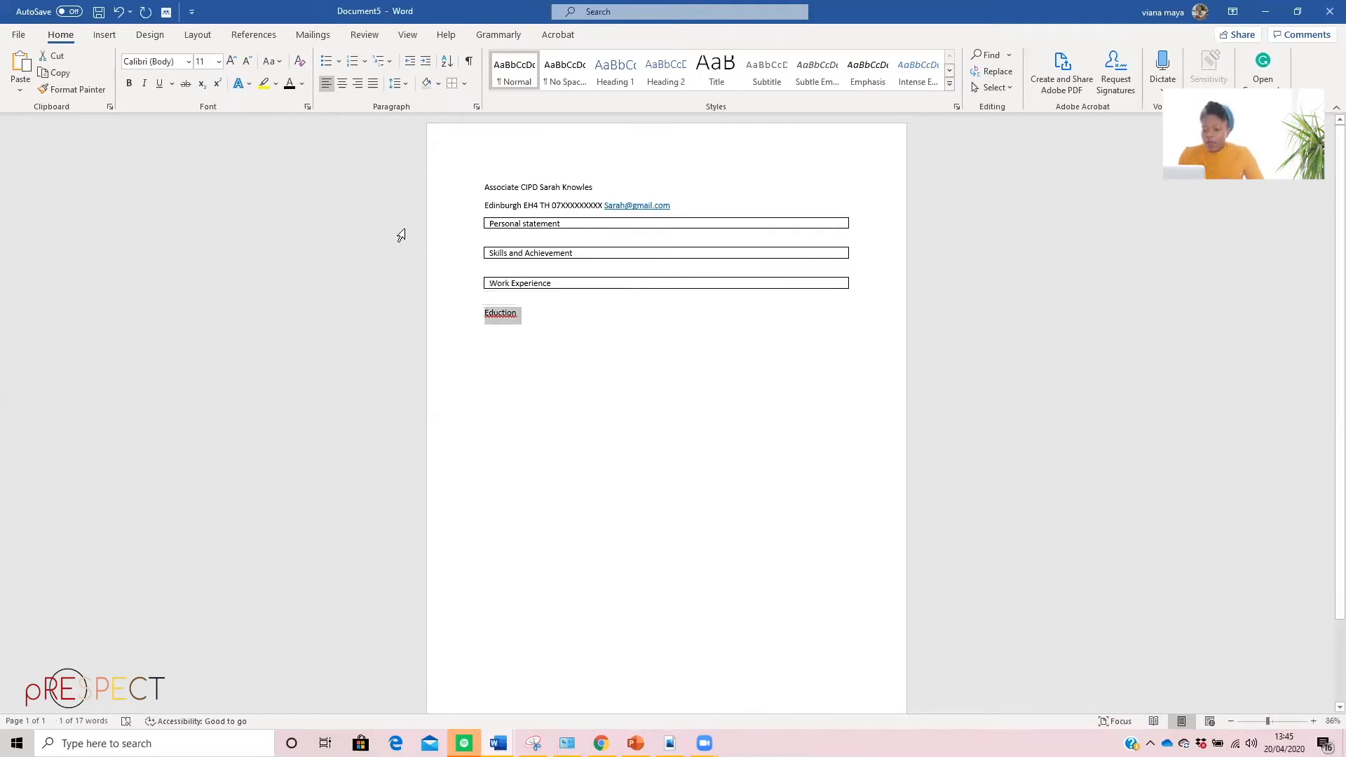
{"action": "left_click", "coordinate": [104, 34]}
{"action": "left_click", "coordinate": [119, 70]}
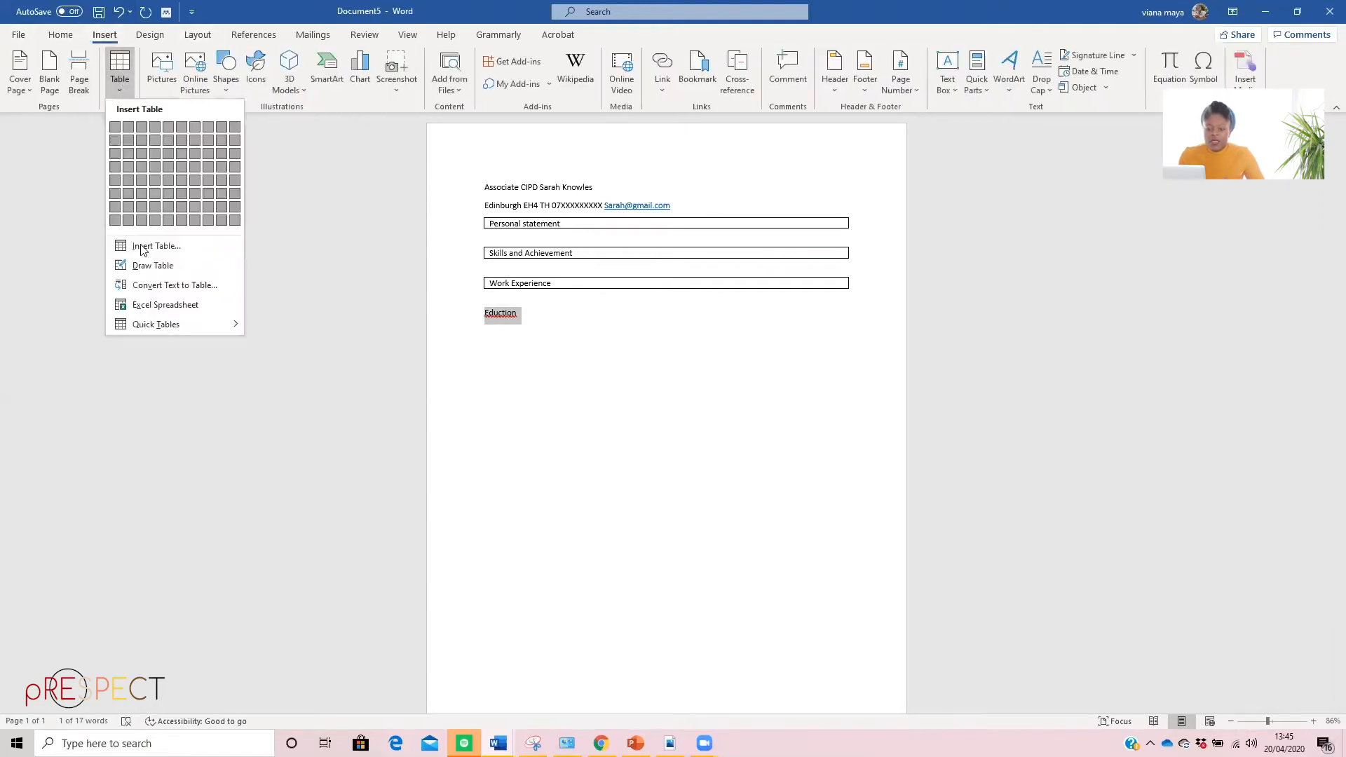
{"action": "left_click", "coordinate": [142, 287]}
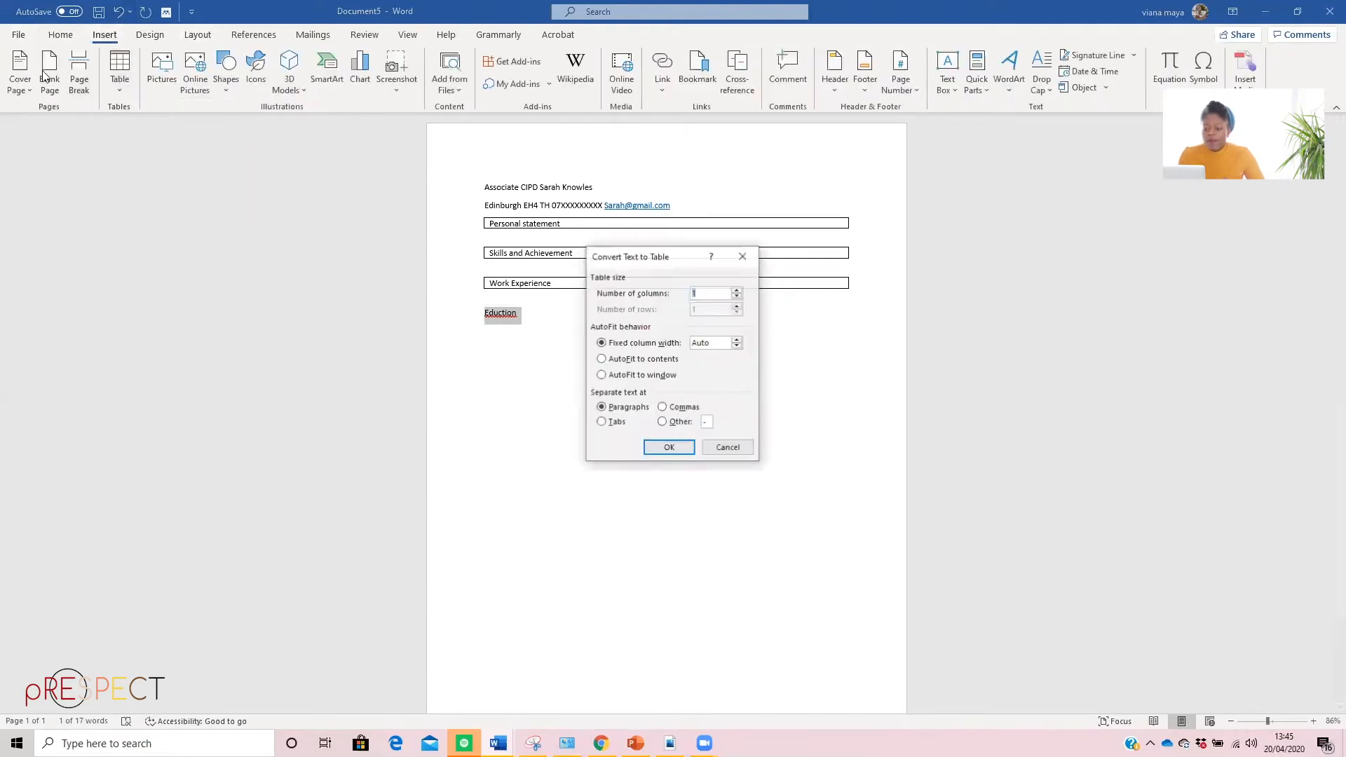
{"action": "left_click", "coordinate": [669, 449]}
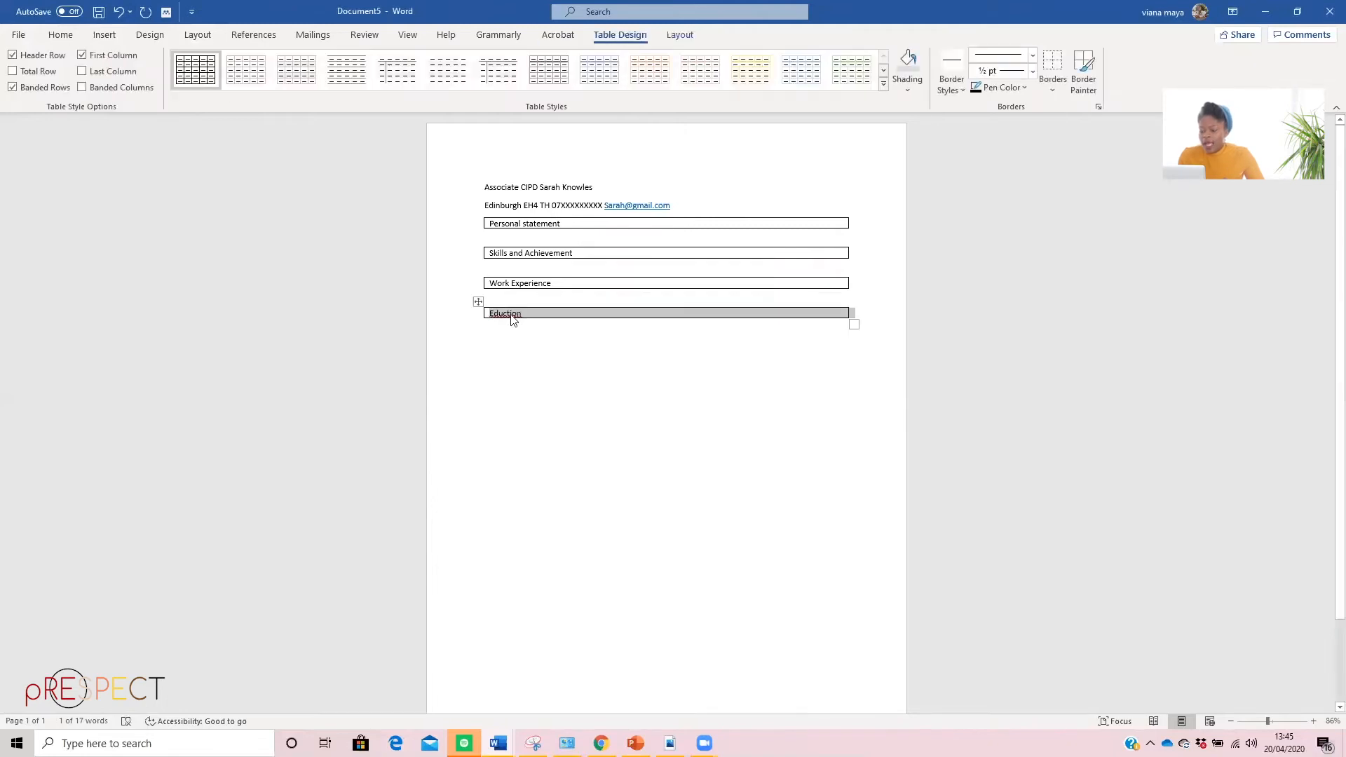
Correct the spelling of the last section heading to "Education"
{"action": "left_click", "coordinate": [544, 310]}
{"action": "triple_click", "coordinate": [506, 313]}
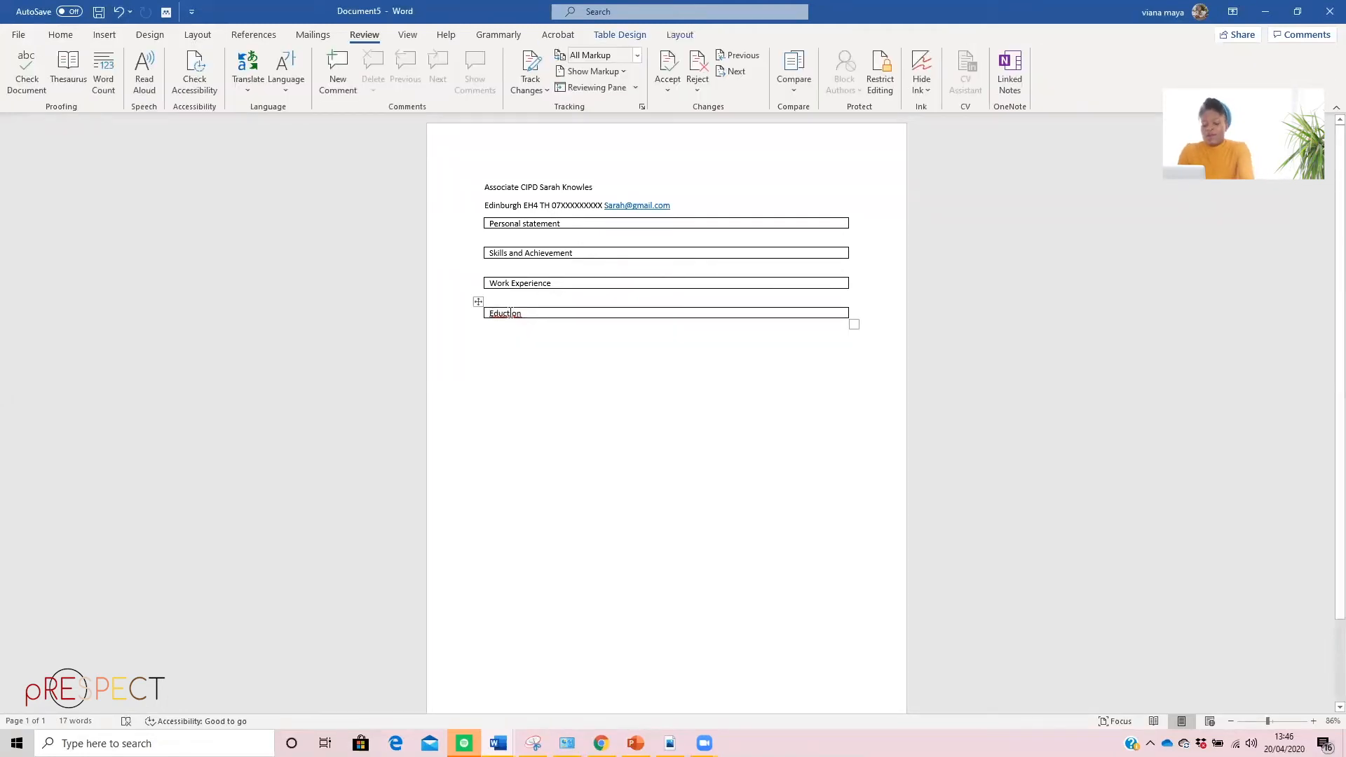
{"action": "left_click", "coordinate": [510, 314]}
{"action": "type", "text": "a"}
{"action": "left_click", "coordinate": [646, 367]}
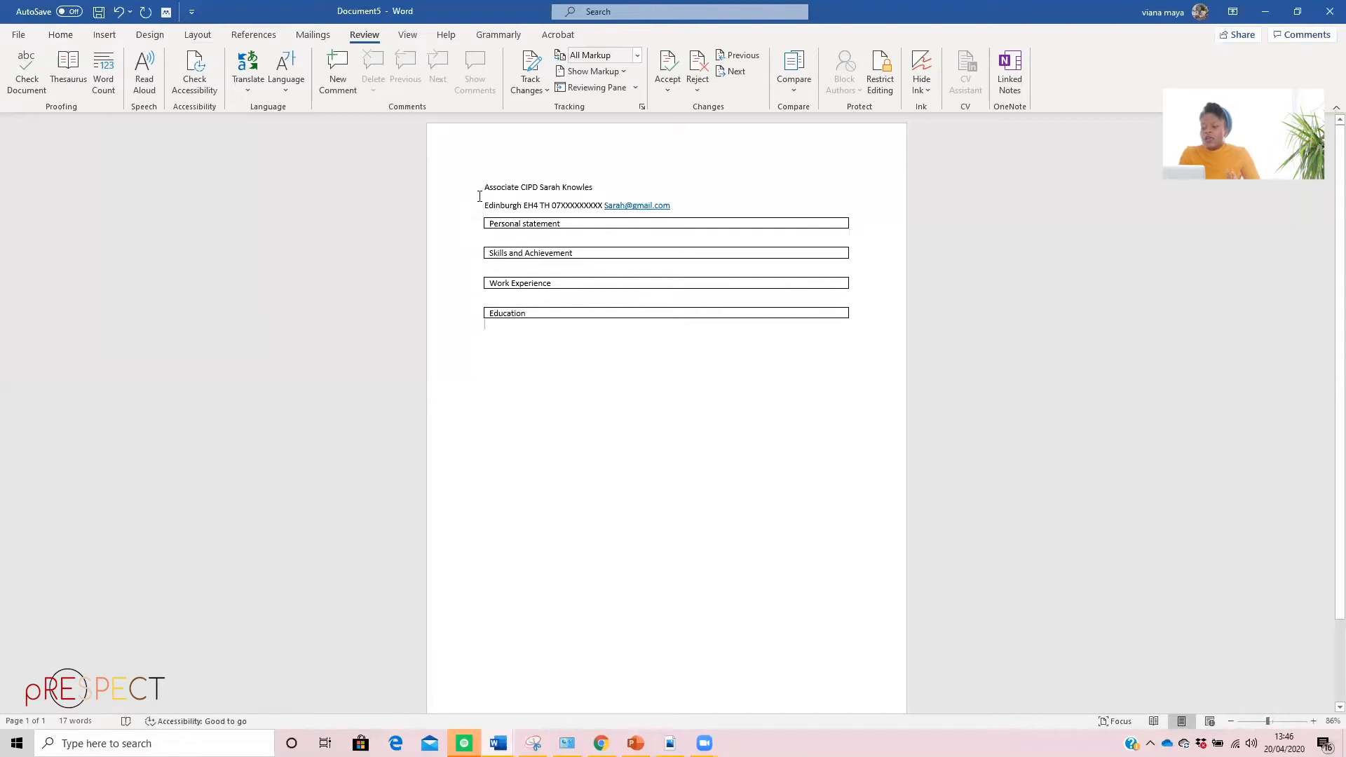
Format the name line at the top of the CV as bold, 16 pt and centered
{"action": "left_click_drag", "start_coordinate": [479, 184], "coordinate": [607, 183]}
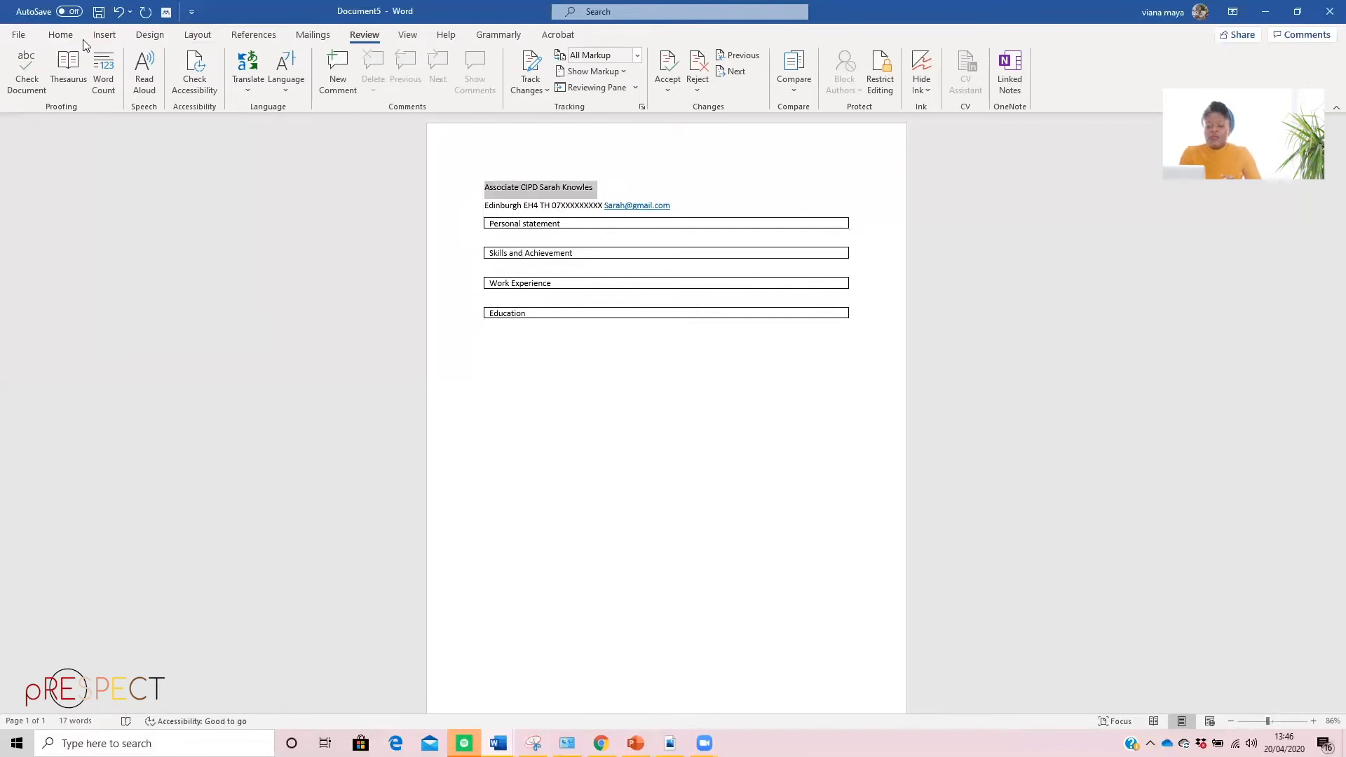
{"action": "left_click", "coordinate": [59, 35]}
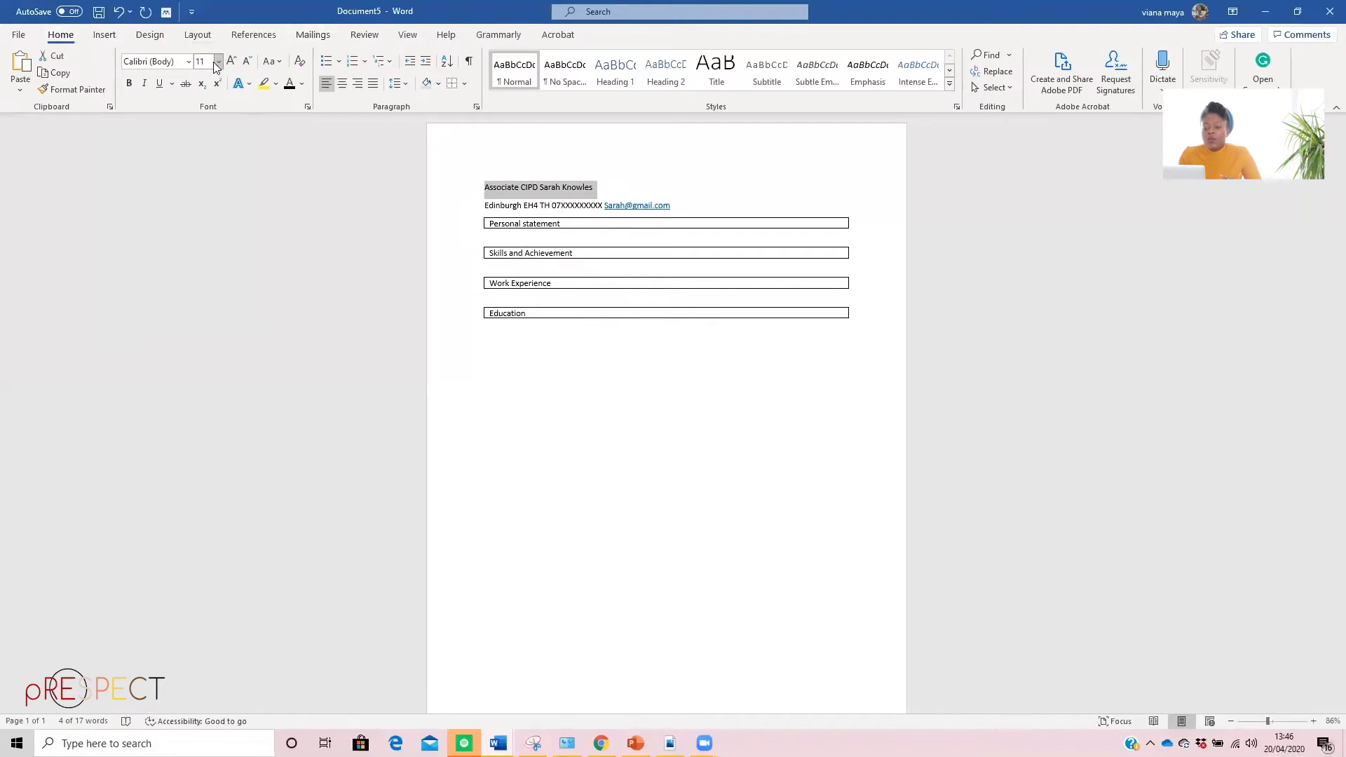
{"action": "left_click", "coordinate": [129, 83]}
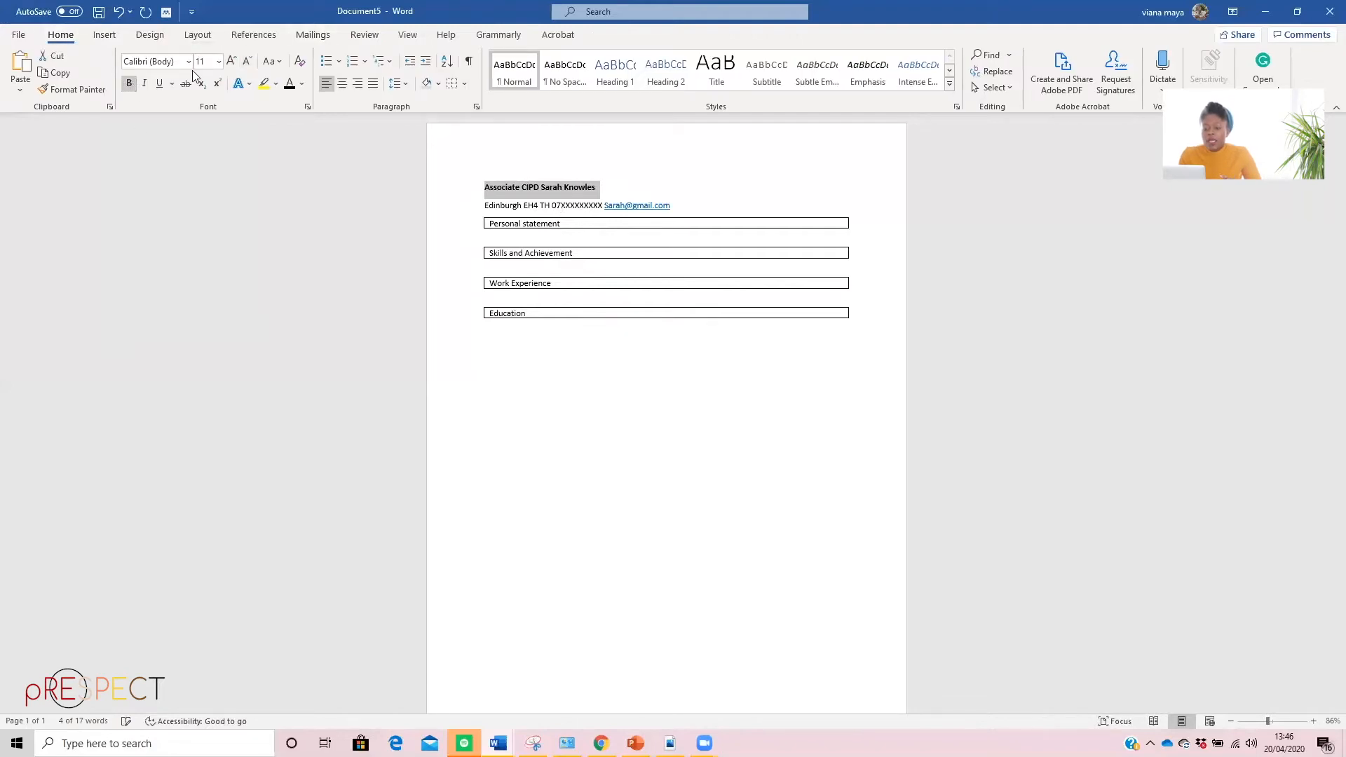
{"action": "left_click", "coordinate": [219, 62]}
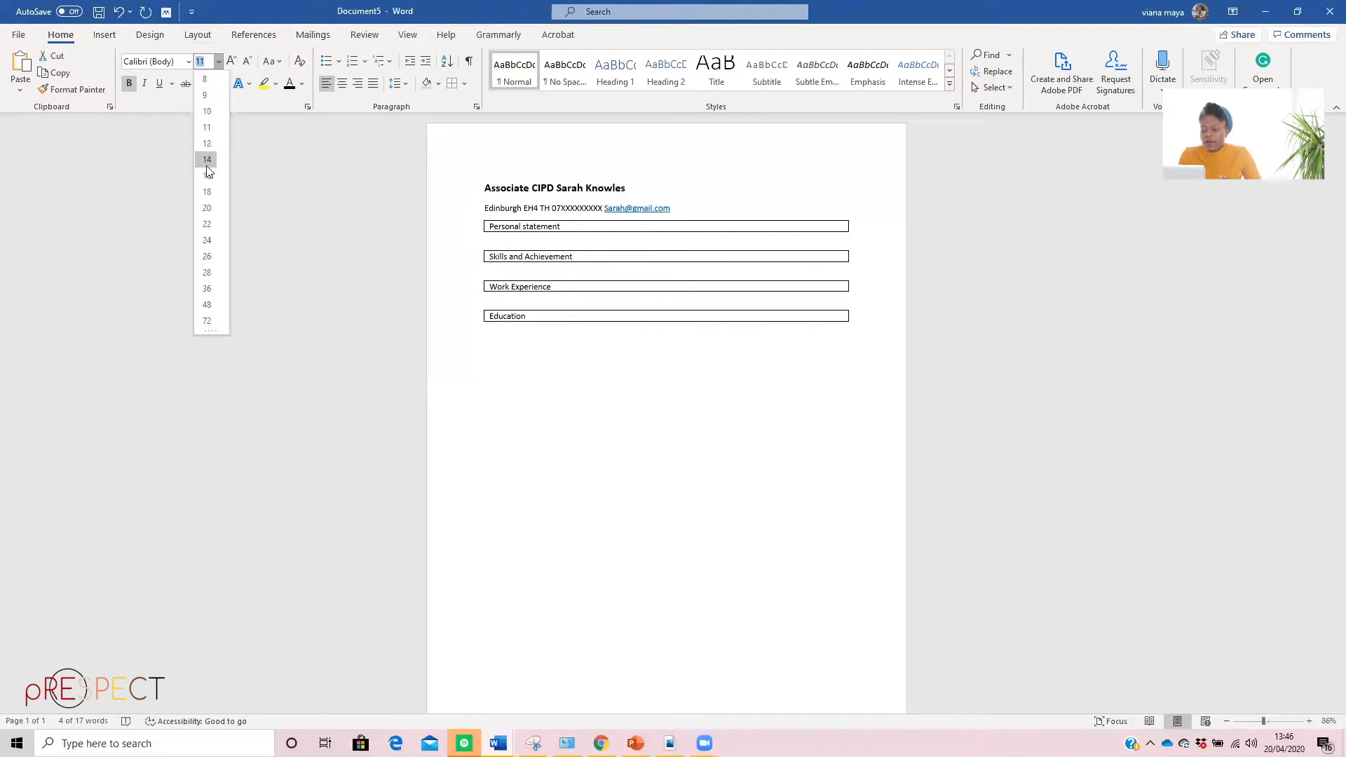
{"action": "key", "text": "Escape"}
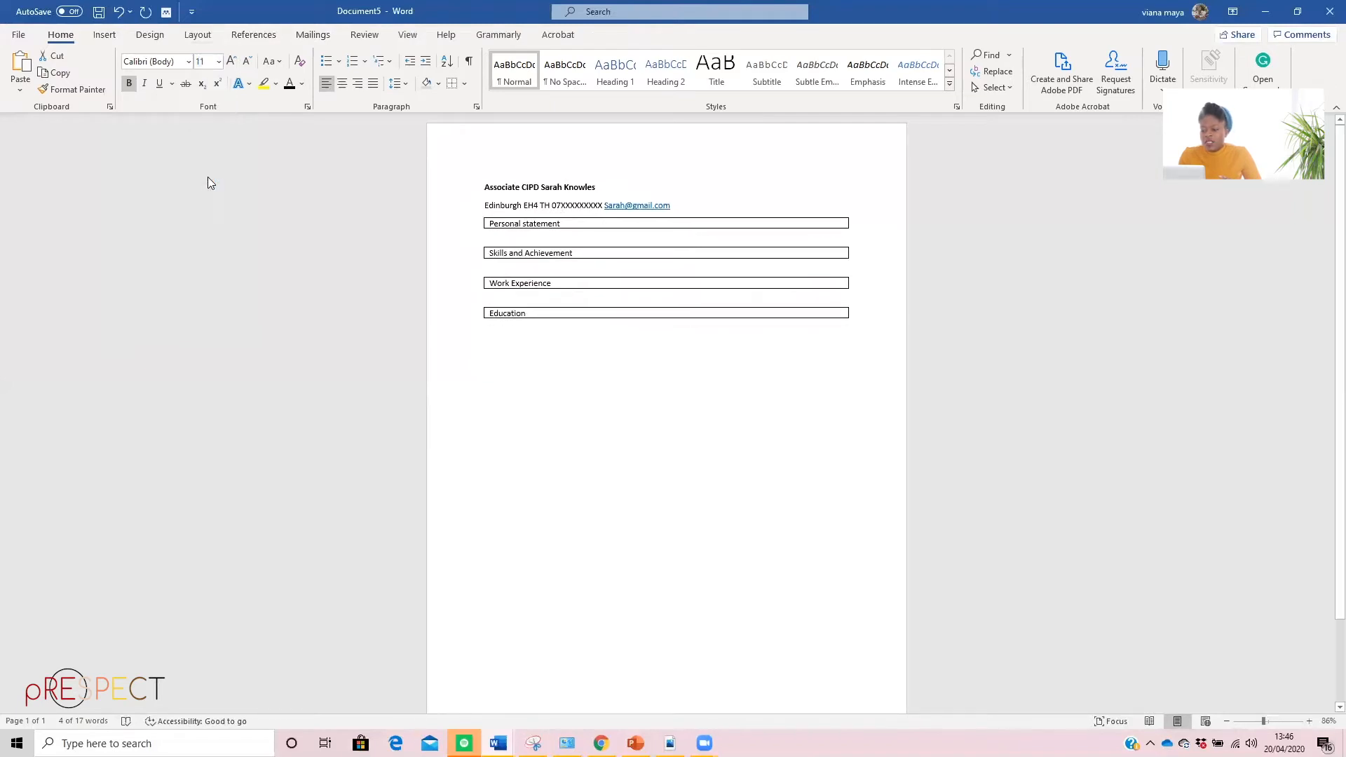
{"action": "left_click", "coordinate": [218, 62]}
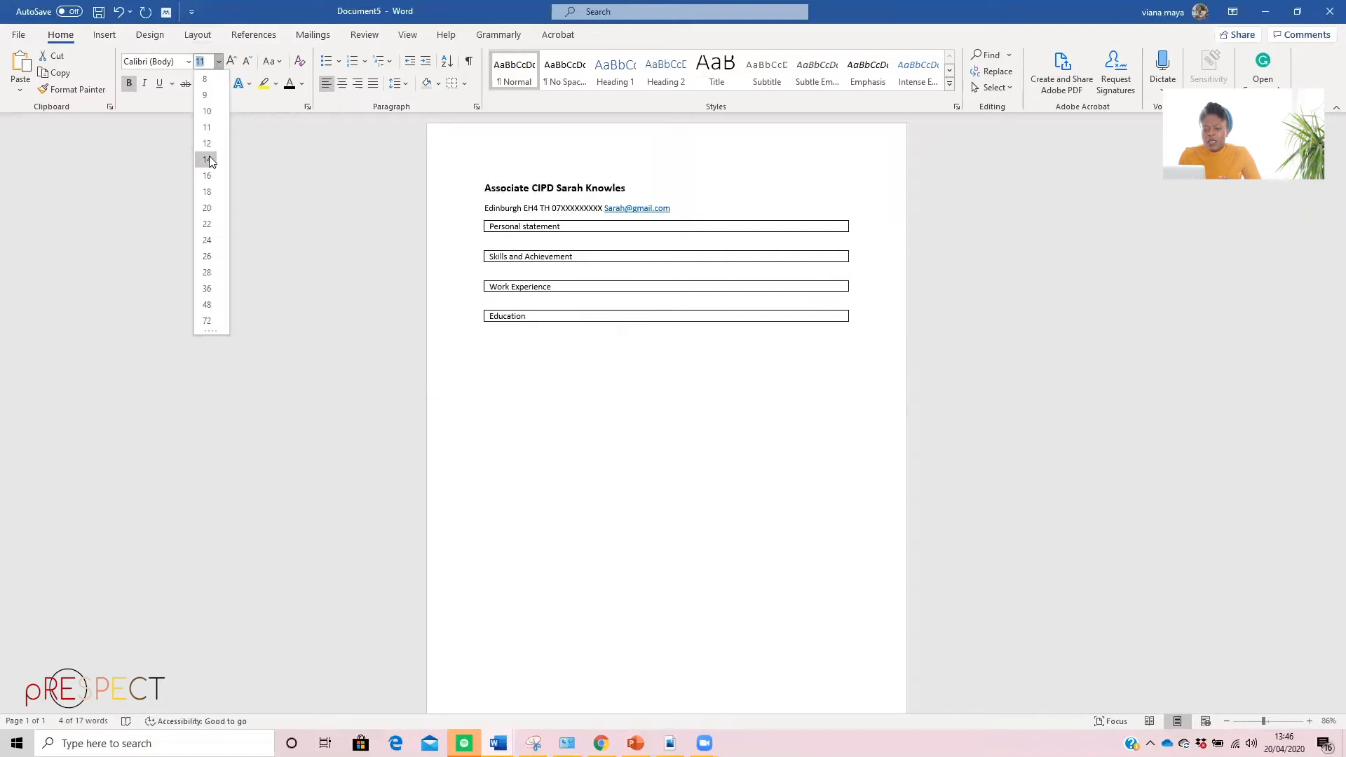
{"action": "left_click", "coordinate": [208, 161]}
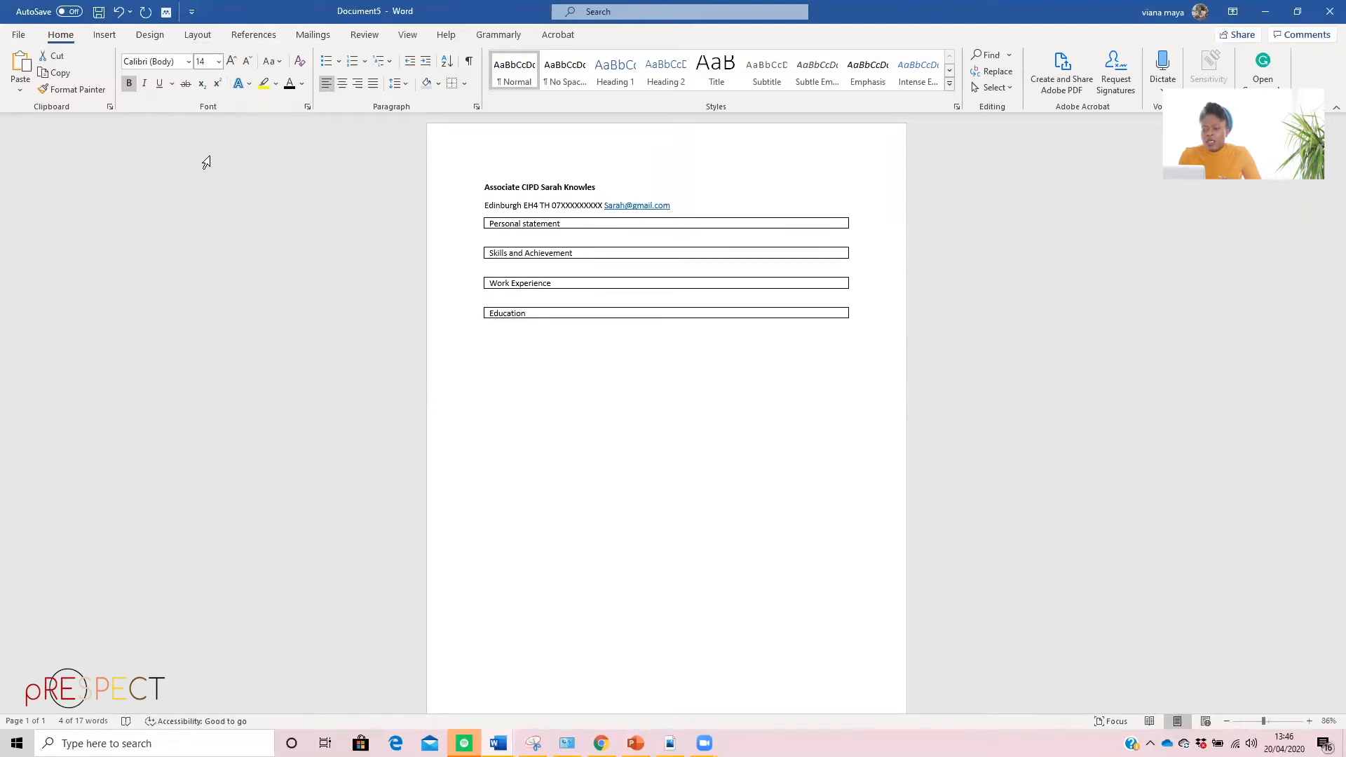
{"action": "left_click", "coordinate": [219, 62]}
{"action": "left_click", "coordinate": [206, 175]}
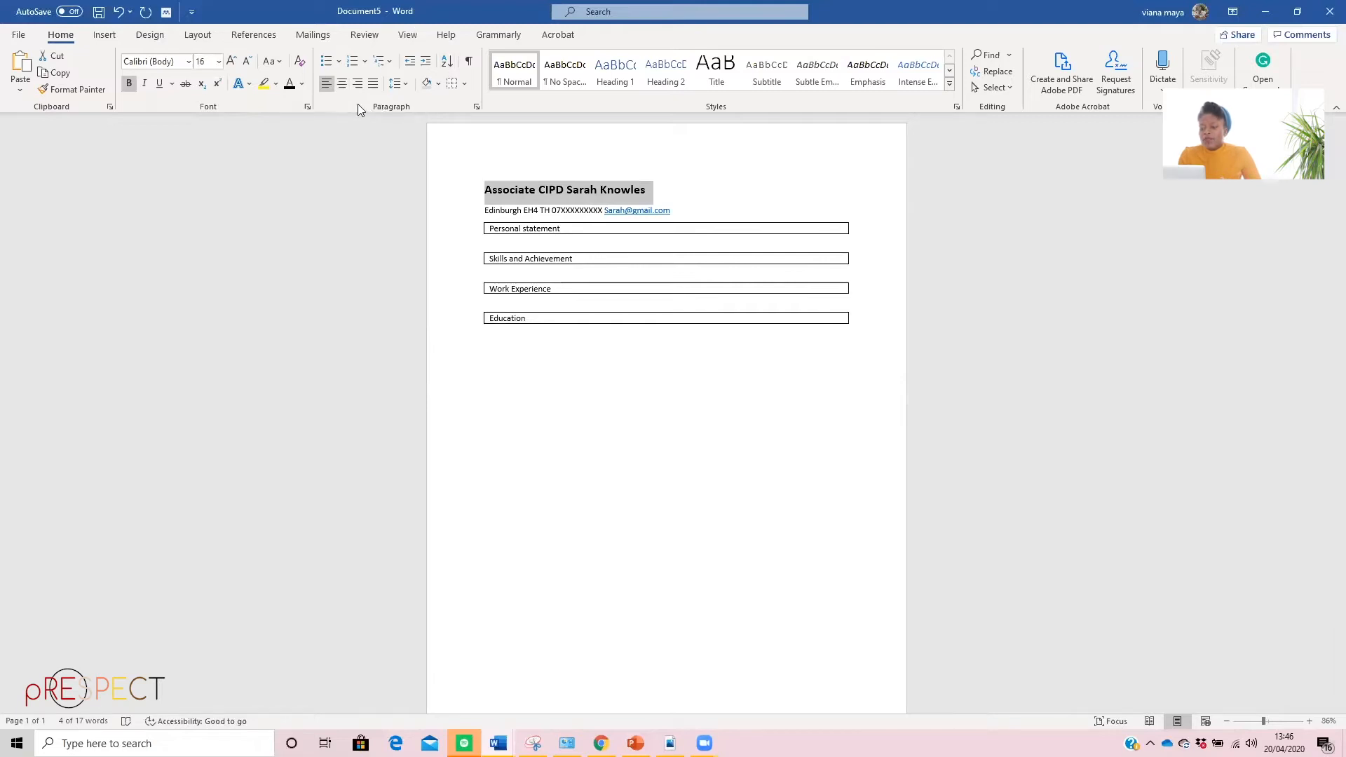
{"action": "left_click", "coordinate": [342, 84]}
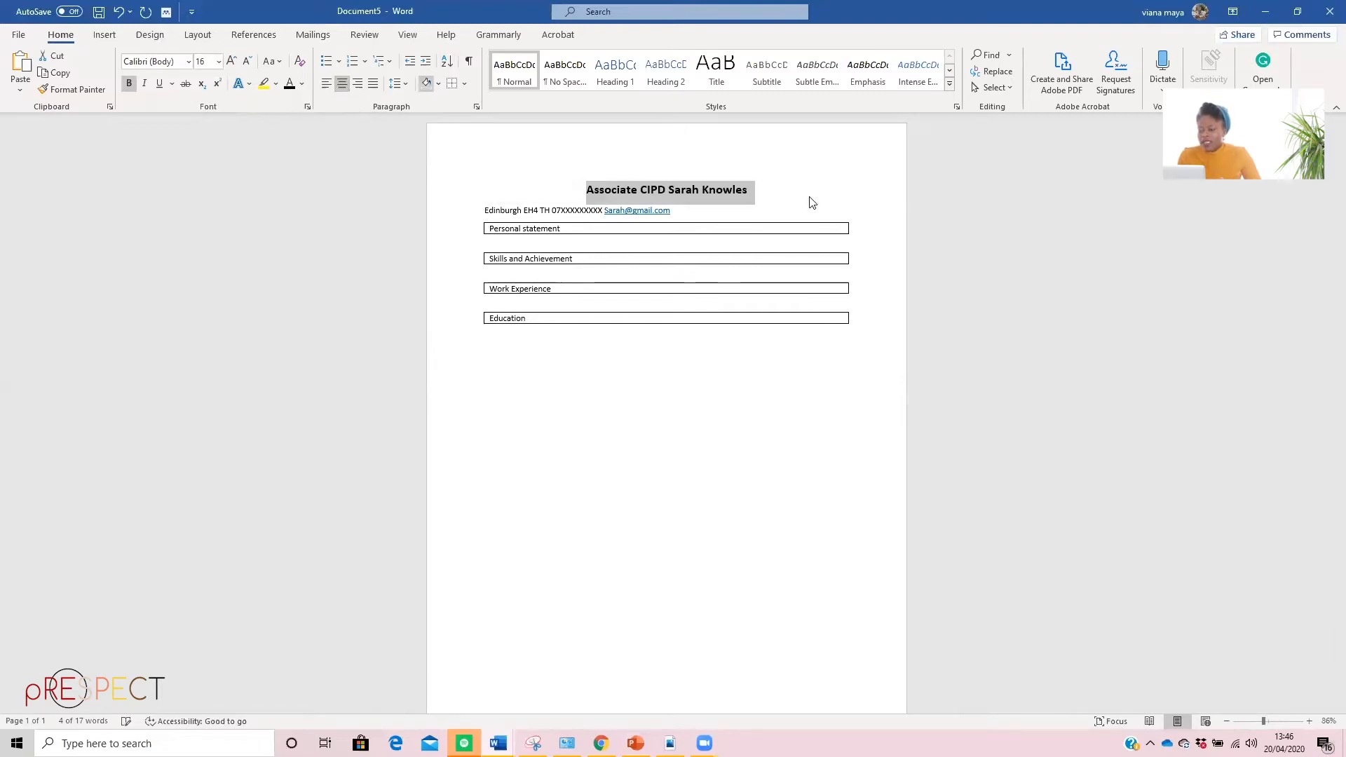
Center the contact line below the name and set its font size to 12 pt
{"action": "left_click_drag", "start_coordinate": [674, 211], "coordinate": [468, 213]}
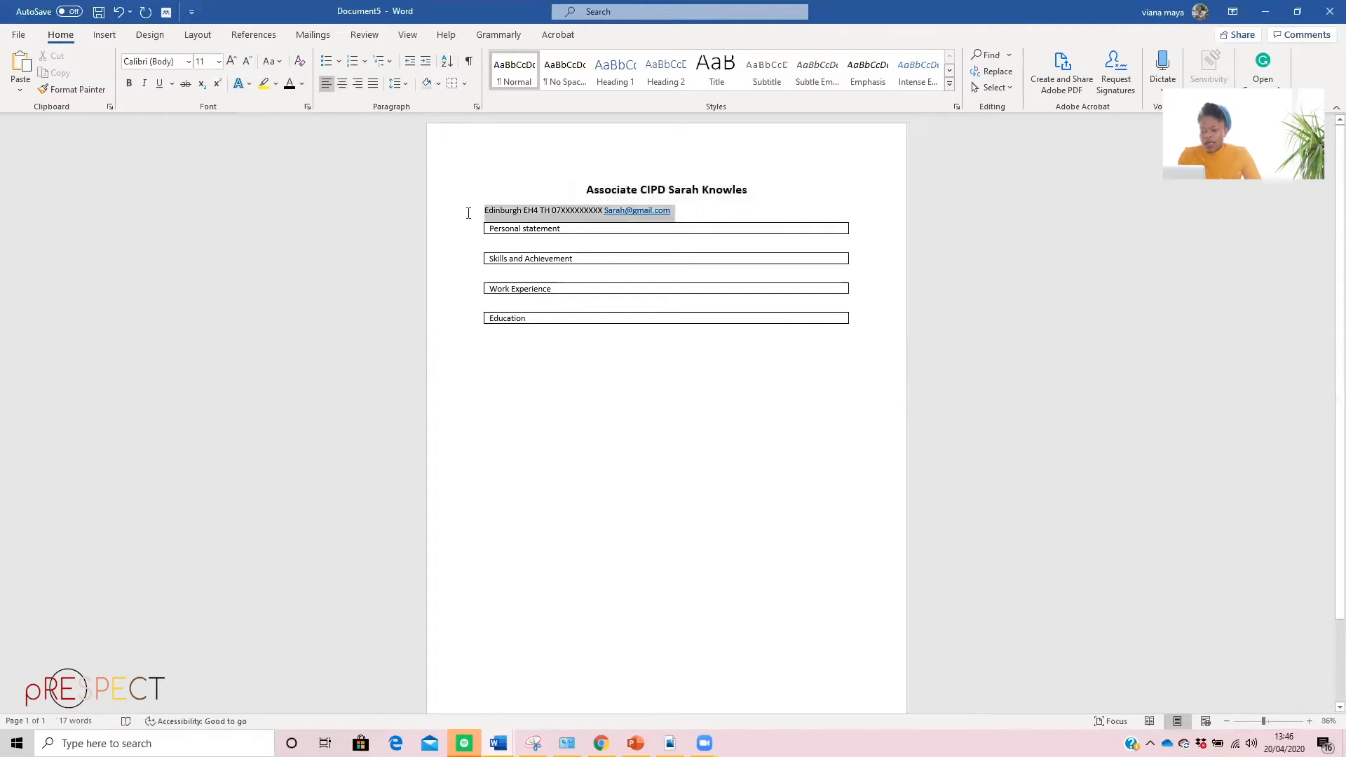
{"action": "left_click", "coordinate": [342, 84]}
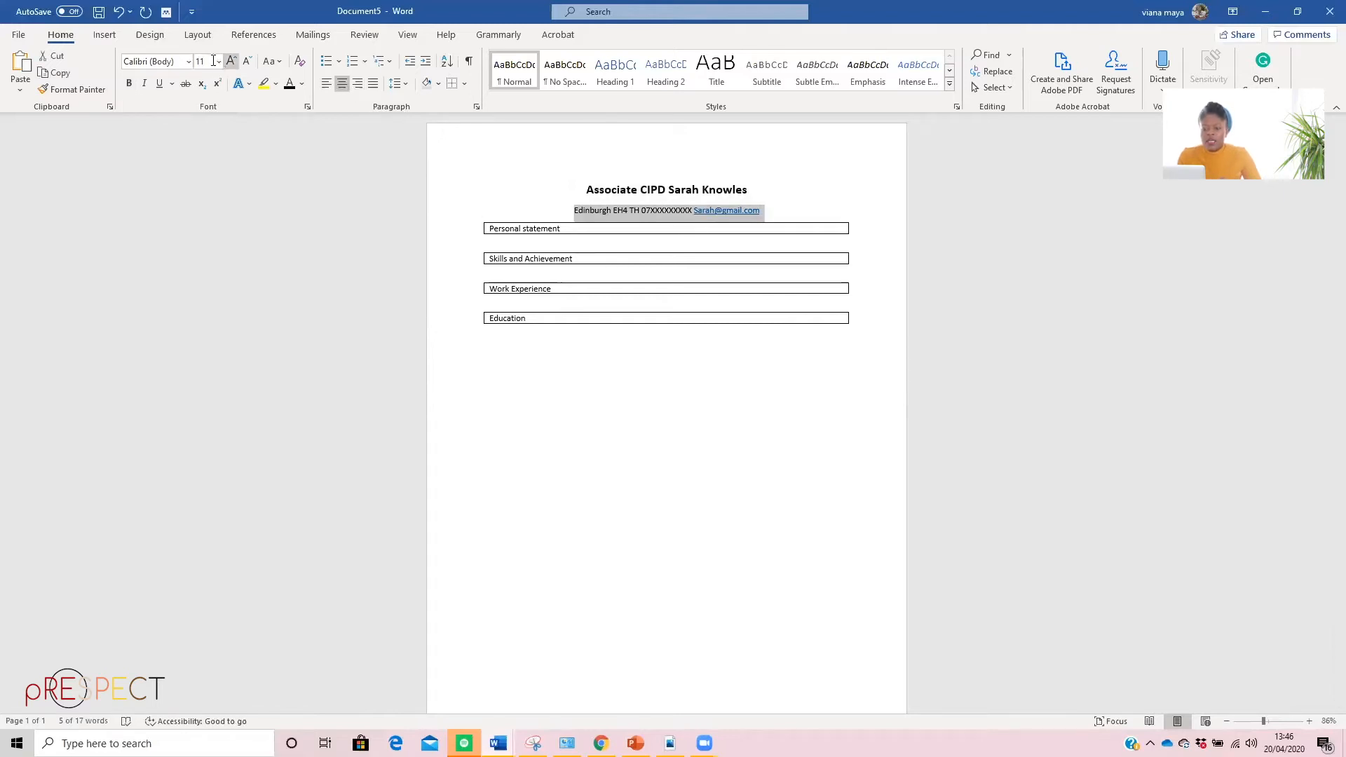
{"action": "left_click", "coordinate": [220, 61]}
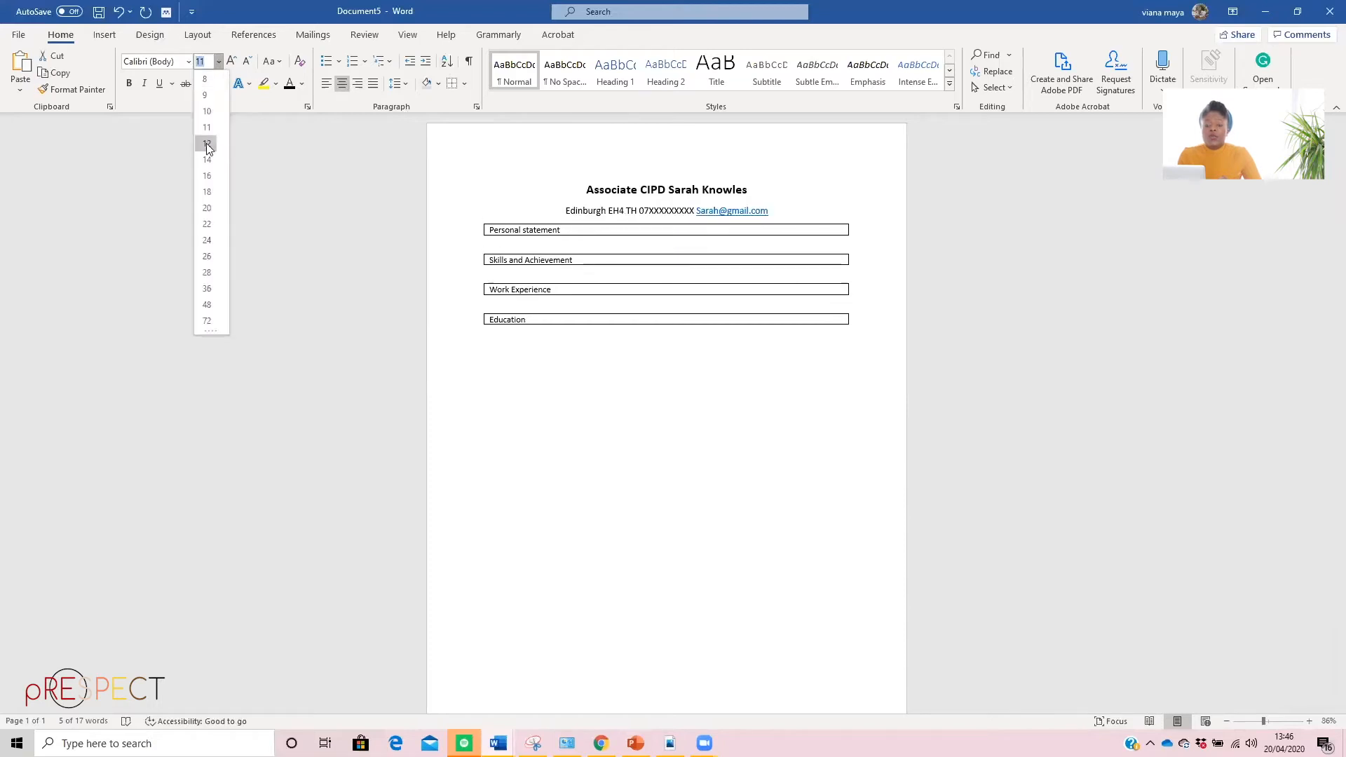
{"action": "left_click", "coordinate": [206, 145]}
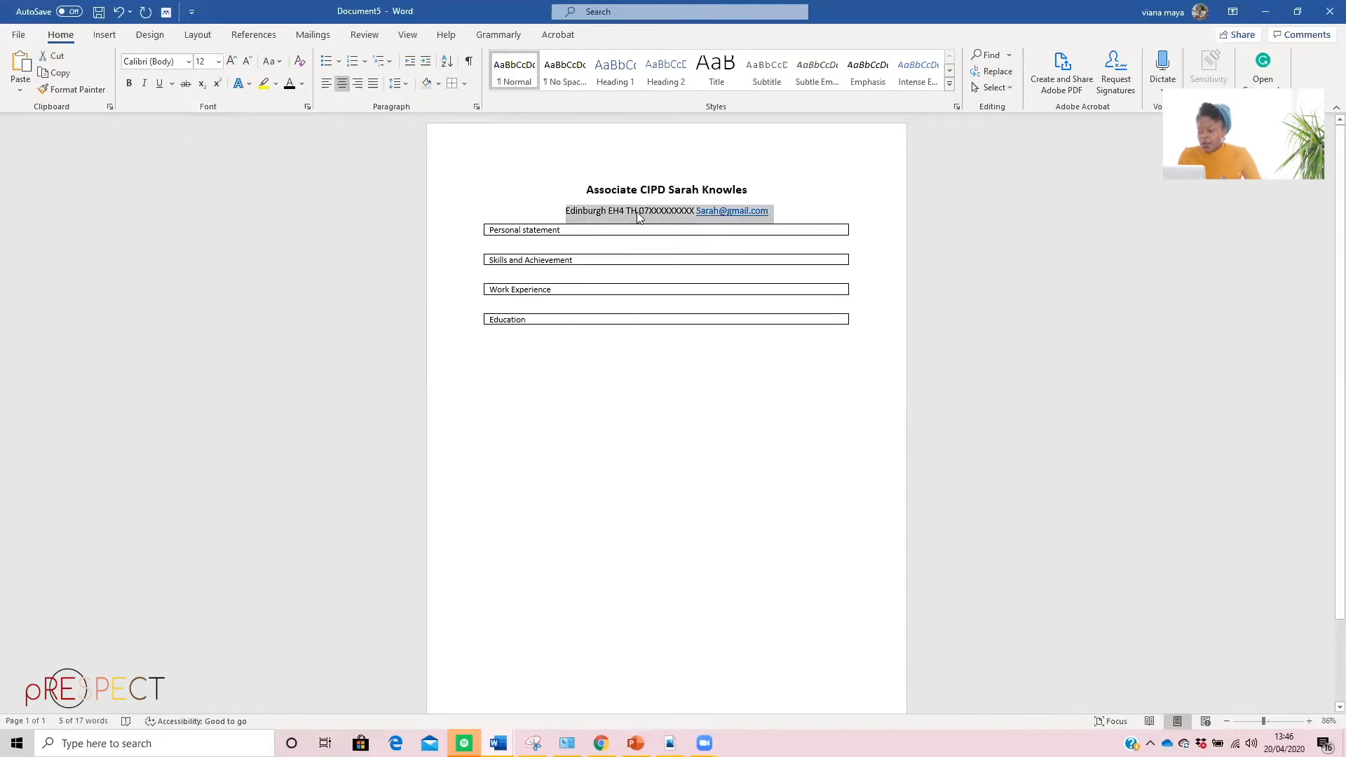
Insert "|" separators between the address, phone number and e-mail in the contact line
{"action": "left_click", "coordinate": [649, 208]}
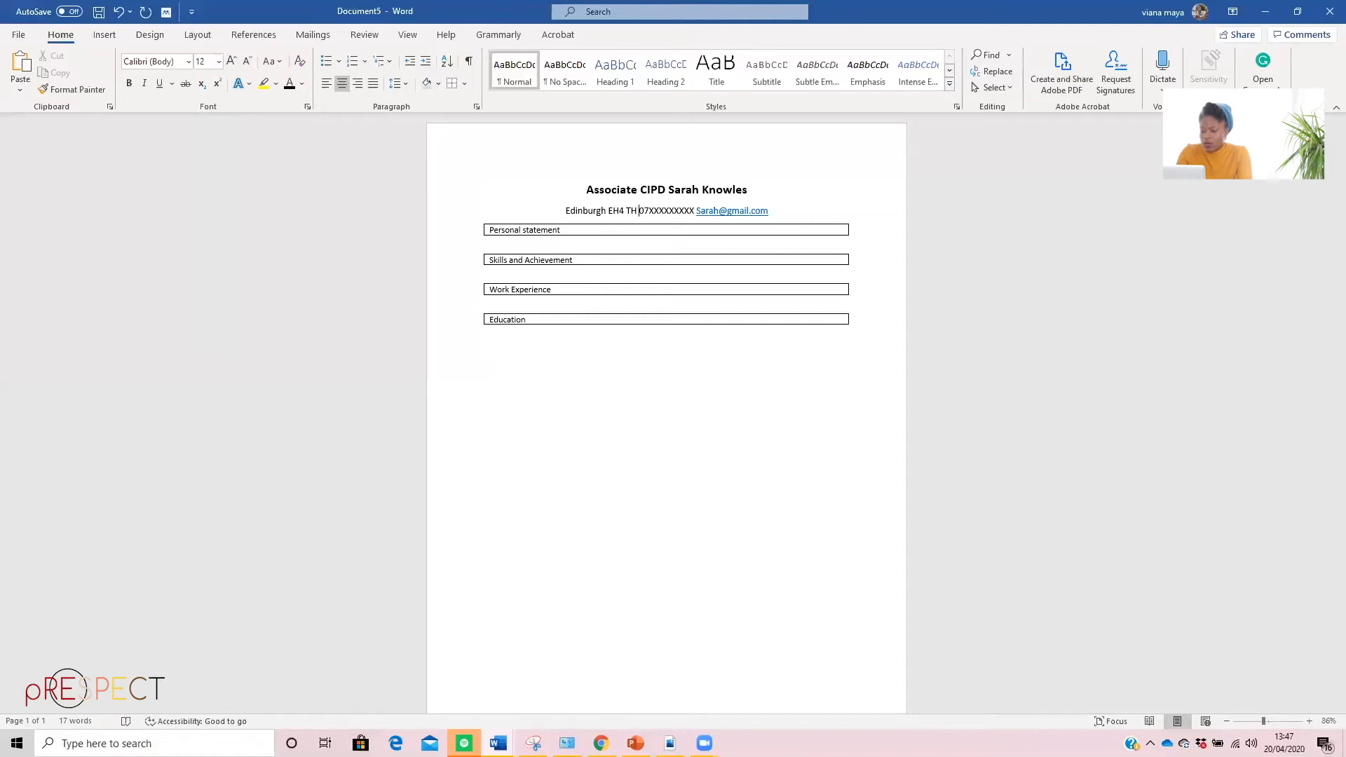
{"action": "type", "text": "|"}
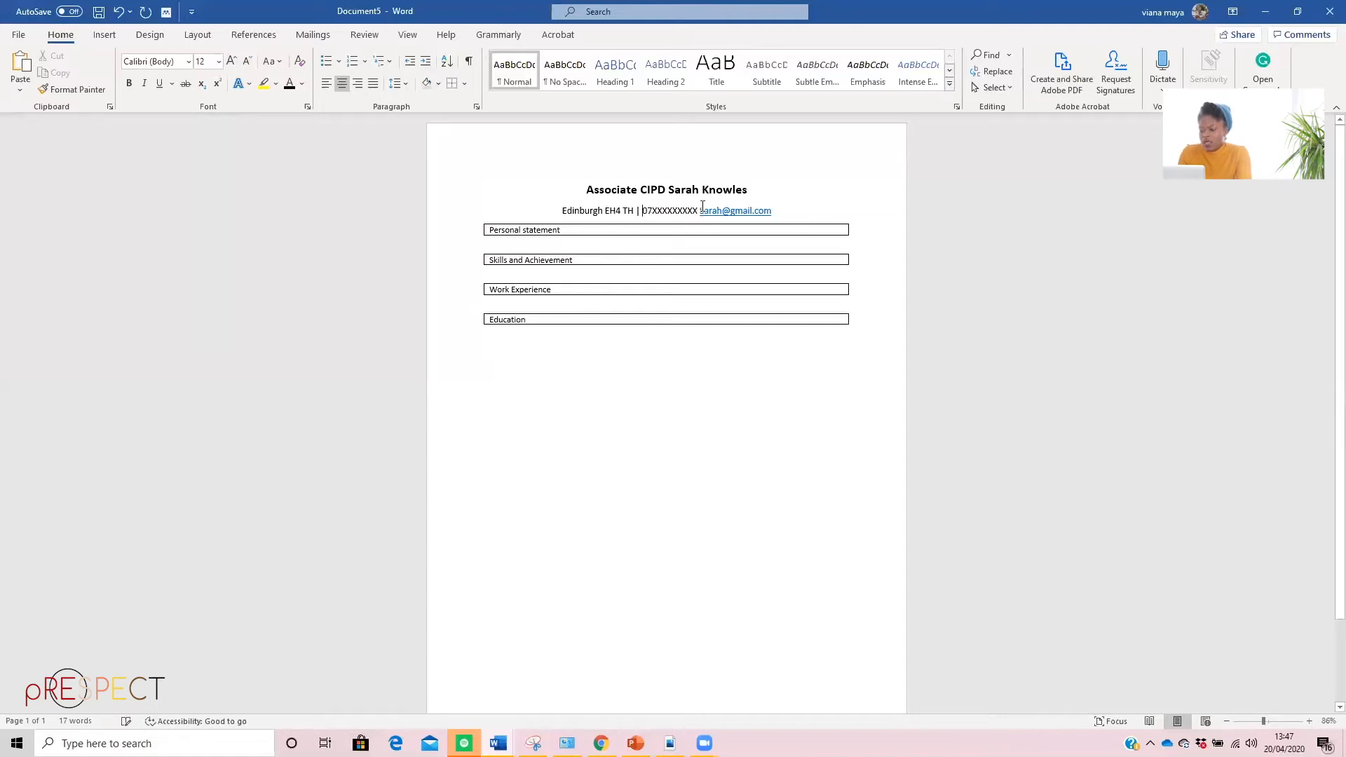
{"action": "left_click", "coordinate": [700, 213]}
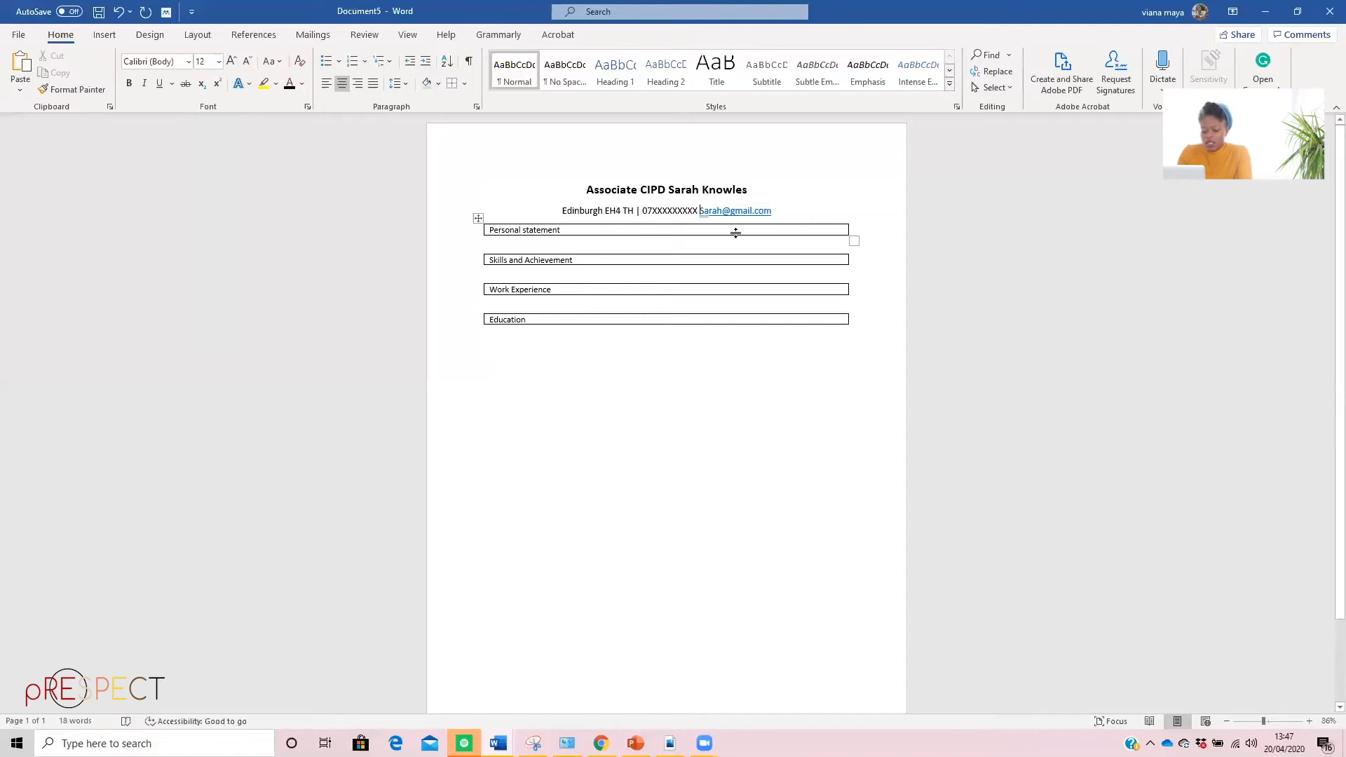
{"action": "type", "text": "|"}
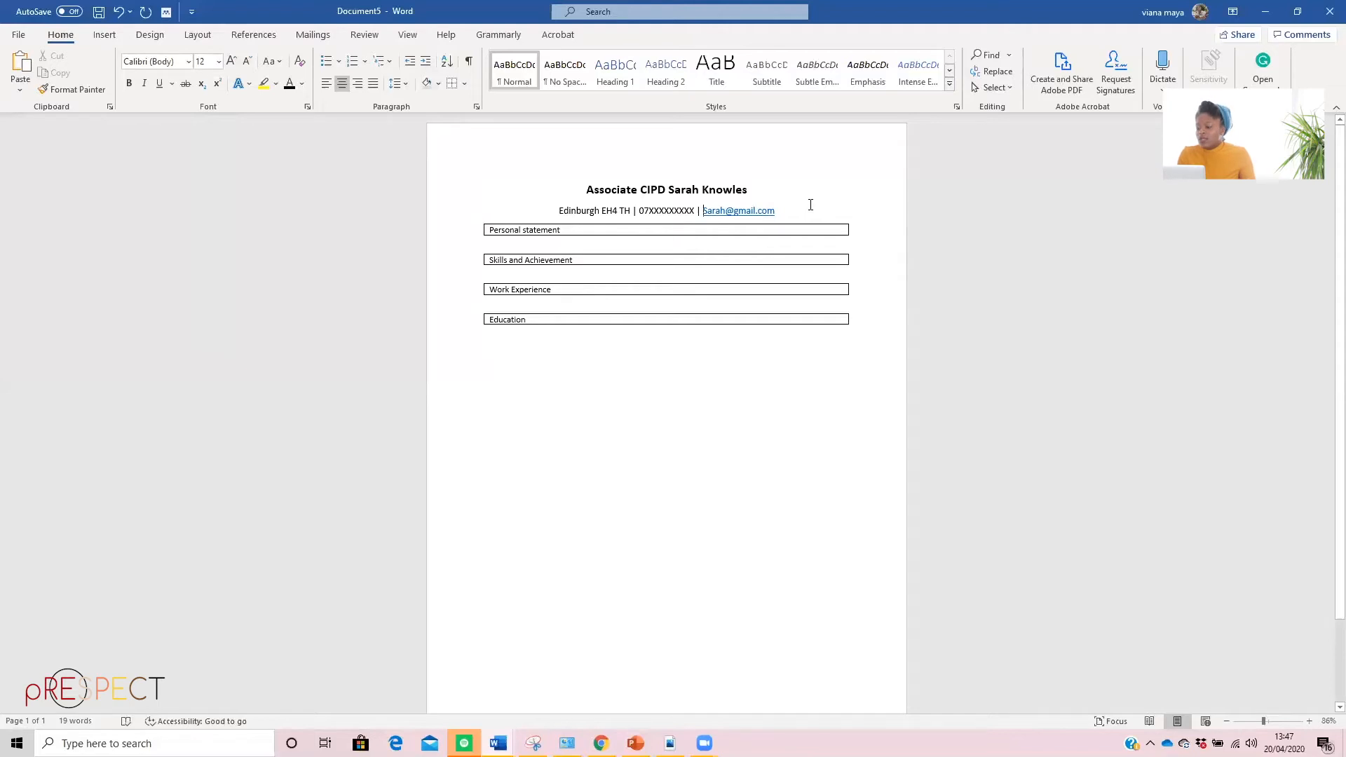
Remove all borders from the "Personal statement" table and fill it with light grey shading
{"action": "left_click", "coordinate": [477, 219]}
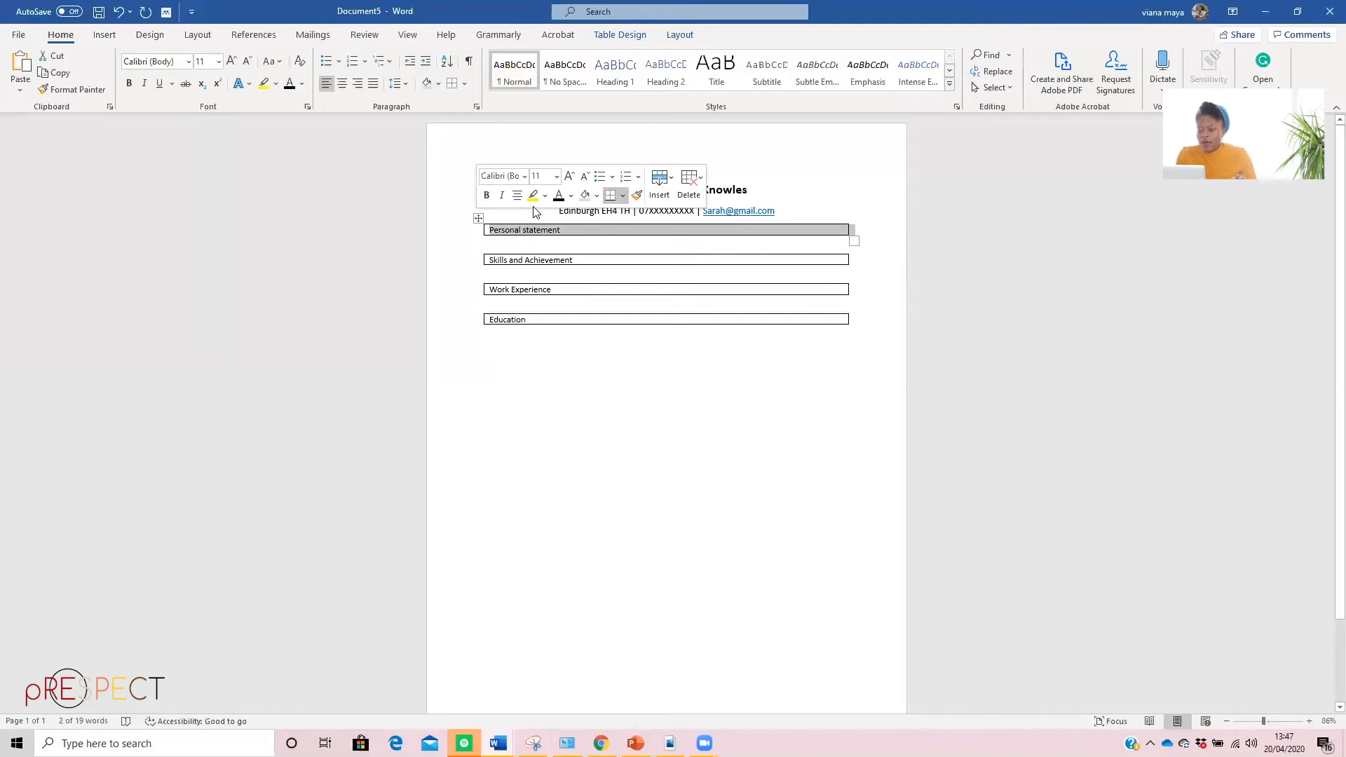
{"action": "left_click", "coordinate": [479, 217]}
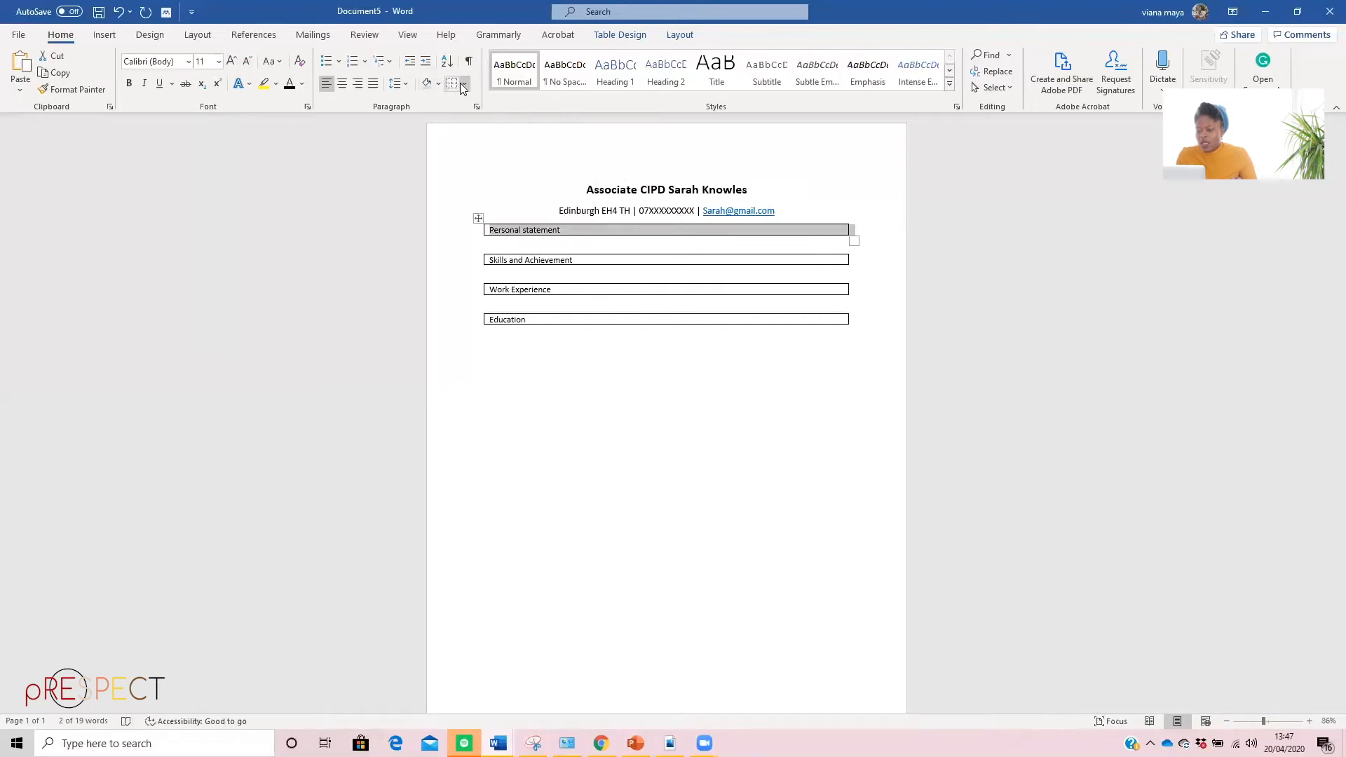
{"action": "left_click", "coordinate": [463, 85]}
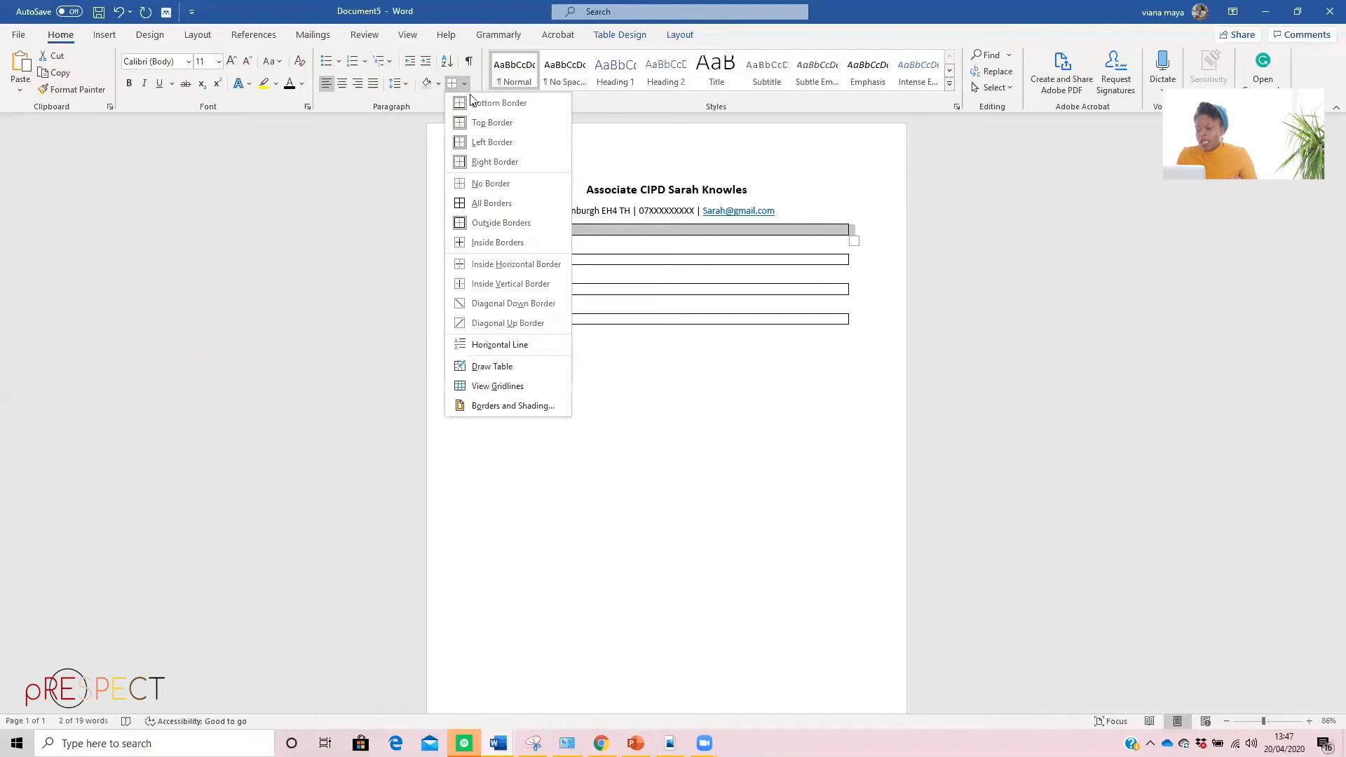
{"action": "left_click", "coordinate": [469, 185]}
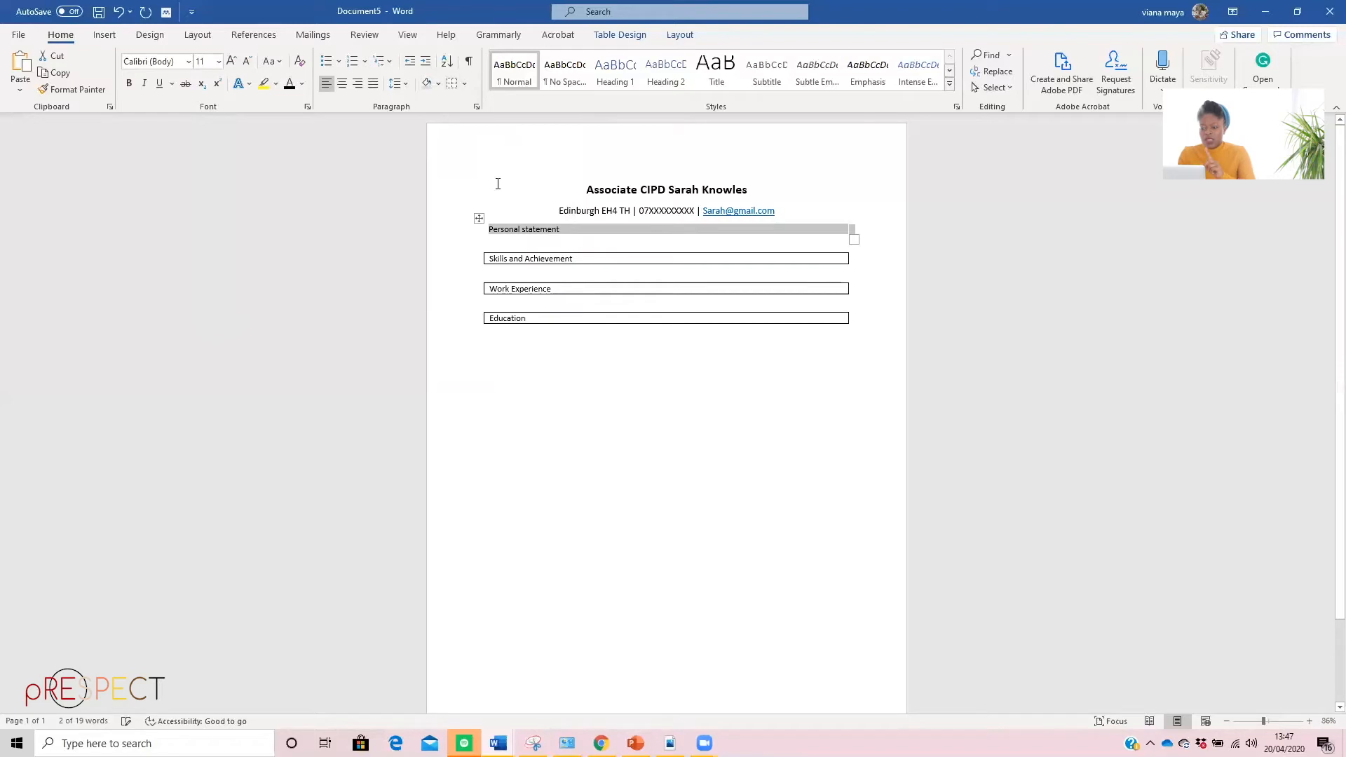
{"action": "left_click", "coordinate": [425, 85]}
{"action": "left_click", "coordinate": [673, 507]}
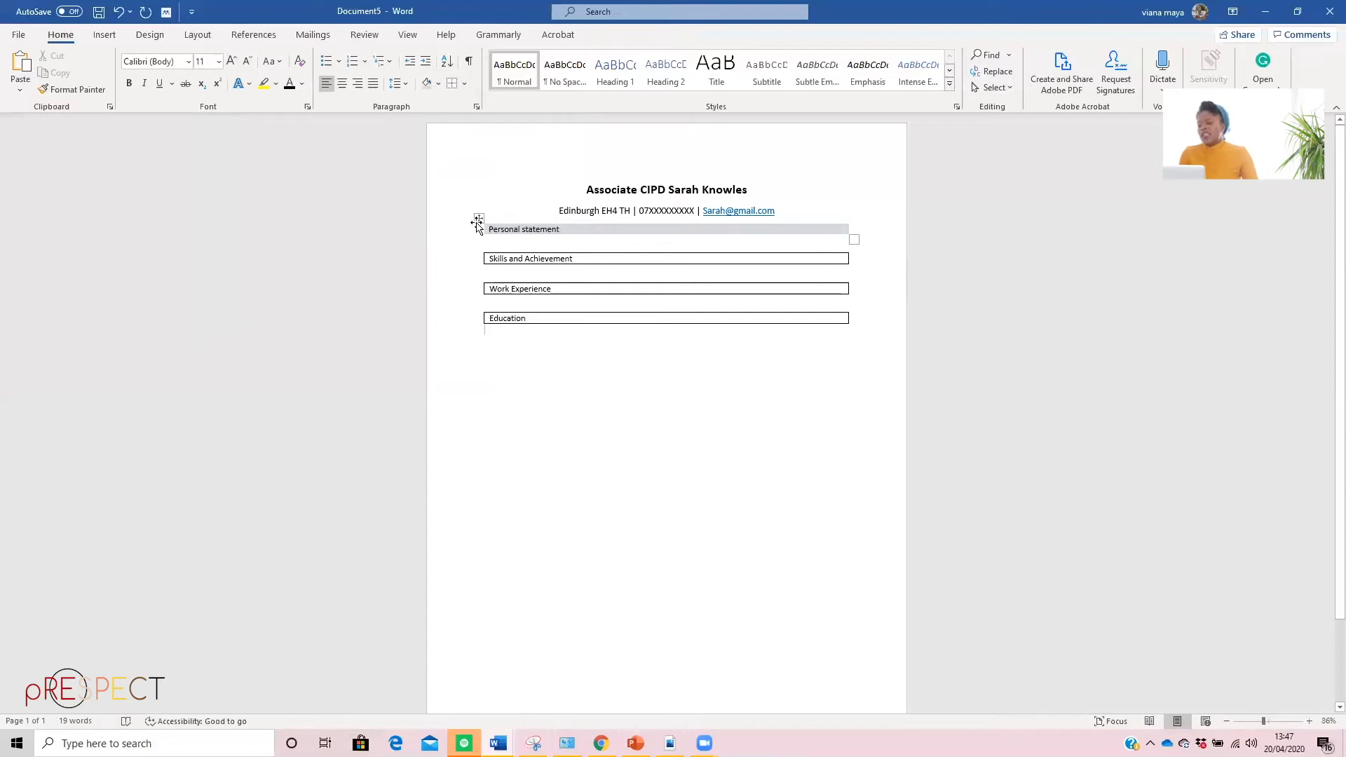
Center the "Personal statement" heading in its shaded table and make it bold
{"action": "left_click", "coordinate": [565, 229]}
{"action": "left_click_drag", "start_coordinate": [565, 229], "coordinate": [488, 230]}
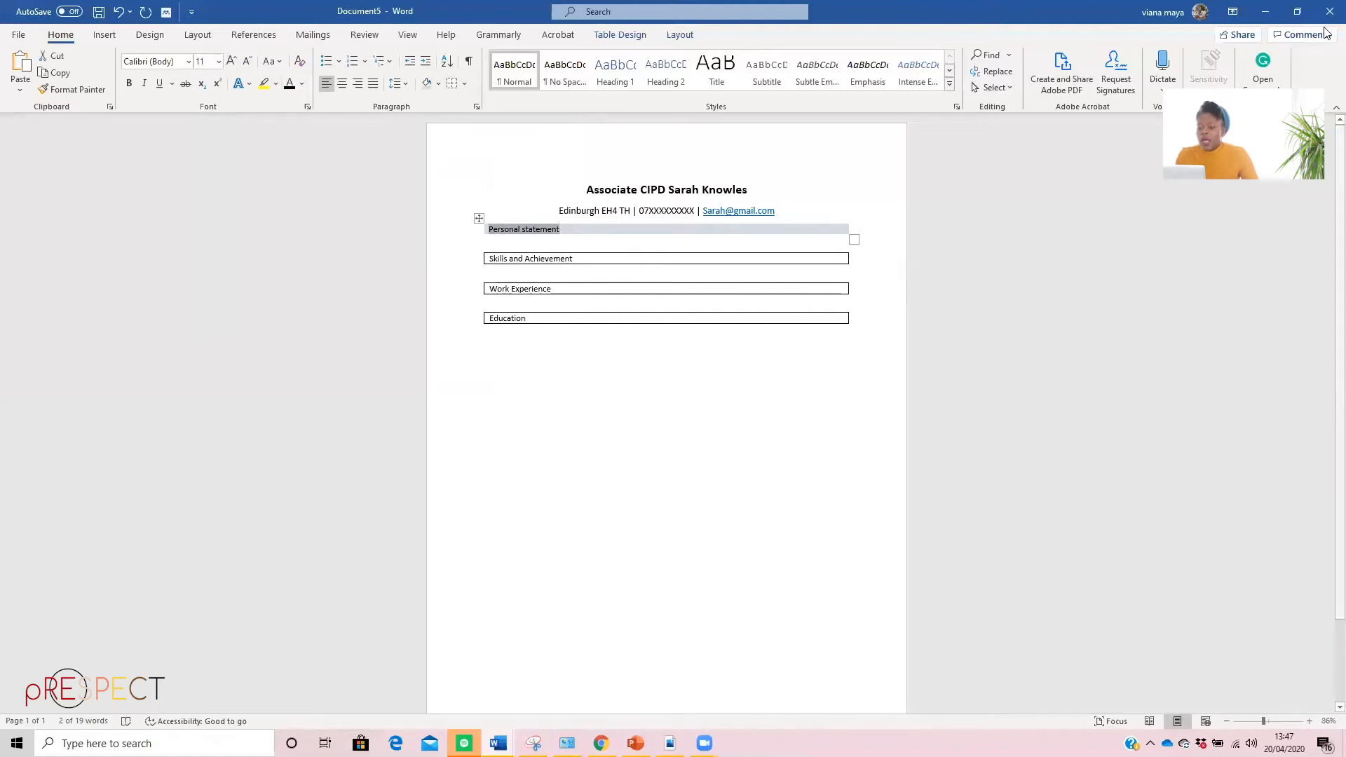
{"action": "key", "text": "ctrl+e"}
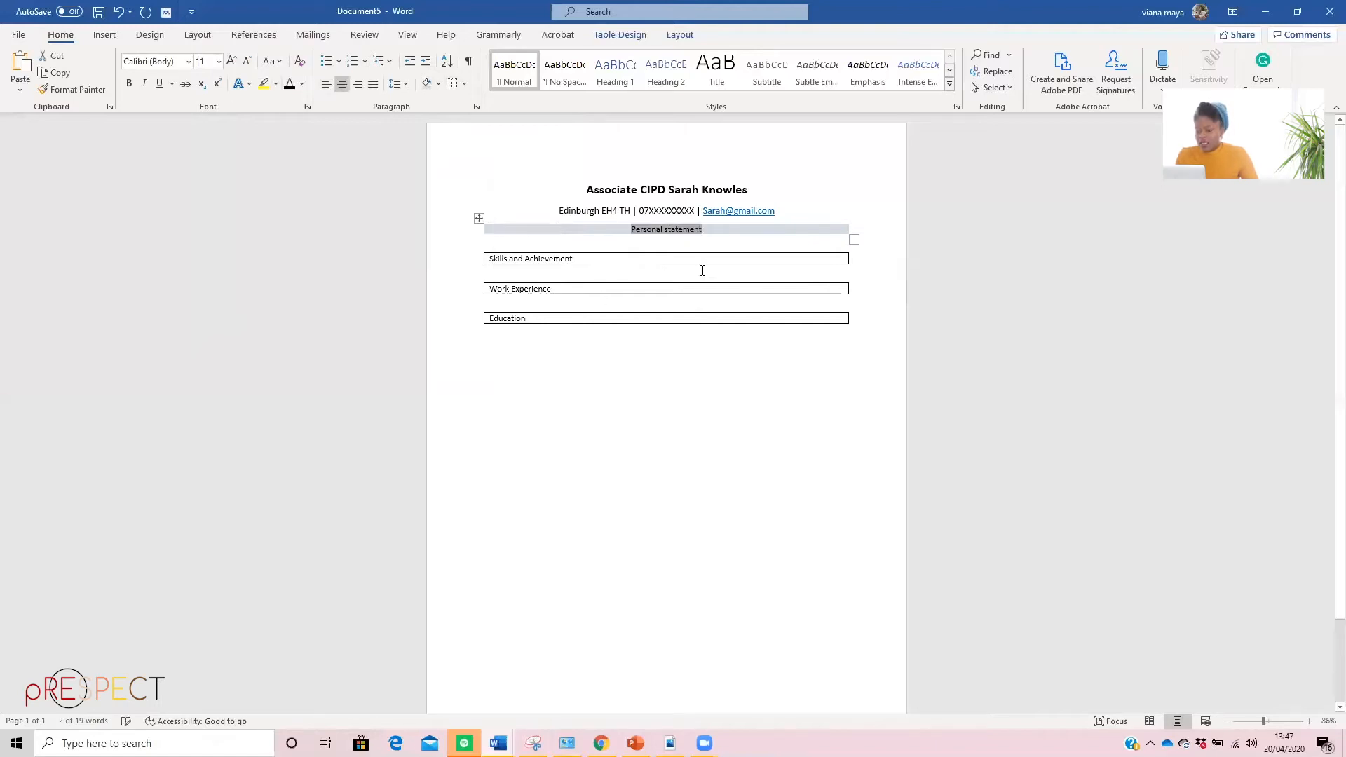
{"action": "left_click", "coordinate": [128, 84]}
Give the "Skills and Achievement", "Work Experience" and "Education" tables the same grey shading, no borders, and bold centered text
{"action": "left_click", "coordinate": [576, 268]}
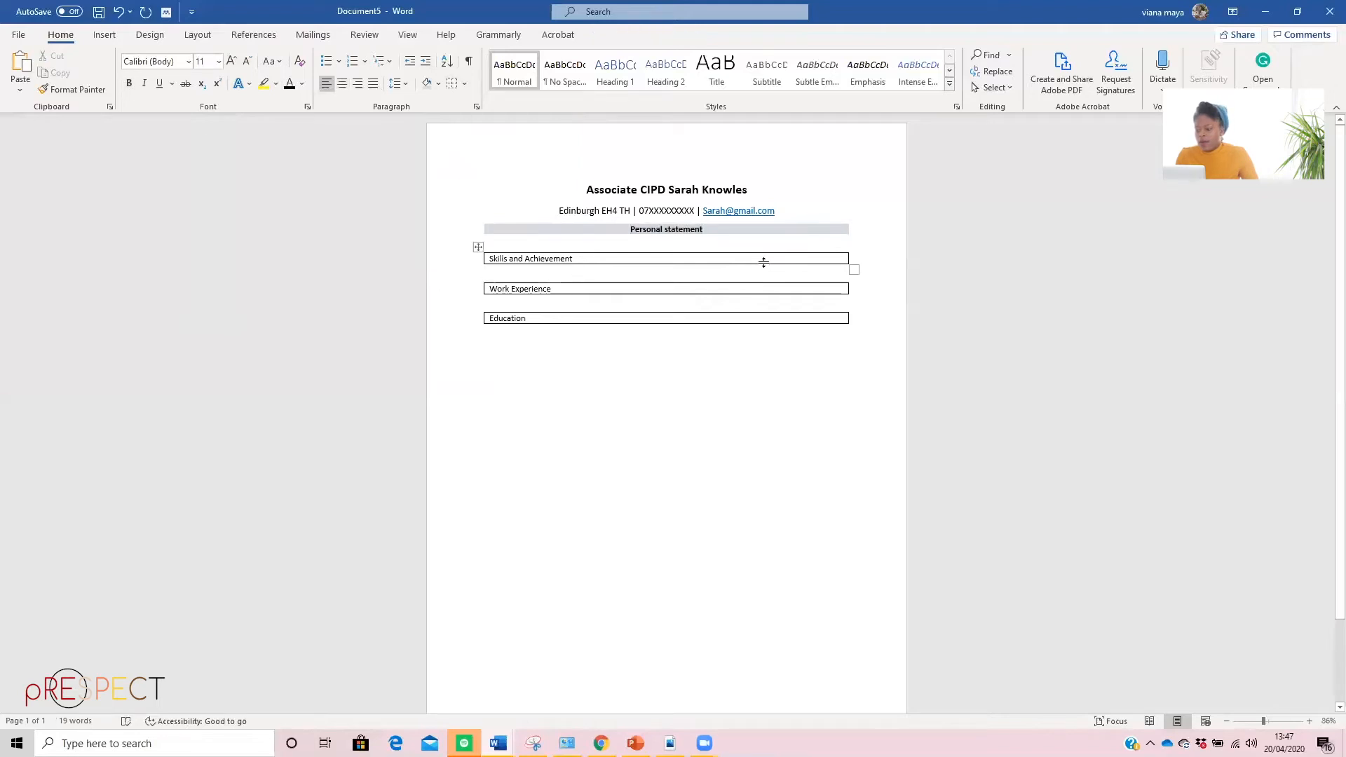
{"action": "left_click", "coordinate": [478, 246]}
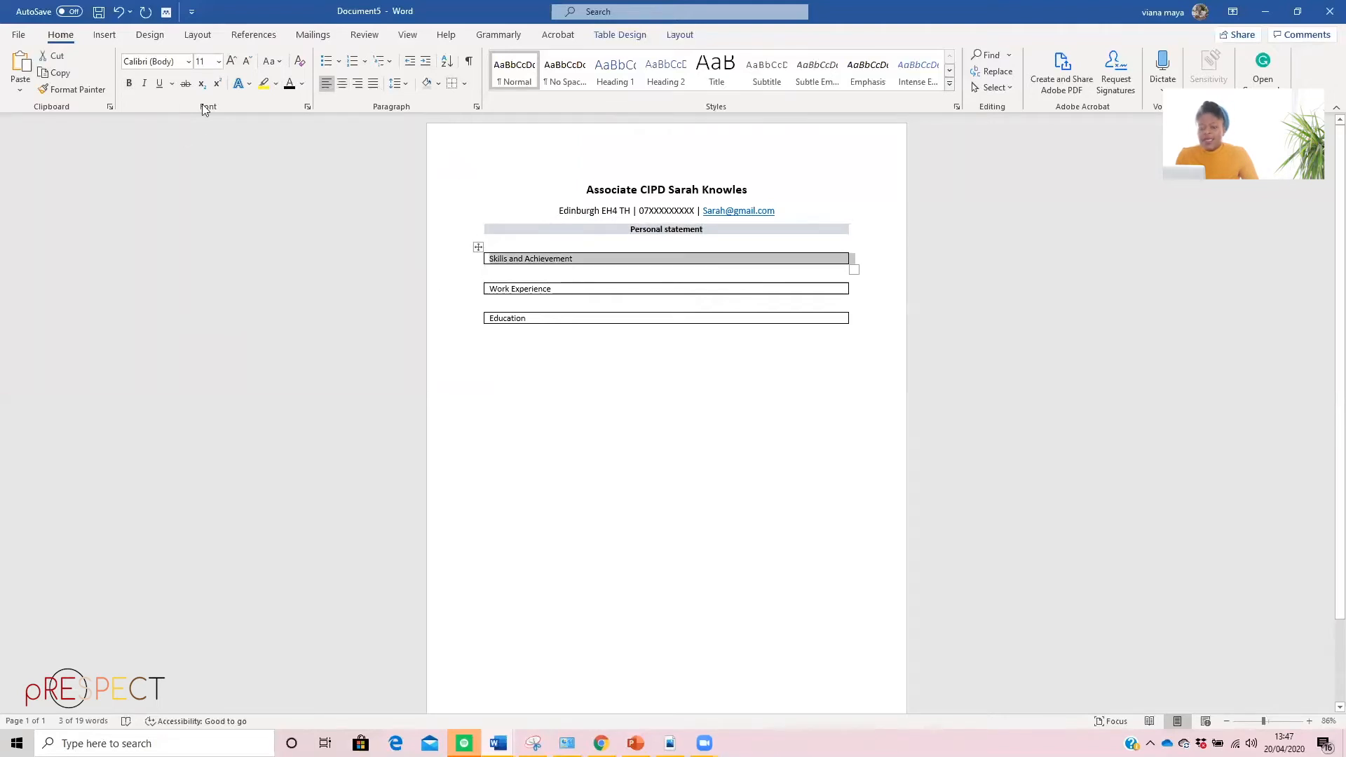
{"action": "left_click", "coordinate": [426, 82]}
{"action": "left_click", "coordinate": [452, 84]}
{"action": "left_click", "coordinate": [479, 277]}
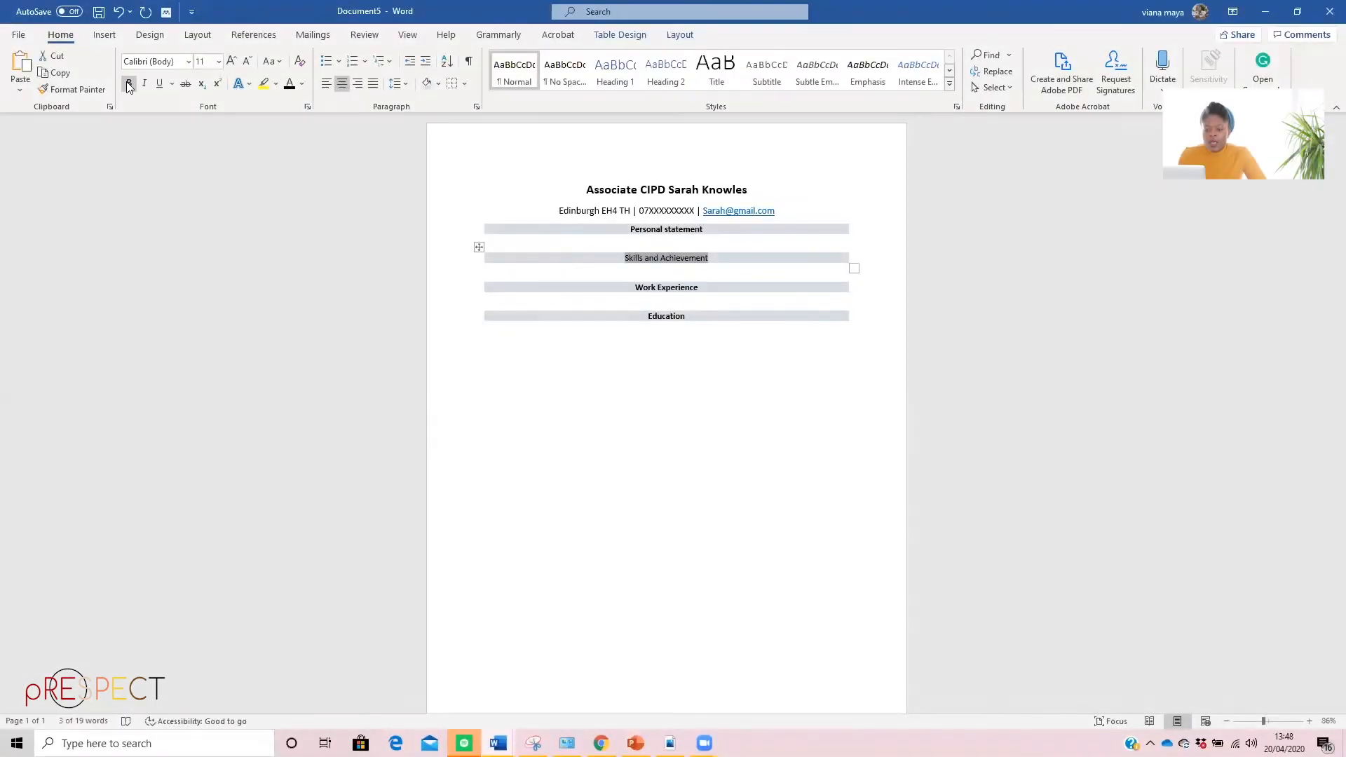
{"action": "left_click", "coordinate": [128, 84]}
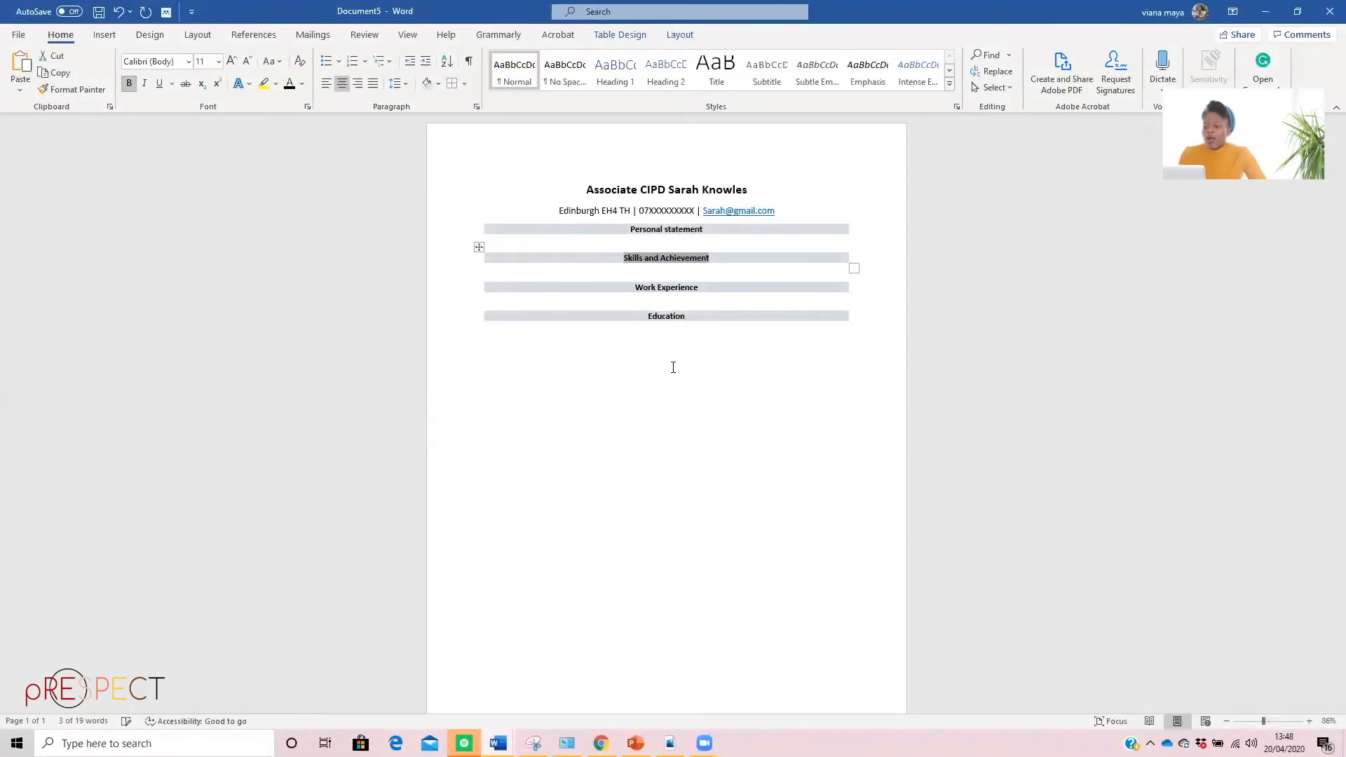
{"action": "left_click", "coordinate": [681, 421]}
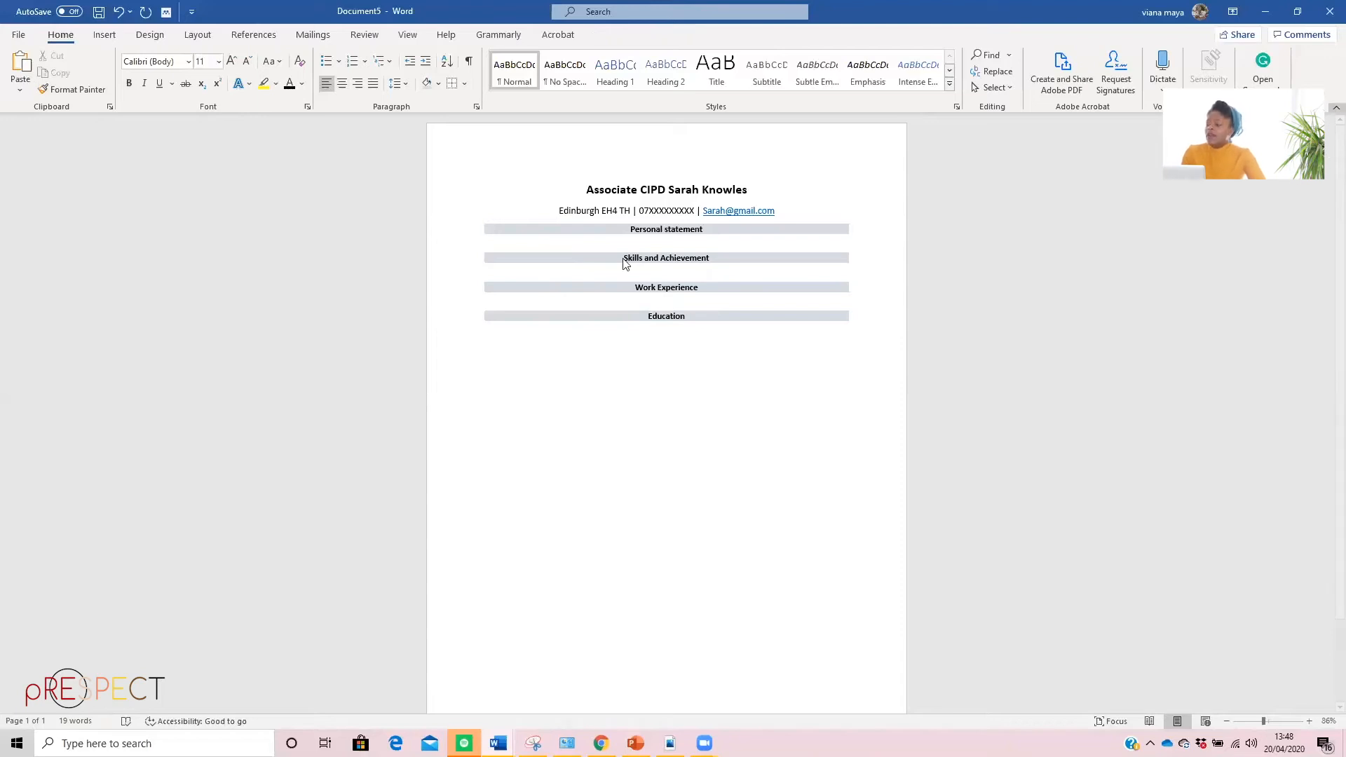
Place the new document's window beside the Example Cv and add several blank lines under the "Personal statement" heading
{"action": "left_click", "coordinate": [1298, 12]}
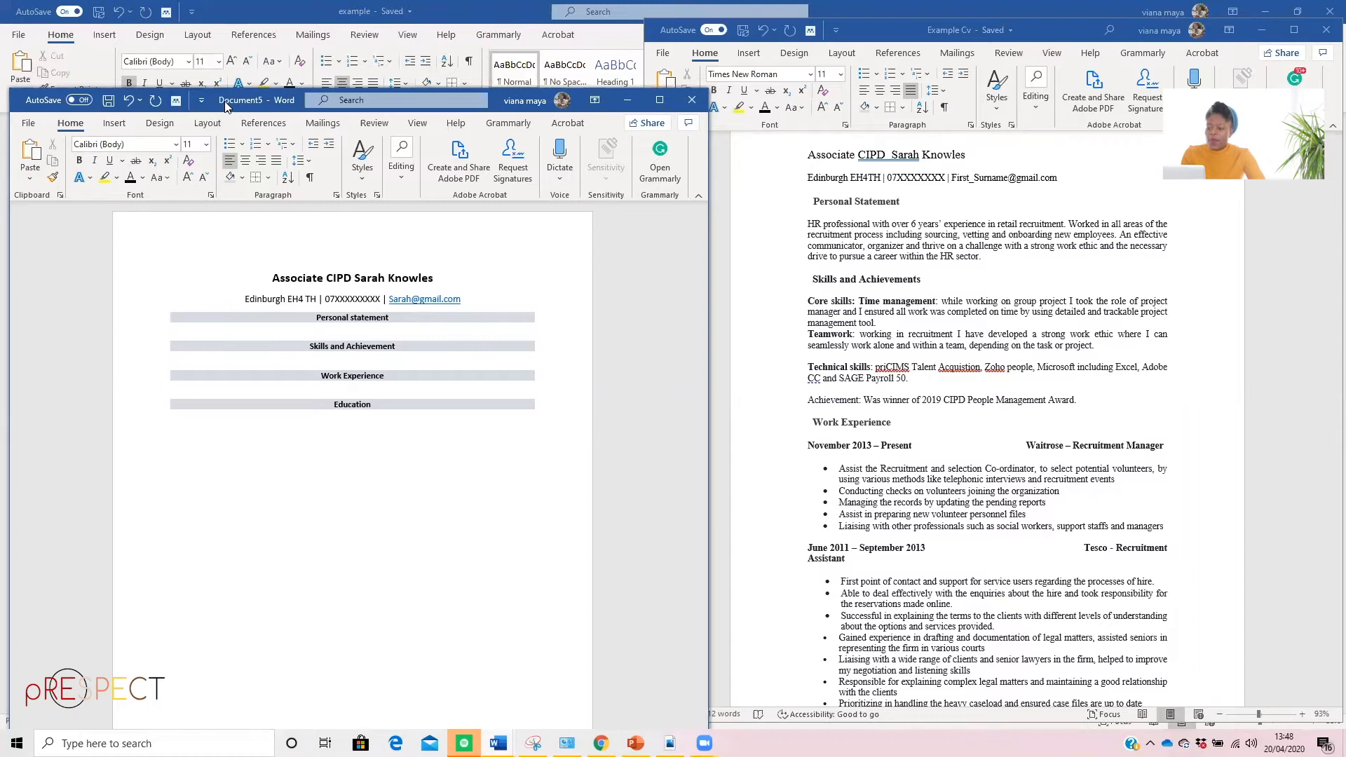
{"action": "left_click_drag", "start_coordinate": [225, 105], "coordinate": [210, 42]}
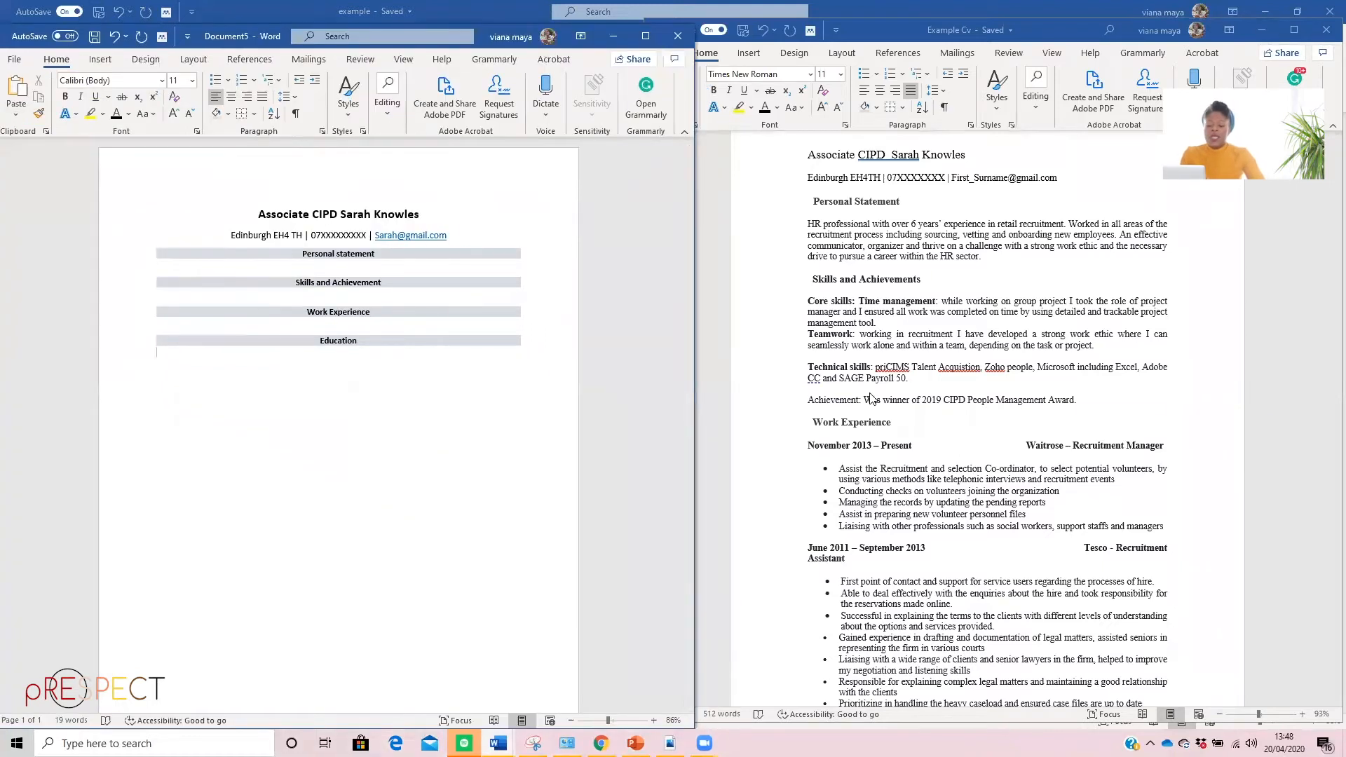
{"action": "left_click", "coordinate": [175, 266]}
{"action": "key", "text": "Return"}
{"action": "key", "text": "Return"}
{"action": "key", "text": "Return"}
{"action": "key", "text": "Return"}
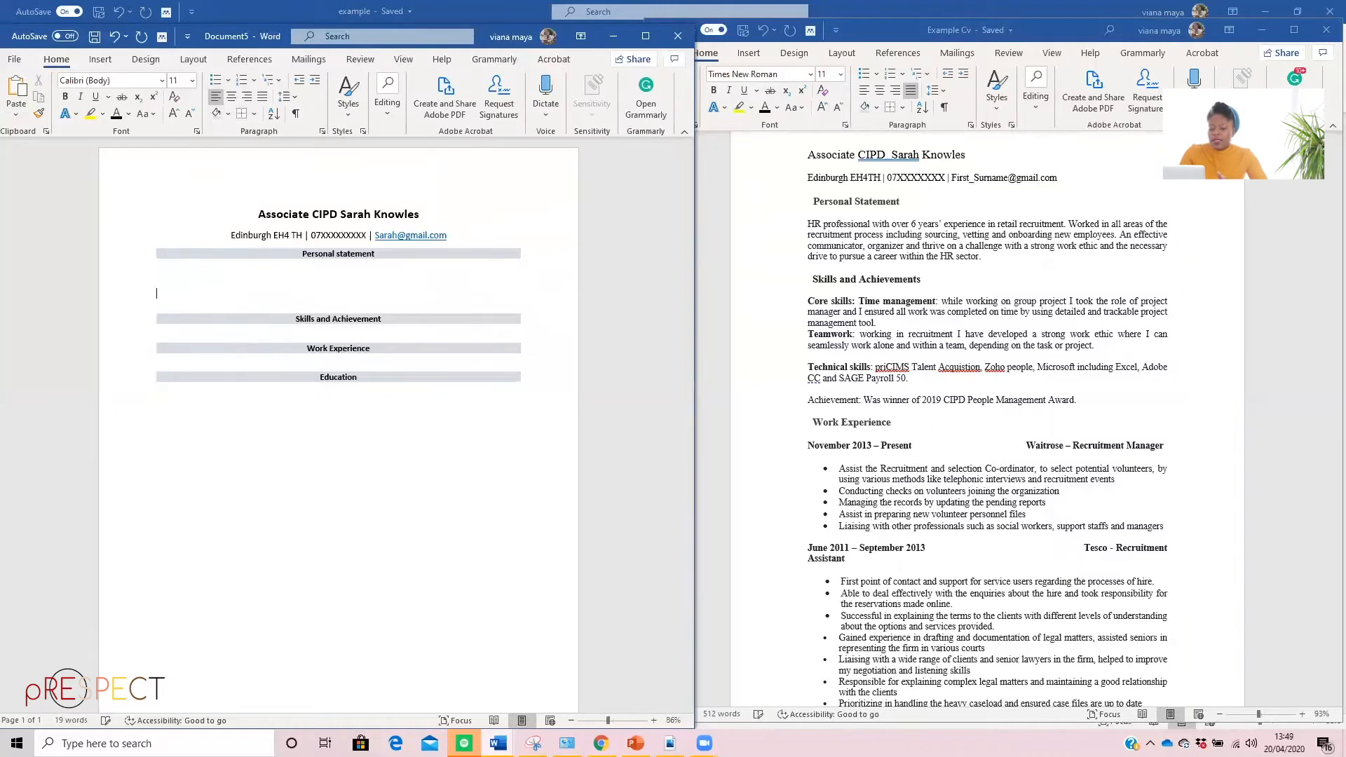
{"action": "key", "text": "Return"}
{"action": "key", "text": "Return"}
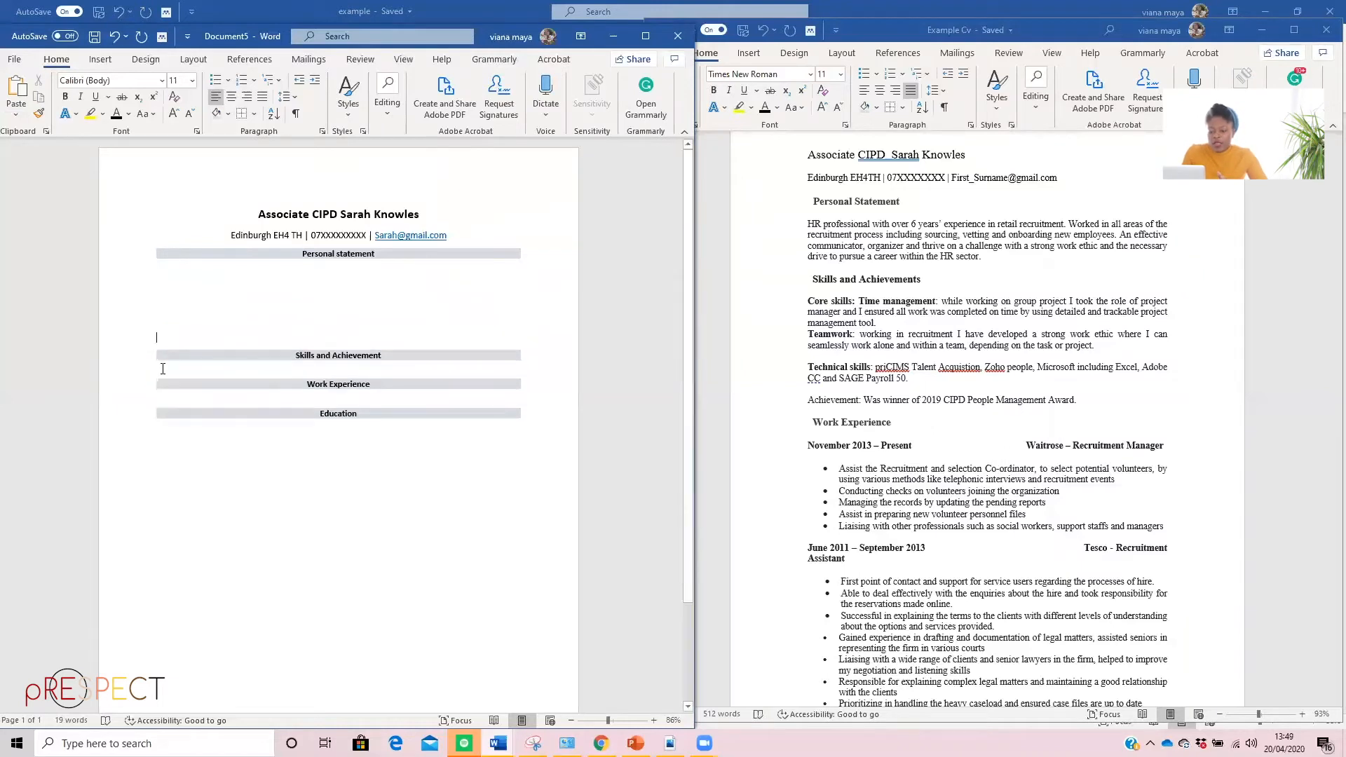
Add several blank lines under the "Skills and Achievement" and "Work Experience" headings
{"action": "key", "text": "Return"}
{"action": "key", "text": "Return"}
{"action": "key", "text": "Return"}
{"action": "key", "text": "Return"}
{"action": "key", "text": "Return"}
{"action": "key", "text": "Return"}
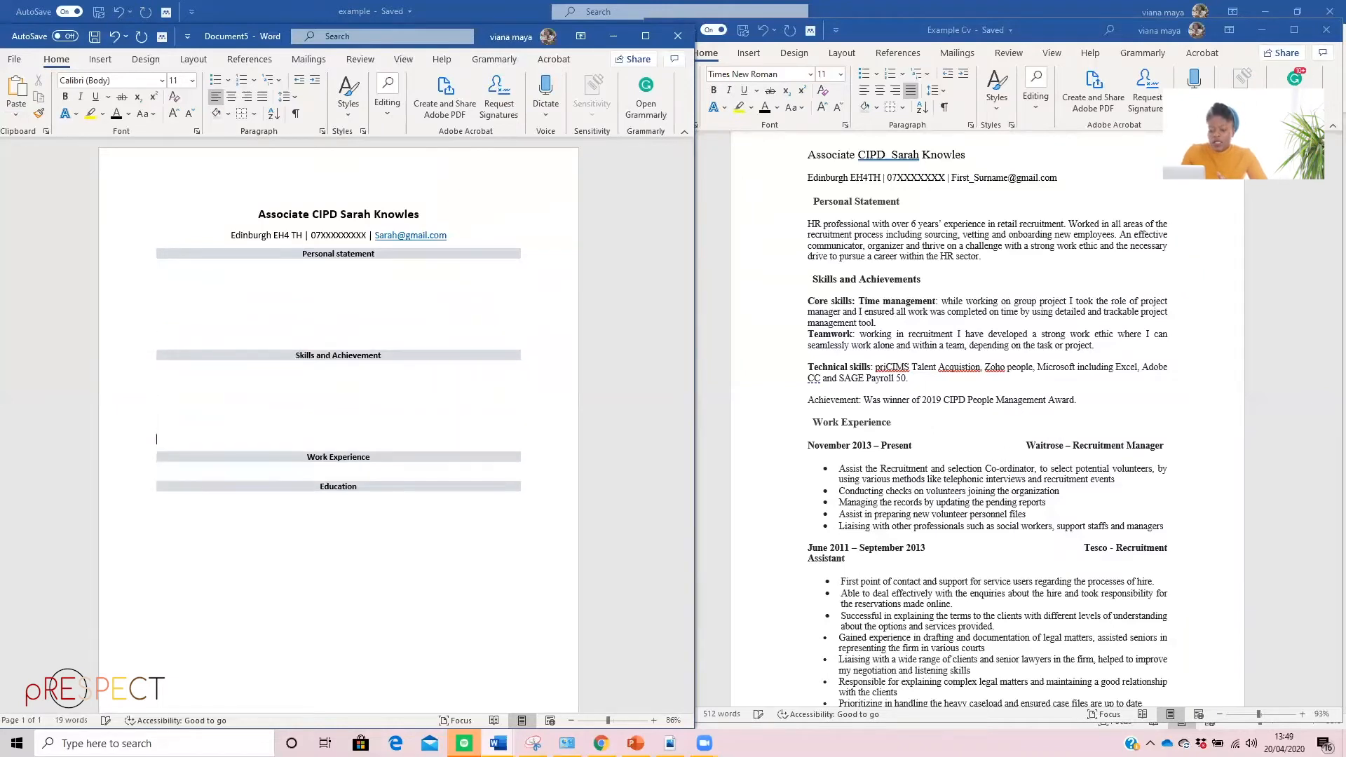
{"action": "left_click", "coordinate": [172, 473]}
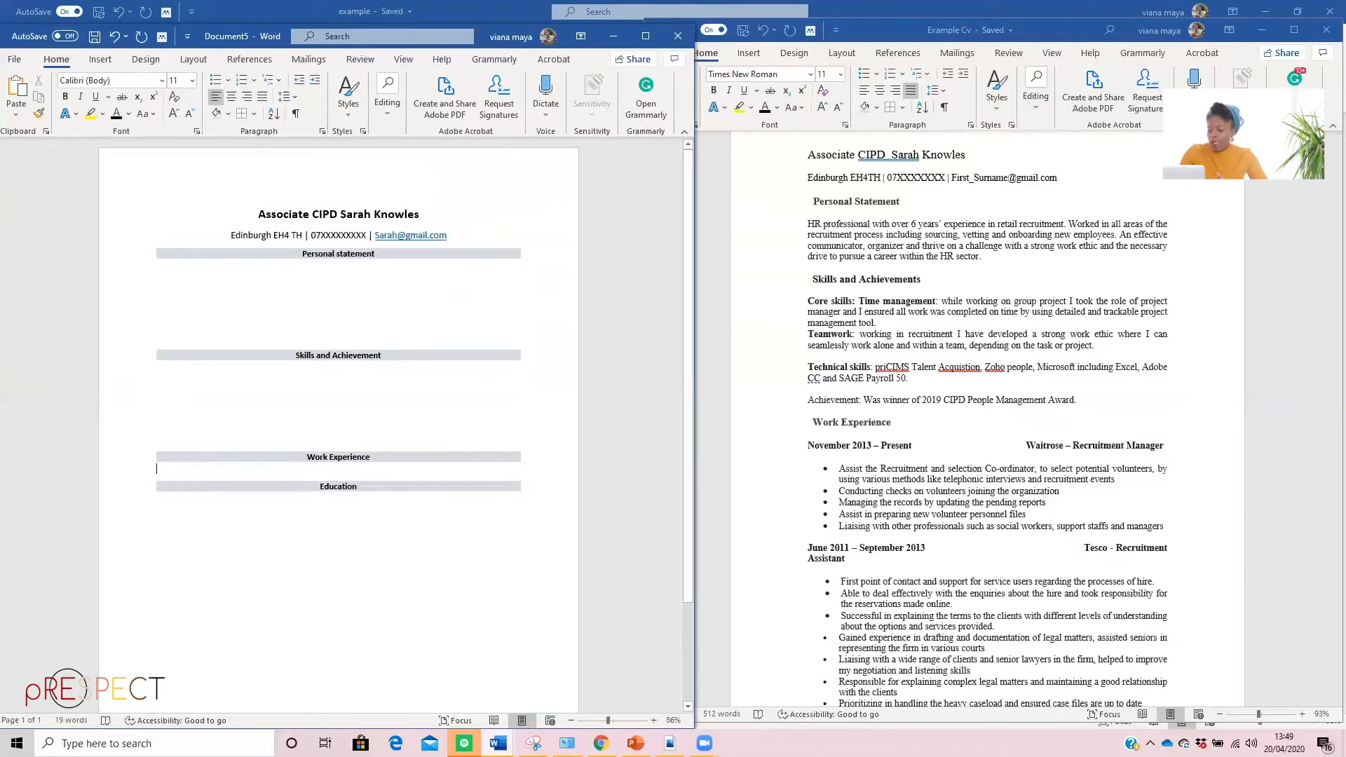
{"action": "key", "text": "Return"}
{"action": "key", "text": "Return"}
{"action": "key", "text": "Return"}
{"action": "key", "text": "Return"}
{"action": "key", "text": "Return"}
{"action": "key", "text": "Return"}
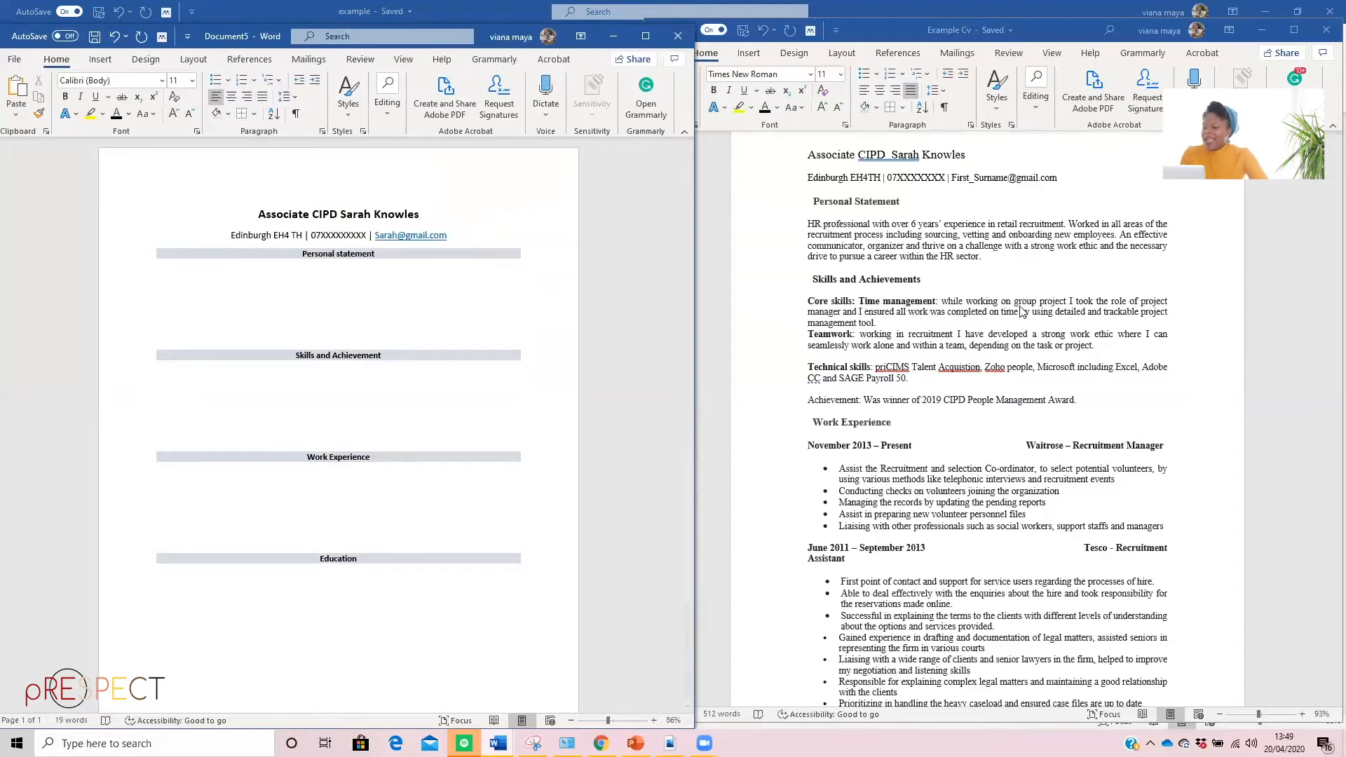
Copy the personal statement paragraph from the Example Cv and paste it as unformatted text under the new CV's "Personal statement" heading
{"action": "left_click", "coordinate": [870, 246]}
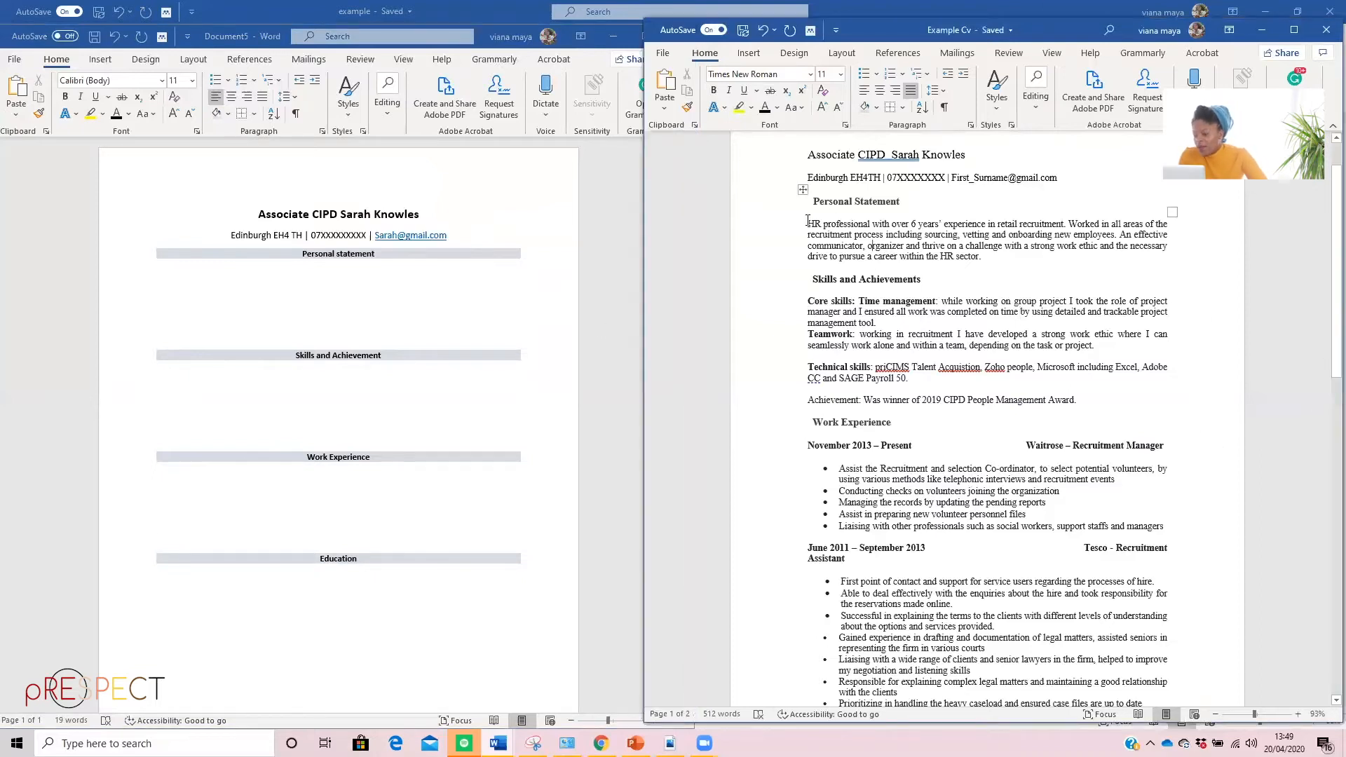
{"action": "left_click_drag", "start_coordinate": [802, 221], "coordinate": [1013, 260]}
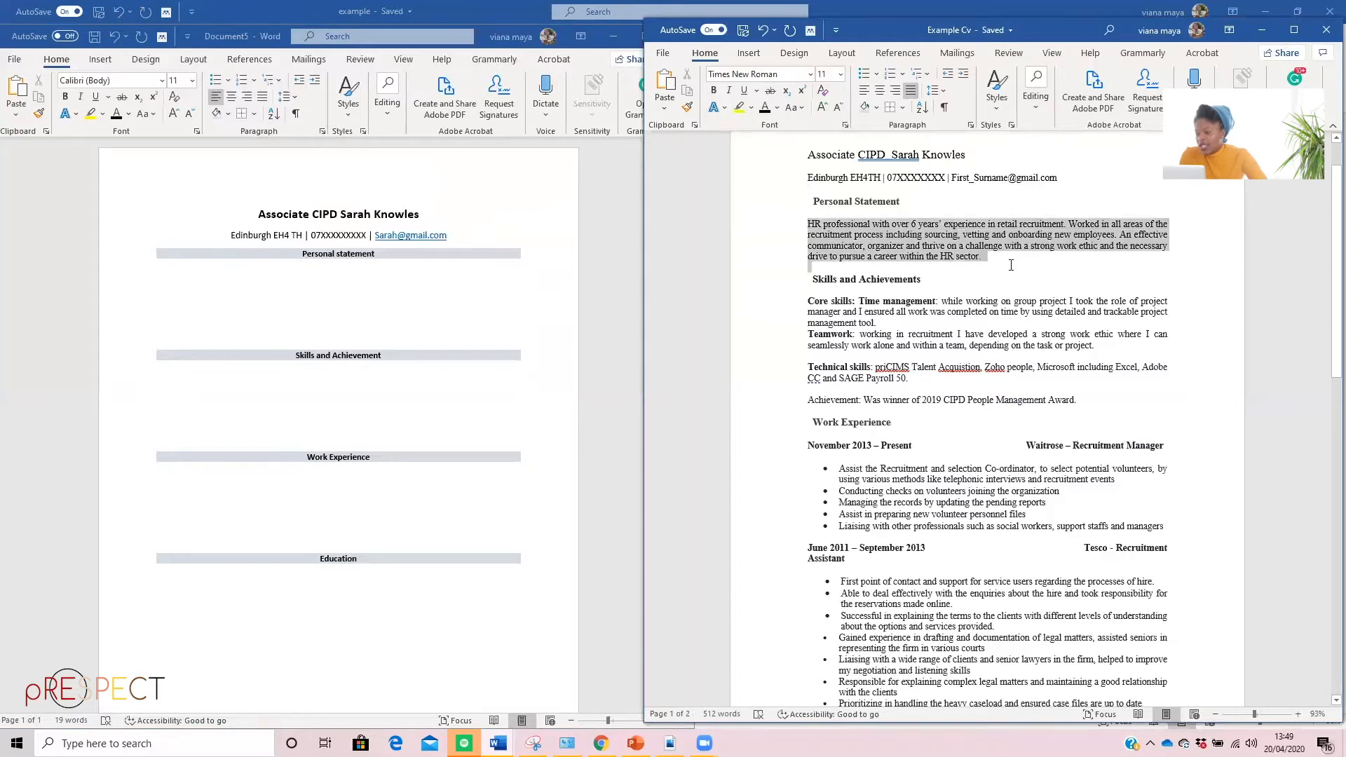
{"action": "right_click", "coordinate": [945, 240]}
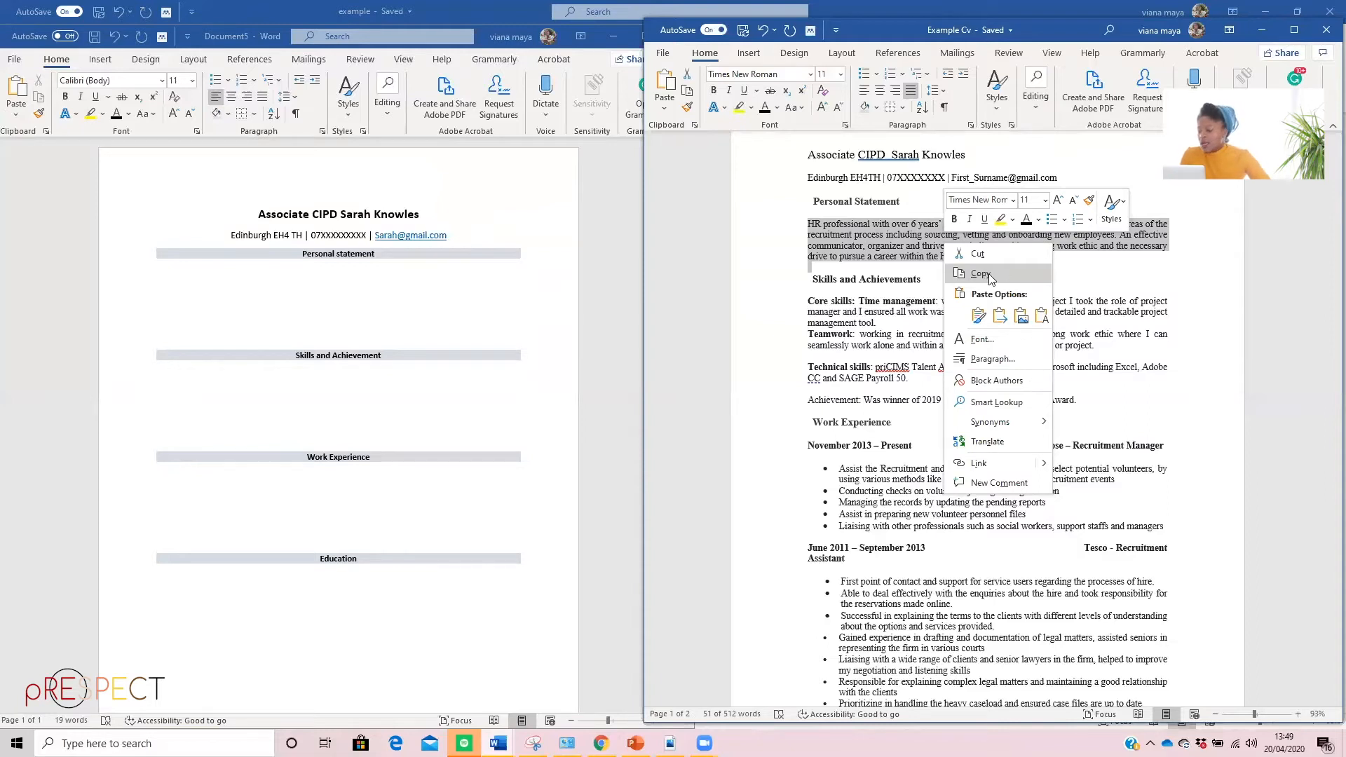
{"action": "left_click", "coordinate": [985, 275]}
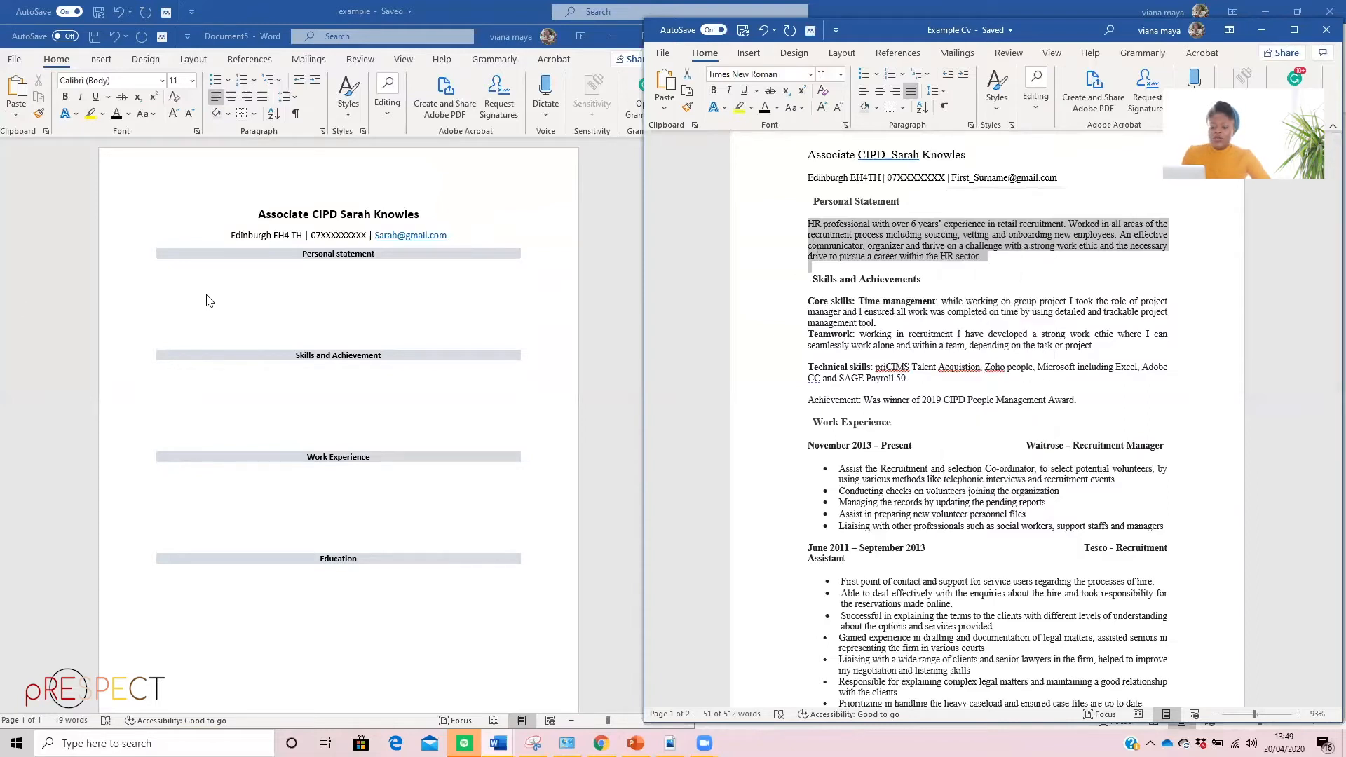
{"action": "left_click", "coordinate": [188, 275]}
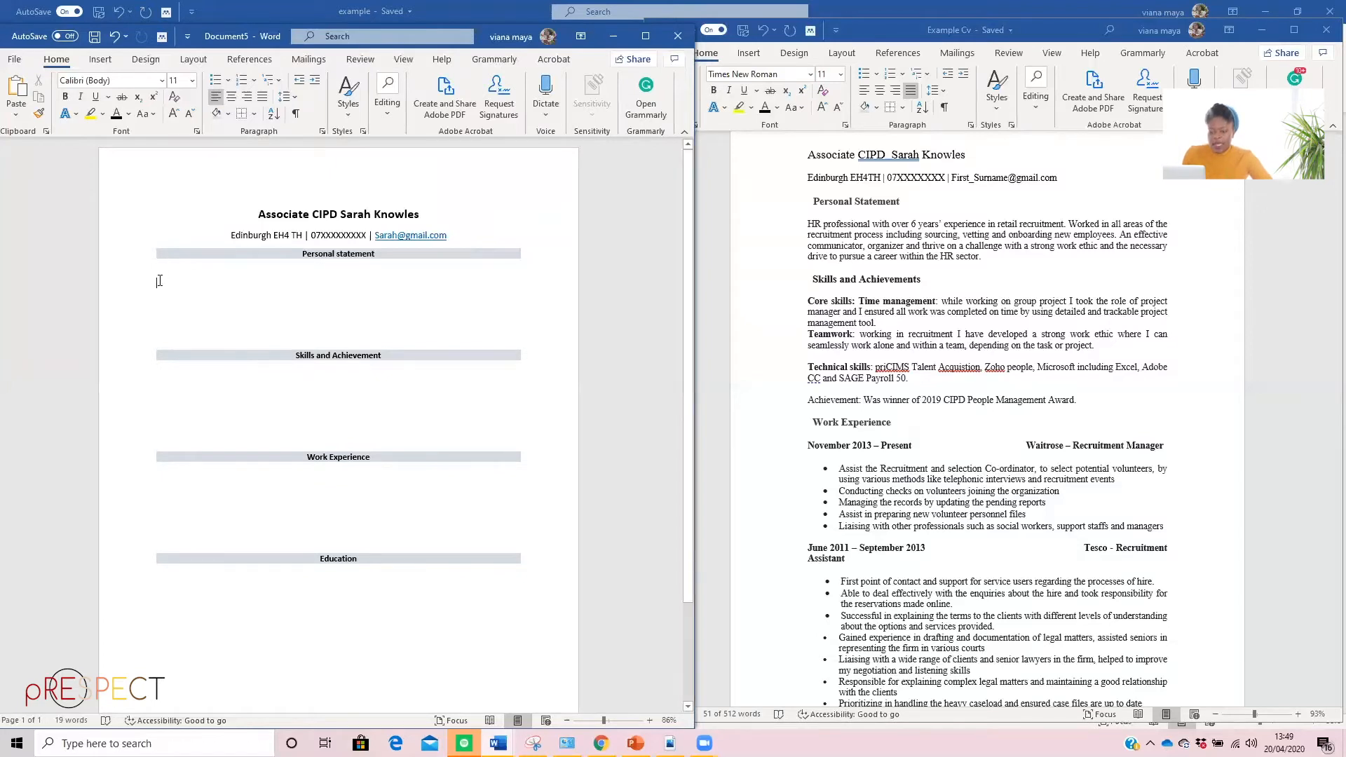
{"action": "right_click", "coordinate": [159, 281]}
{"action": "left_click", "coordinate": [279, 342]}
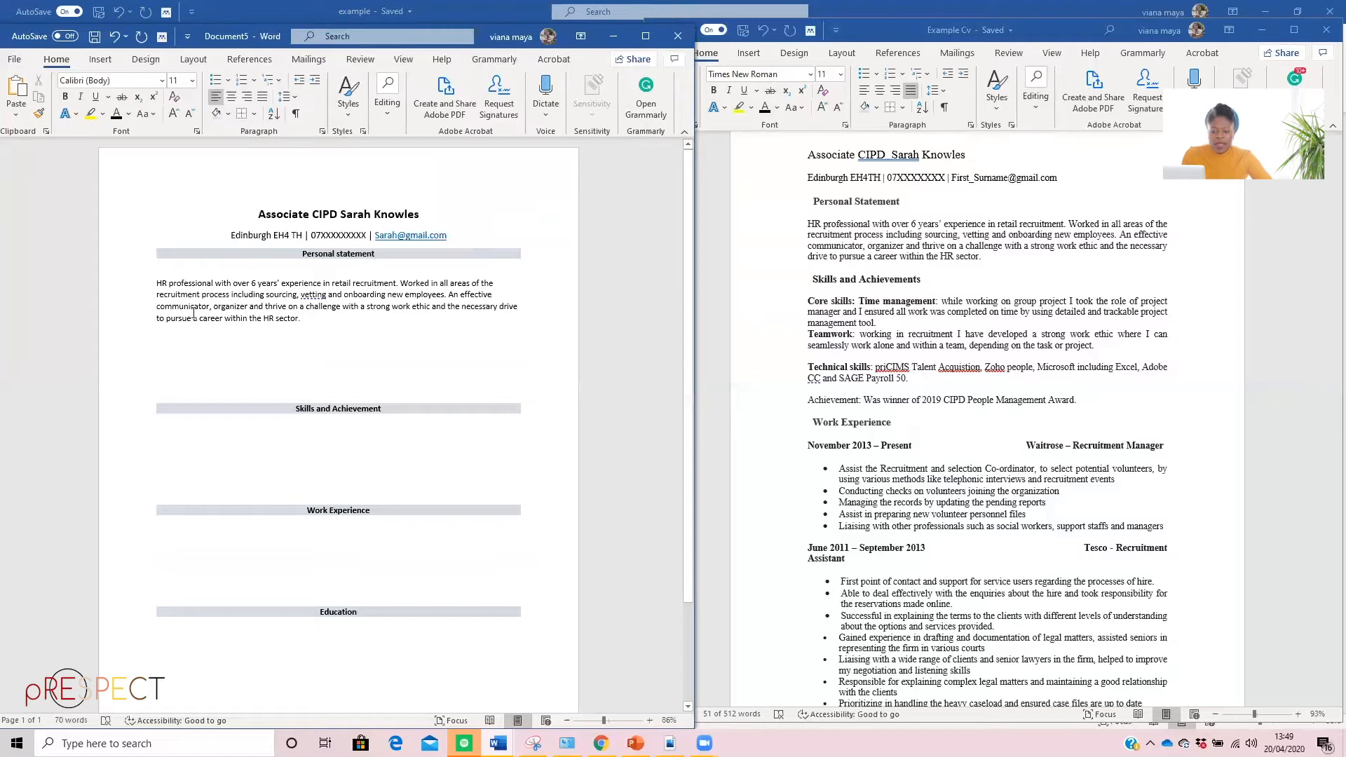
Accept the Oxford comma suggestion for "vetting" in the pasted personal statement
{"action": "left_click_drag", "start_coordinate": [303, 319], "coordinate": [151, 285]}
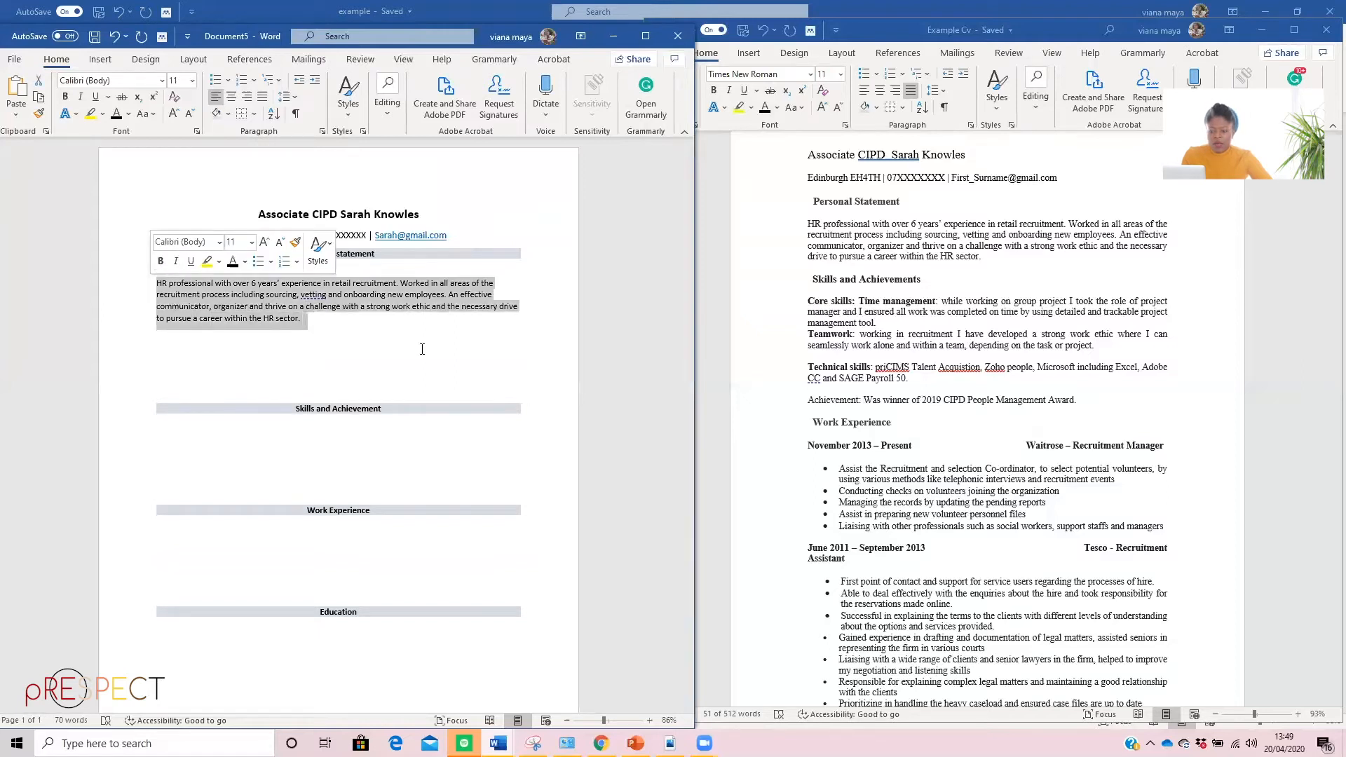
{"action": "left_click", "coordinate": [309, 294]}
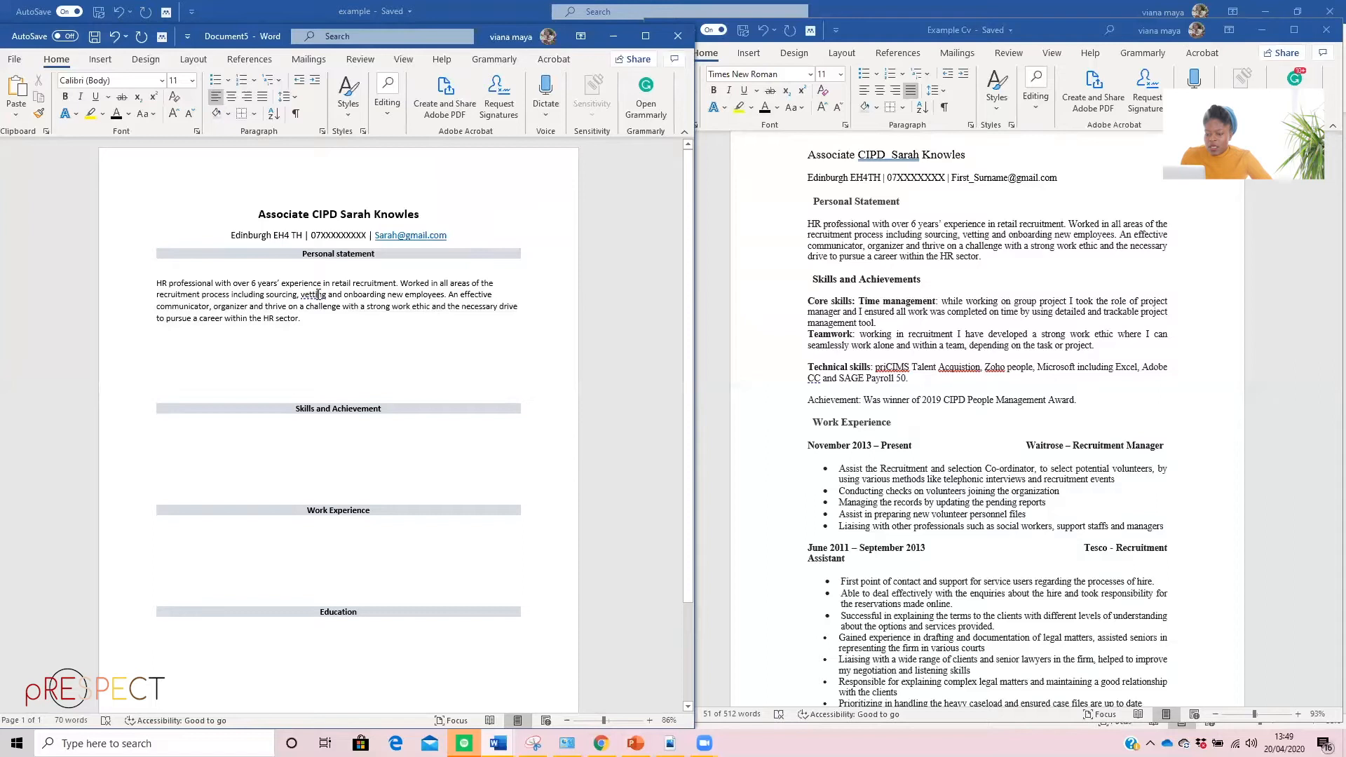
{"action": "right_click", "coordinate": [320, 295]}
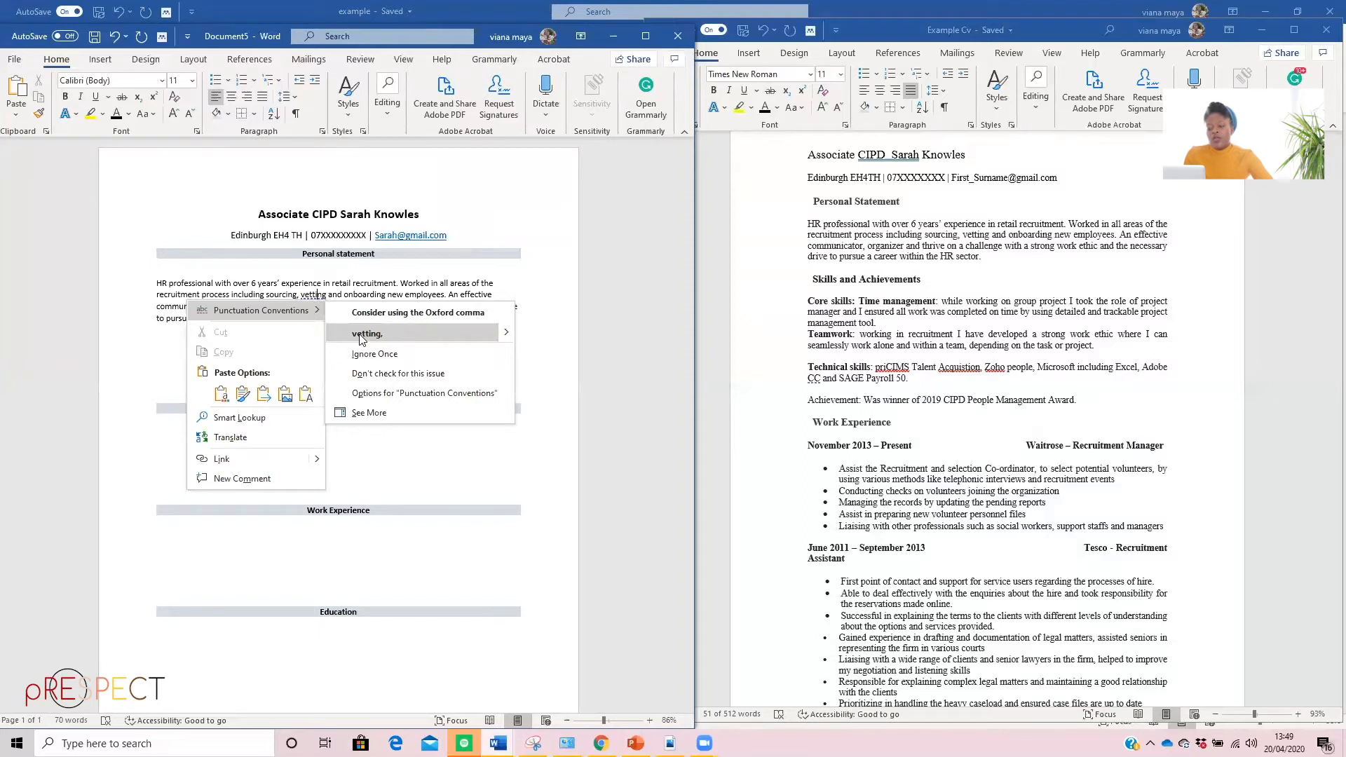
{"action": "left_click", "coordinate": [306, 285]}
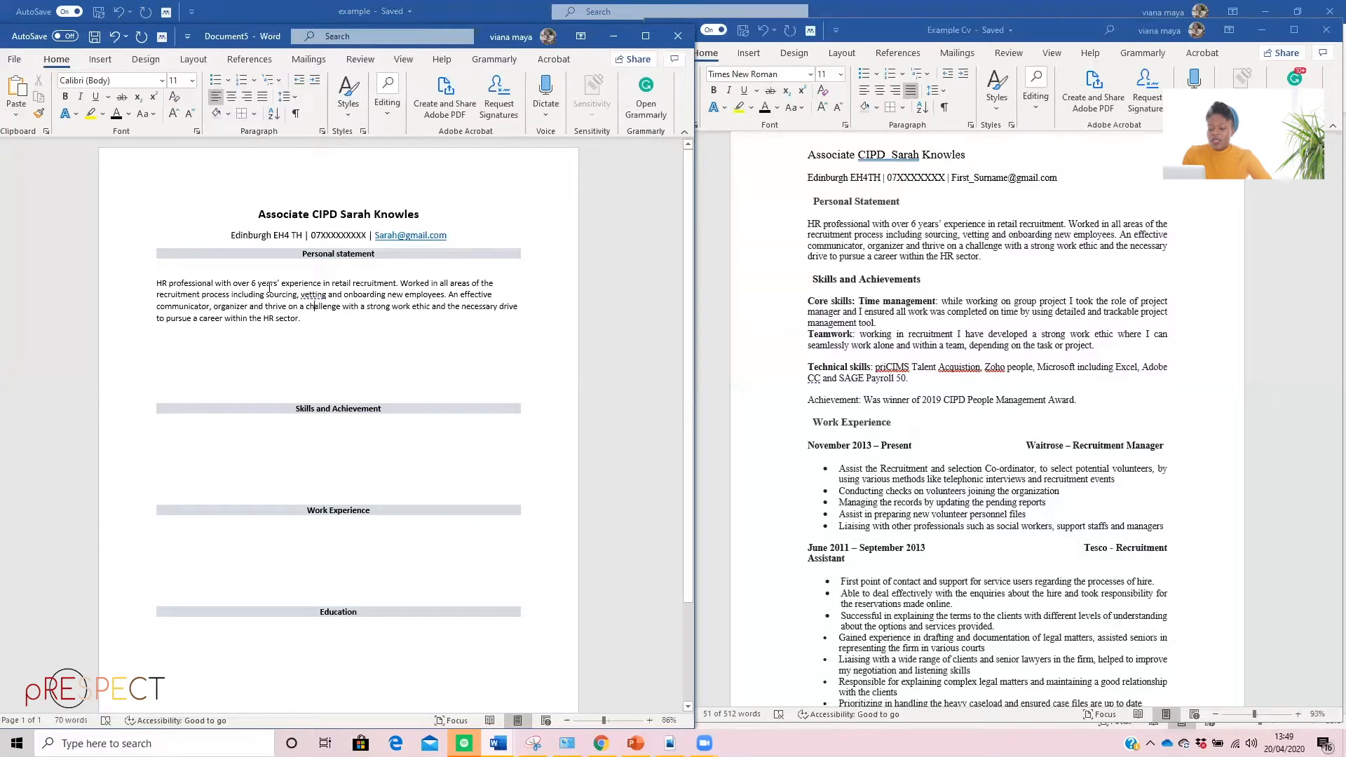
{"action": "right_click", "coordinate": [313, 294]}
{"action": "left_click", "coordinate": [370, 325]}
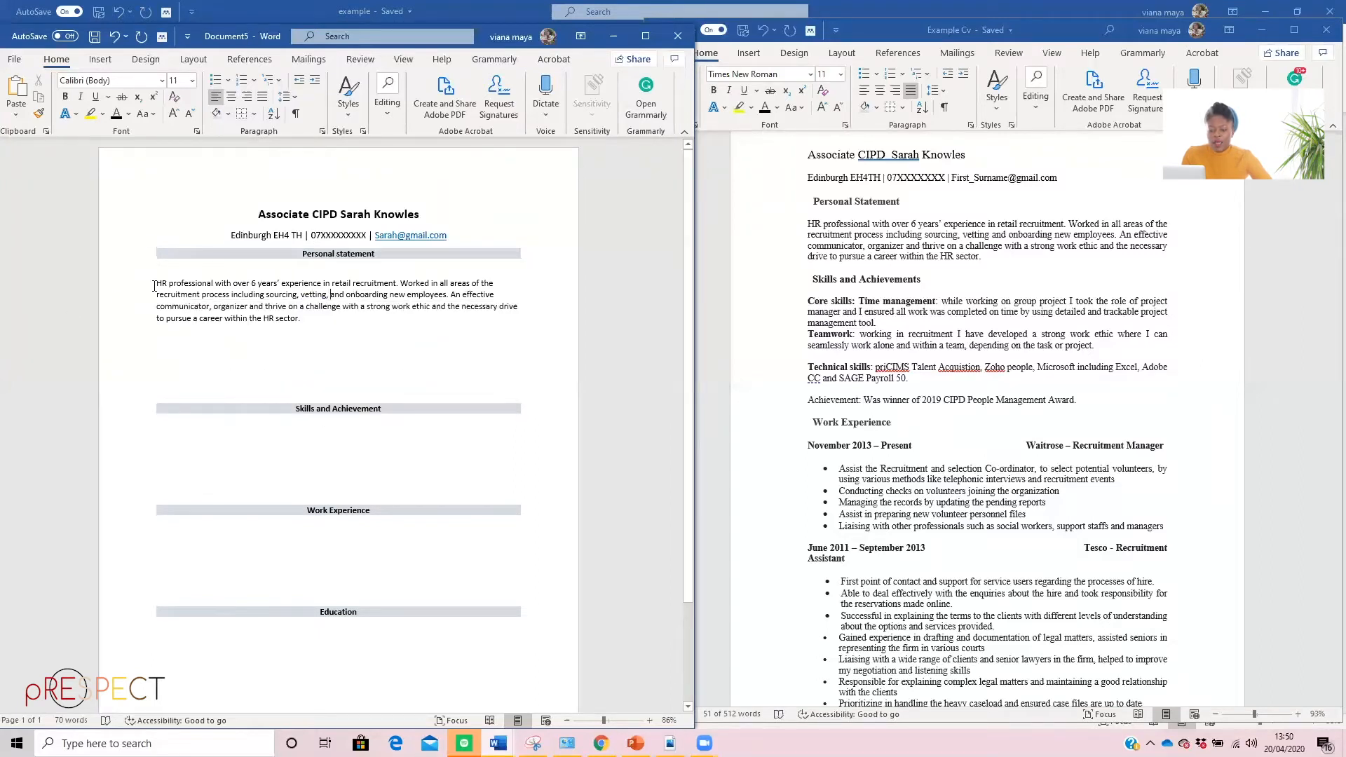
Remove the blank lines above and below the personal statement paragraph
{"action": "key", "text": "BackSpace"}
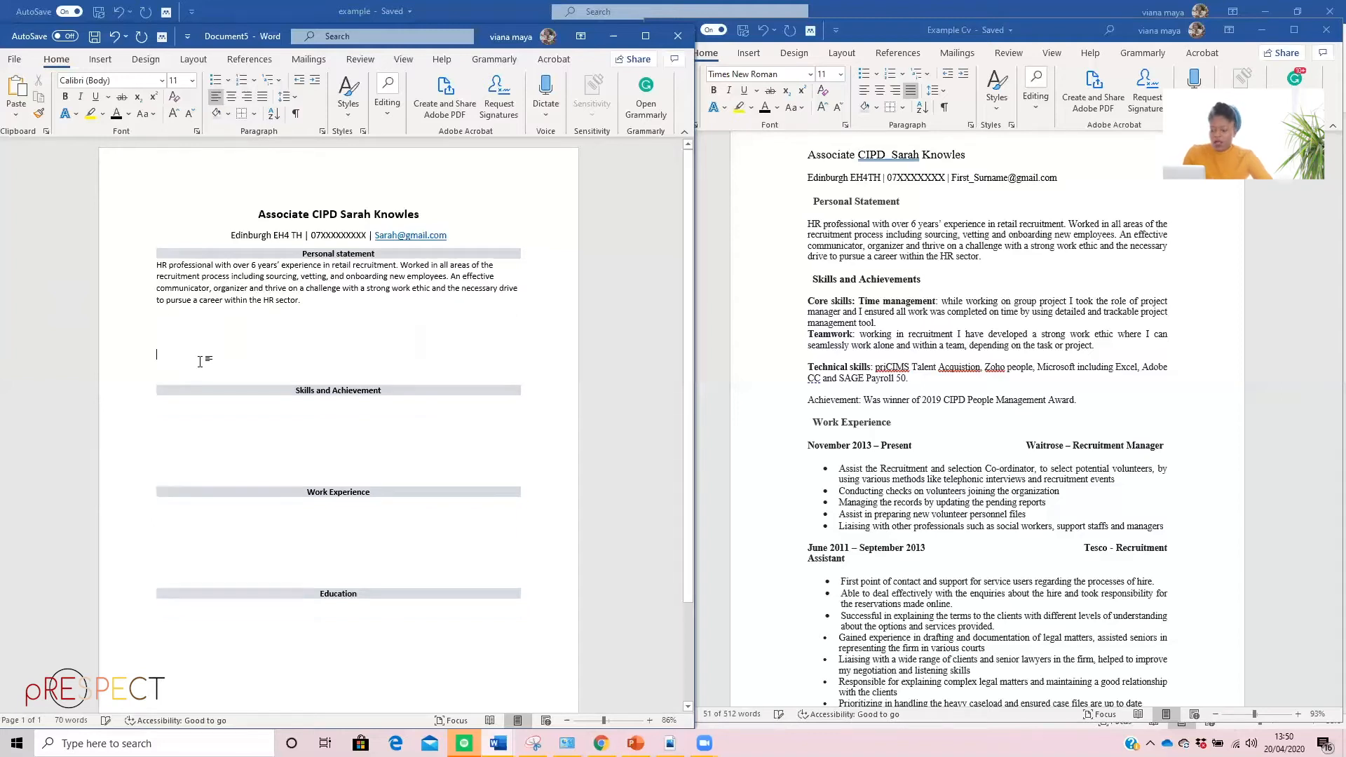
{"action": "key", "text": "BackSpace"}
{"action": "key", "text": "BackSpace"}
{"action": "key", "text": "BackSpace"}
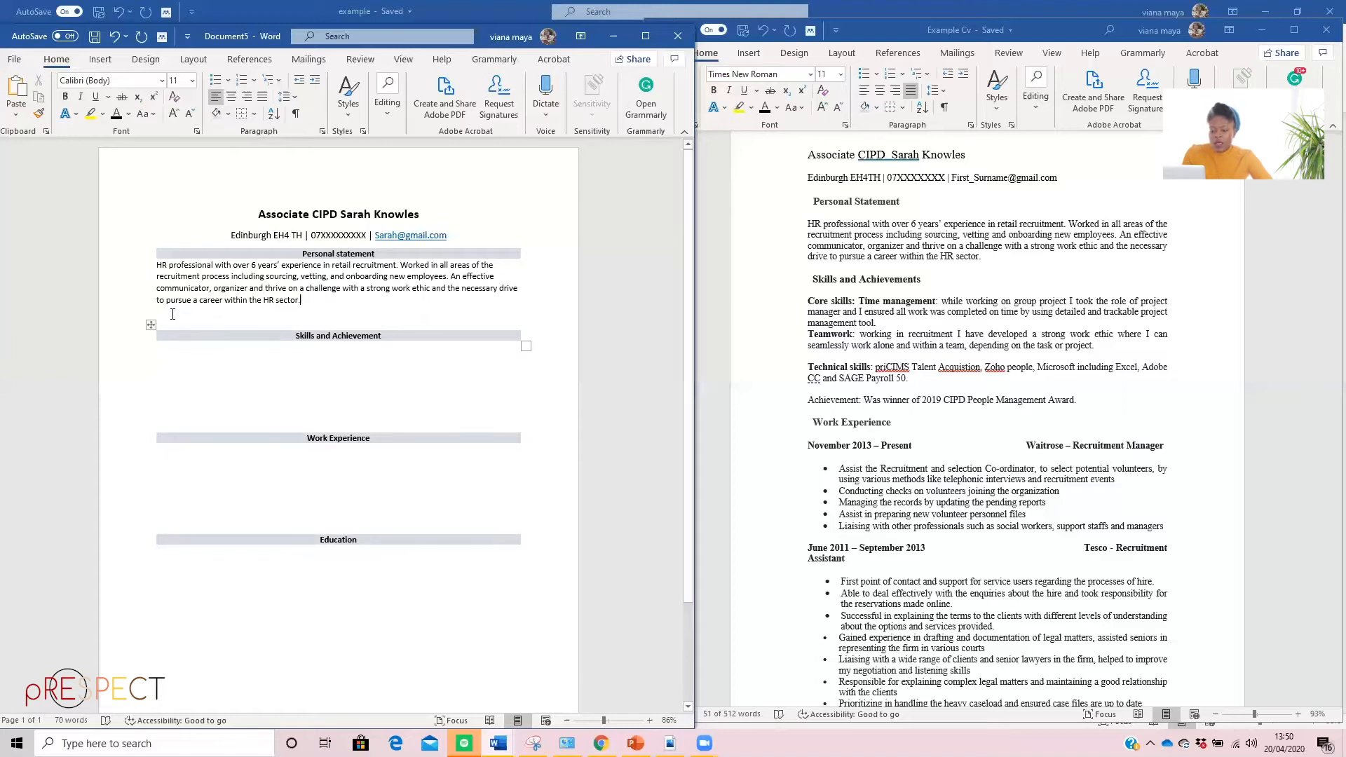
{"action": "key", "text": "Delete"}
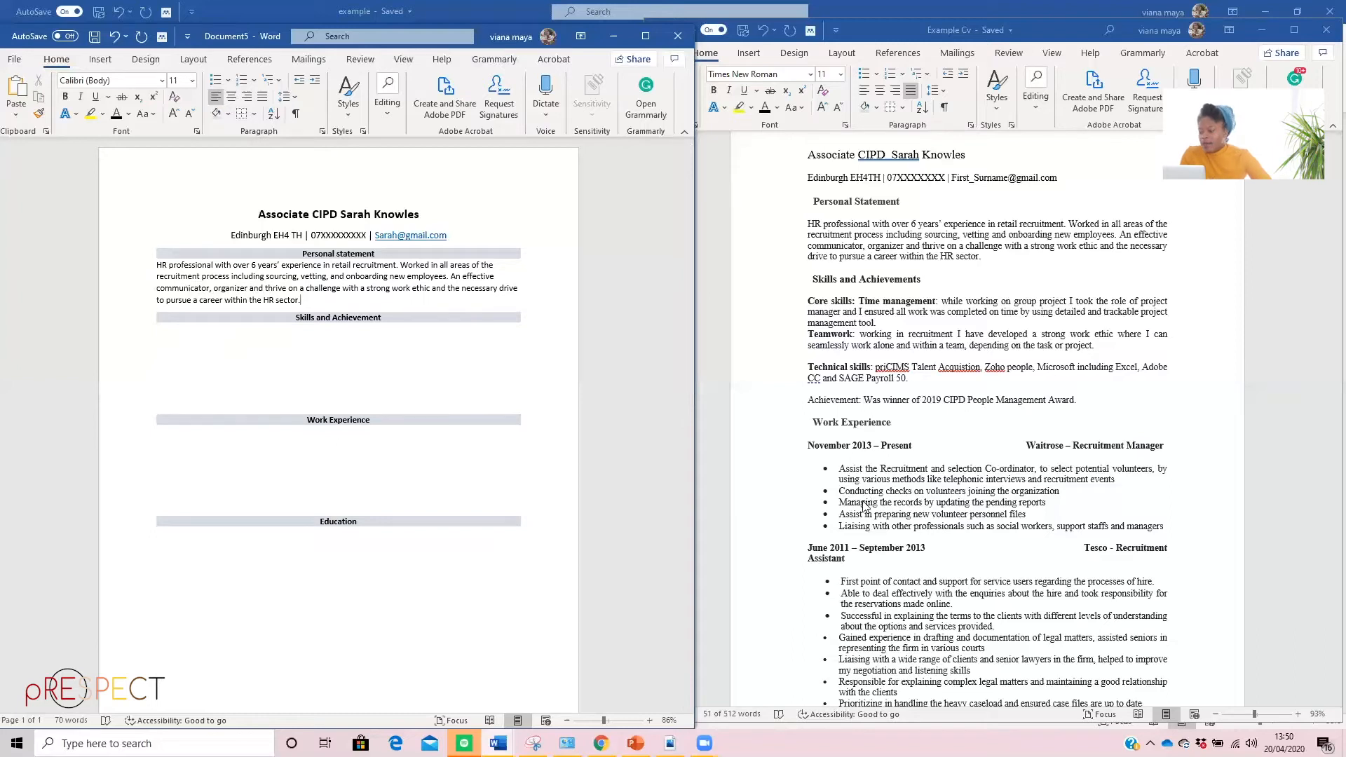
Copy the skills and achievement text from the Example Cv and paste it as text only under the "Skills and Achievement" heading
{"action": "left_click", "coordinate": [837, 303]}
{"action": "left_click", "coordinate": [834, 320]}
{"action": "left_click_drag", "start_coordinate": [852, 325], "coordinate": [1084, 400]}
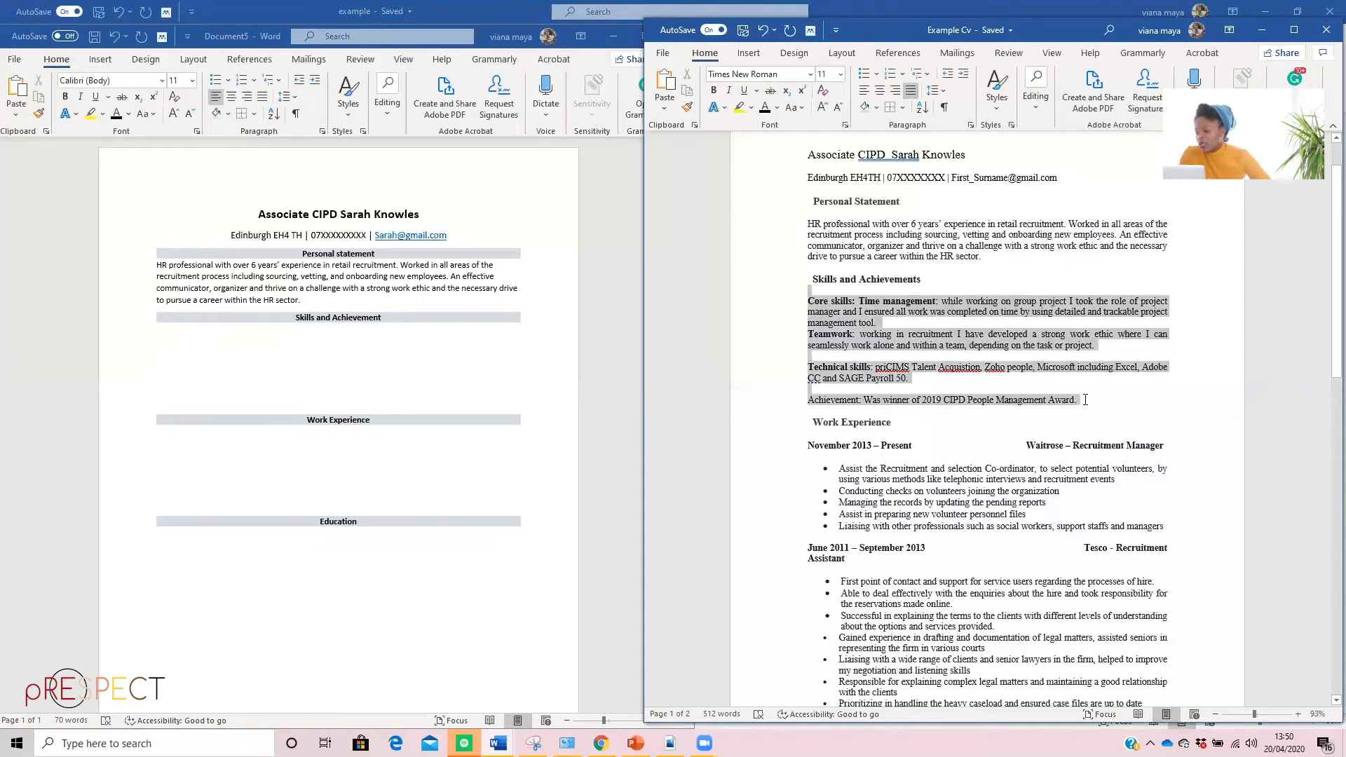
{"action": "right_click", "coordinate": [867, 324]}
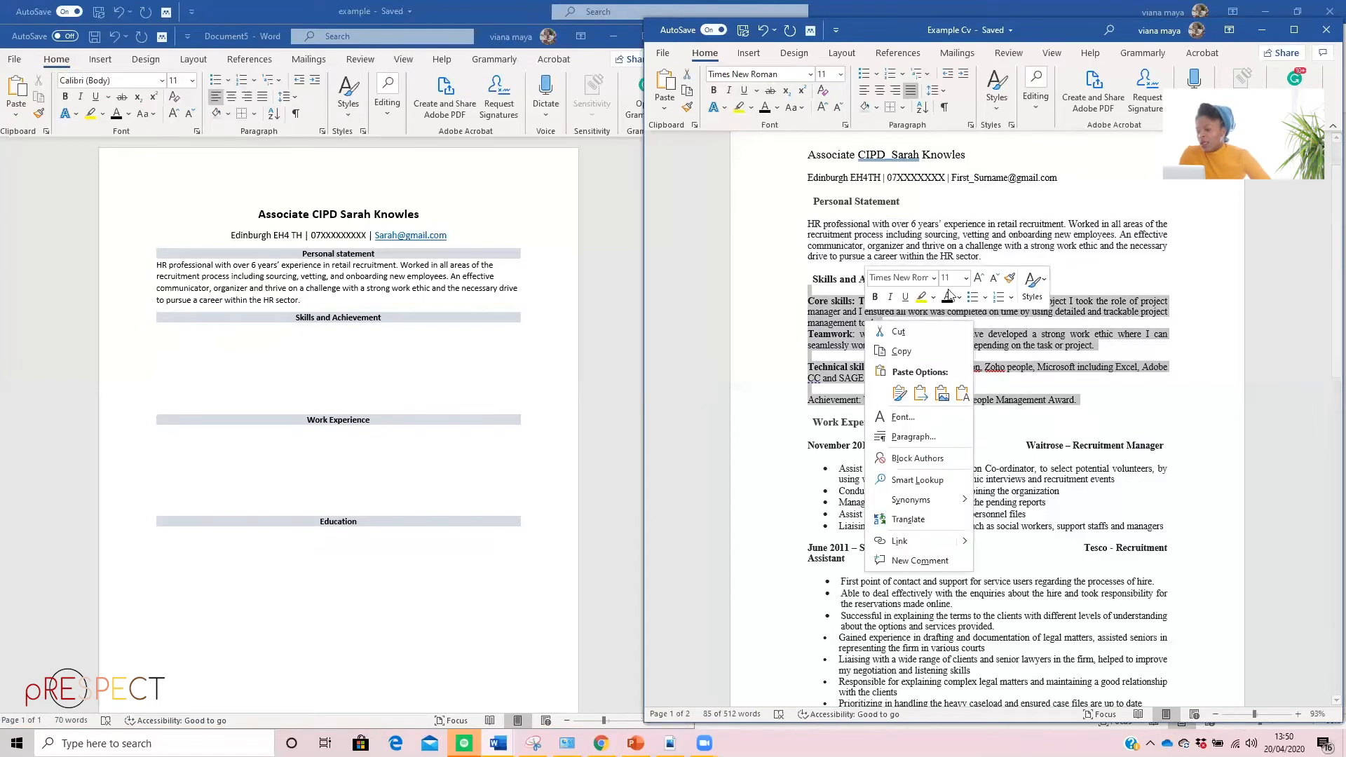
{"action": "left_click", "coordinate": [906, 351]}
{"action": "left_click", "coordinate": [178, 342]}
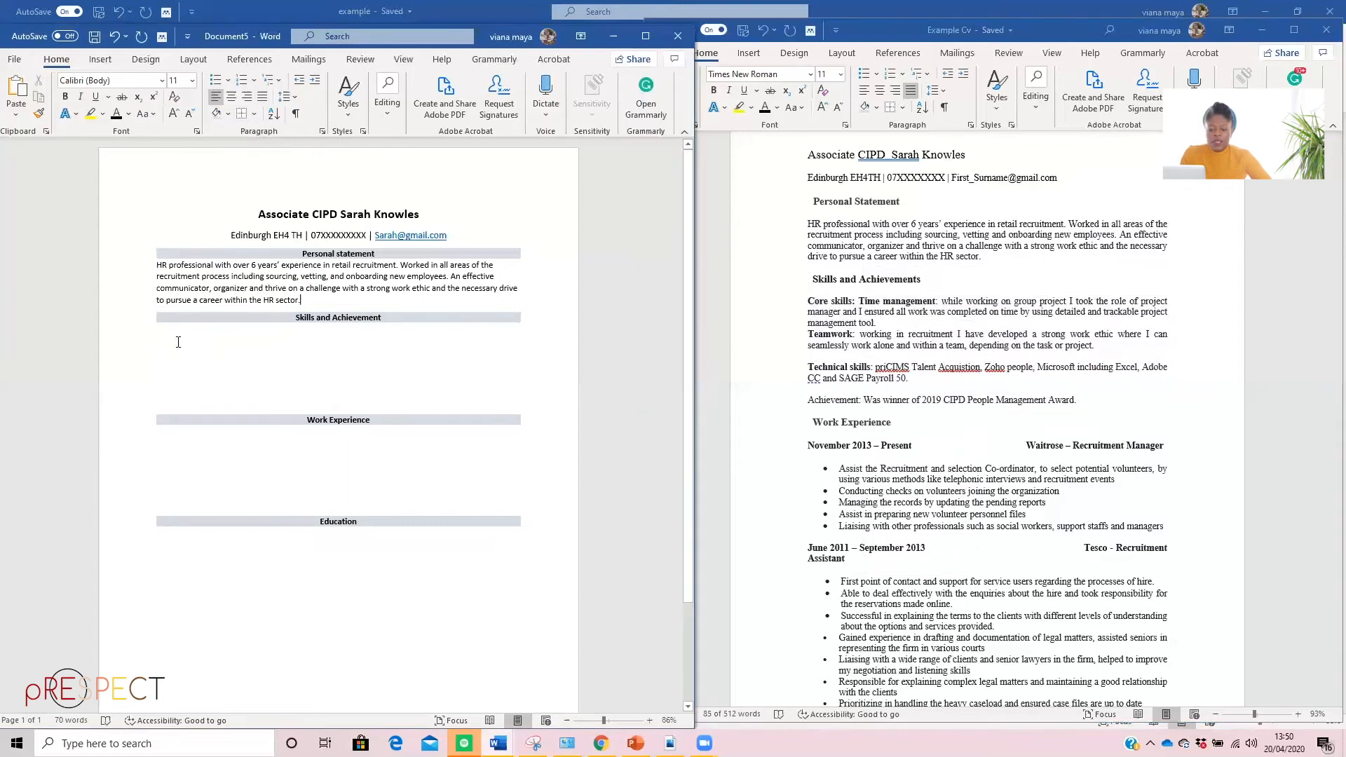
{"action": "right_click", "coordinate": [159, 348]}
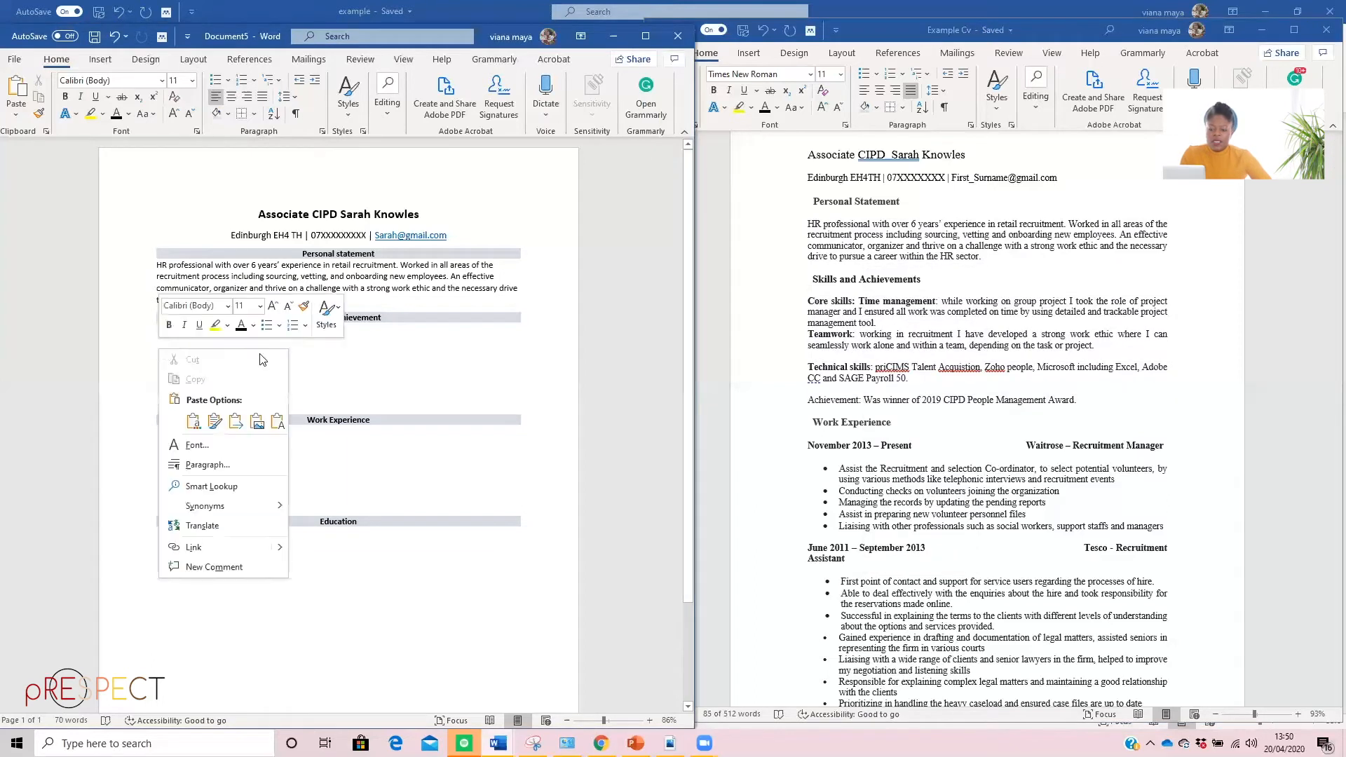
{"action": "left_click", "coordinate": [277, 420]}
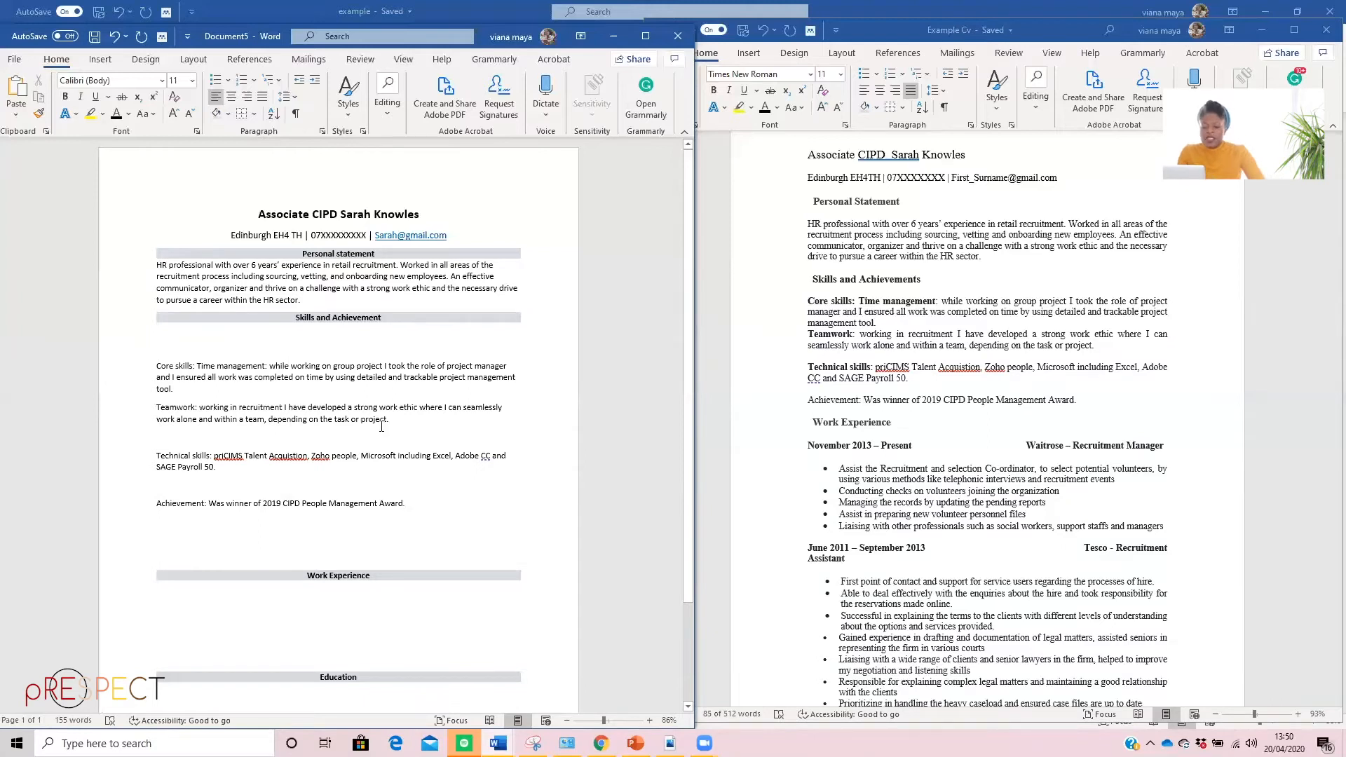
Remove the blank lines between the "Skills and Achievement" heading and the "Core skills" paragraph
{"action": "left_click", "coordinate": [156, 363]}
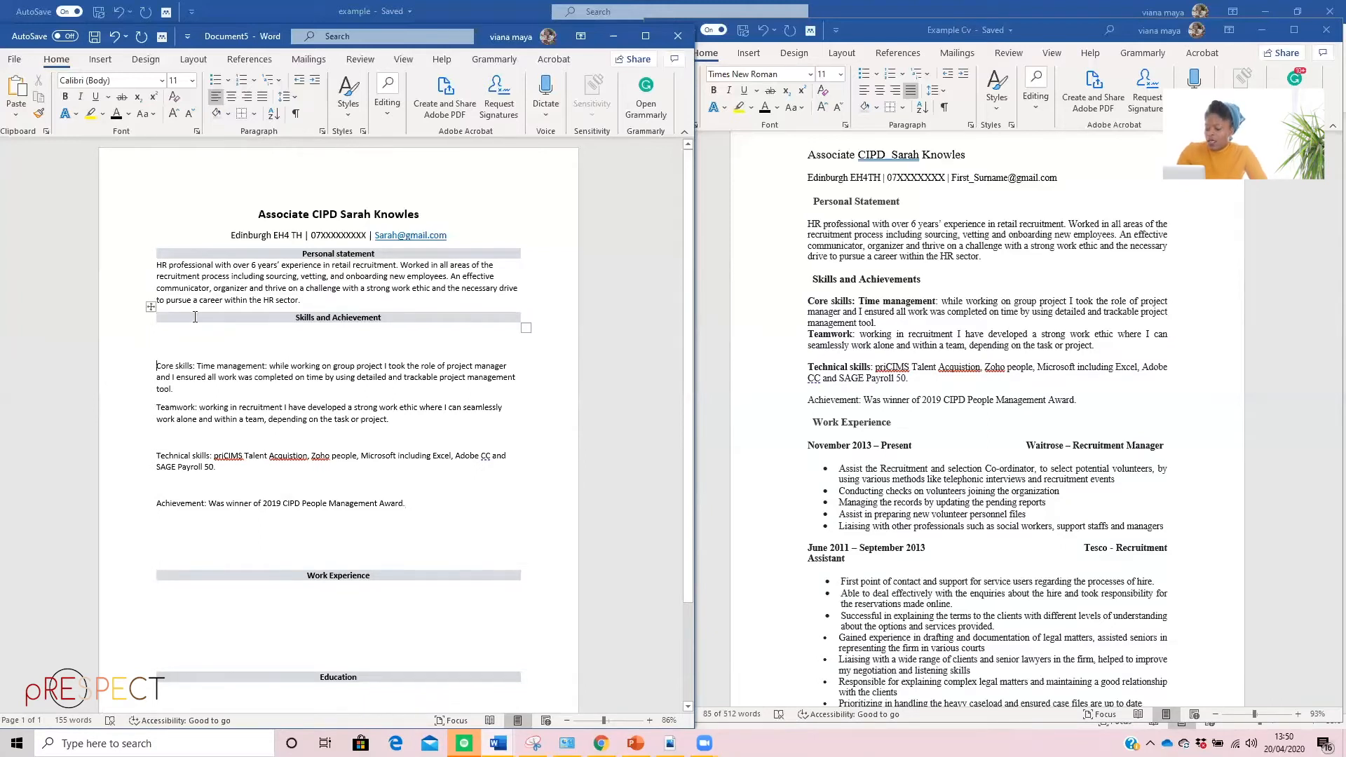
{"action": "key", "text": "BackSpace"}
{"action": "key", "text": "BackSpace"}
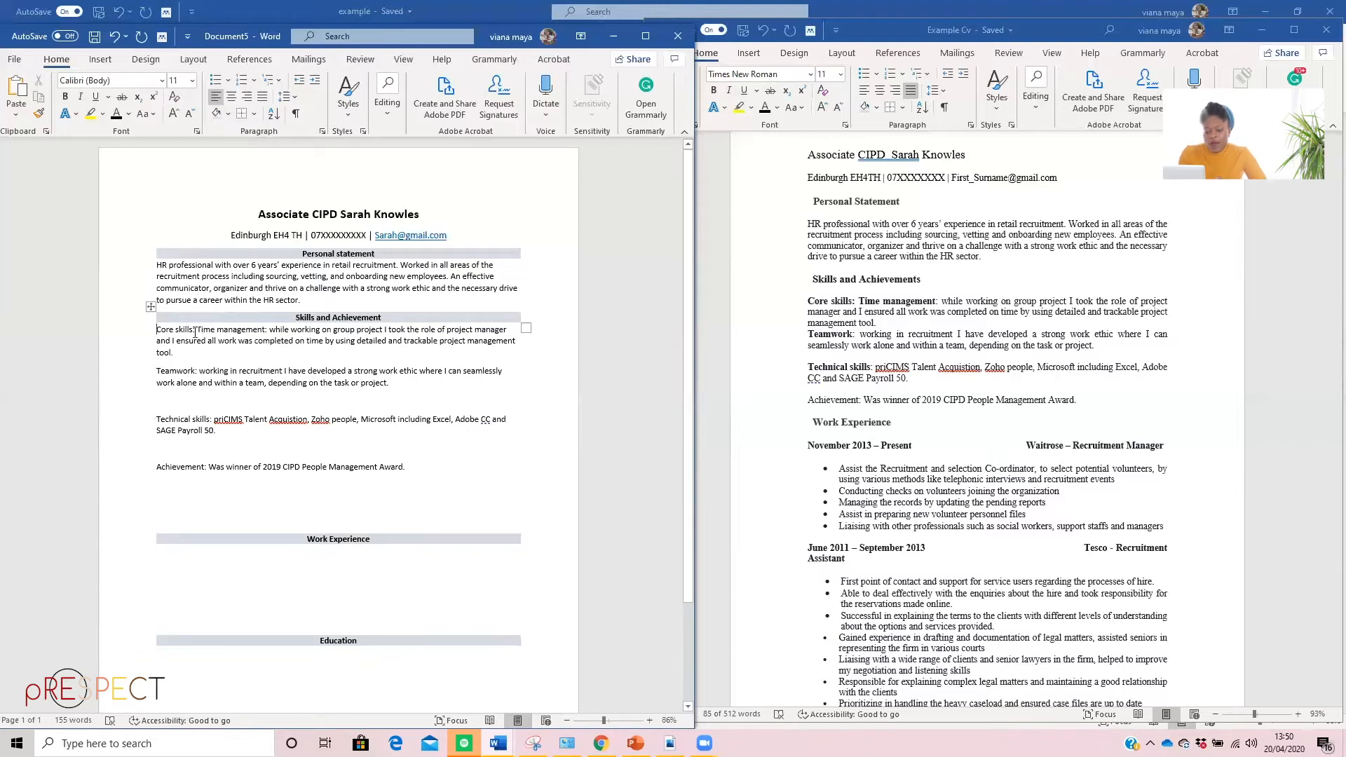
Make "Core skills:" bold and move the "Time management" text onto its own line below it
{"action": "left_click_drag", "start_coordinate": [196, 330], "coordinate": [156, 330]}
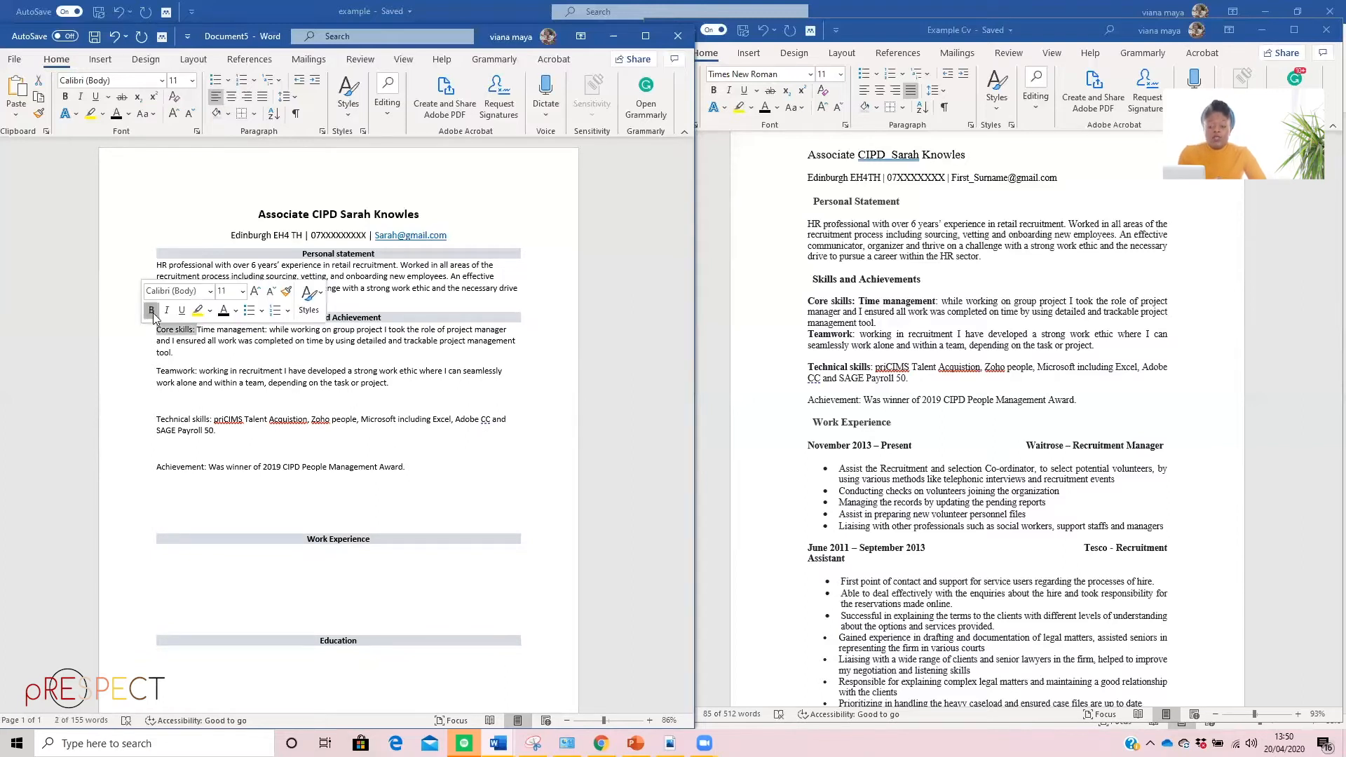
{"action": "left_click", "coordinate": [151, 311]}
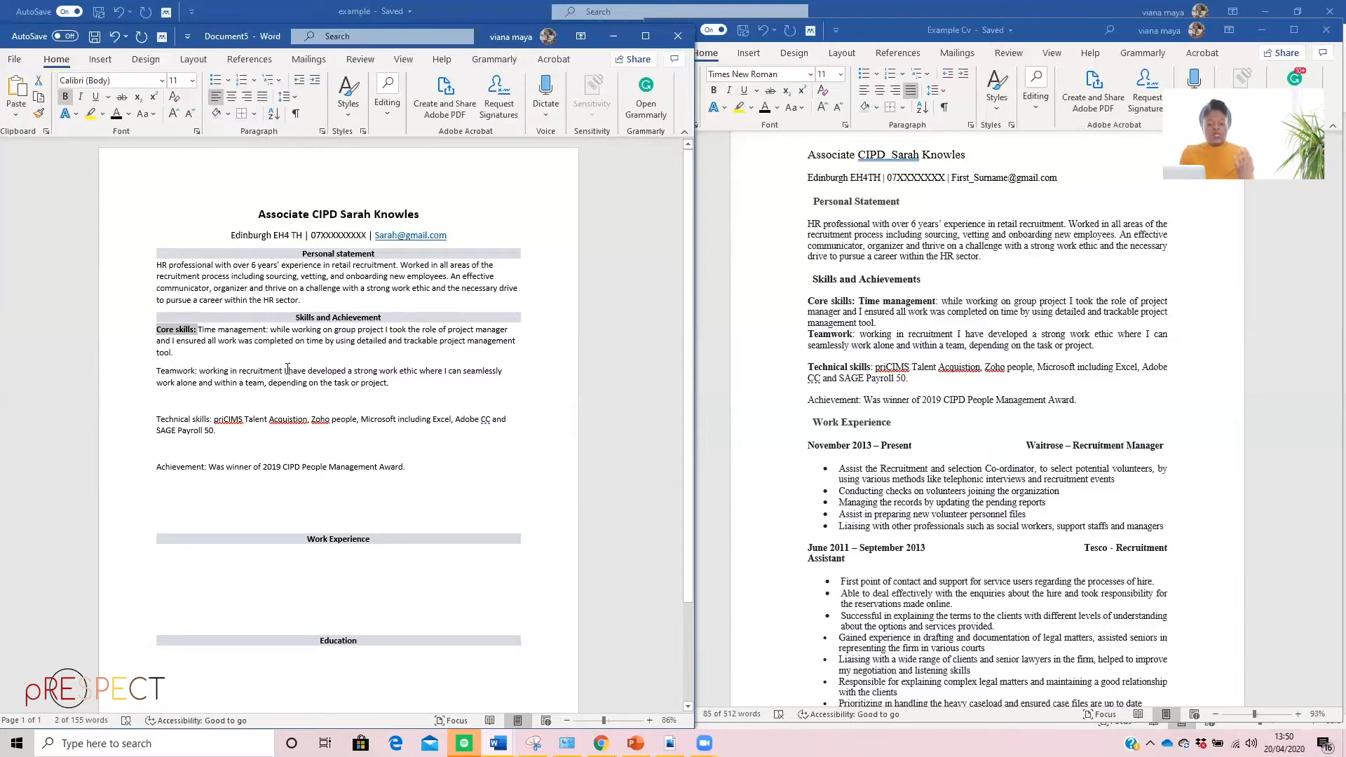
{"action": "left_click", "coordinate": [197, 330]}
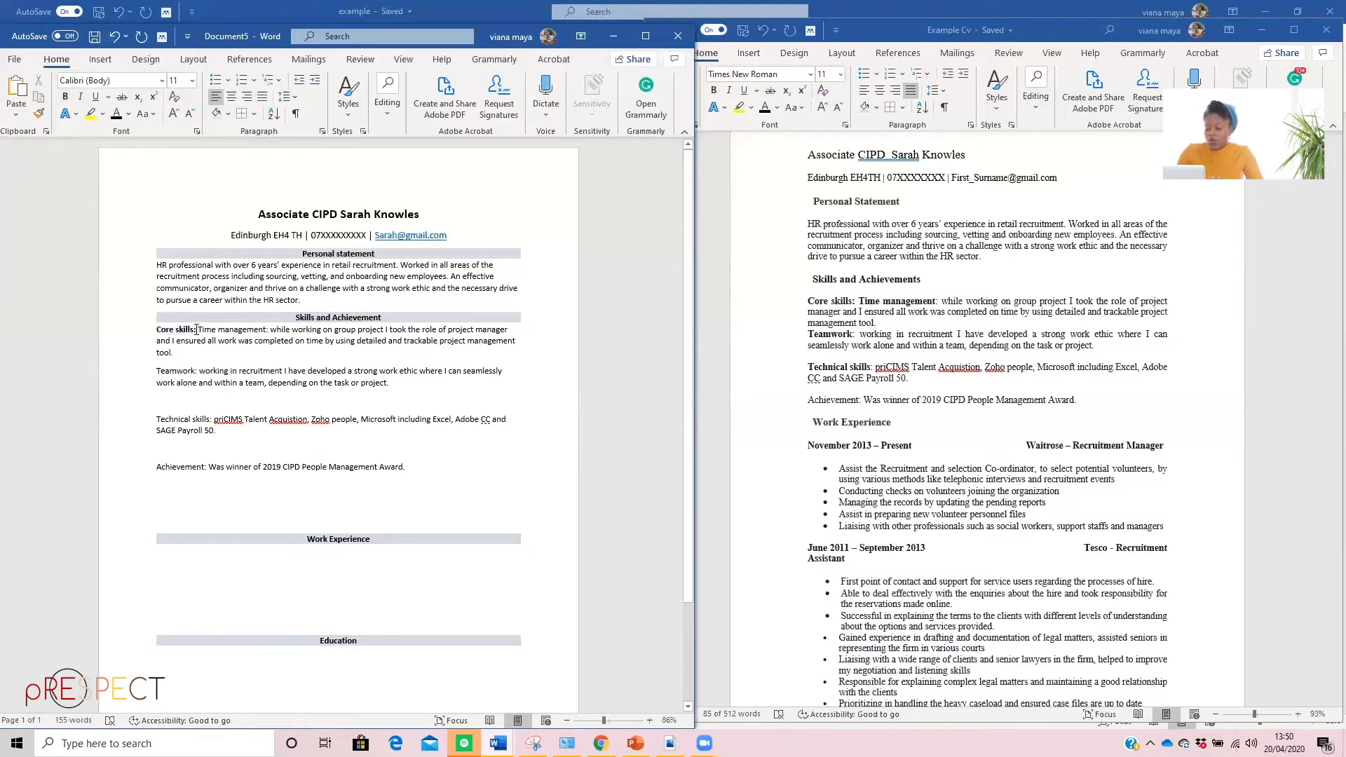
{"action": "key", "text": "Return"}
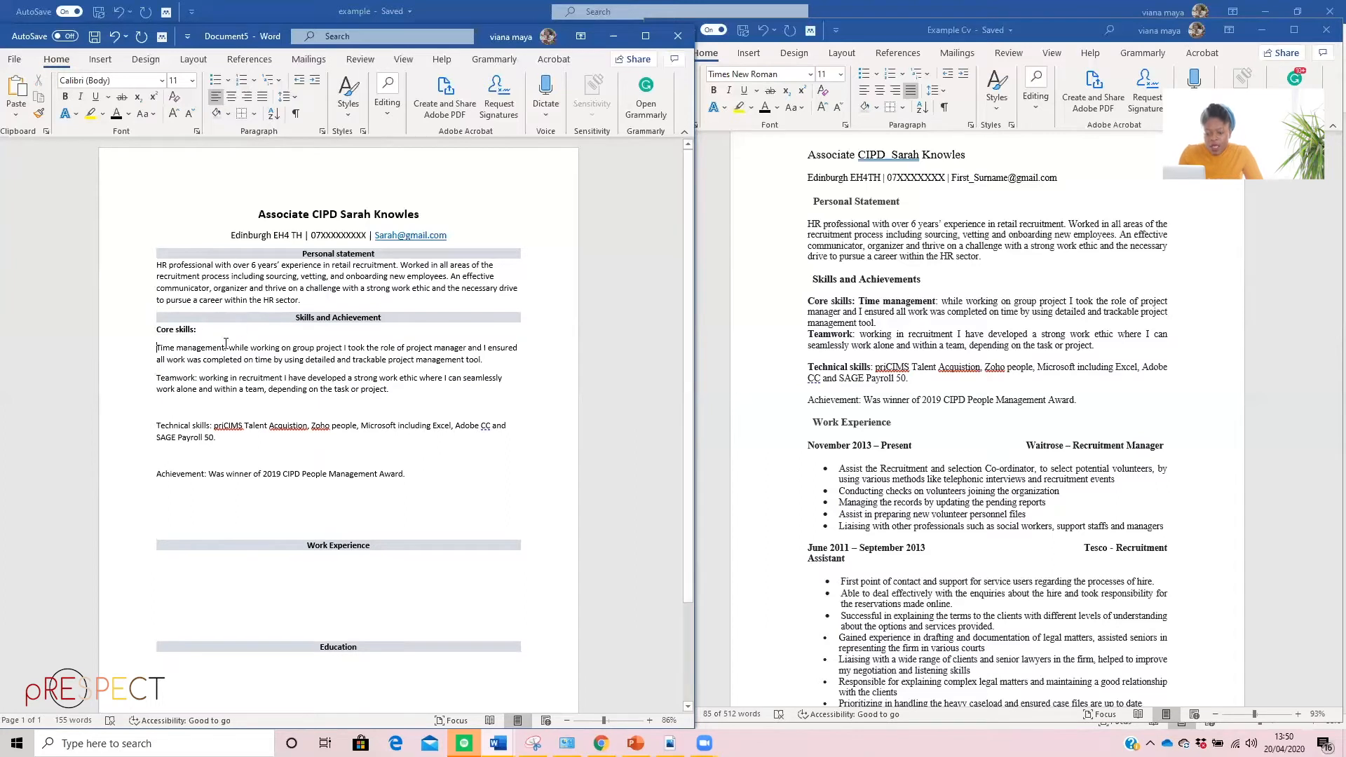
Make the "Time management:" and "Teamwork:" labels bold in the skills section
{"action": "left_click_drag", "start_coordinate": [227, 349], "coordinate": [162, 351]}
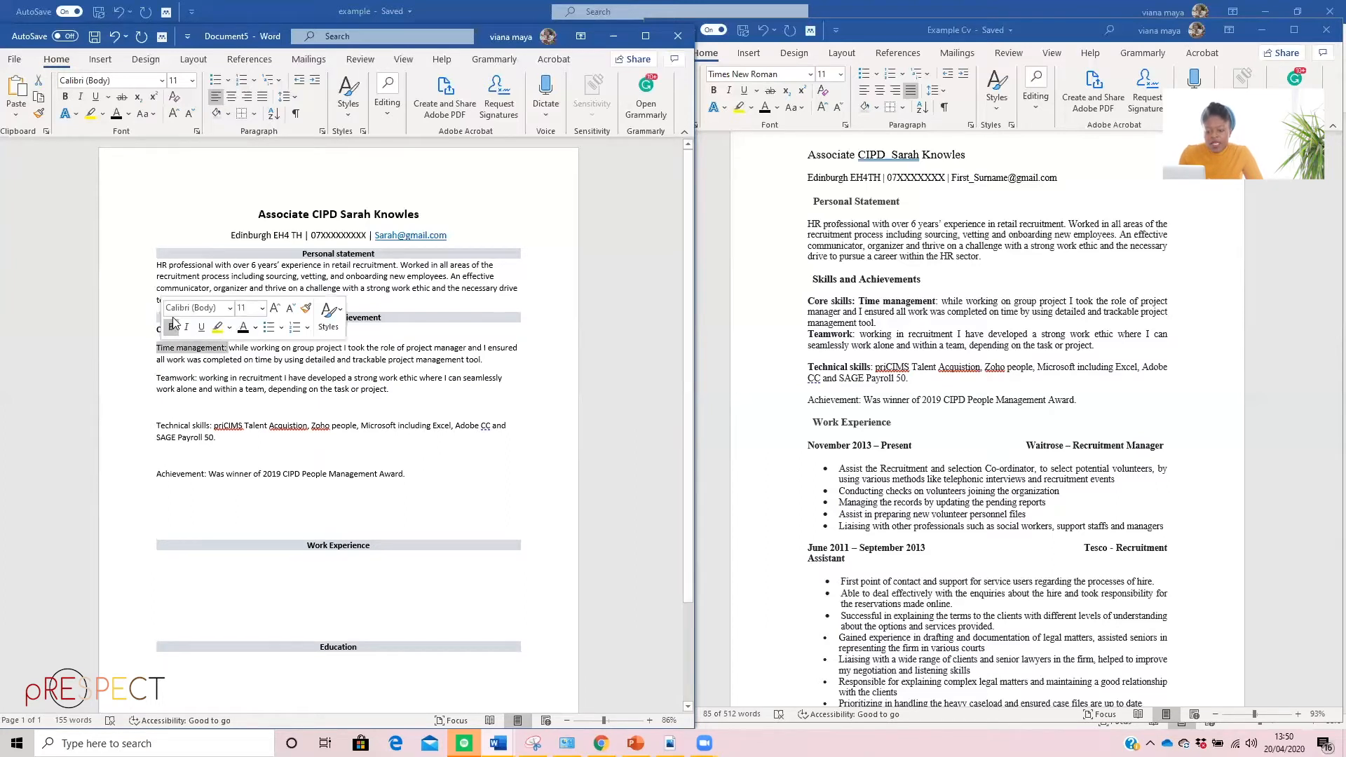
{"action": "key", "text": "ctrl+b"}
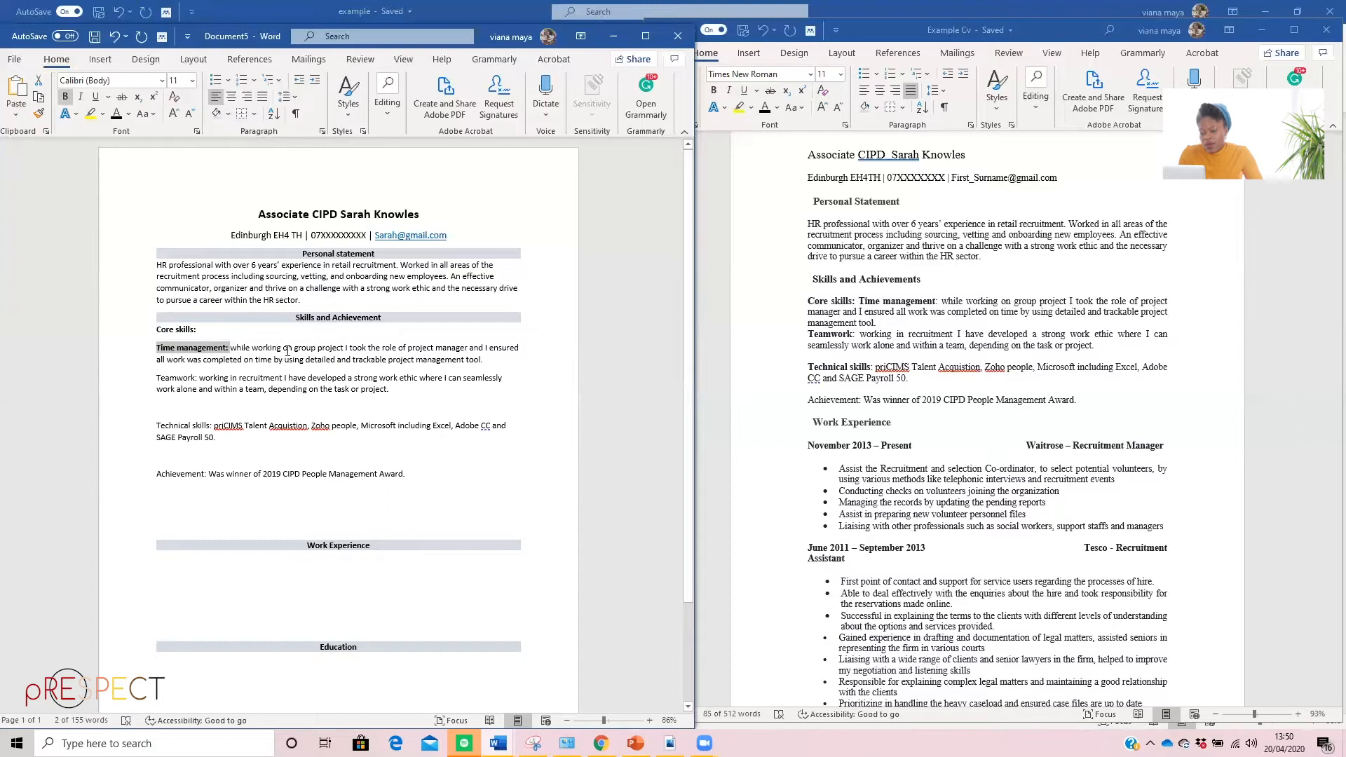
{"action": "left_click_drag", "start_coordinate": [198, 378], "coordinate": [156, 380]}
{"action": "left_click", "coordinate": [155, 357]}
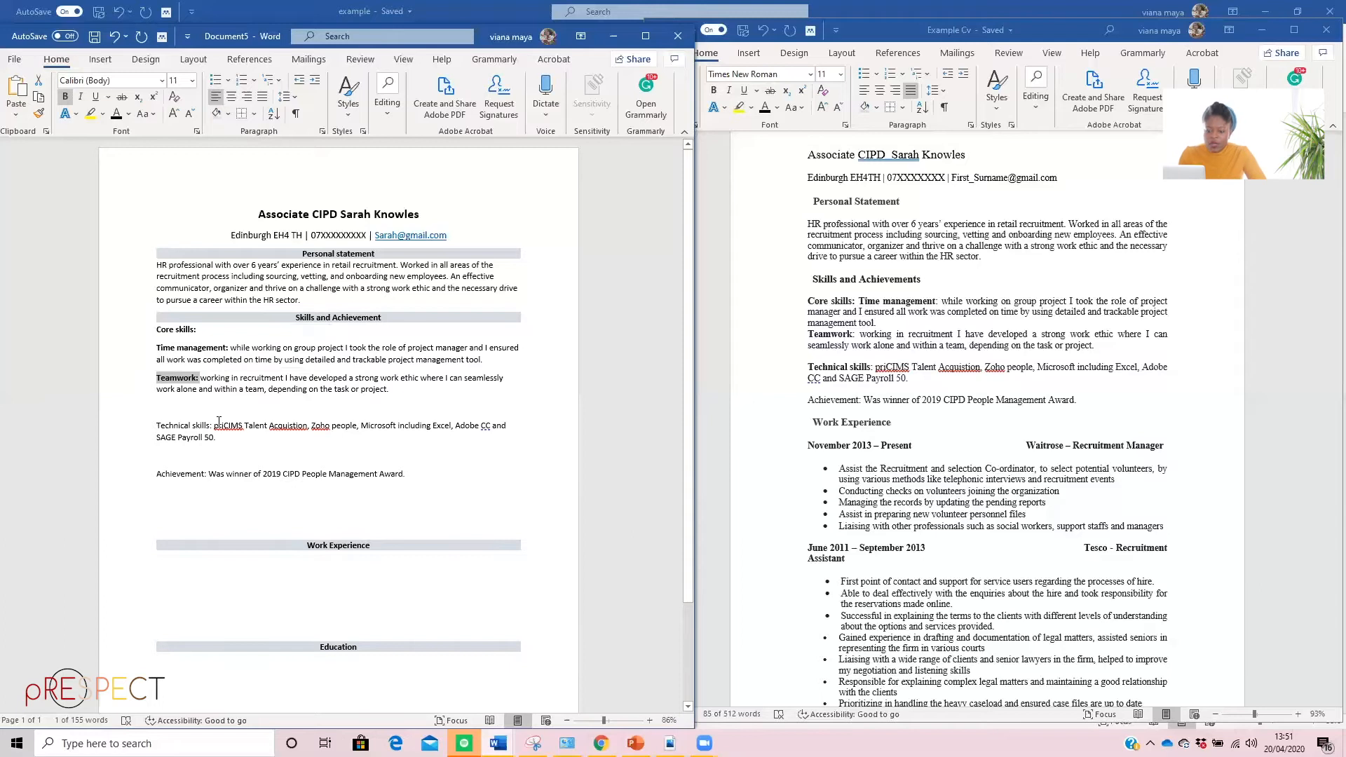
Make the "Technical skills:" label bold and remove the blank line above its paragraph
{"action": "left_click_drag", "start_coordinate": [214, 425], "coordinate": [151, 418]}
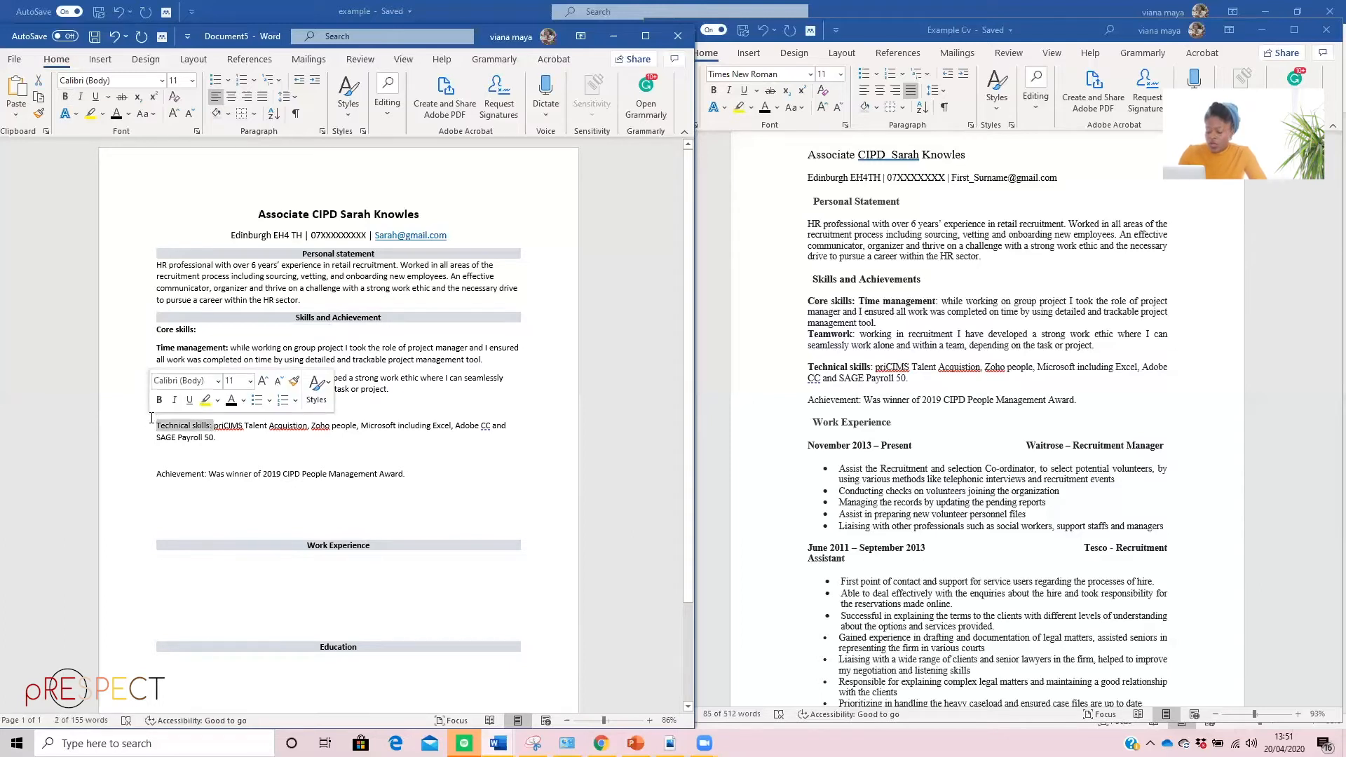
{"action": "left_click", "coordinate": [65, 96]}
{"action": "left_click", "coordinate": [175, 408]}
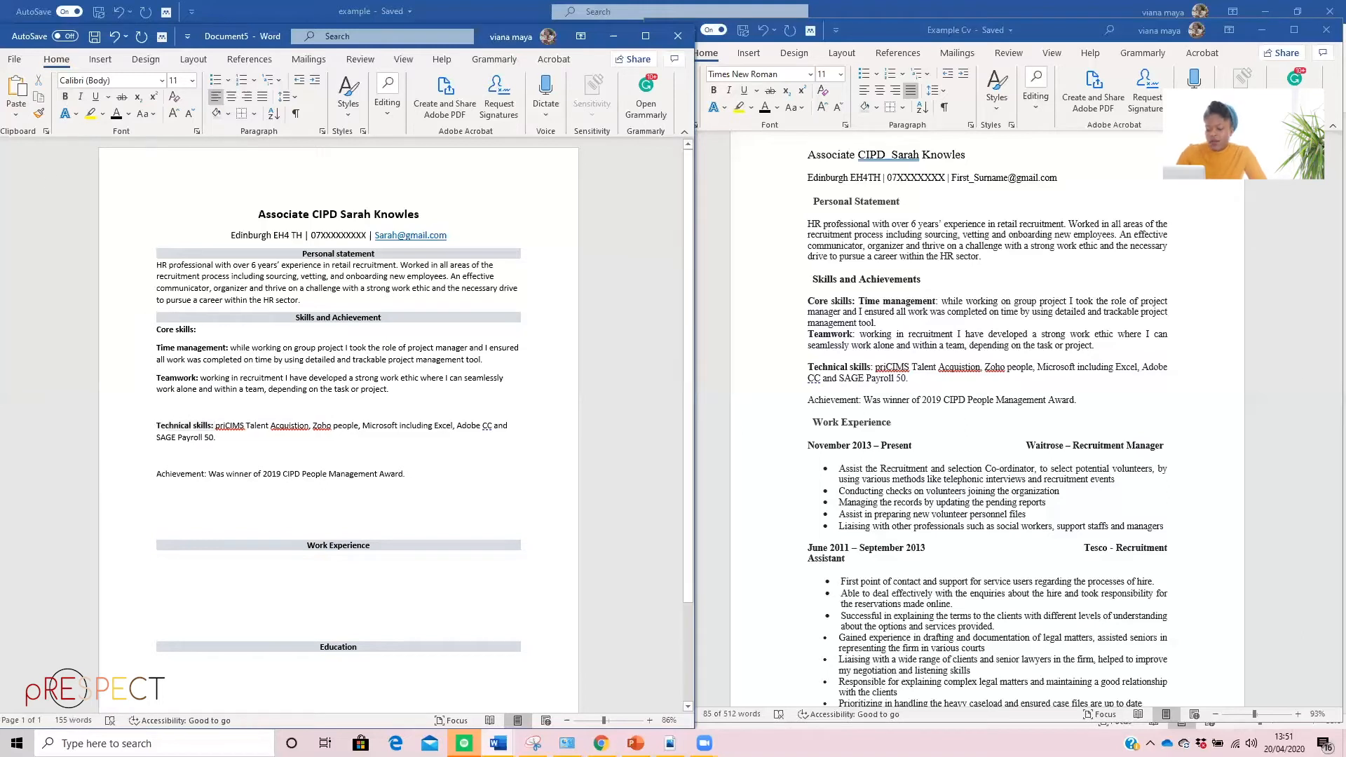
{"action": "key", "text": "BackSpace"}
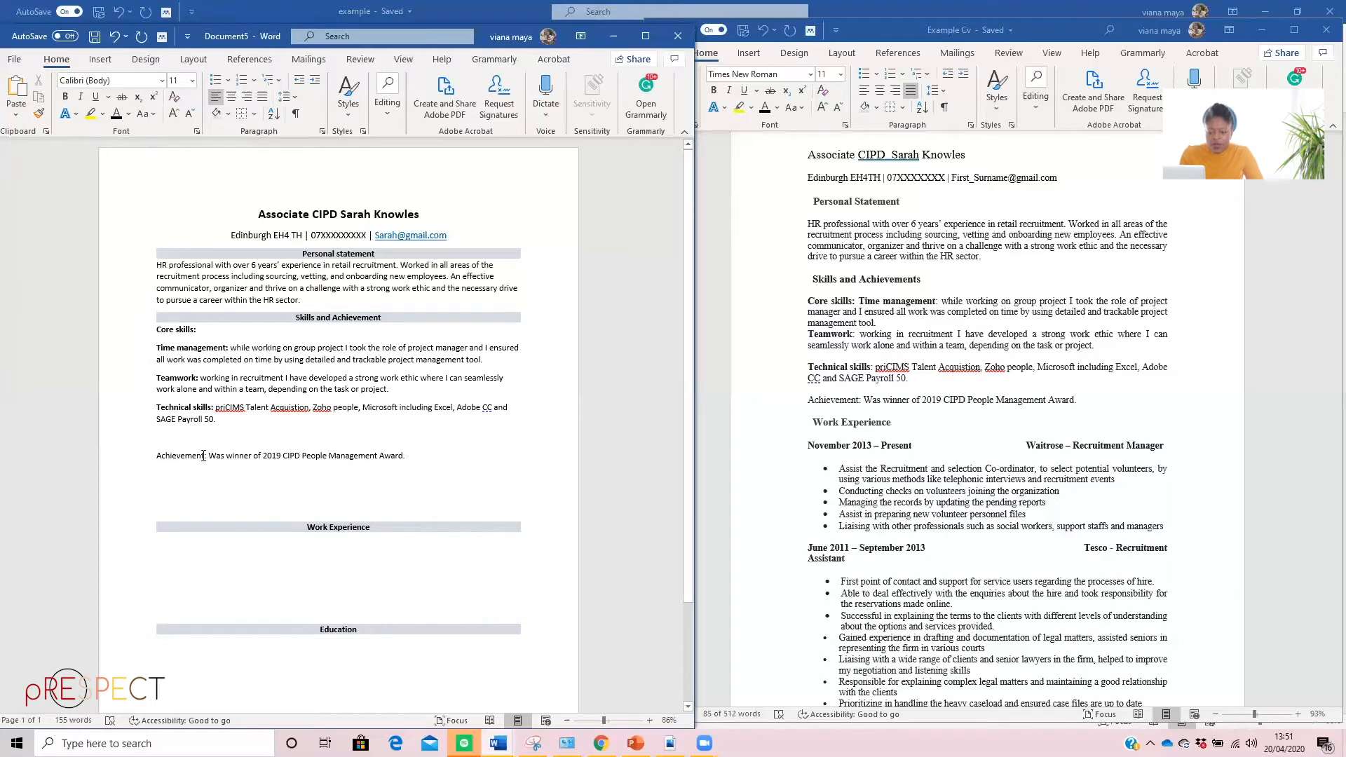
Make the "Achievement:" label bold and remove the blank line above it
{"action": "left_click_drag", "start_coordinate": [204, 456], "coordinate": [156, 457]}
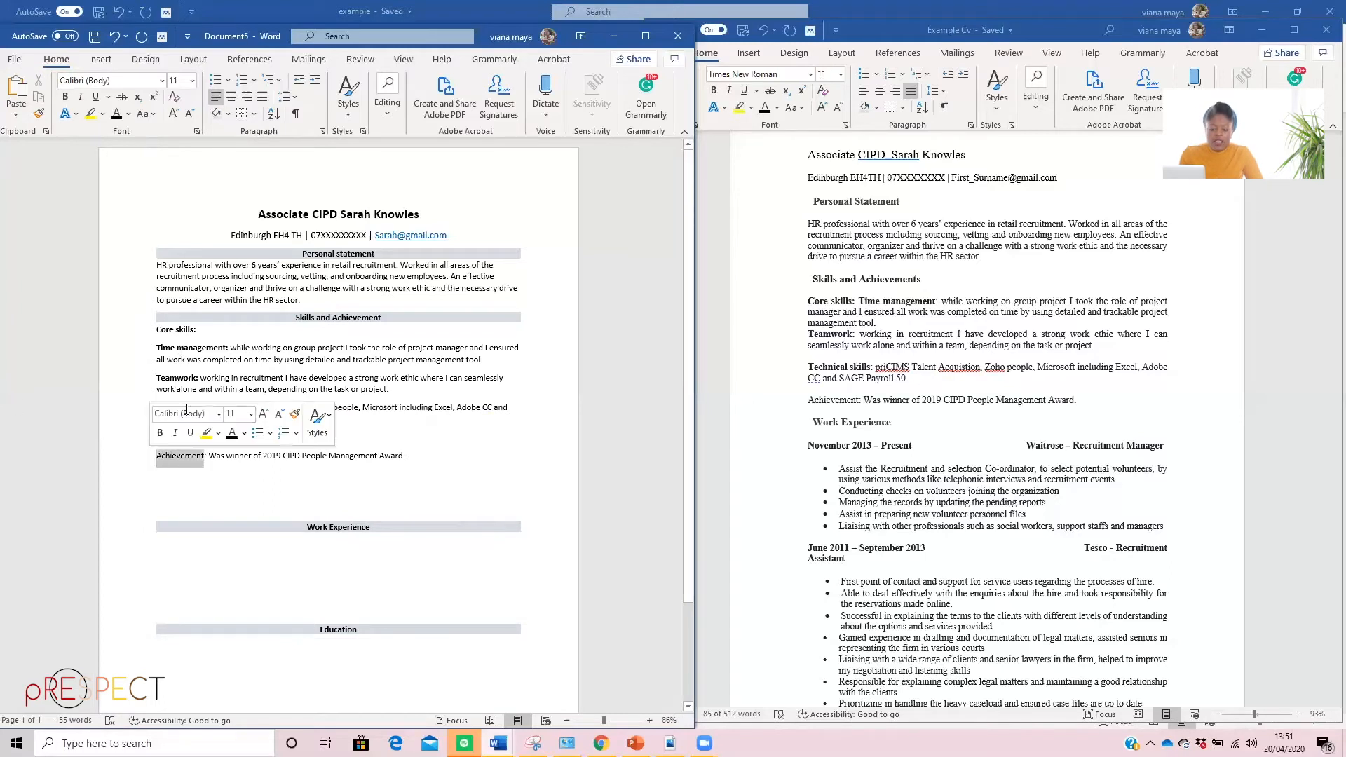
{"action": "left_click", "coordinate": [209, 456]}
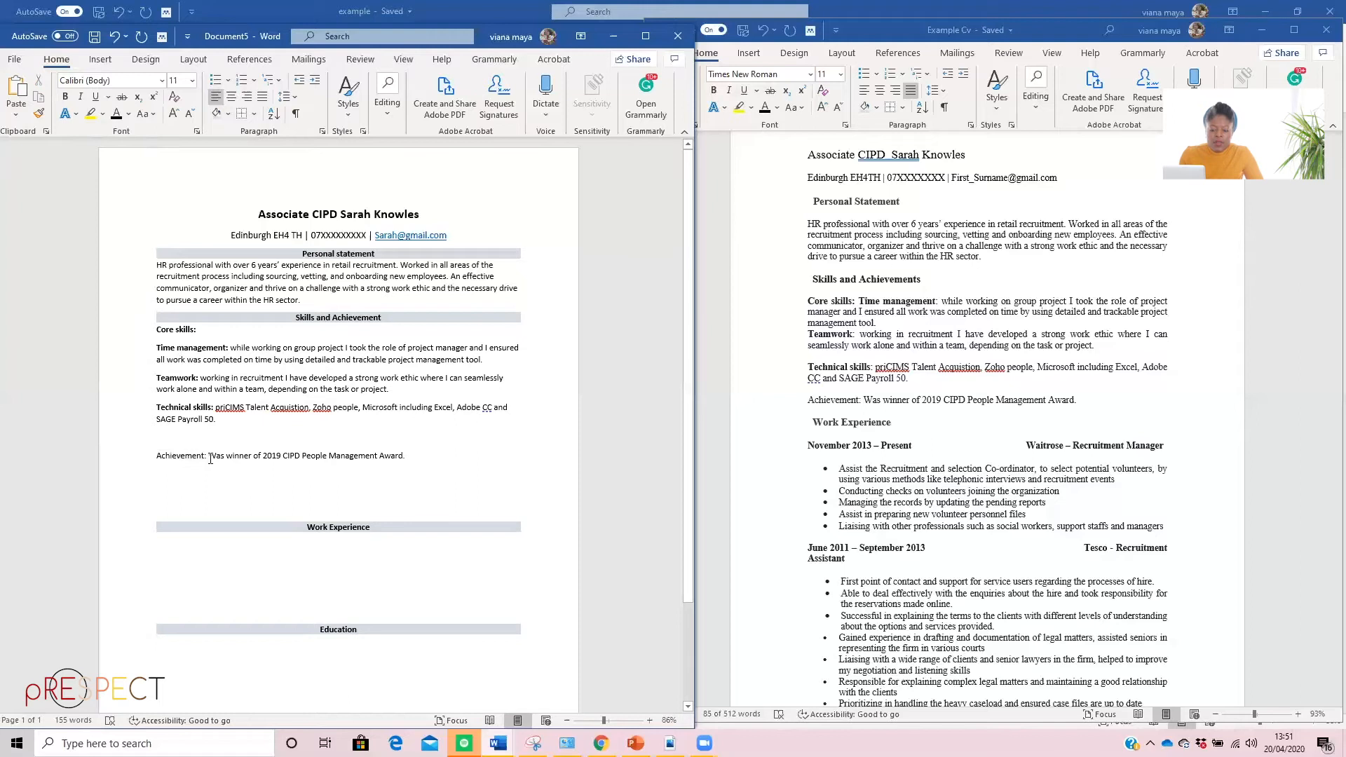
{"action": "left_click_drag", "start_coordinate": [209, 456], "coordinate": [155, 457]}
{"action": "left_click", "coordinate": [177, 428]}
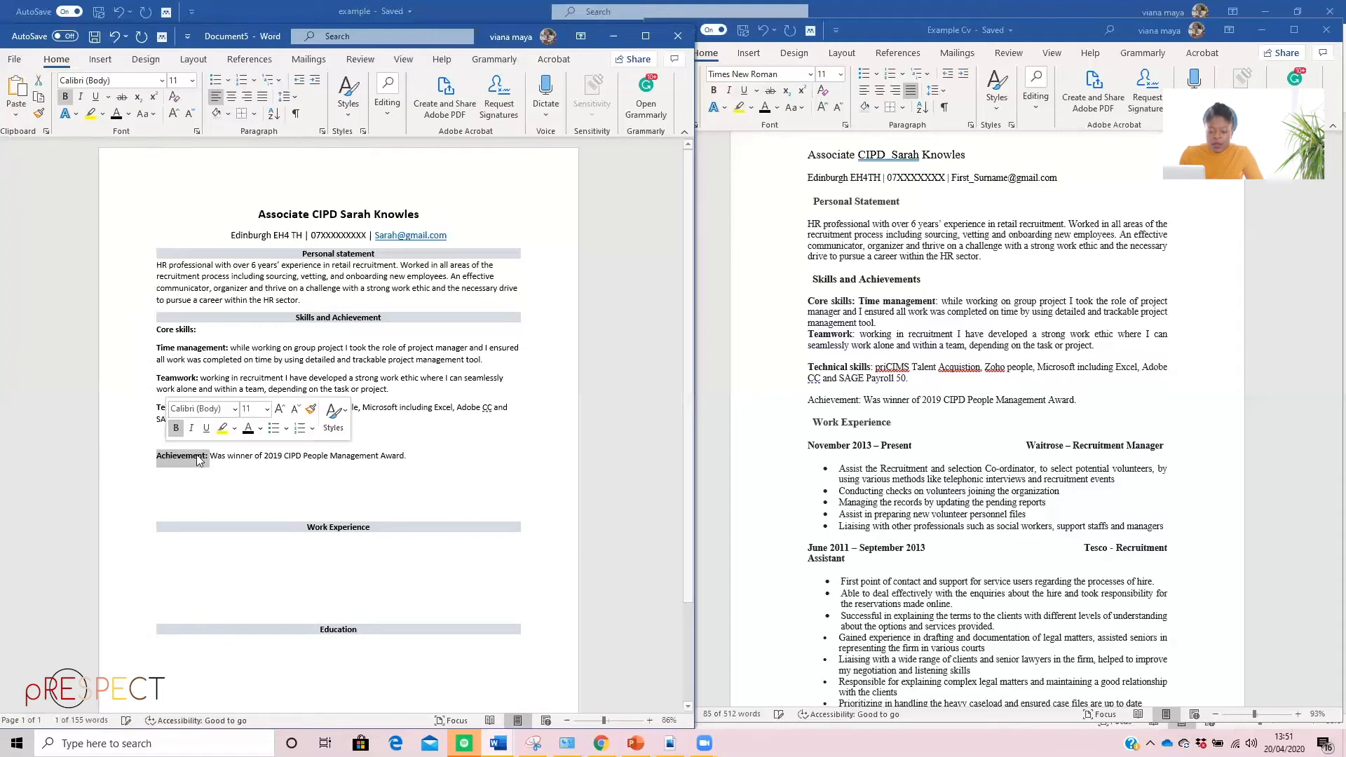
{"action": "left_click", "coordinate": [158, 434]}
{"action": "key", "text": "BackSpace"}
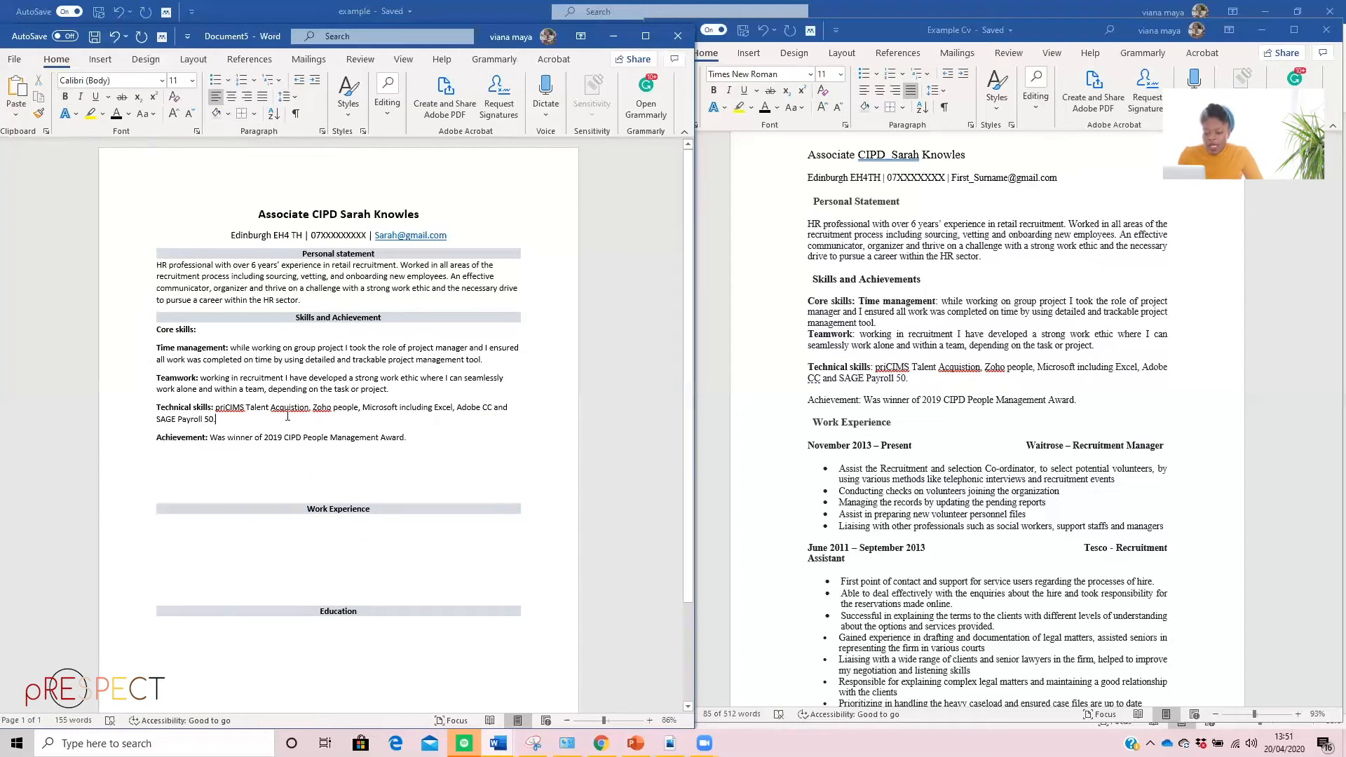
Check the spelling suggestions for "priCIMS" and "Acquistion" in the technical skills paragraph
{"action": "right_click", "coordinate": [230, 410]}
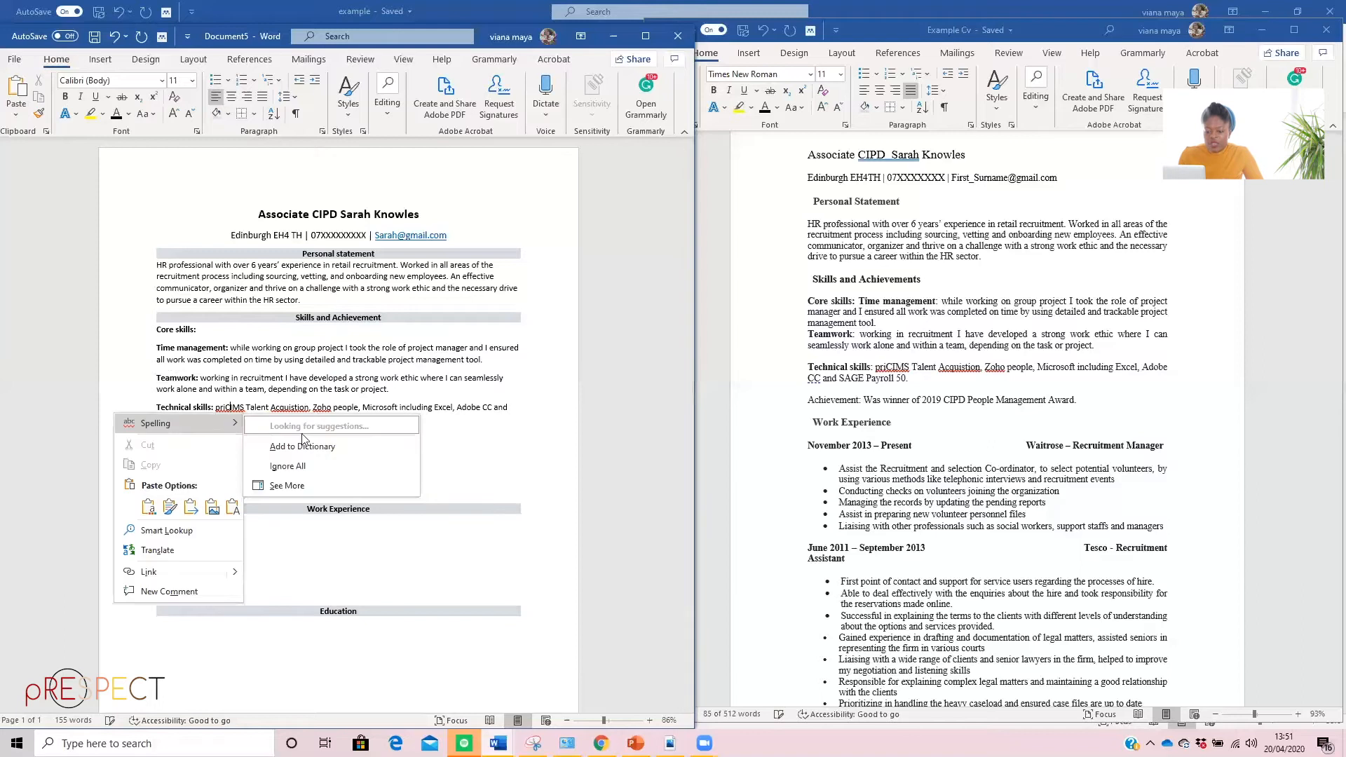
{"action": "left_click", "coordinate": [485, 457]}
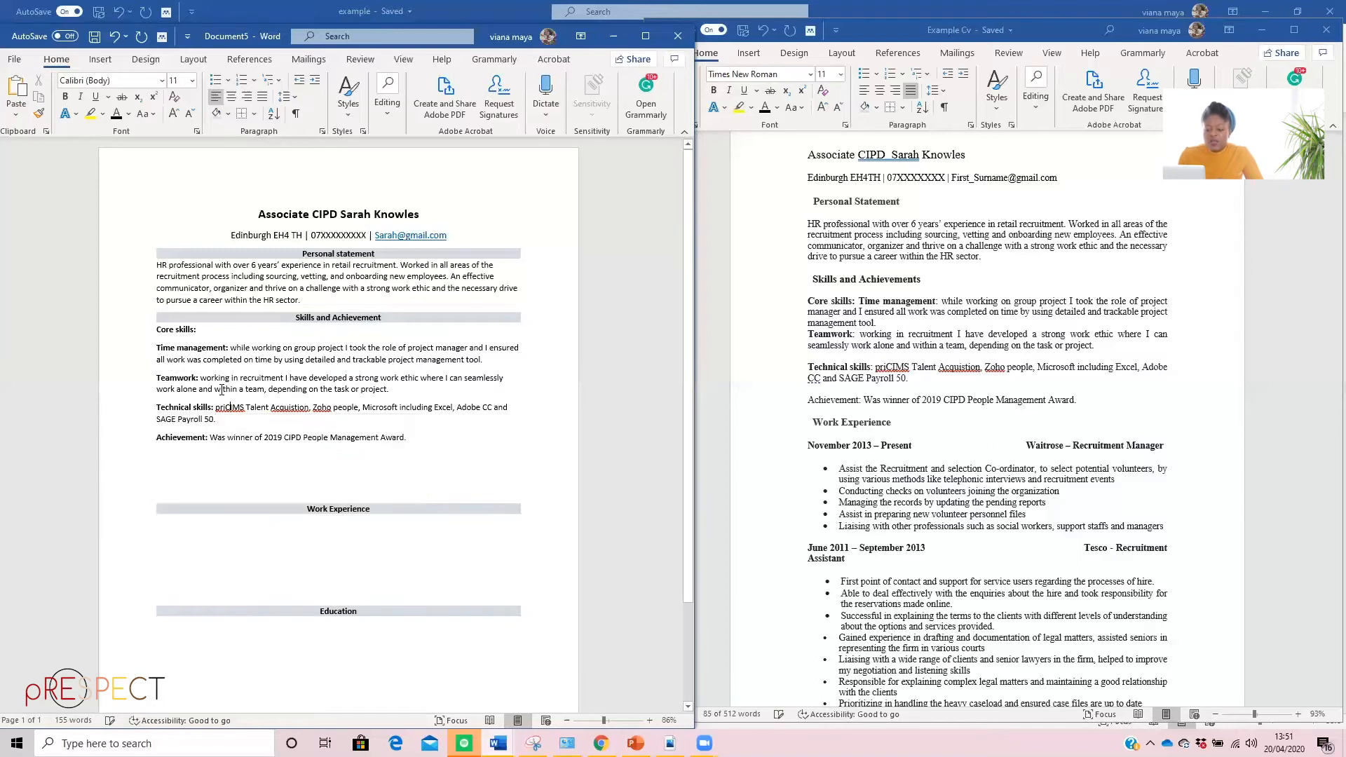
{"action": "right_click", "coordinate": [291, 407]}
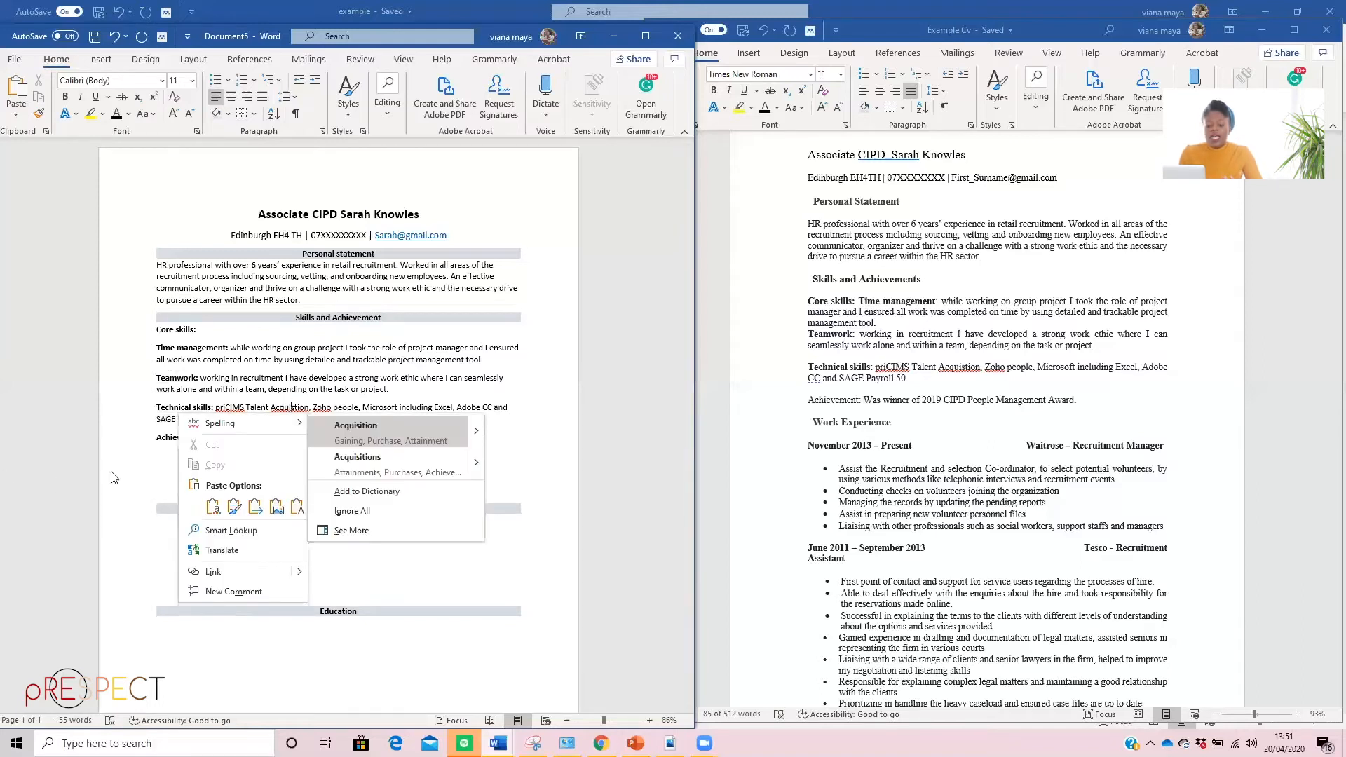
{"action": "left_click", "coordinate": [190, 464]}
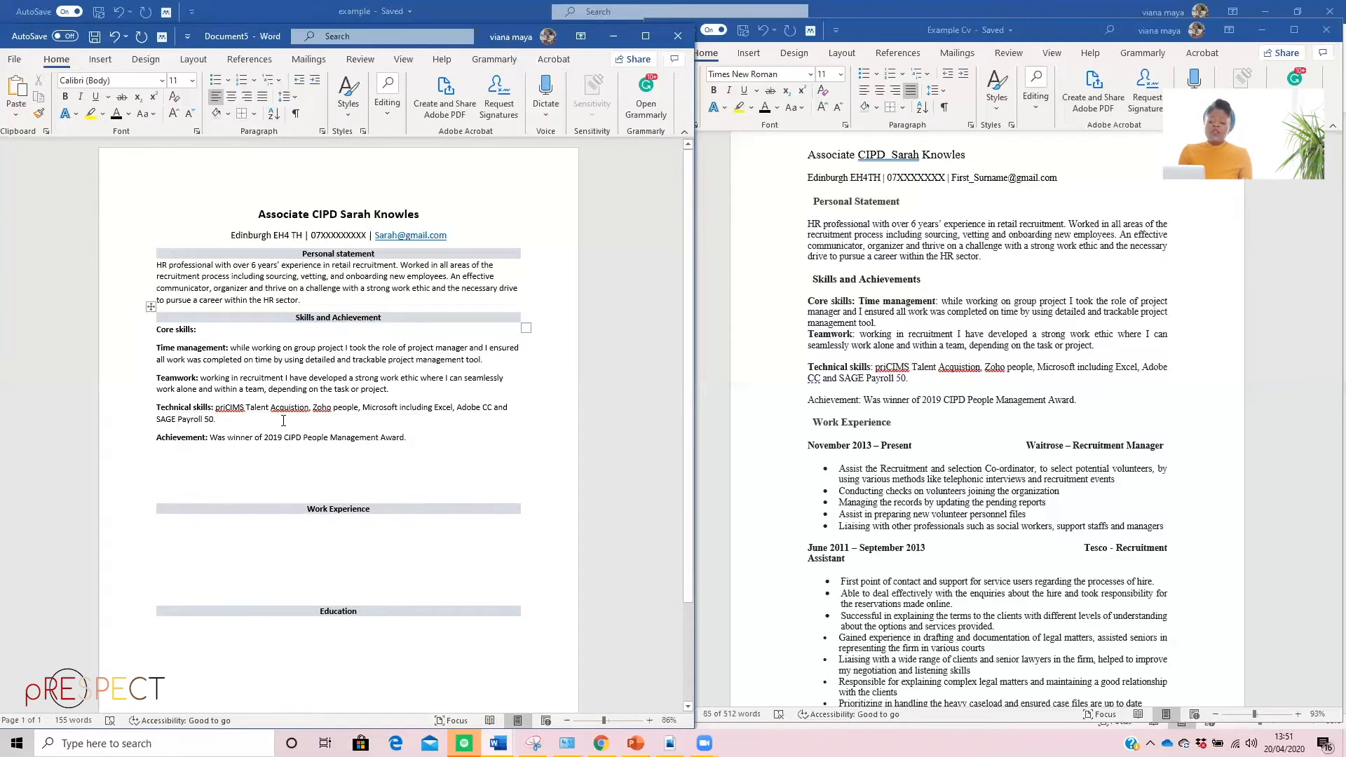
Remove the blank lines between the achievement text and the "Work Experience" heading
{"action": "left_click", "coordinate": [165, 491]}
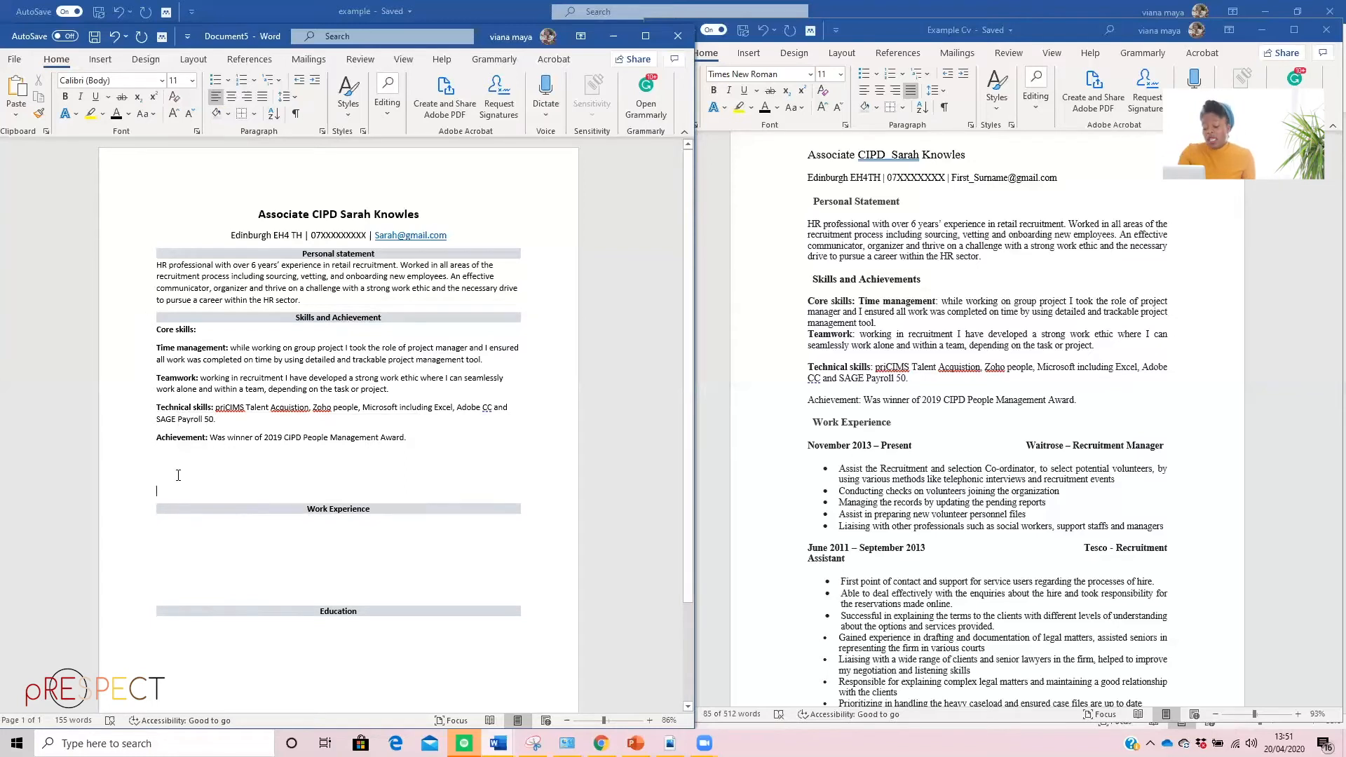
{"action": "key", "text": "BackSpace"}
{"action": "key", "text": "BackSpace"}
{"action": "key", "text": "BackSpace"}
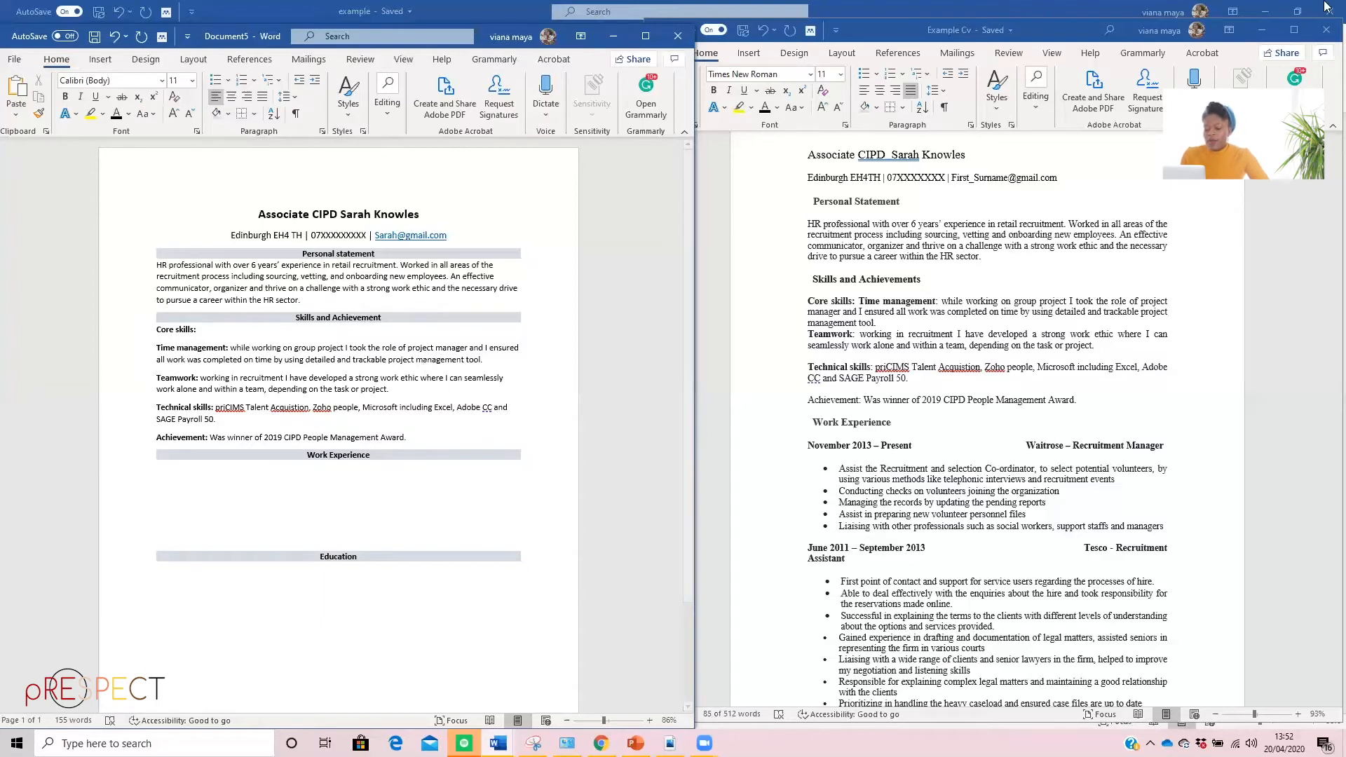
Look through the work experience entries in the Example Cv for the extent of the section
{"action": "scroll", "coordinate": [841, 317], "scroll_direction": "down", "scroll_amount": 5}
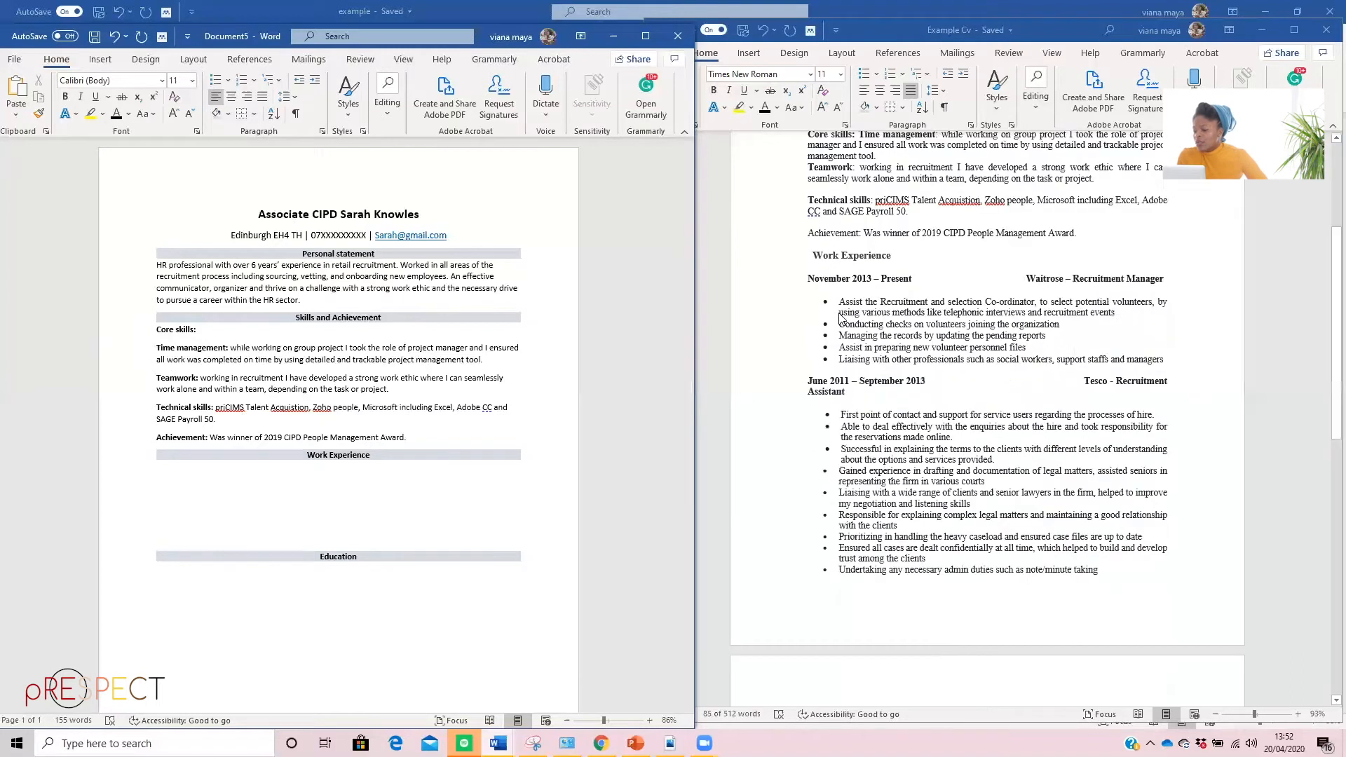
{"action": "left_click", "coordinate": [792, 264]}
{"action": "left_click", "coordinate": [949, 338]}
{"action": "scroll", "coordinate": [918, 388], "scroll_direction": "down", "scroll_amount": 10}
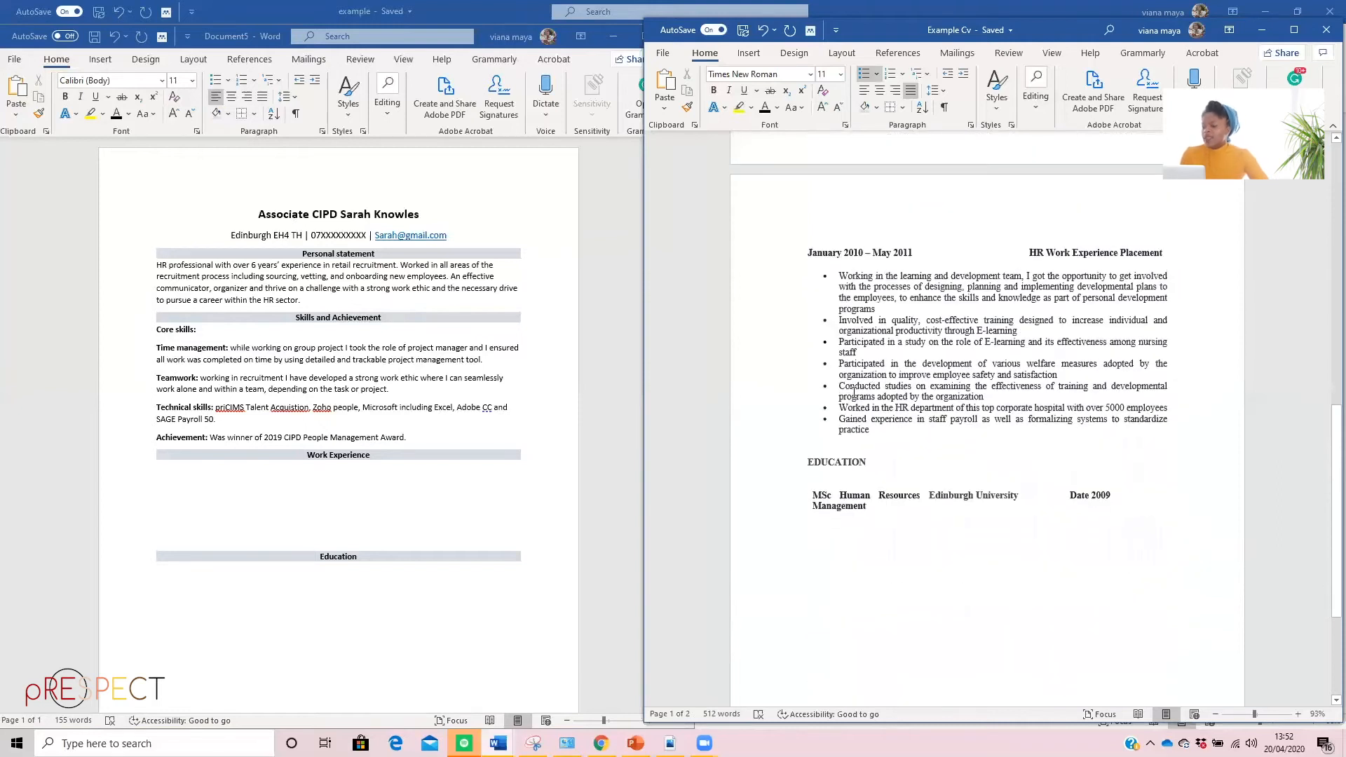
{"action": "scroll", "coordinate": [871, 433], "scroll_direction": "up", "scroll_amount": 6}
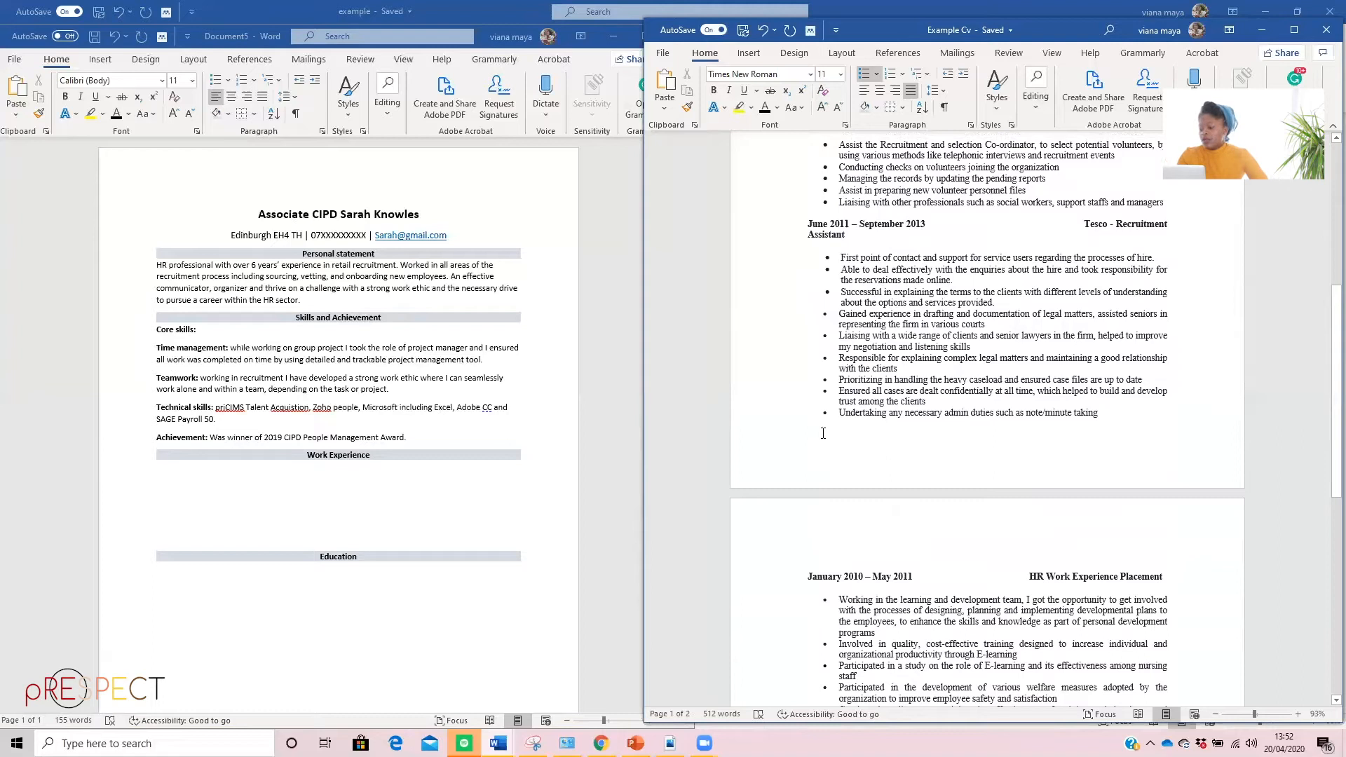
{"action": "scroll", "coordinate": [813, 392], "scroll_direction": "up", "scroll_amount": 3}
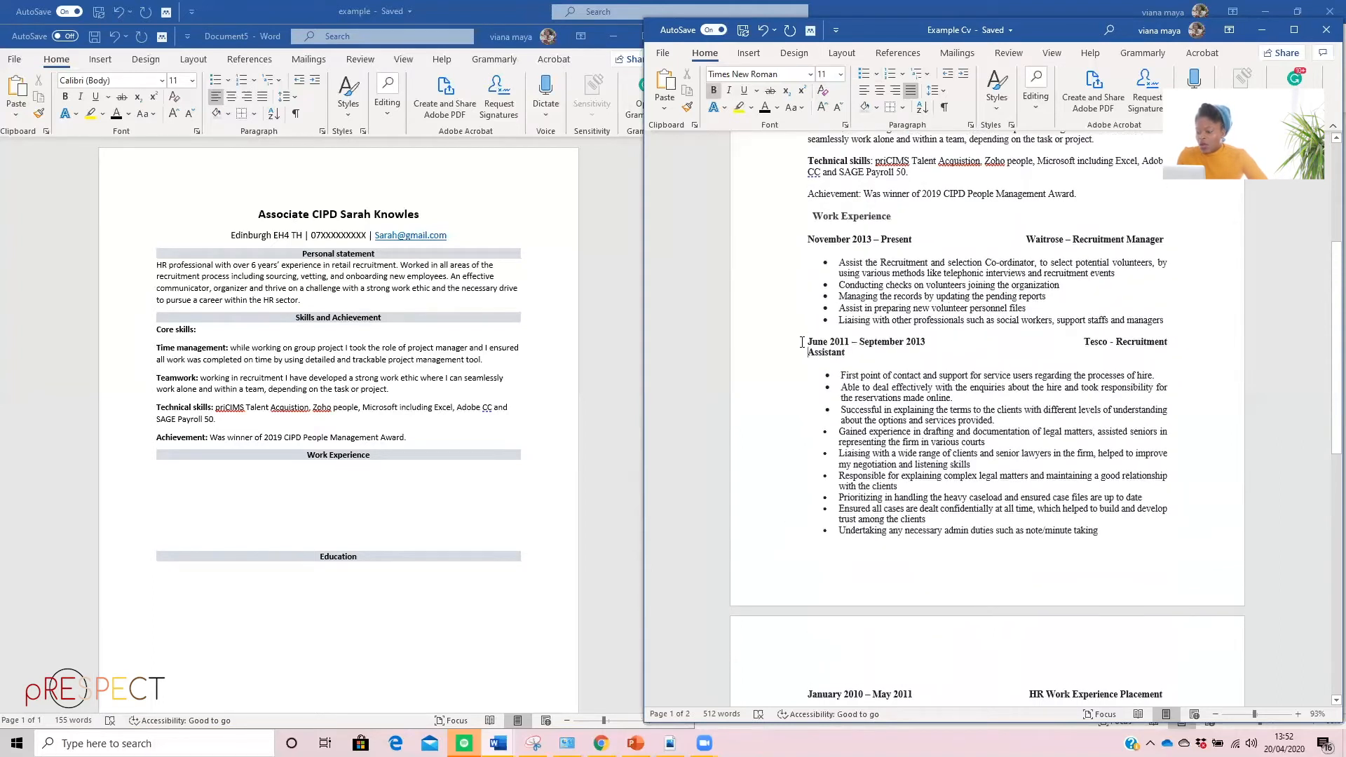
{"action": "triple_click", "coordinate": [817, 344]}
{"action": "left_click_drag", "start_coordinate": [936, 414], "coordinate": [968, 543]}
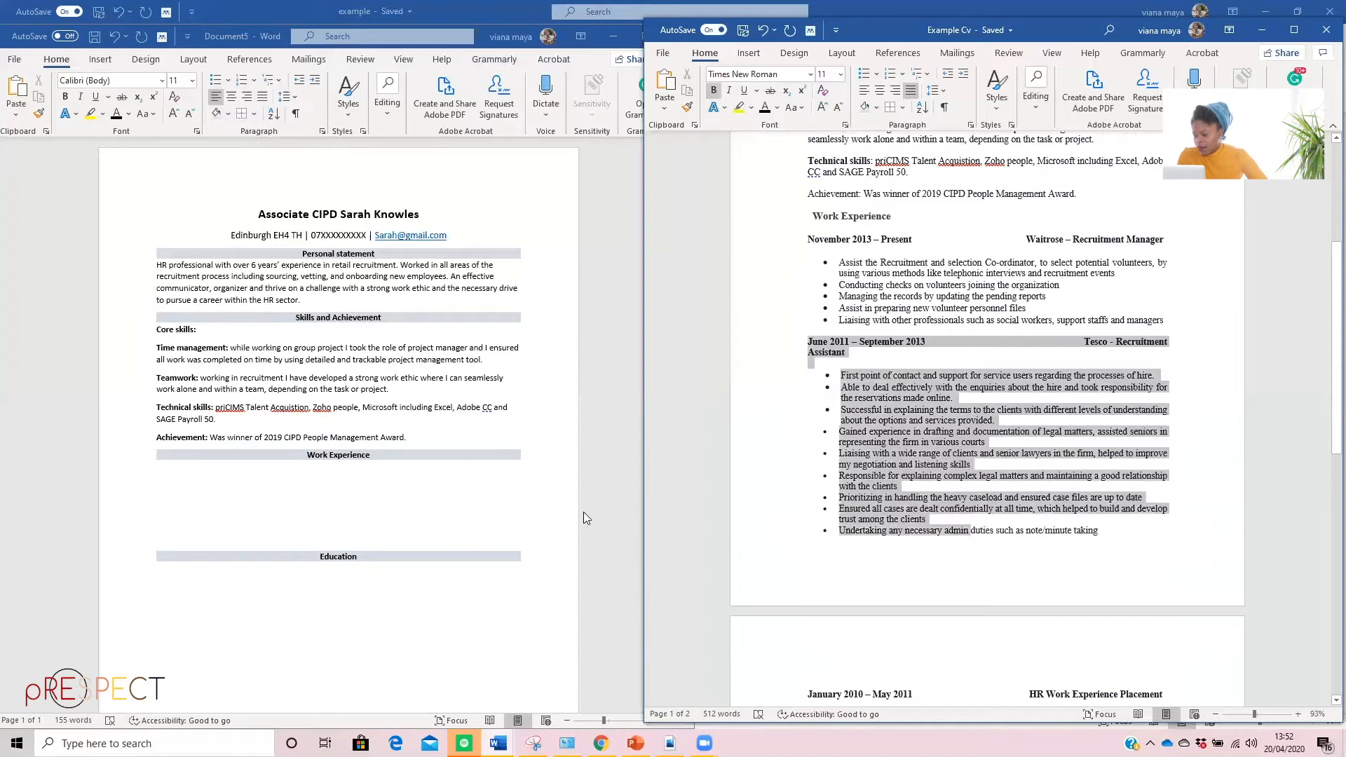
{"action": "left_click", "coordinate": [774, 459]}
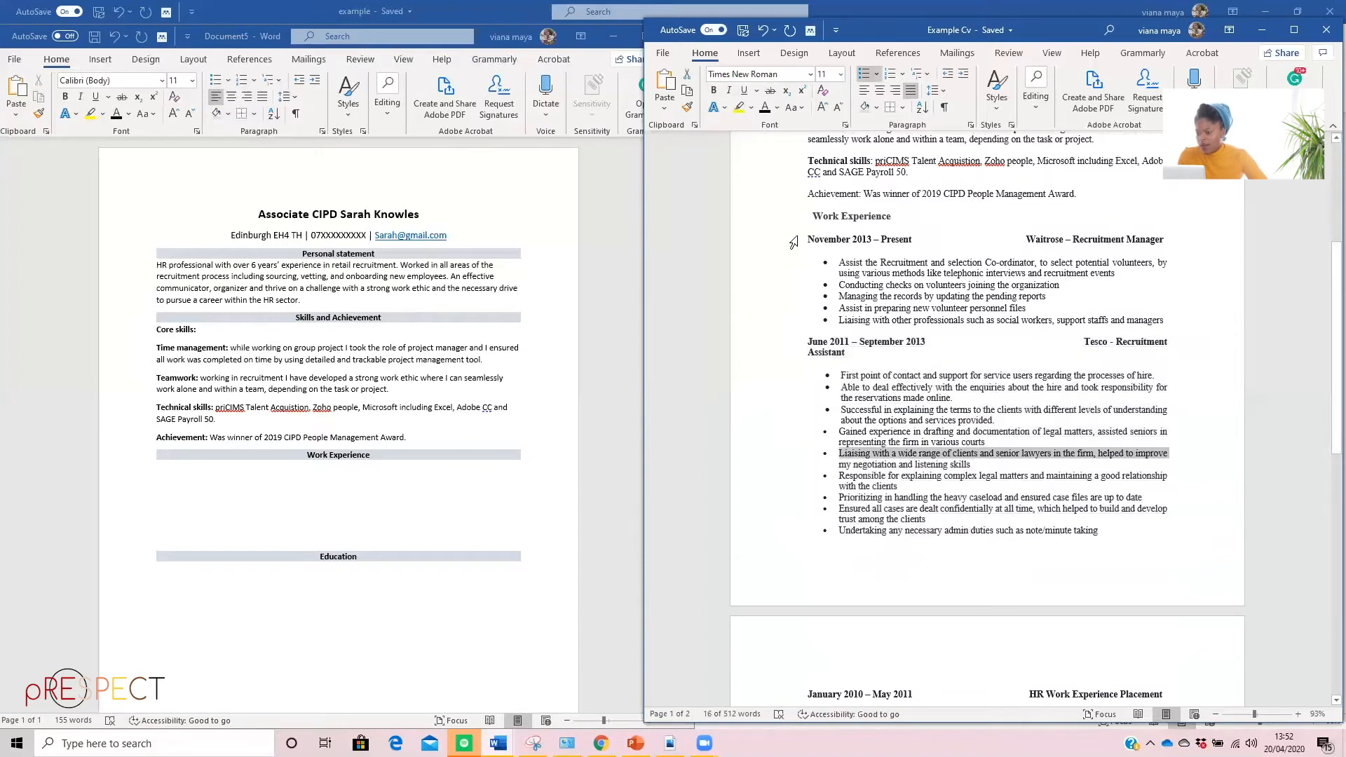
Copy all work experience entries, from "November 2013 – Present" through the HR Work Experience Placement, and paste them as text only under the "Work Experience" heading
{"action": "left_click_drag", "start_coordinate": [806, 237], "coordinate": [992, 595]}
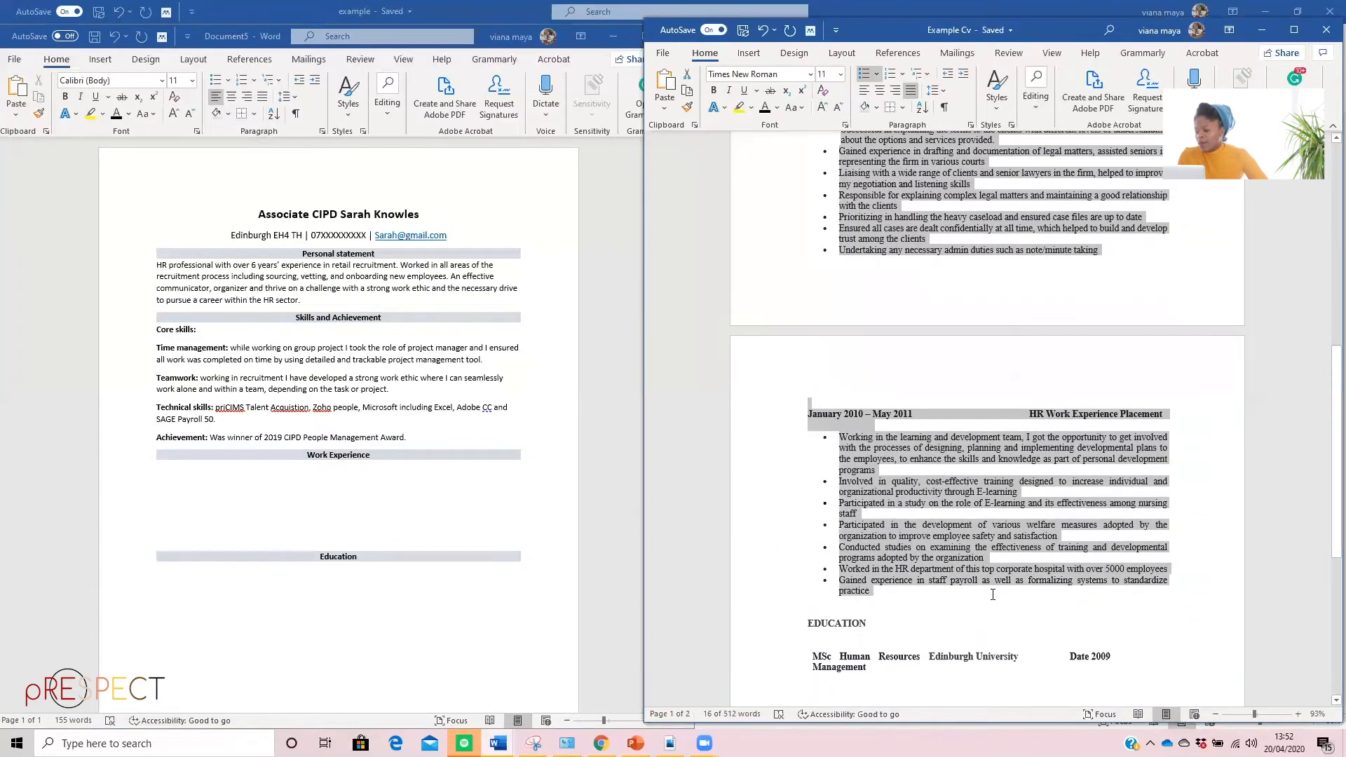
{"action": "right_click", "coordinate": [874, 222]}
{"action": "left_click", "coordinate": [915, 253]}
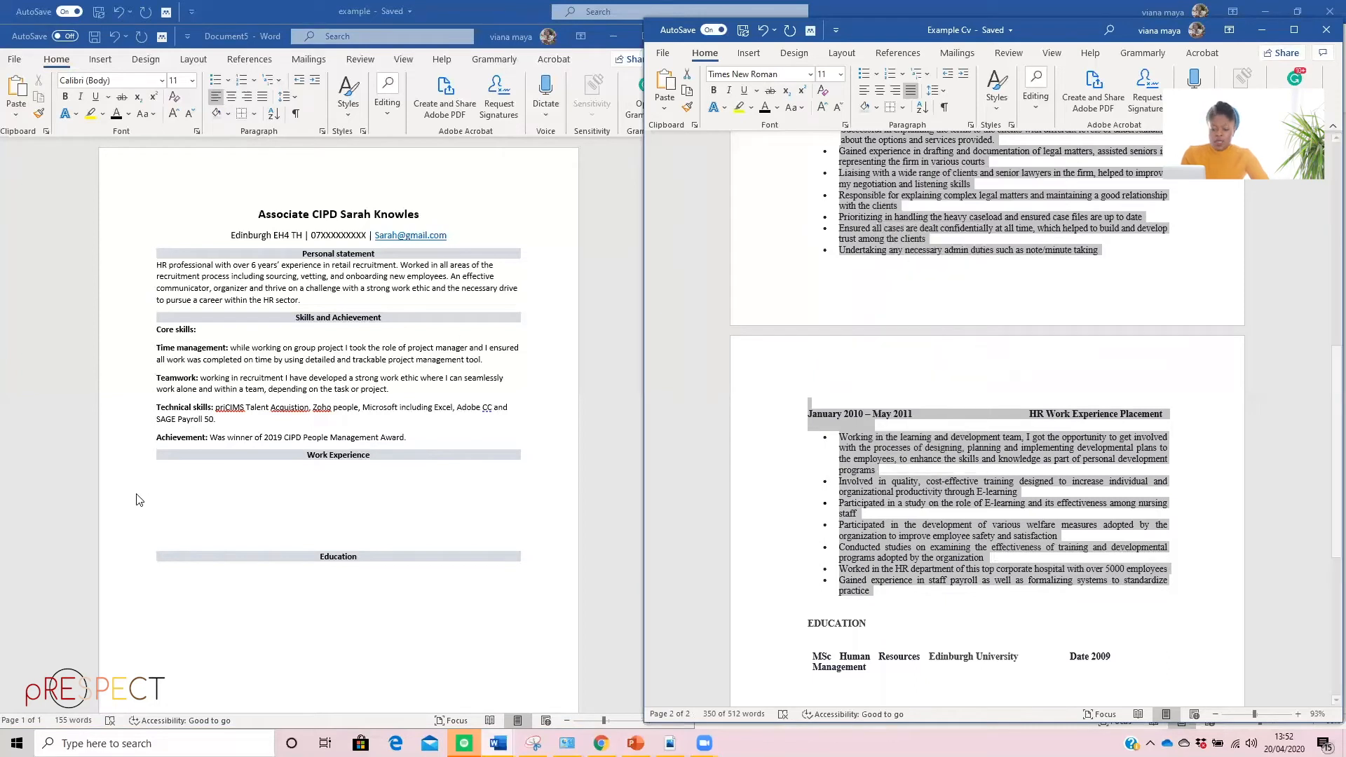
{"action": "left_click", "coordinate": [177, 483]}
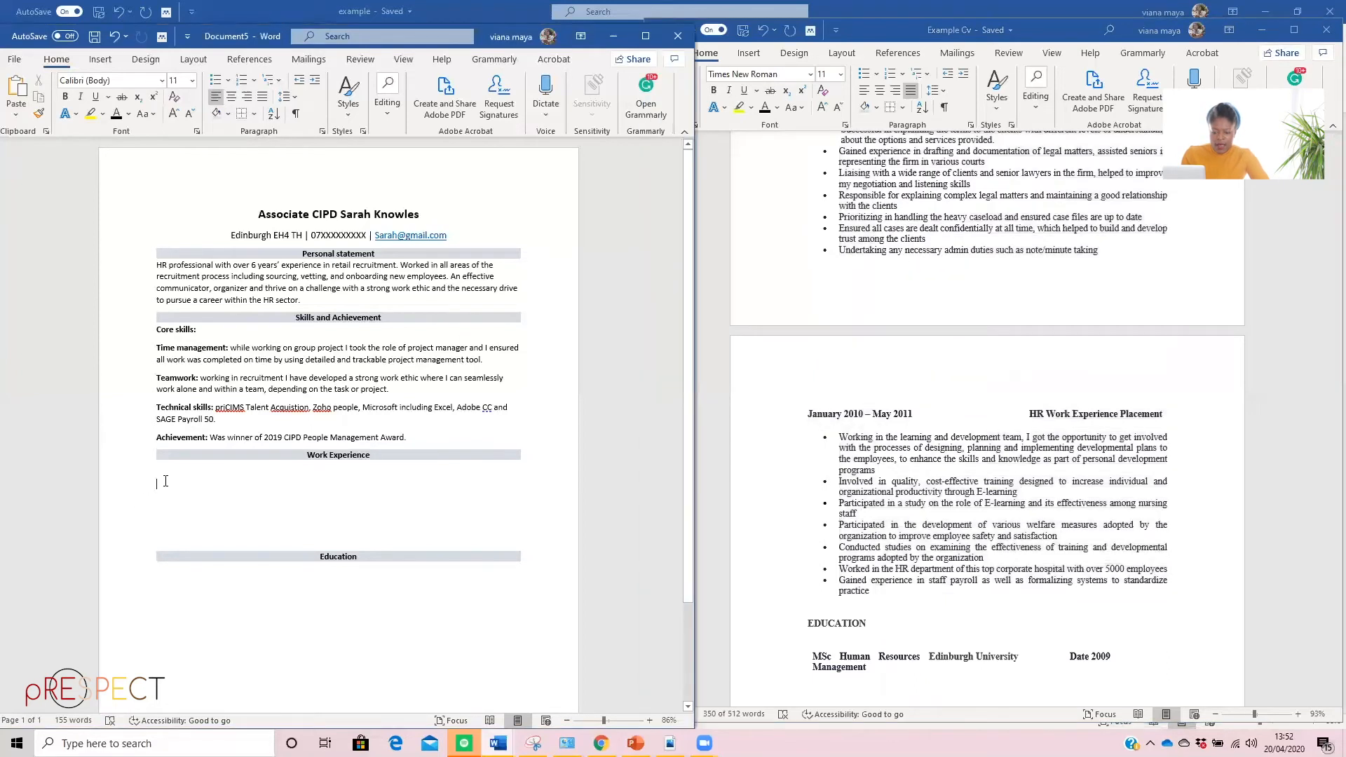
{"action": "right_click", "coordinate": [165, 483]}
{"action": "left_click", "coordinate": [279, 558]}
{"action": "scroll", "coordinate": [399, 478], "scroll_direction": "down", "scroll_amount": 10}
{"action": "scroll", "coordinate": [398, 478], "scroll_direction": "up", "scroll_amount": 9}
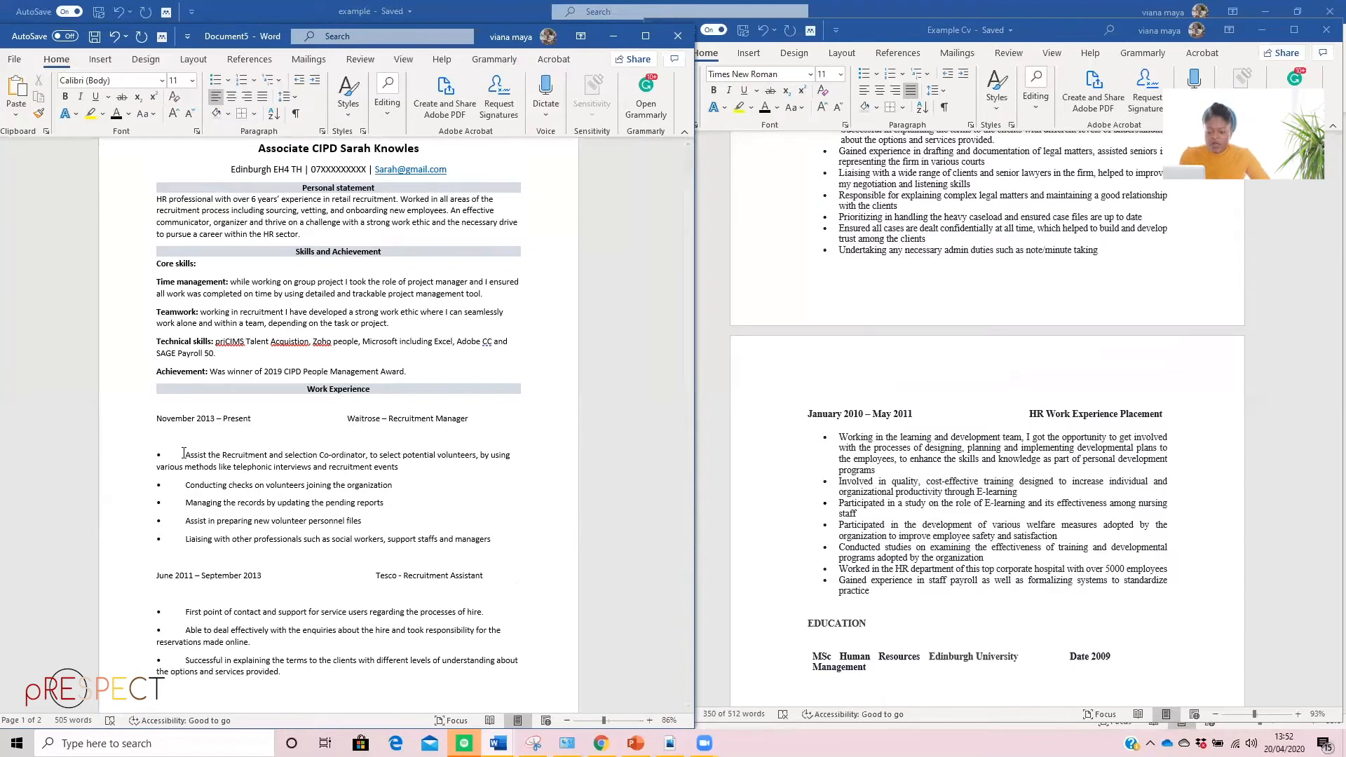
Replace the pasted bullet character before "Assist the Recruitment and selection Co-ordinator" with proper bullet list formatting
{"action": "left_click", "coordinate": [184, 454]}
{"action": "key", "text": "BackSpace"}
{"action": "key", "text": "BackSpace"}
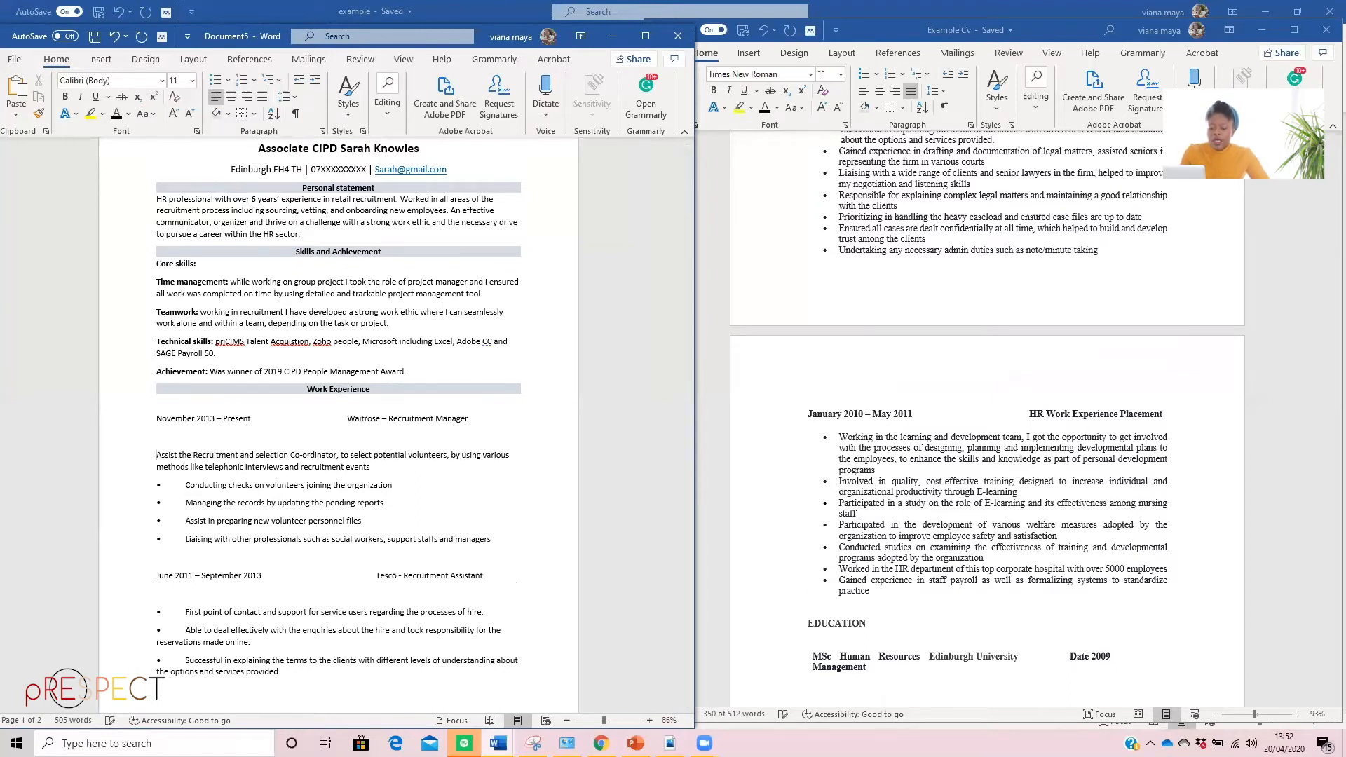
{"action": "left_click", "coordinate": [215, 80]}
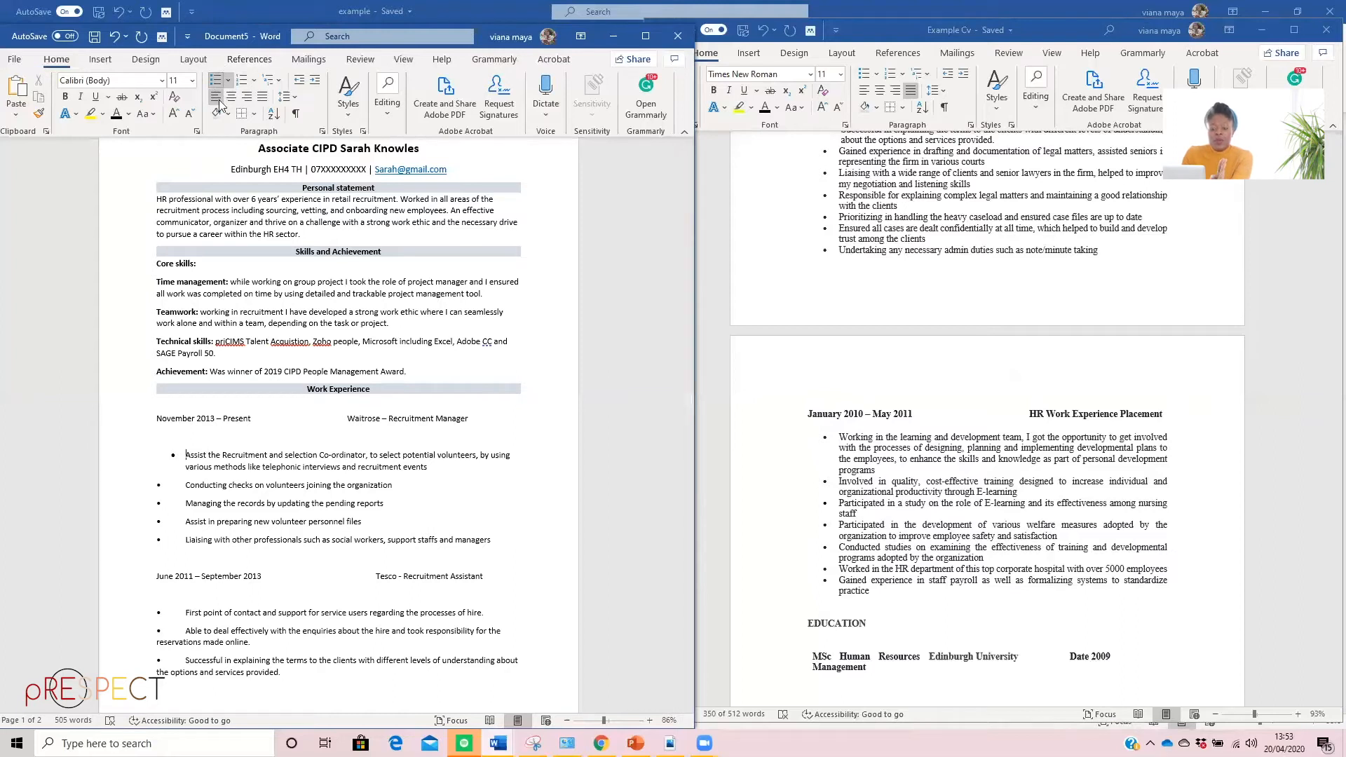
Turn the "Conducting checks on volunteers" and "Managing the records" lines into items of the same bulleted list, removing their pasted bullet characters
{"action": "left_click", "coordinate": [185, 486]}
{"action": "key", "text": "BackSpace"}
{"action": "key", "text": "BackSpace"}
{"action": "key", "text": "BackSpace"}
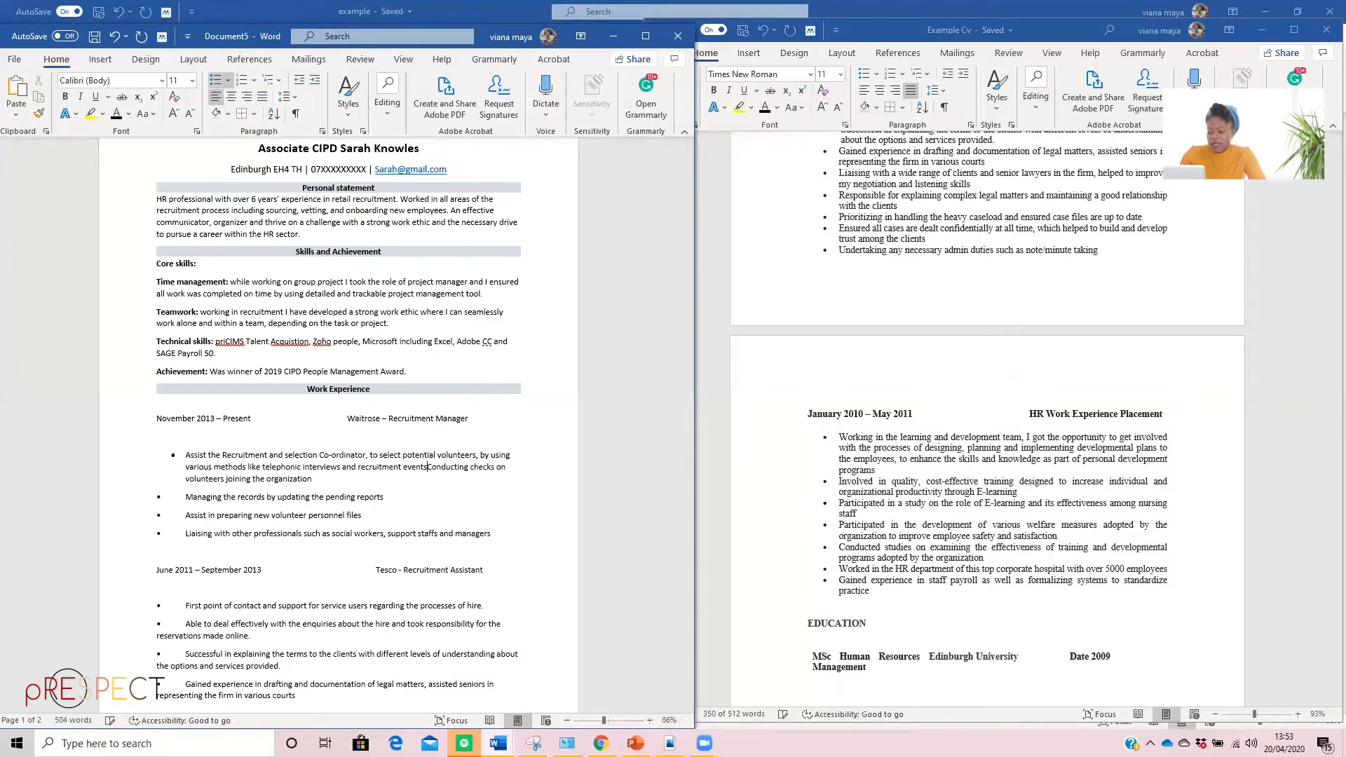
{"action": "key", "text": "Return"}
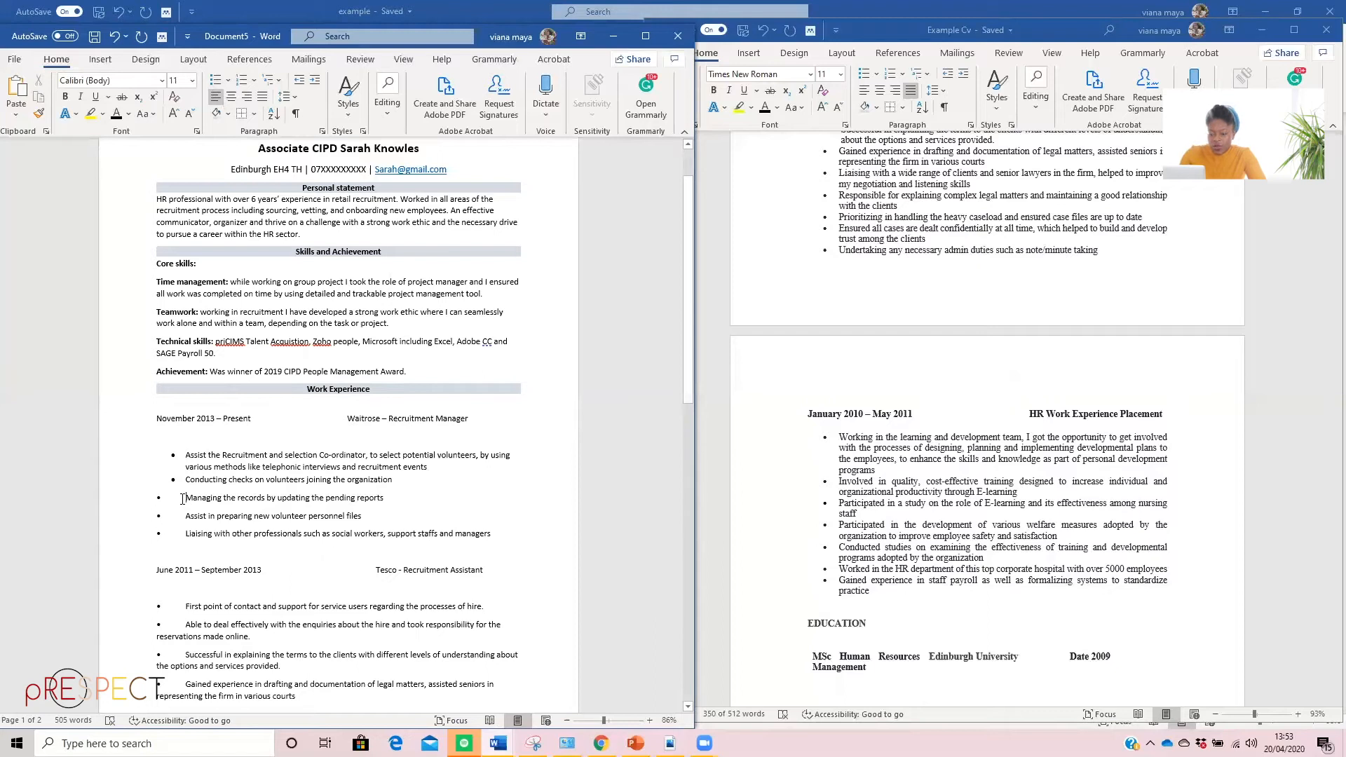
{"action": "key", "text": "BackSpace"}
{"action": "key", "text": "BackSpace"}
{"action": "key", "text": "Return"}
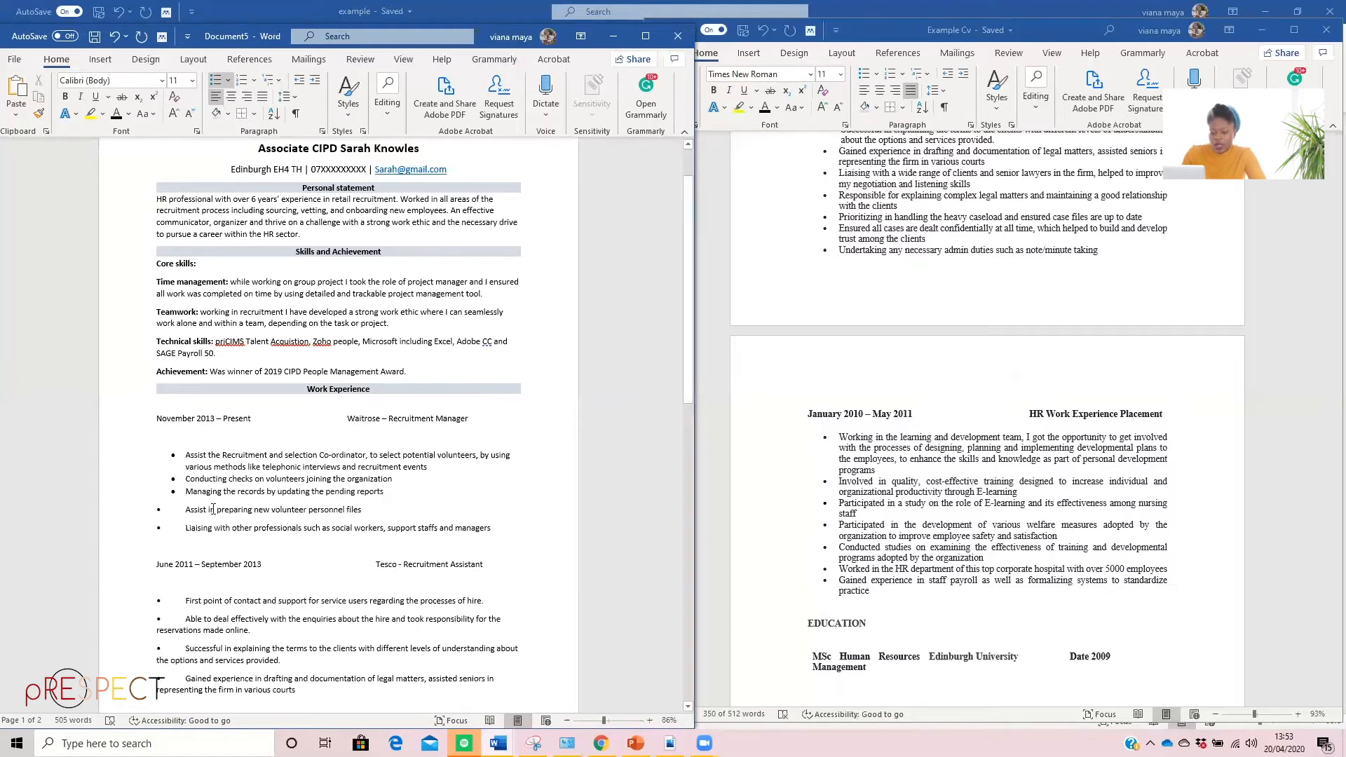
Turn the "Assist in preparing" and "Liaising with other professionals" lines into items of the same bulleted list, removing their pasted bullet characters
{"action": "left_click", "coordinate": [186, 510]}
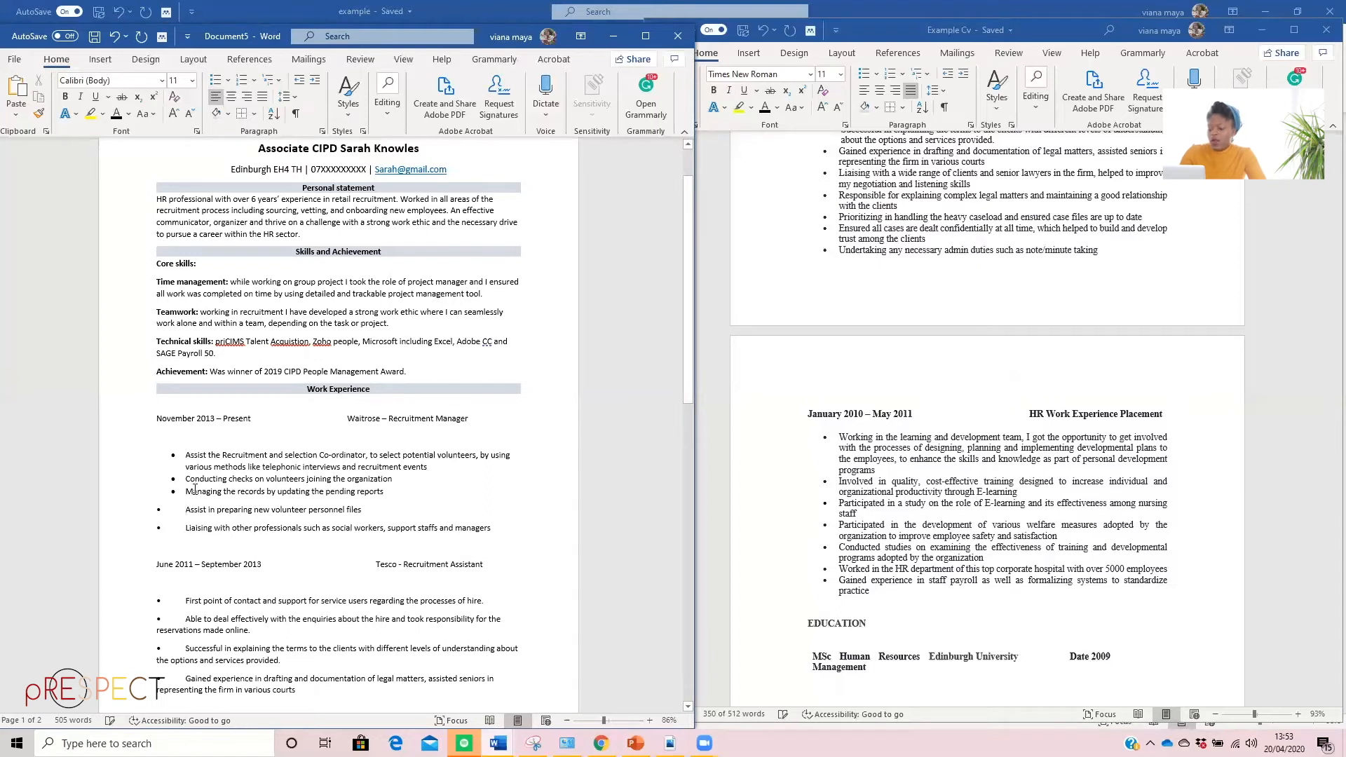
{"action": "key", "text": "BackSpace"}
{"action": "key", "text": "BackSpace"}
{"action": "key", "text": "BackSpace"}
{"action": "key", "text": "Return"}
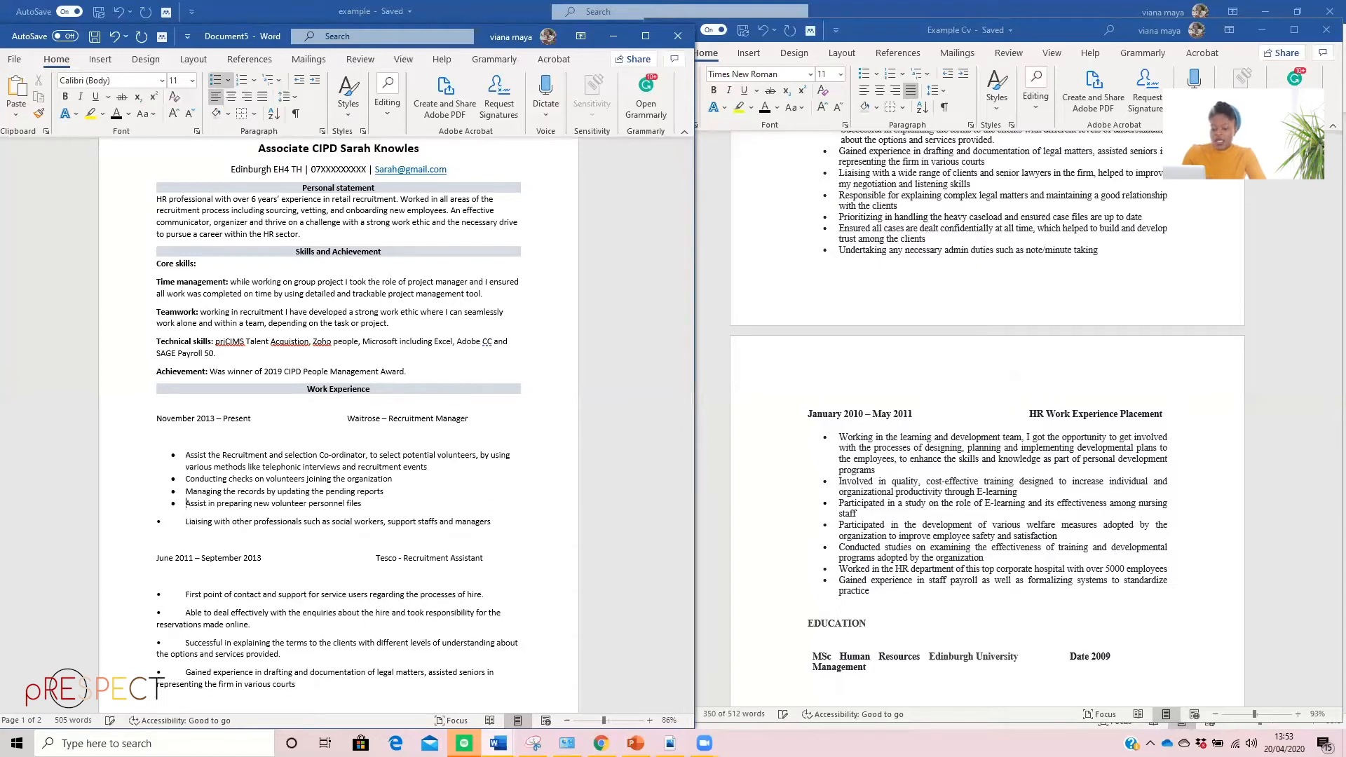
{"action": "left_click", "coordinate": [186, 522]}
{"action": "key", "text": "BackSpace"}
{"action": "key", "text": "BackSpace"}
{"action": "key", "text": "BackSpace"}
{"action": "key", "text": "Return"}
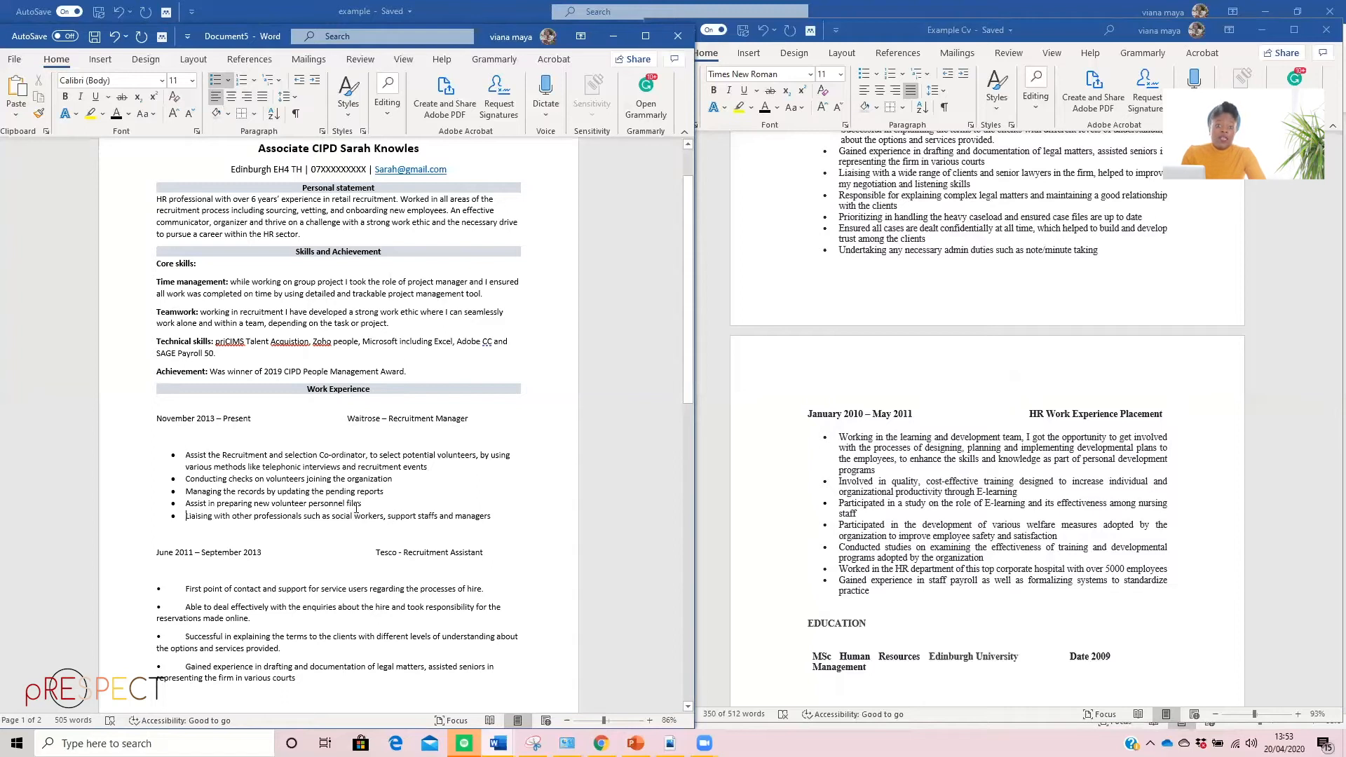
Bold the whole "November 2013 – Present" and "Waitrose – Recruitment Manager" line under "Work Experience"
{"action": "scroll", "coordinate": [269, 564], "scroll_direction": "down", "scroll_amount": 3}
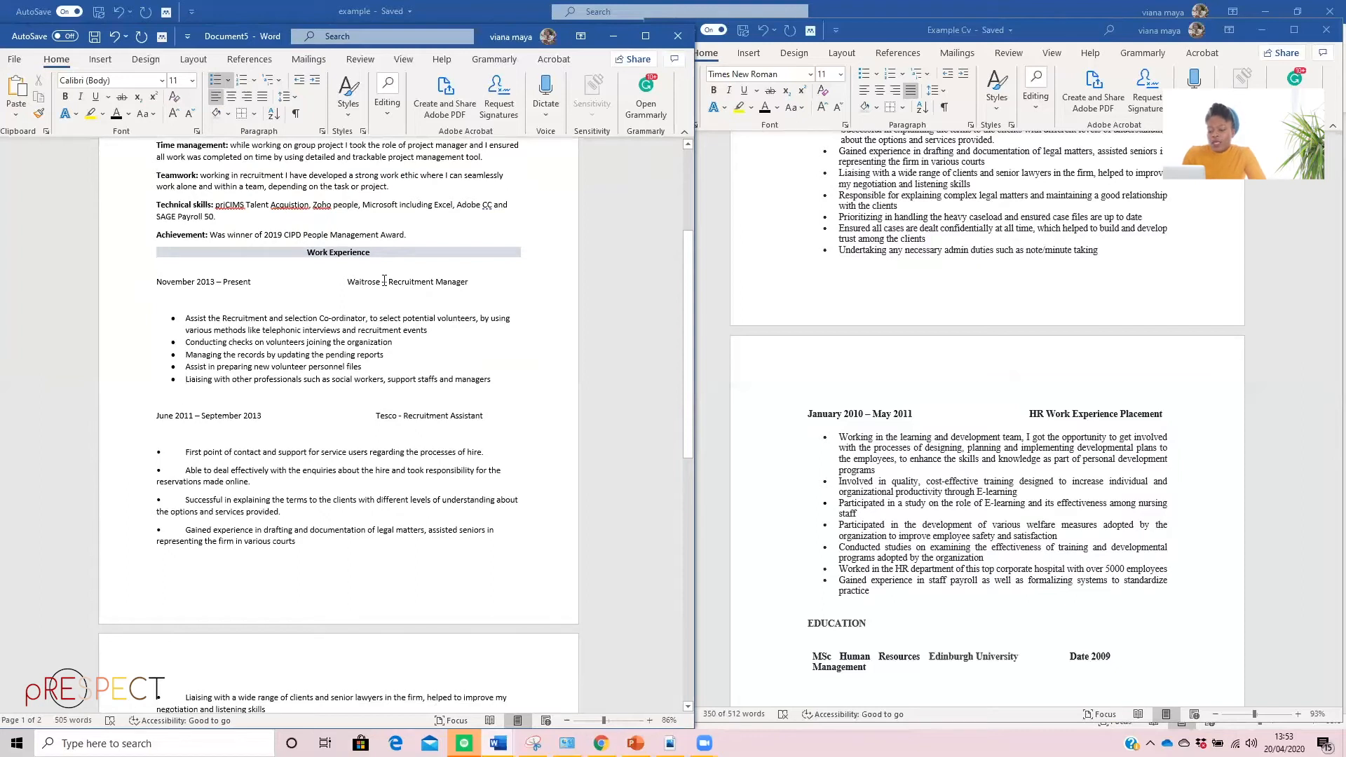
{"action": "left_click_drag", "start_coordinate": [237, 282], "coordinate": [473, 277]}
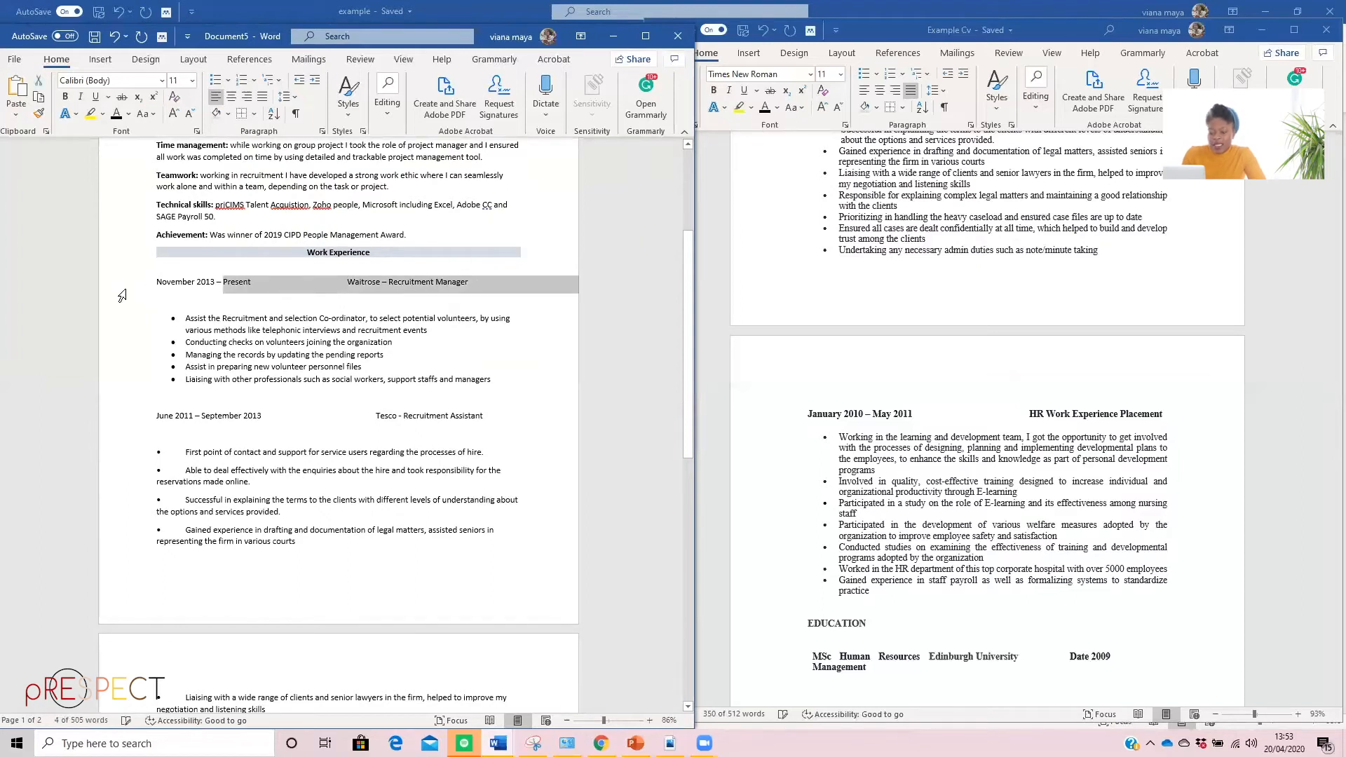
{"action": "left_click", "coordinate": [150, 281]}
{"action": "left_click", "coordinate": [136, 265]}
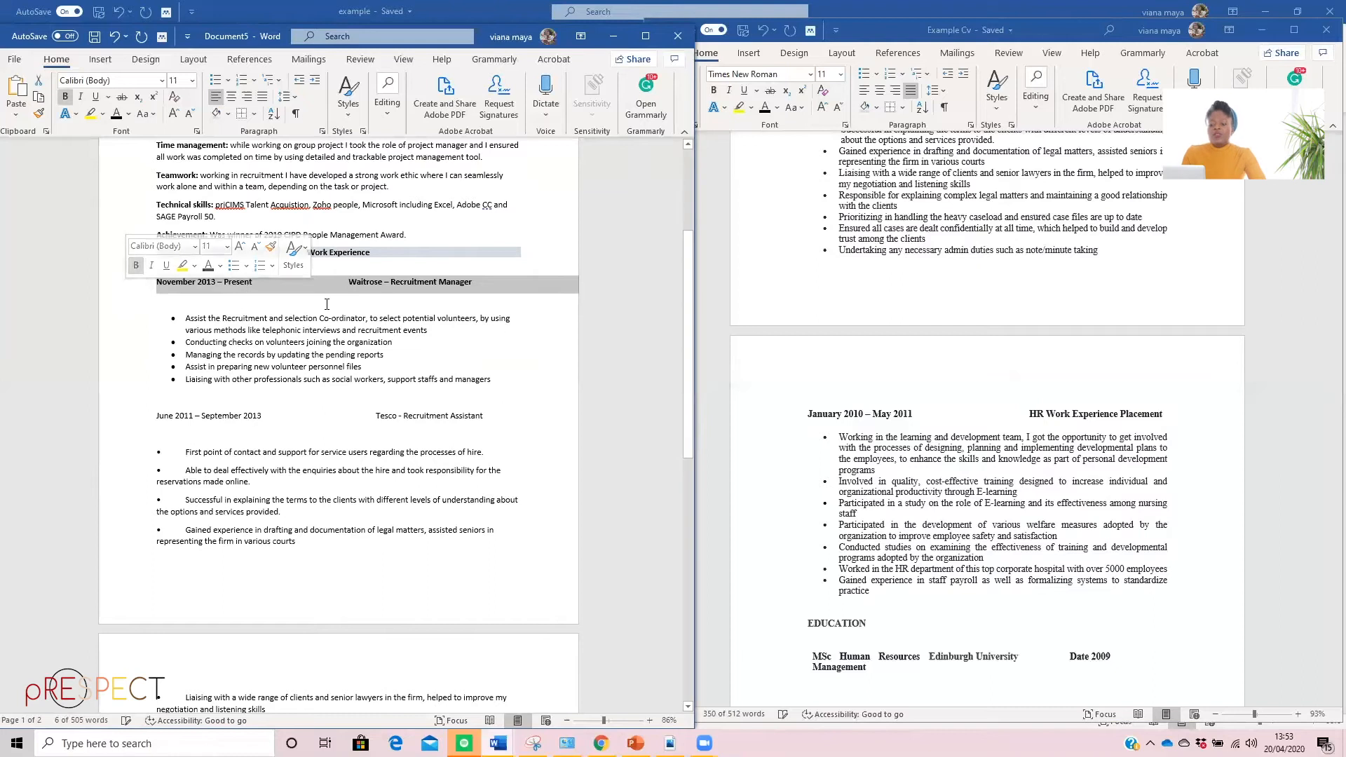
{"action": "scroll", "coordinate": [371, 337], "scroll_direction": "down", "scroll_amount": 1}
{"action": "scroll", "coordinate": [416, 374], "scroll_direction": "up", "scroll_amount": 4}
{"action": "scroll", "coordinate": [416, 374], "scroll_direction": "up", "scroll_amount": 3}
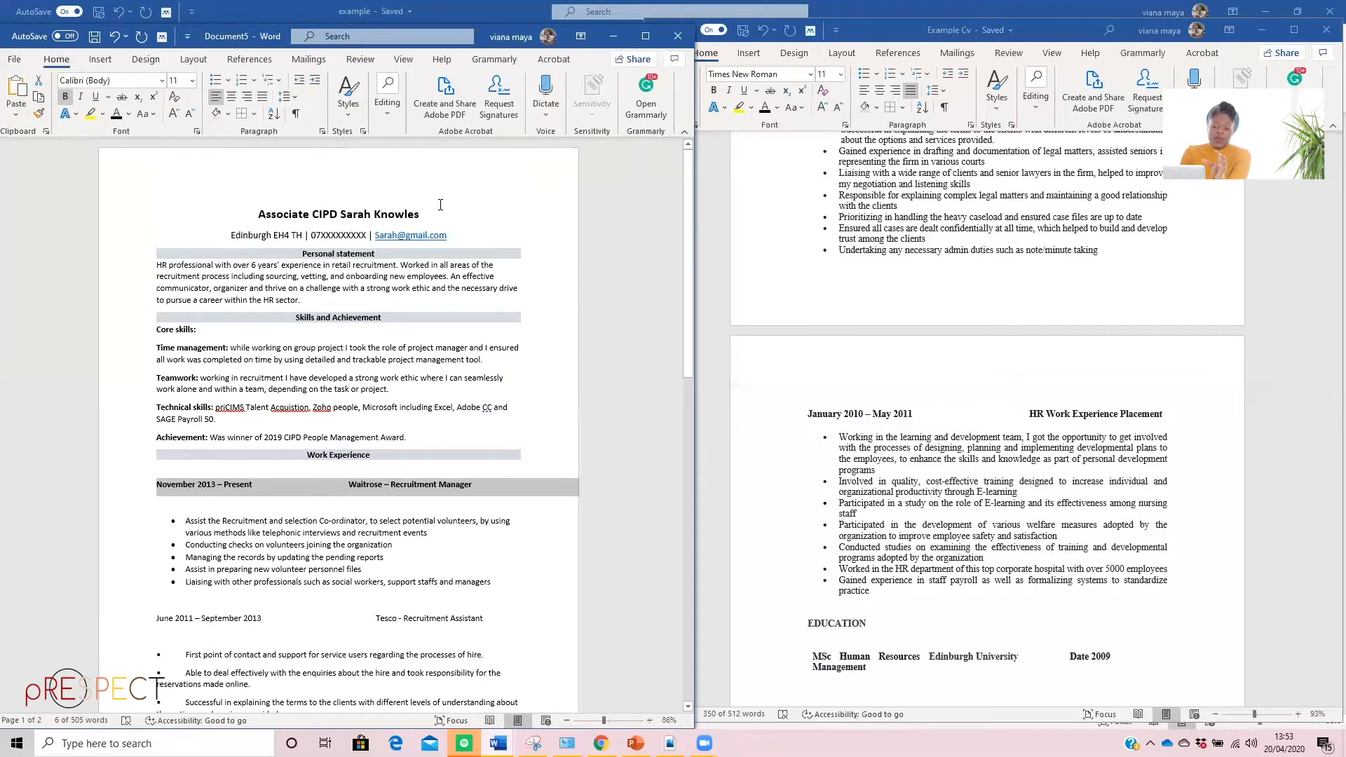
{"action": "left_click", "coordinate": [414, 209]}
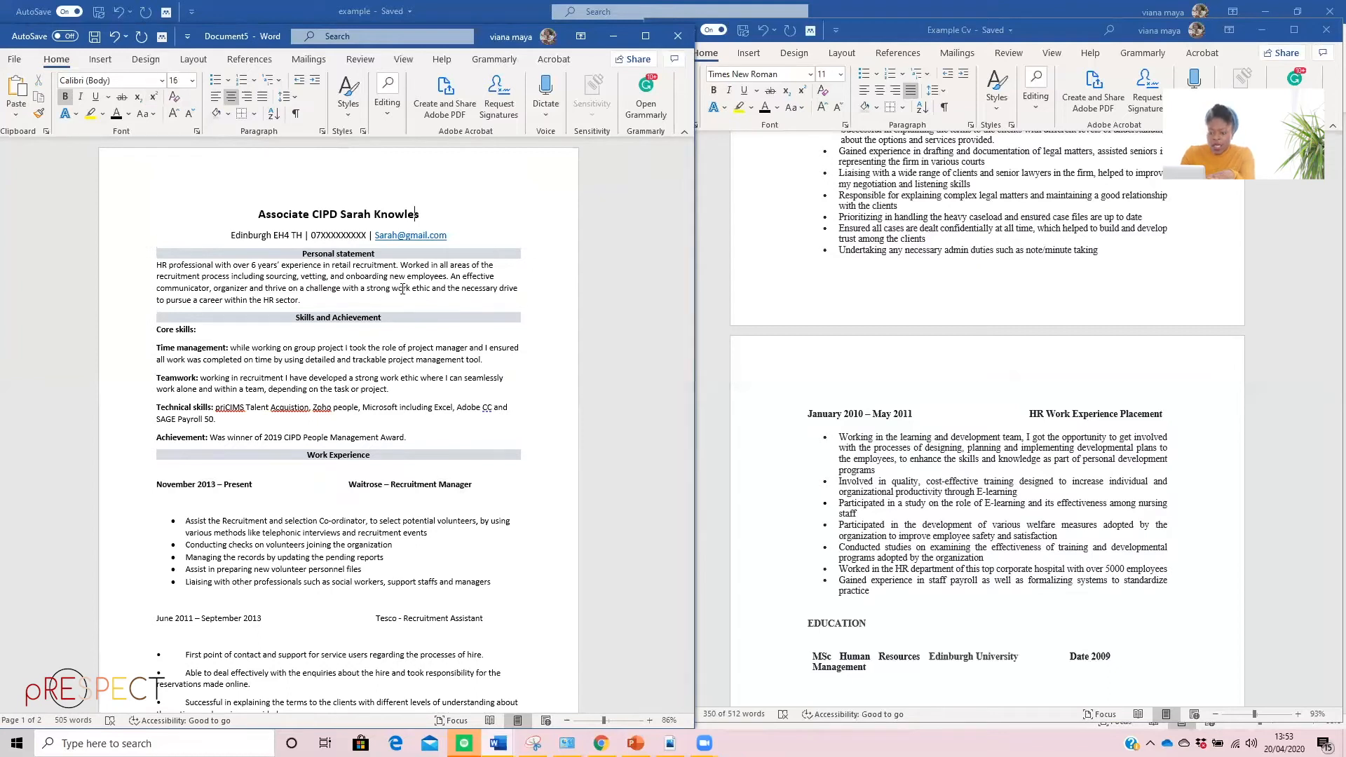
Remove the empty line between the Waitrose job heading and its bulleted list
{"action": "scroll", "coordinate": [303, 324], "scroll_direction": "down", "scroll_amount": 2}
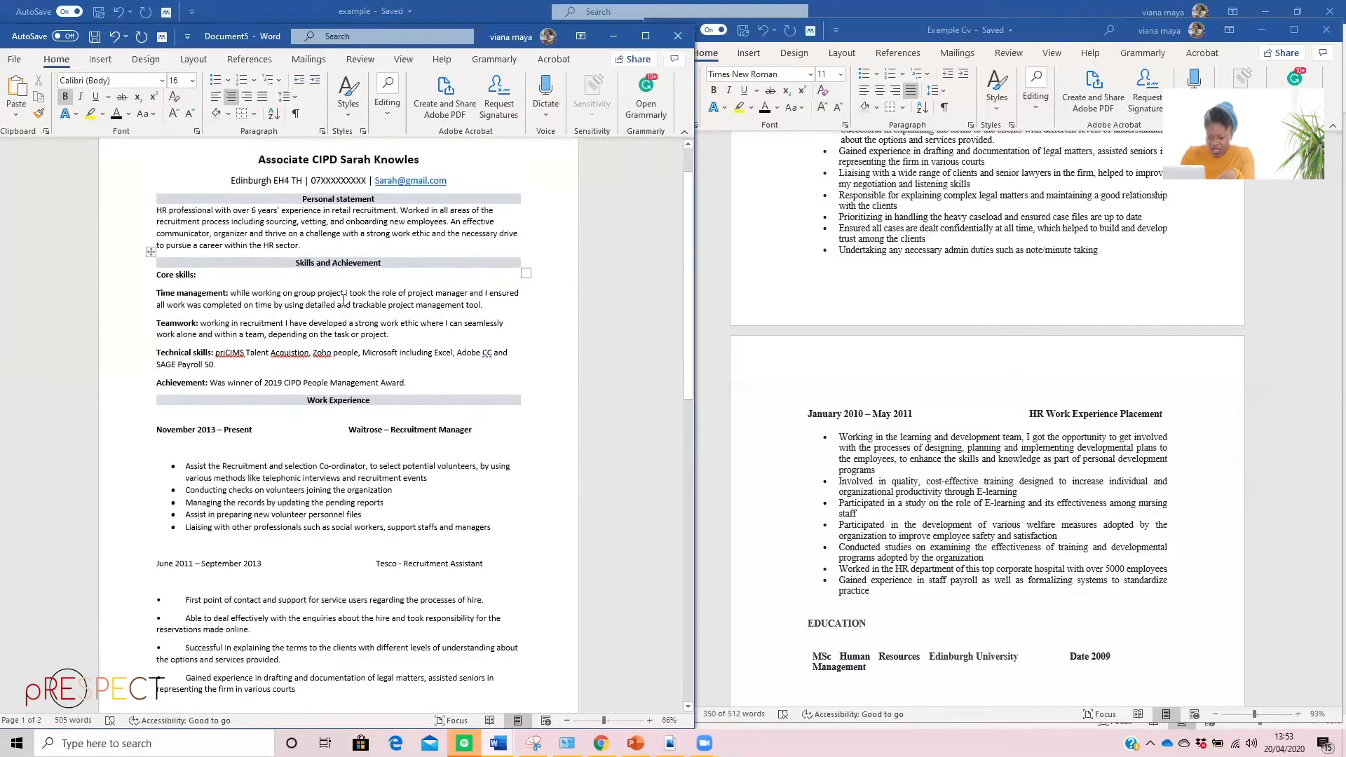
{"action": "scroll", "coordinate": [347, 323], "scroll_direction": "down", "scroll_amount": 1}
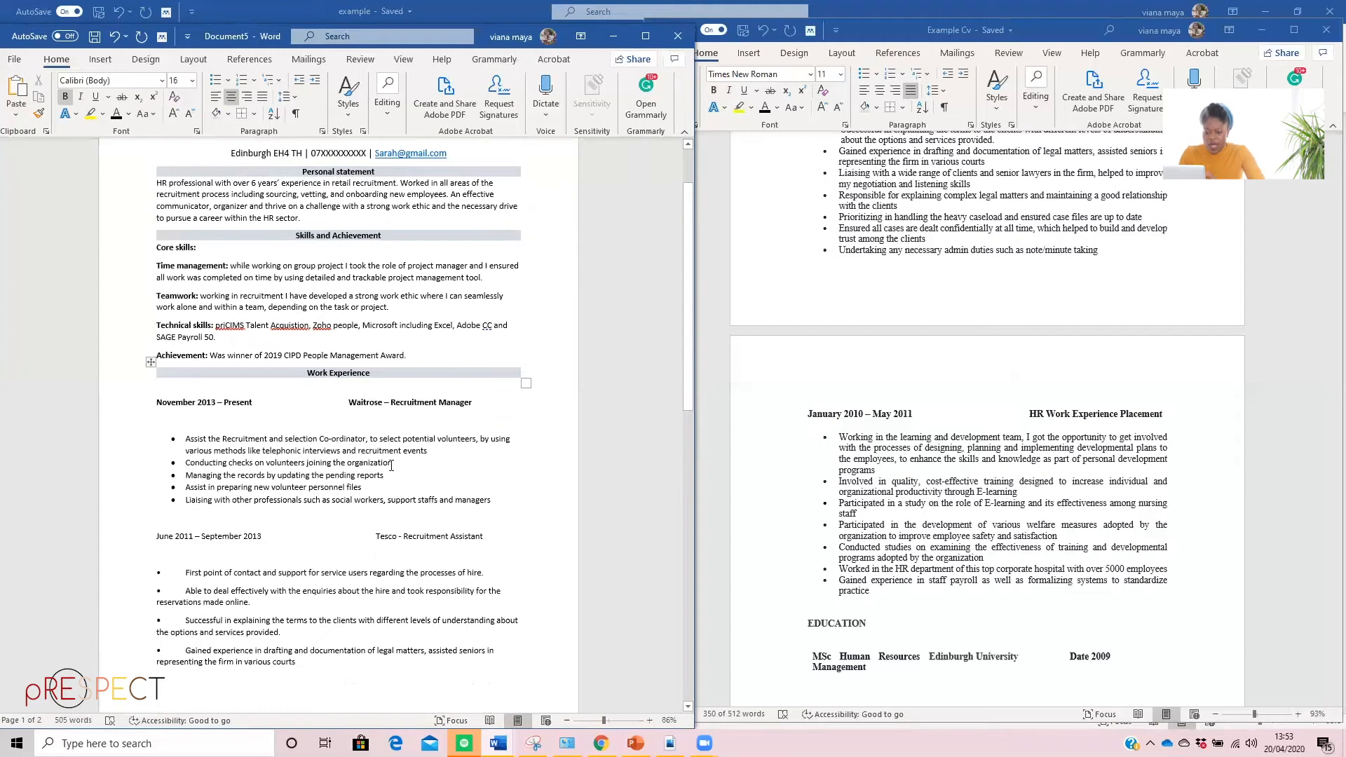
{"action": "scroll", "coordinate": [199, 390], "scroll_direction": "down", "scroll_amount": 1}
{"action": "left_click", "coordinate": [179, 393]}
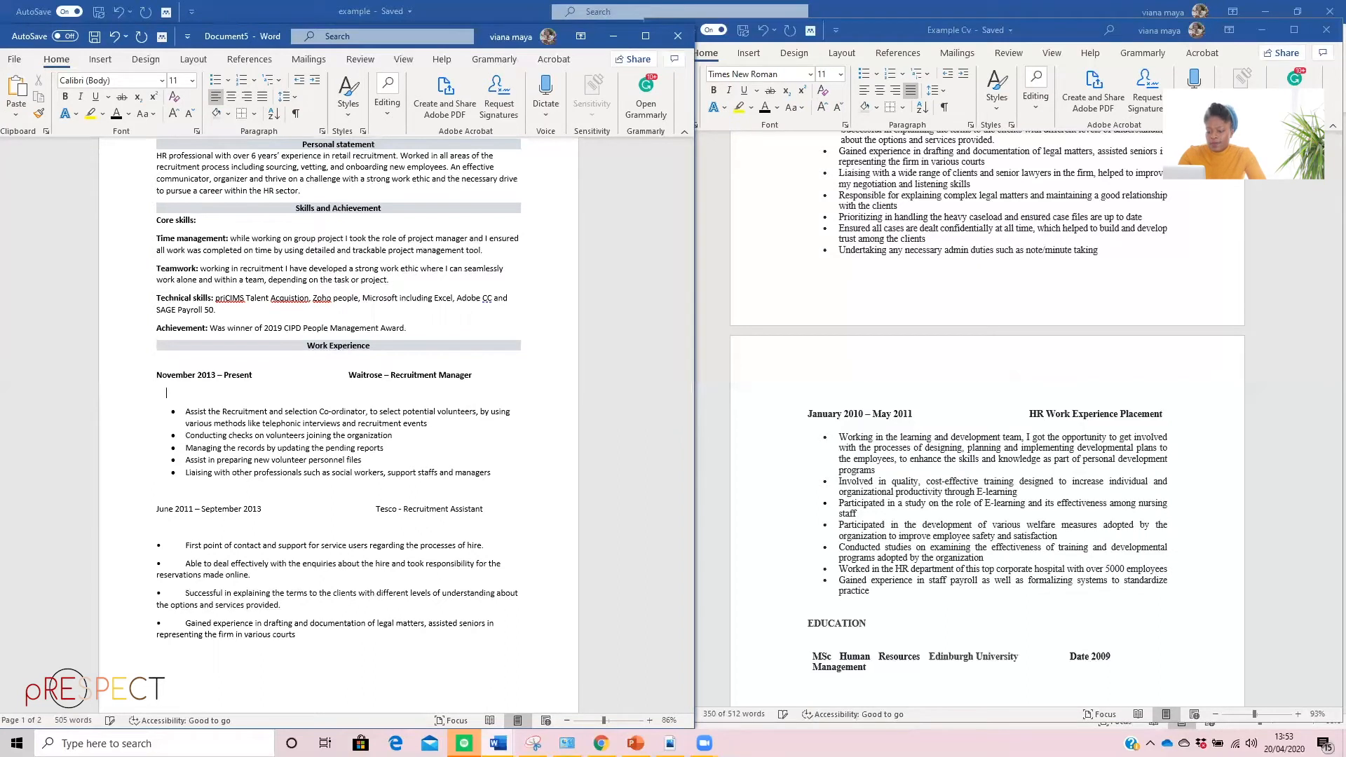
{"action": "key", "text": "BackSpace"}
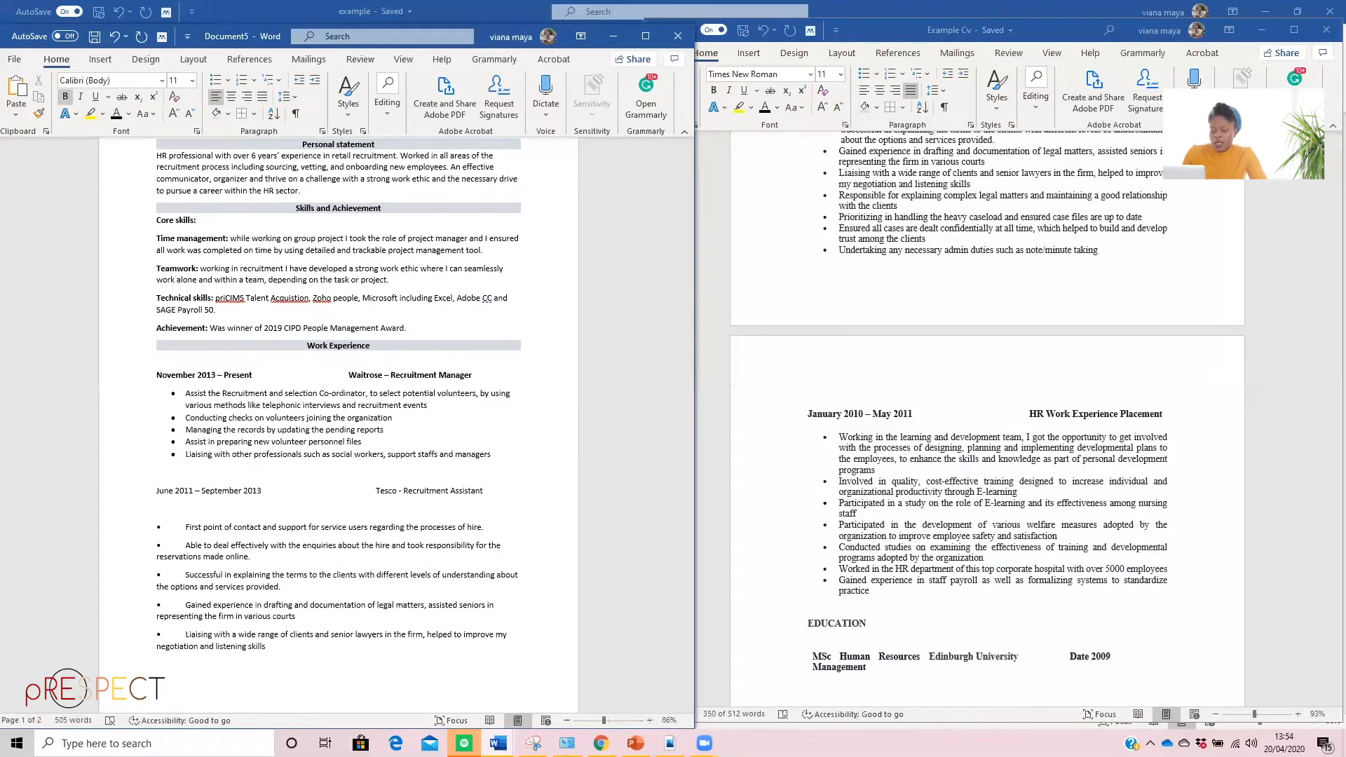
Bold the whole "June 2011 – September 2013" and "Tesco - Recruitment Assistant" line
{"action": "scroll", "coordinate": [476, 375], "scroll_direction": "down", "scroll_amount": 3}
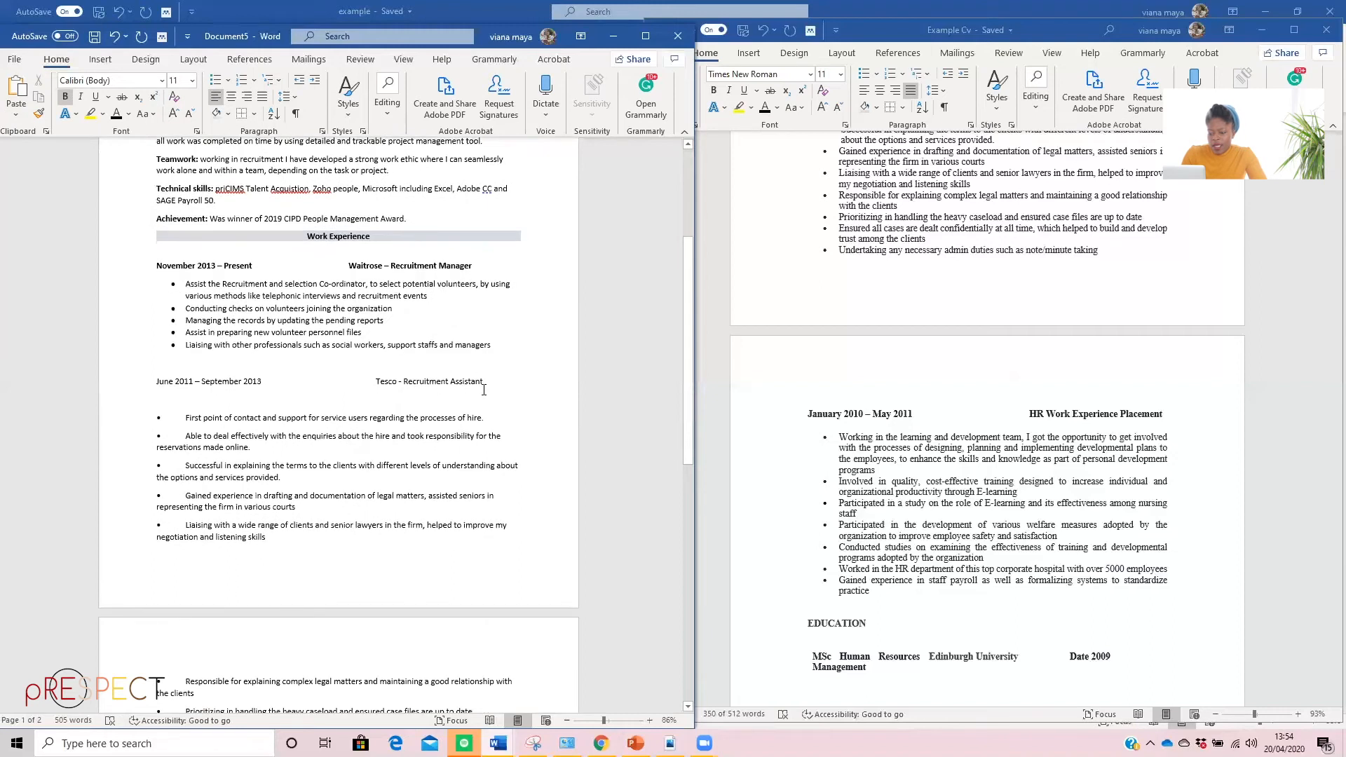
{"action": "left_click_drag", "start_coordinate": [485, 384], "coordinate": [156, 384]}
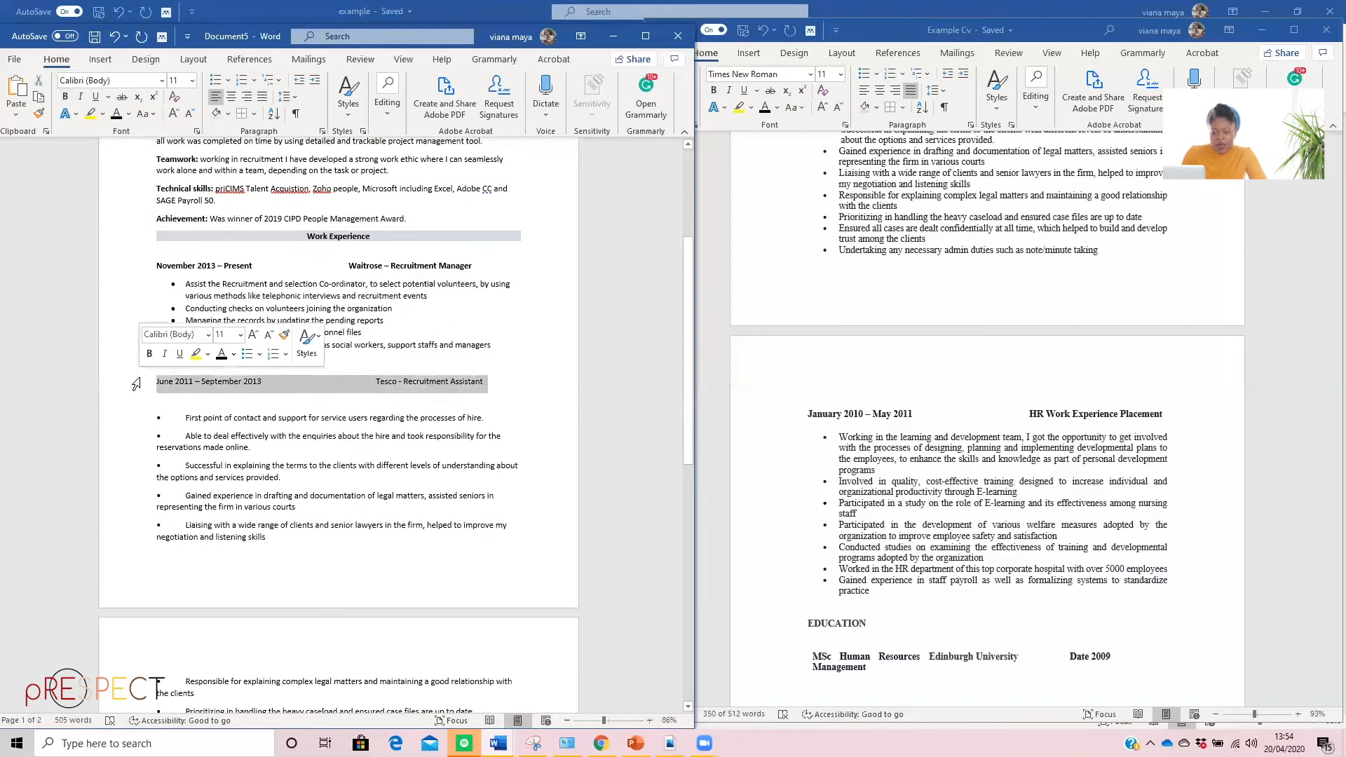
{"action": "left_click", "coordinate": [150, 353]}
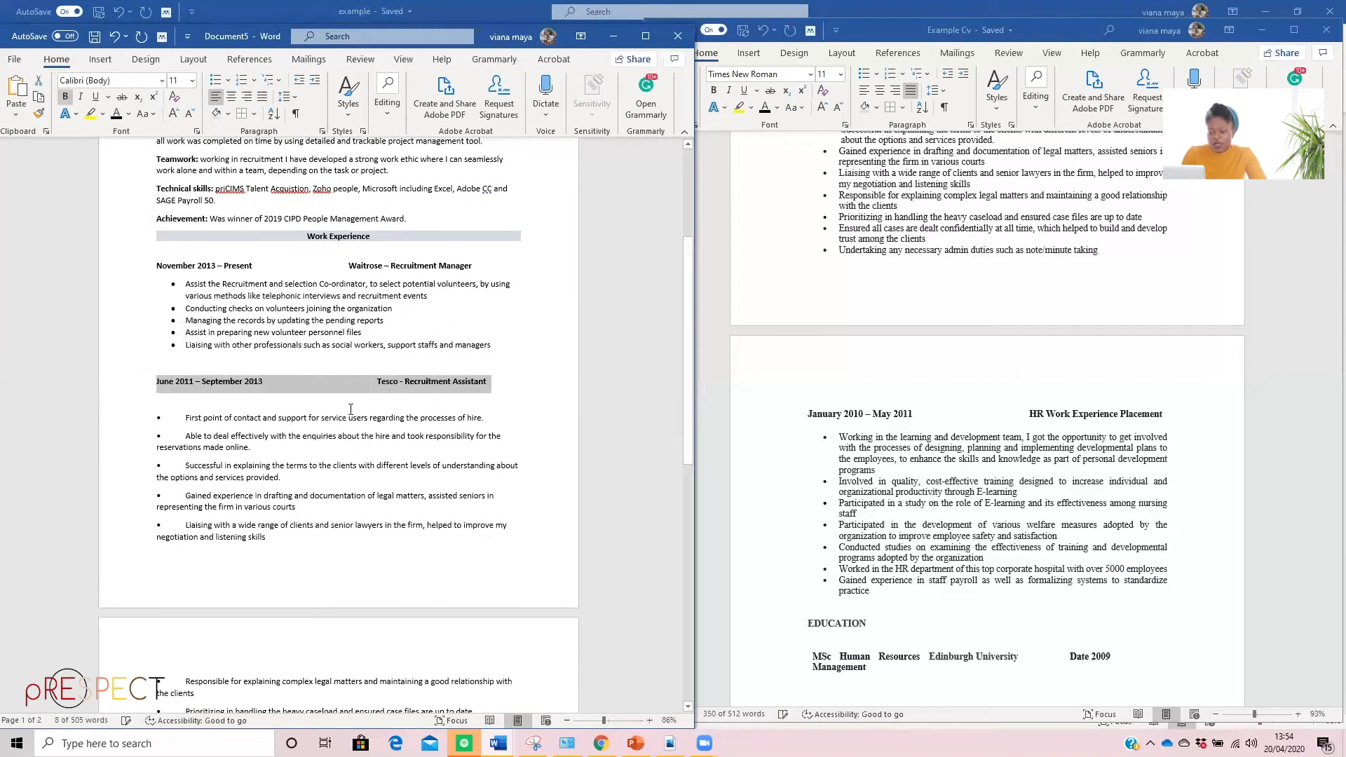
Replace the pasted bullet character before "First point of contact" with proper bullet list formatting
{"action": "left_click", "coordinate": [182, 417]}
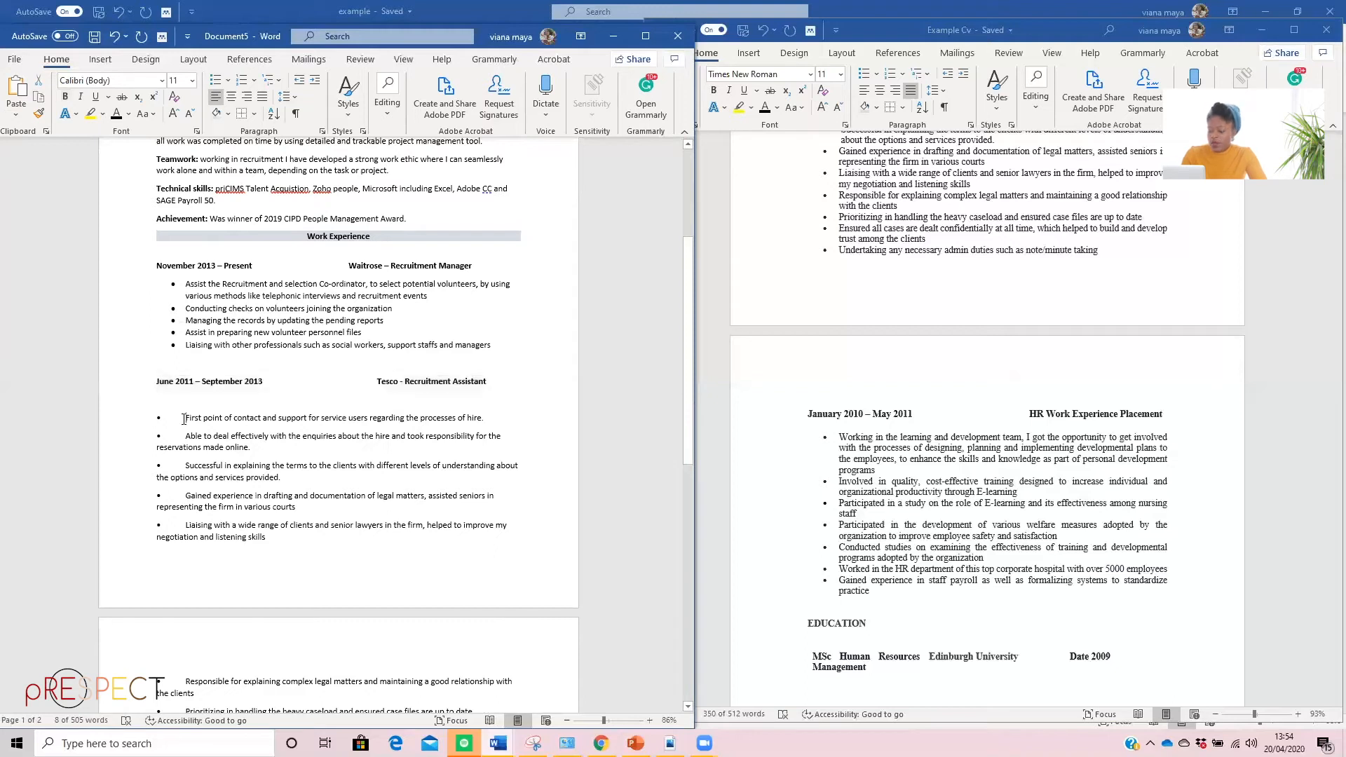
{"action": "key", "text": "BackSpace"}
{"action": "key", "text": "BackSpace"}
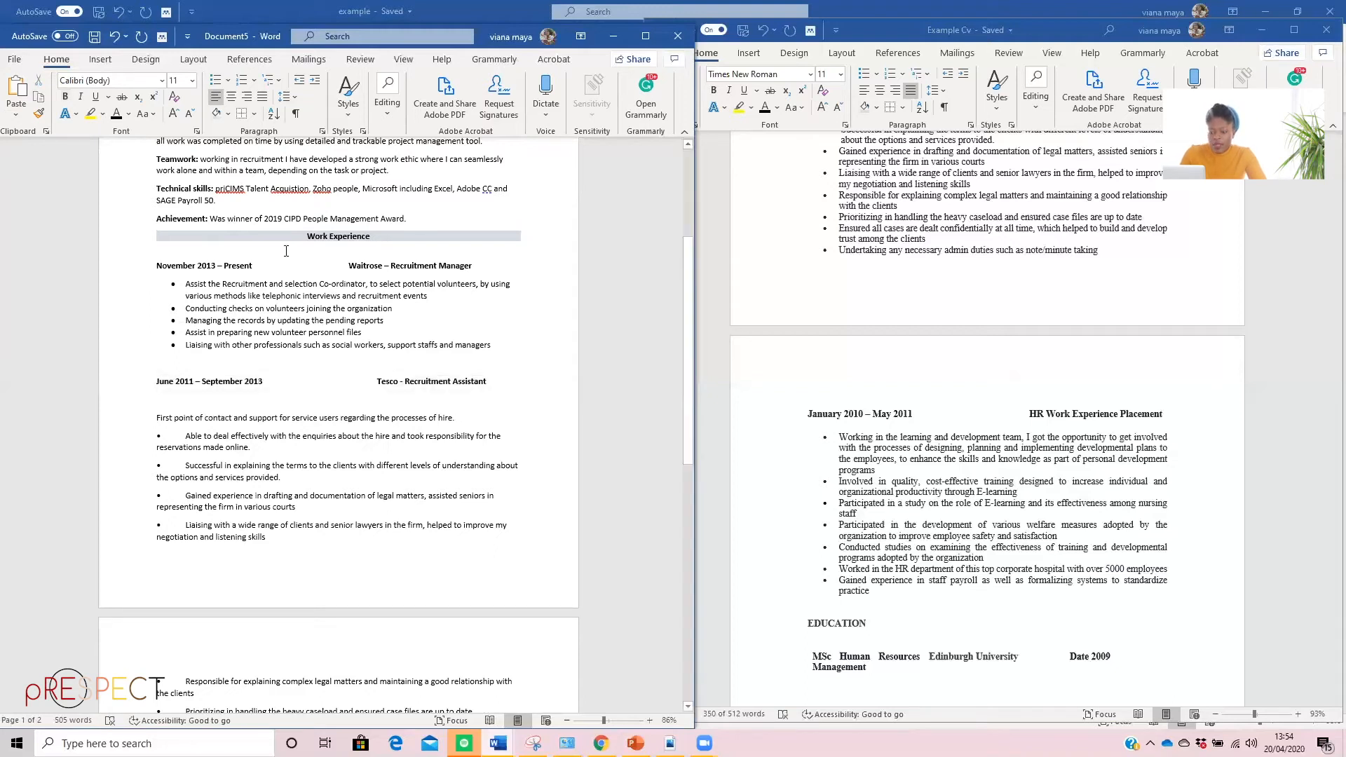
{"action": "left_click", "coordinate": [216, 81]}
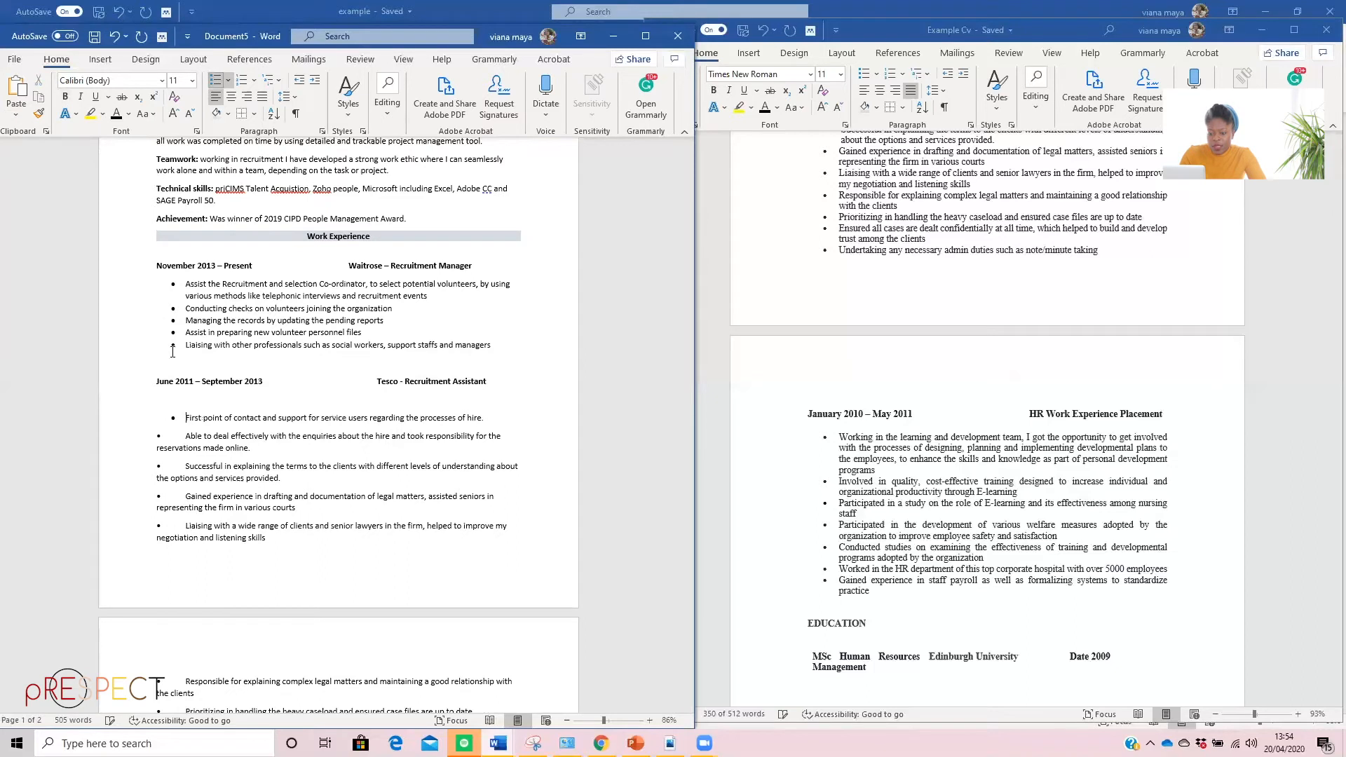
Turn the "Able to deal effectively" and "Successful in explaining" lines into items of the Tesco bulleted list, removing their pasted bullet characters
{"action": "left_click", "coordinate": [185, 436]}
{"action": "key", "text": "BackSpace"}
{"action": "key", "text": "BackSpace"}
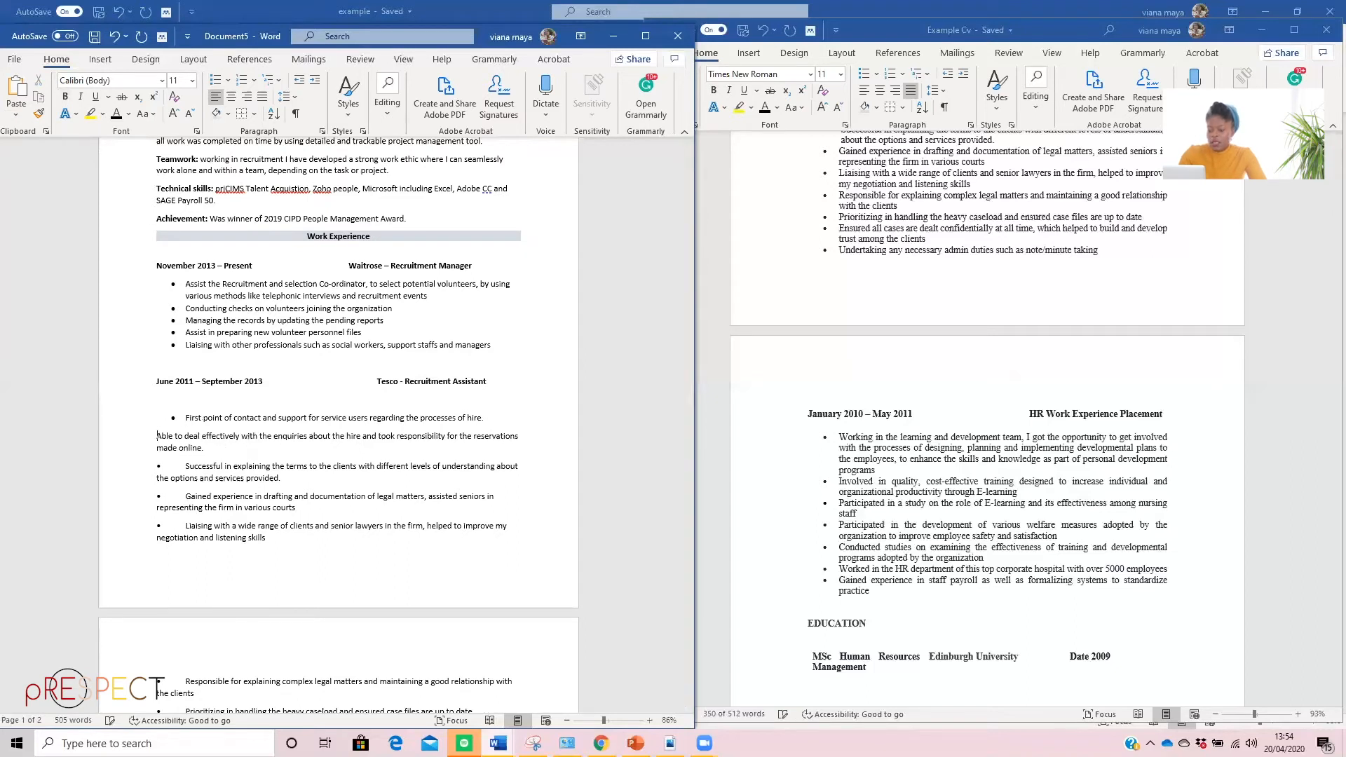
{"action": "key", "text": "BackSpace"}
{"action": "key", "text": "Return"}
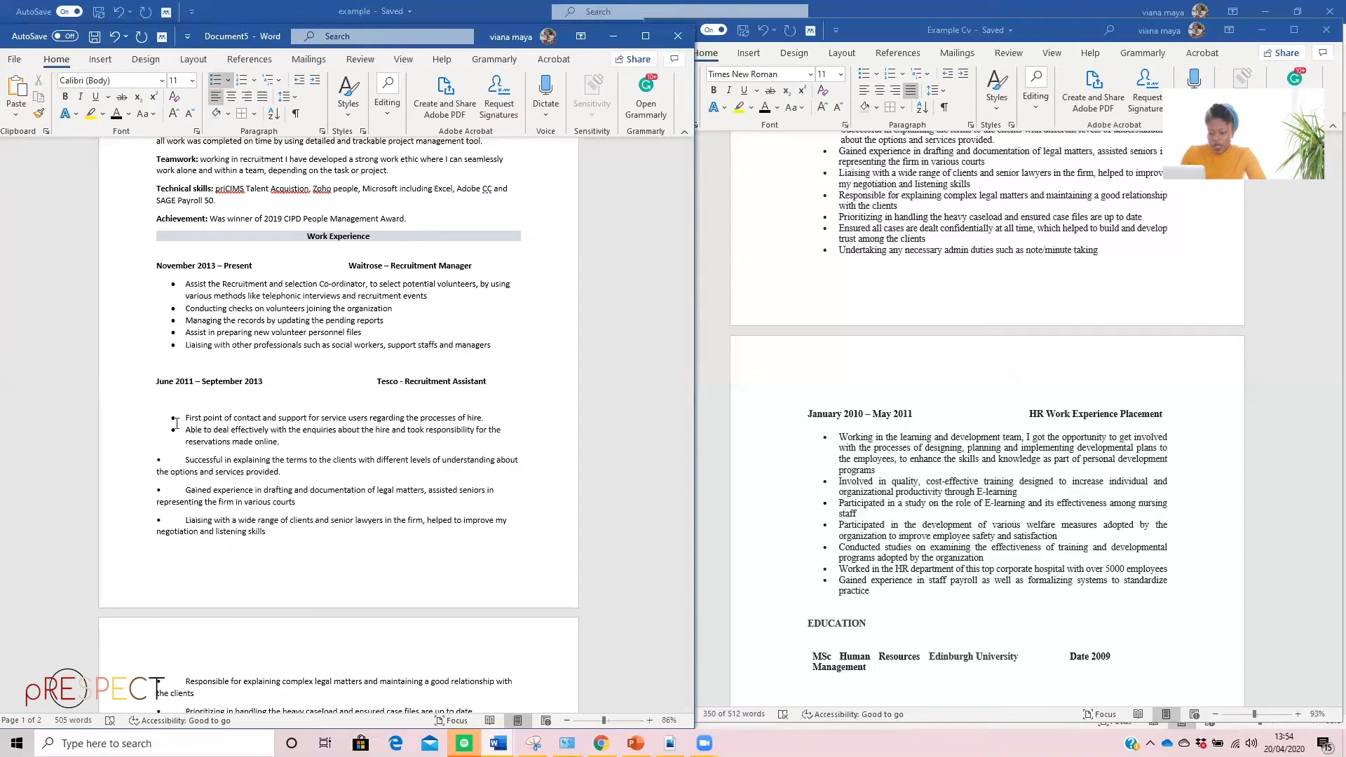
{"action": "left_click", "coordinate": [190, 452]}
{"action": "key", "text": "BackSpace"}
{"action": "key", "text": "BackSpace"}
{"action": "key", "text": "BackSpace"}
{"action": "key", "text": "Return"}
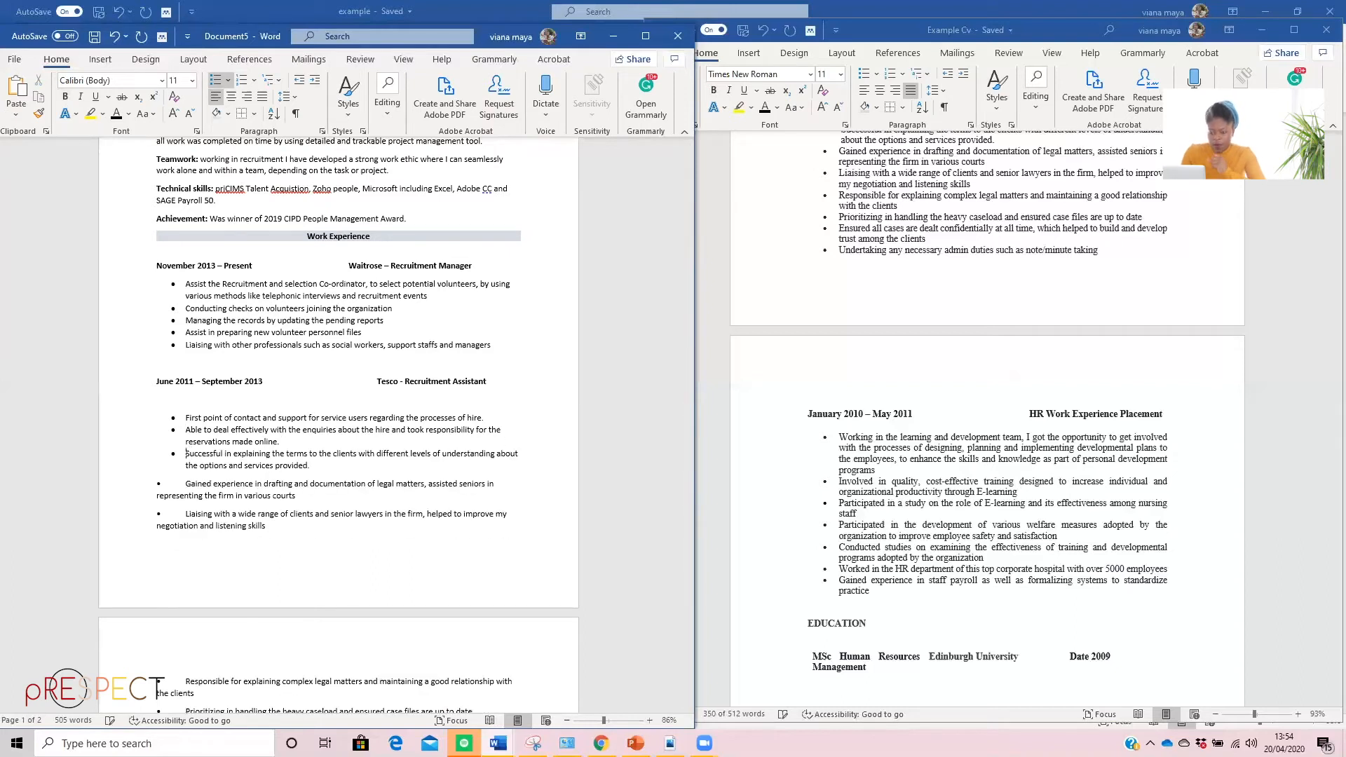
Turn the "Gained experience in drafting" and "Liaising with a wide range of clients" lines into items of the Tesco bulleted list, without their pasted bullets
{"action": "left_click", "coordinate": [184, 483]}
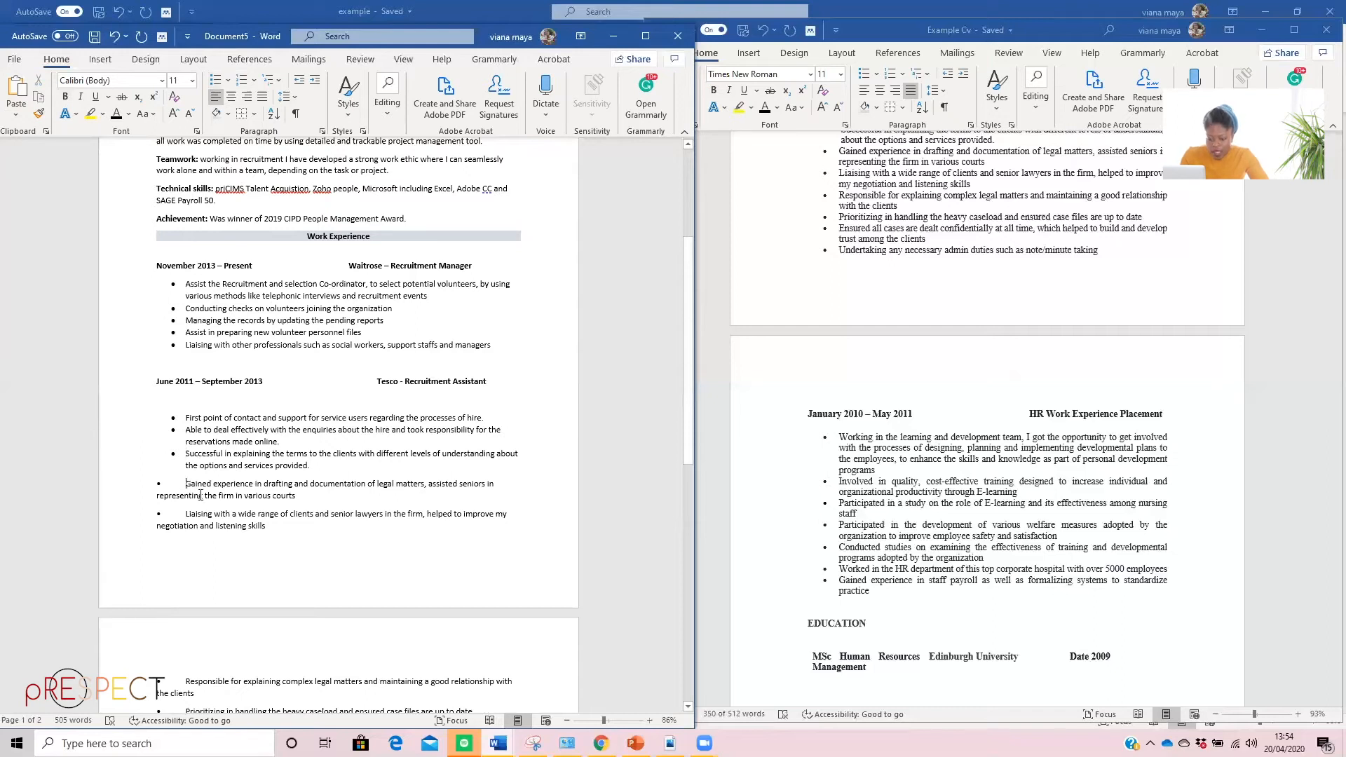
{"action": "key", "text": "BackSpace"}
{"action": "key", "text": "BackSpace"}
{"action": "key", "text": "BackSpace"}
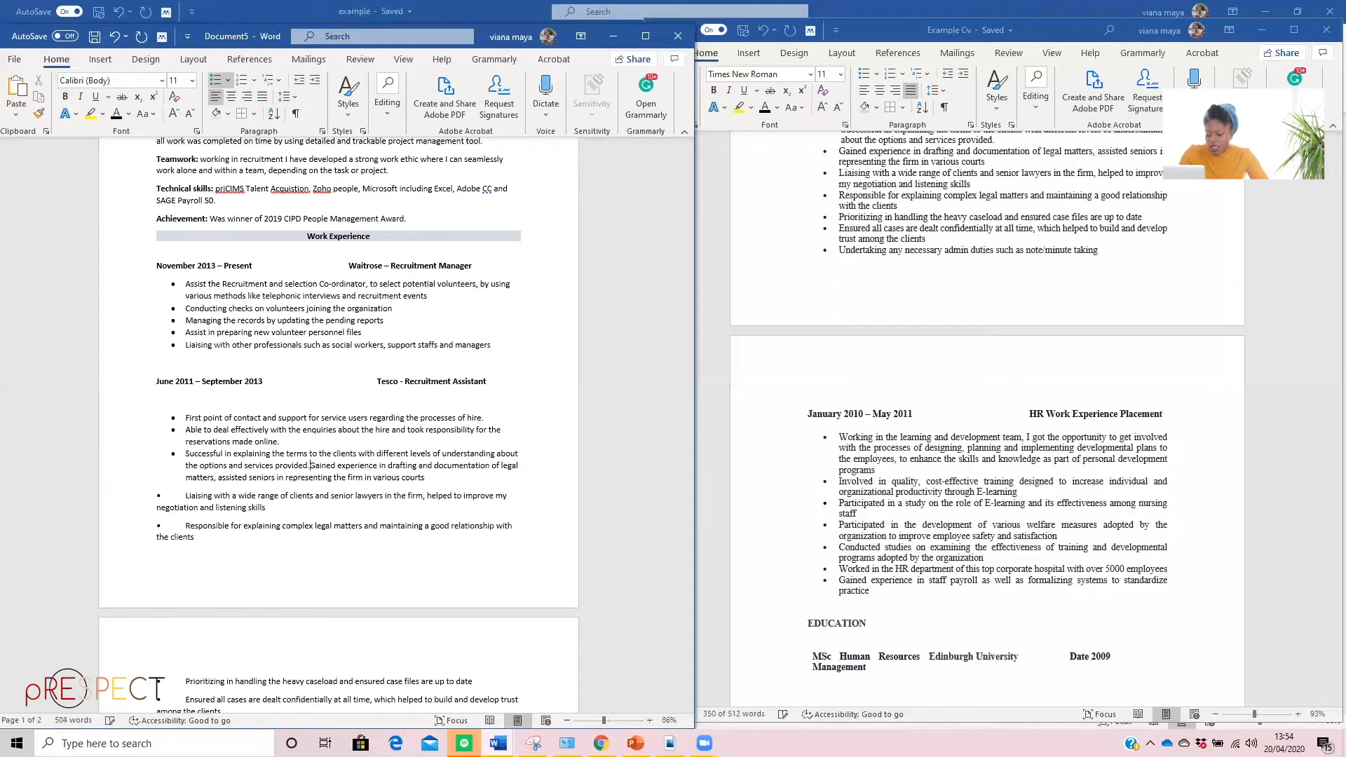
{"action": "key", "text": "Return"}
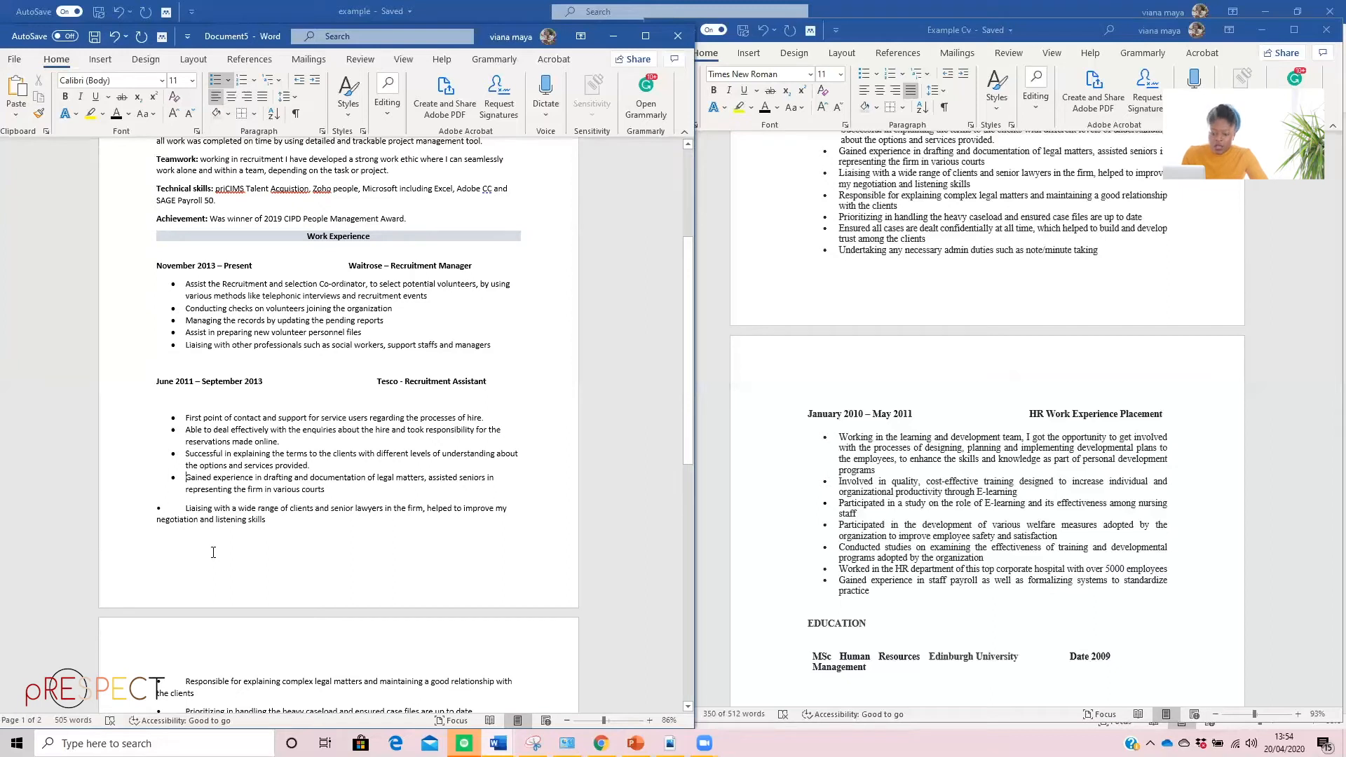
{"action": "left_click", "coordinate": [185, 508]}
{"action": "key", "text": "BackSpace"}
{"action": "key", "text": "BackSpace"}
{"action": "key", "text": "BackSpace"}
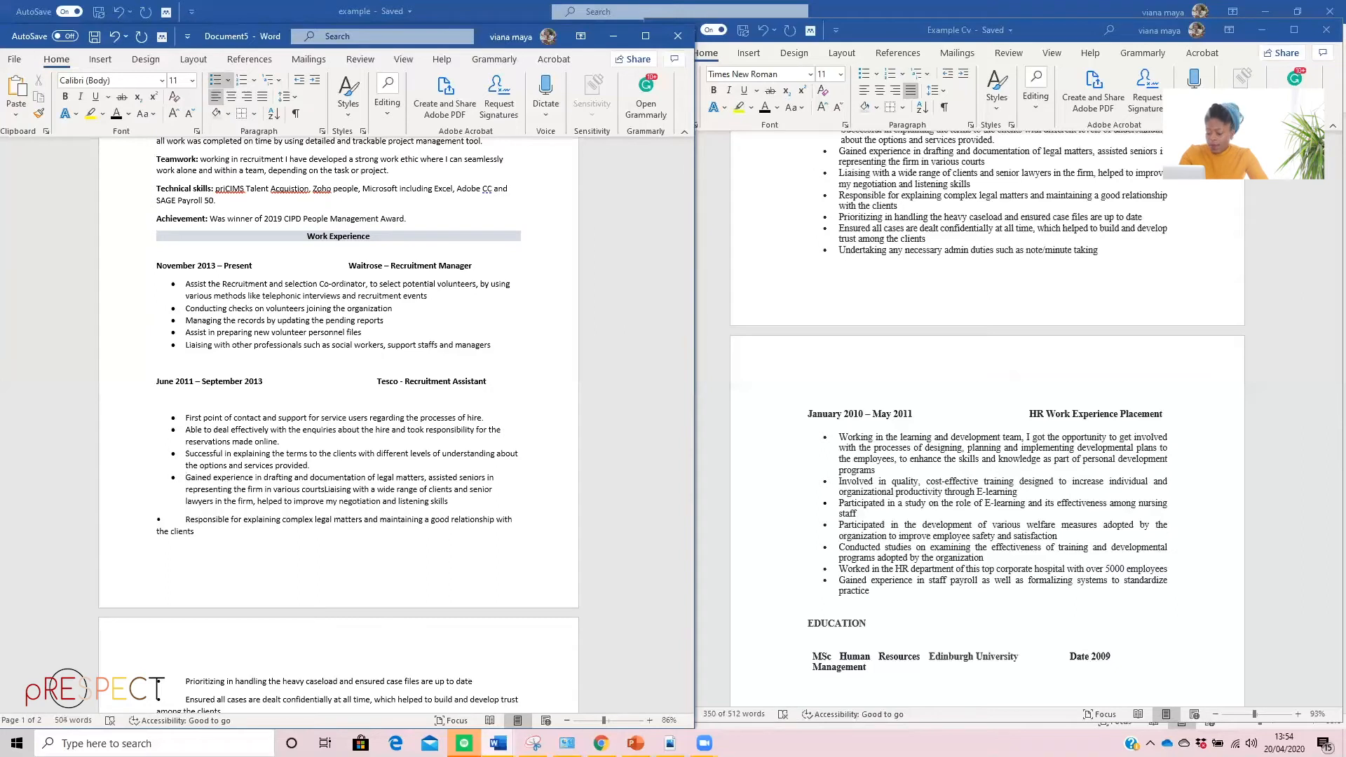
{"action": "key", "text": "Return"}
Make "Responsible for explaining complex legal matters" an item of the Tesco bulleted list, removing its pasted bullet character
{"action": "left_click", "coordinate": [187, 534]}
{"action": "key", "text": "BackSpace"}
{"action": "key", "text": "BackSpace"}
{"action": "key", "text": "BackSpace"}
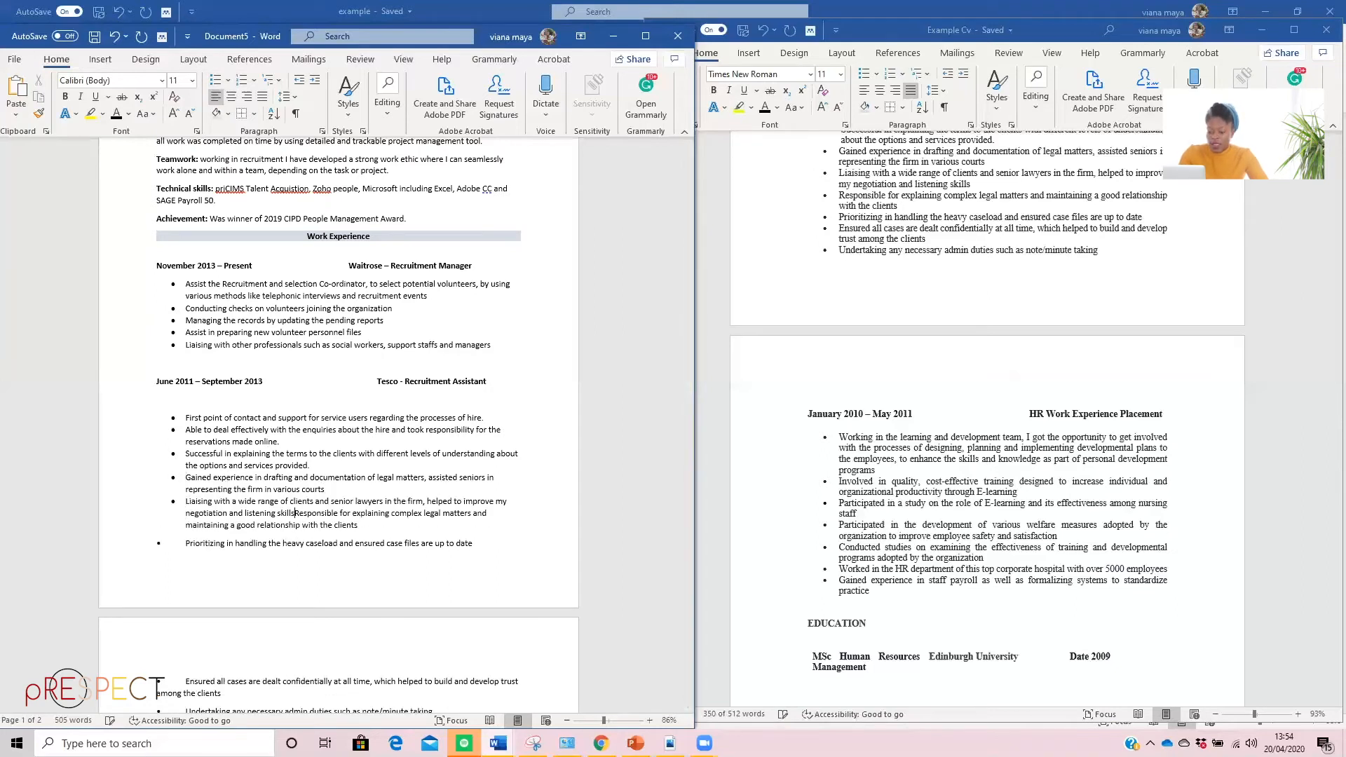
{"action": "key", "text": "Return"}
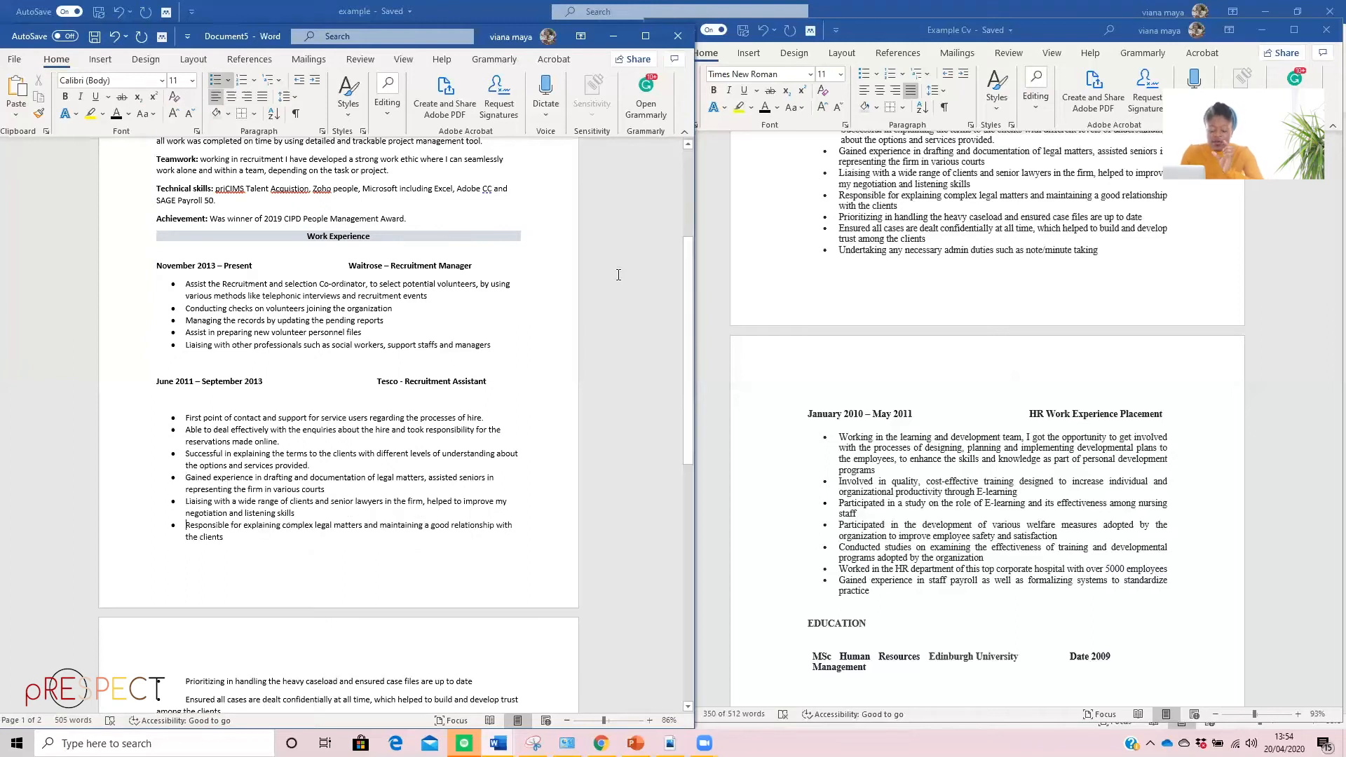
Add a full stop to the end of each of the five bullet items under the Waitrose job
{"action": "scroll", "coordinate": [298, 234], "scroll_direction": "up", "scroll_amount": 3}
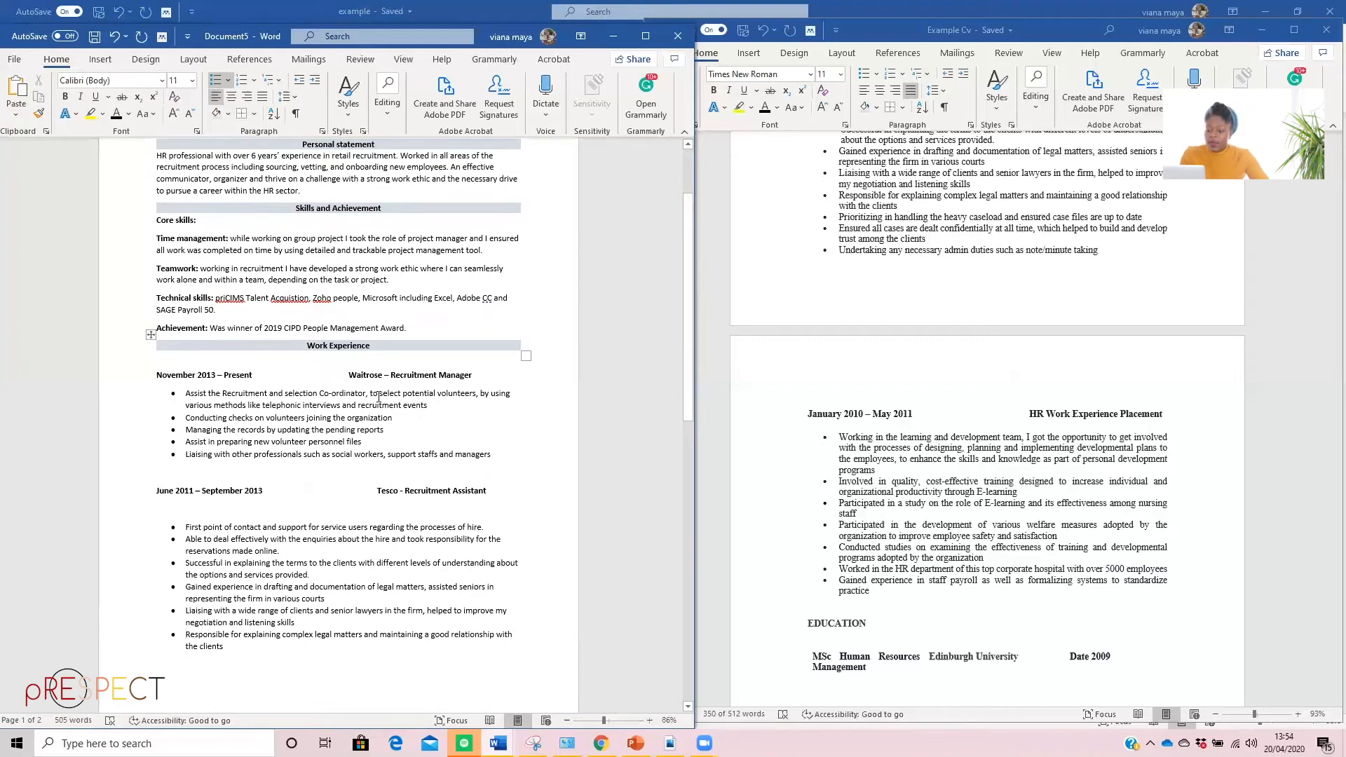
{"action": "type", "text": "."}
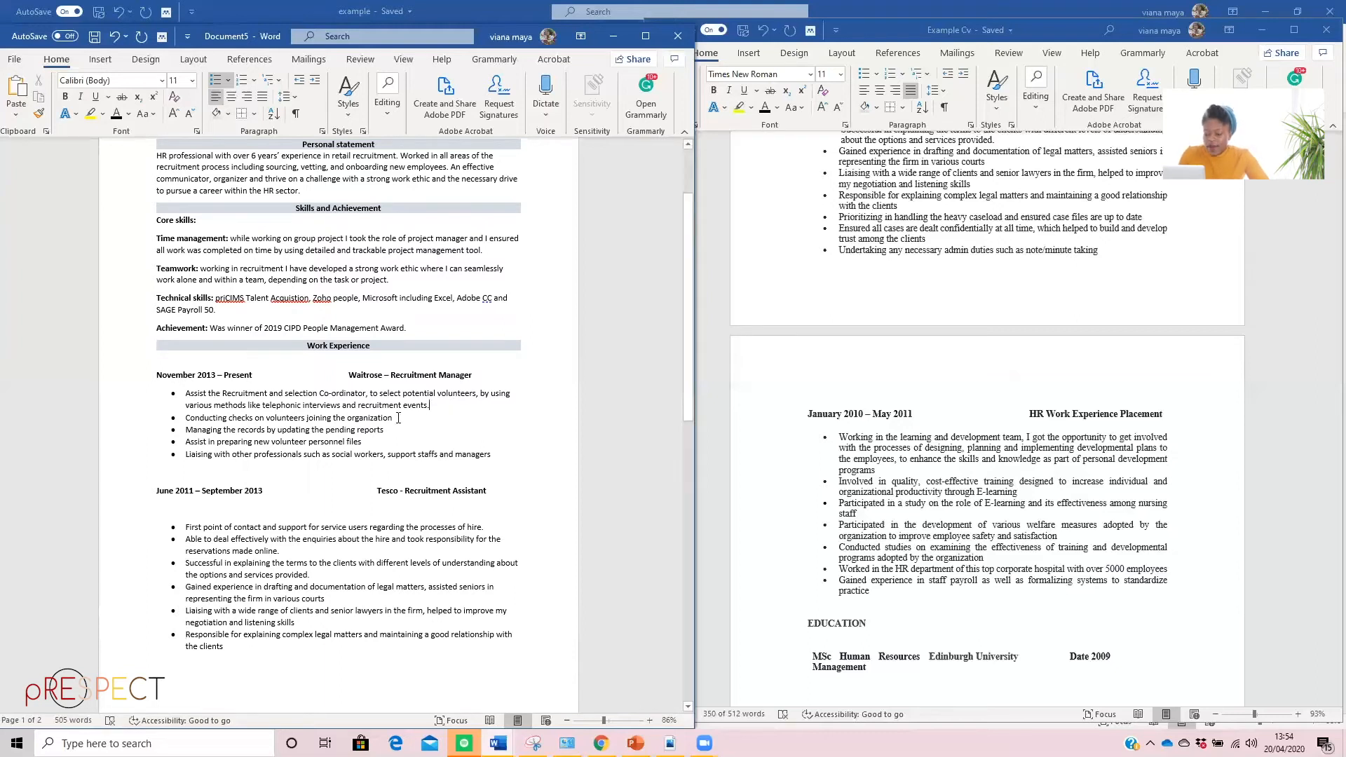
{"action": "type", "text": "."}
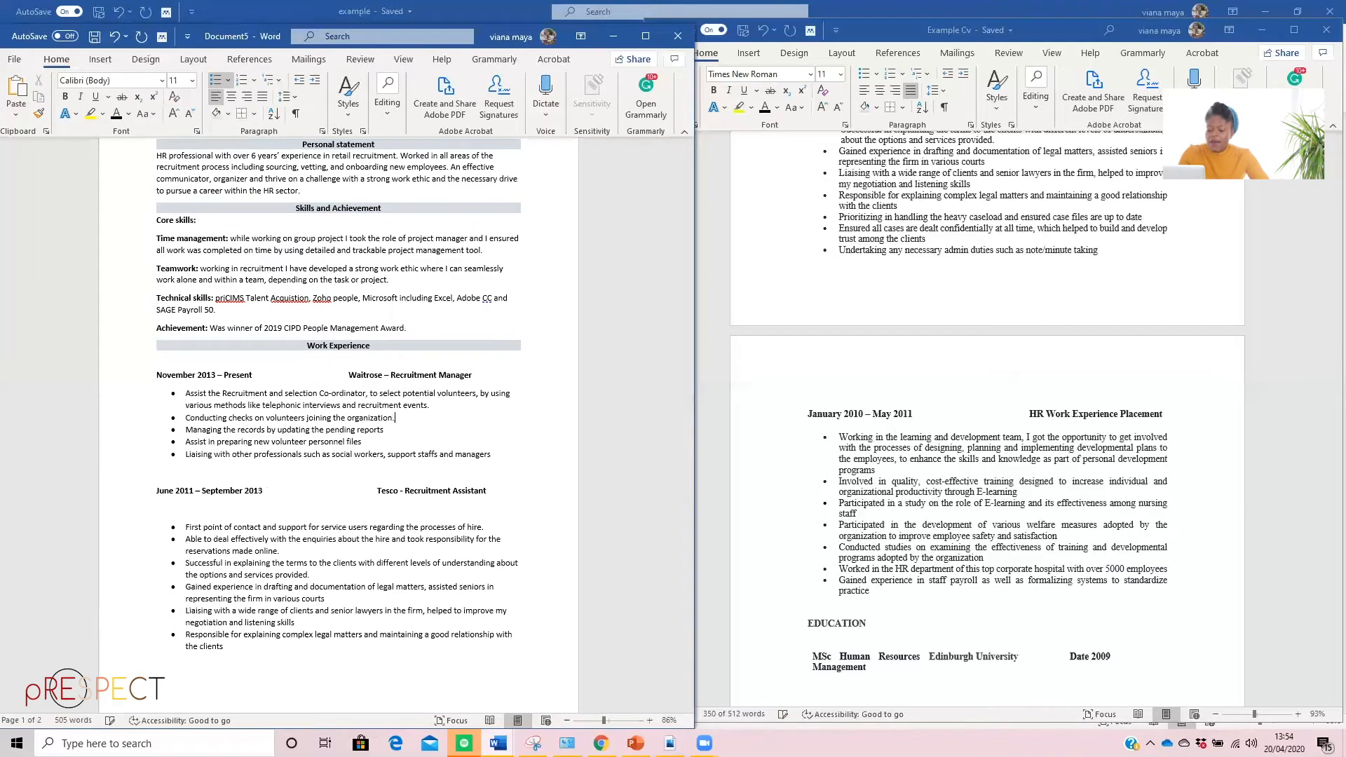
{"action": "key", "text": "Down"}
{"action": "type", "text": "."}
{"action": "left_click", "coordinate": [364, 443]}
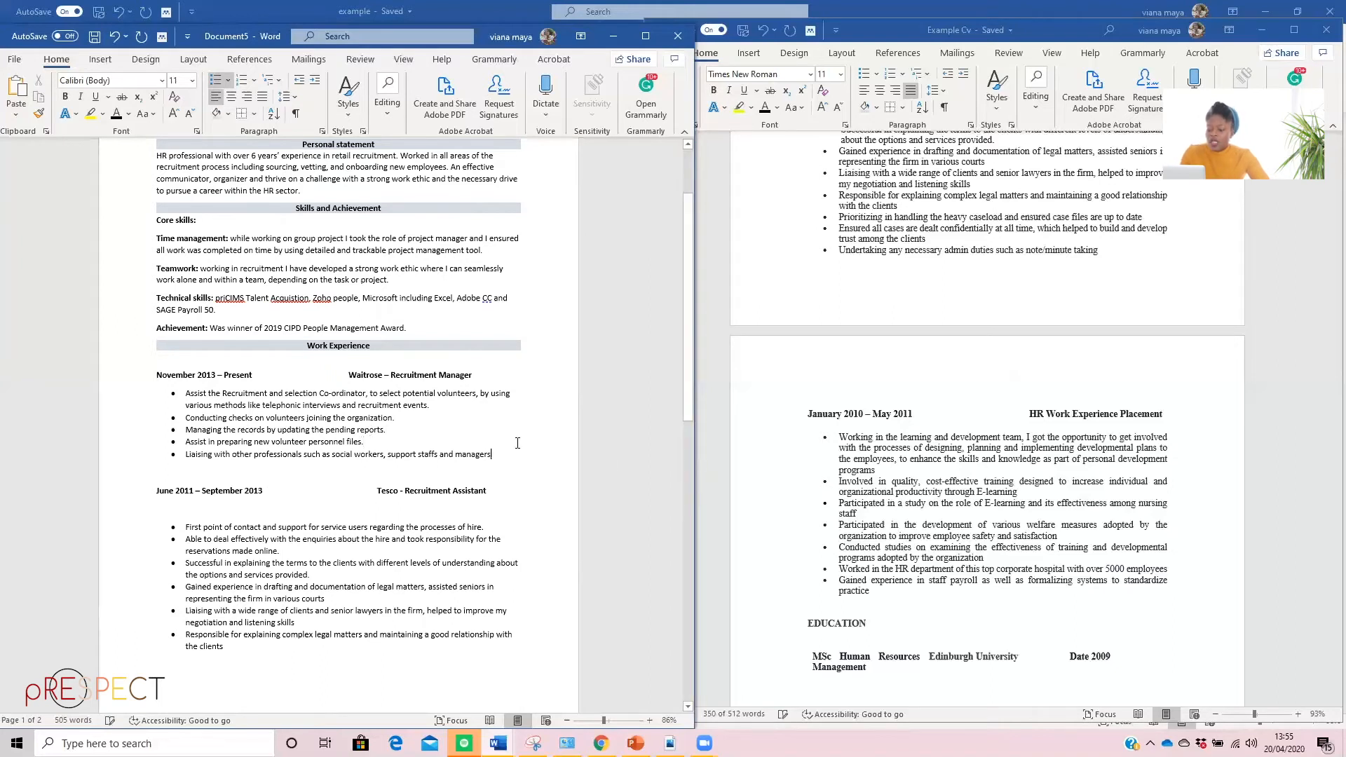
{"action": "type", "text": "."}
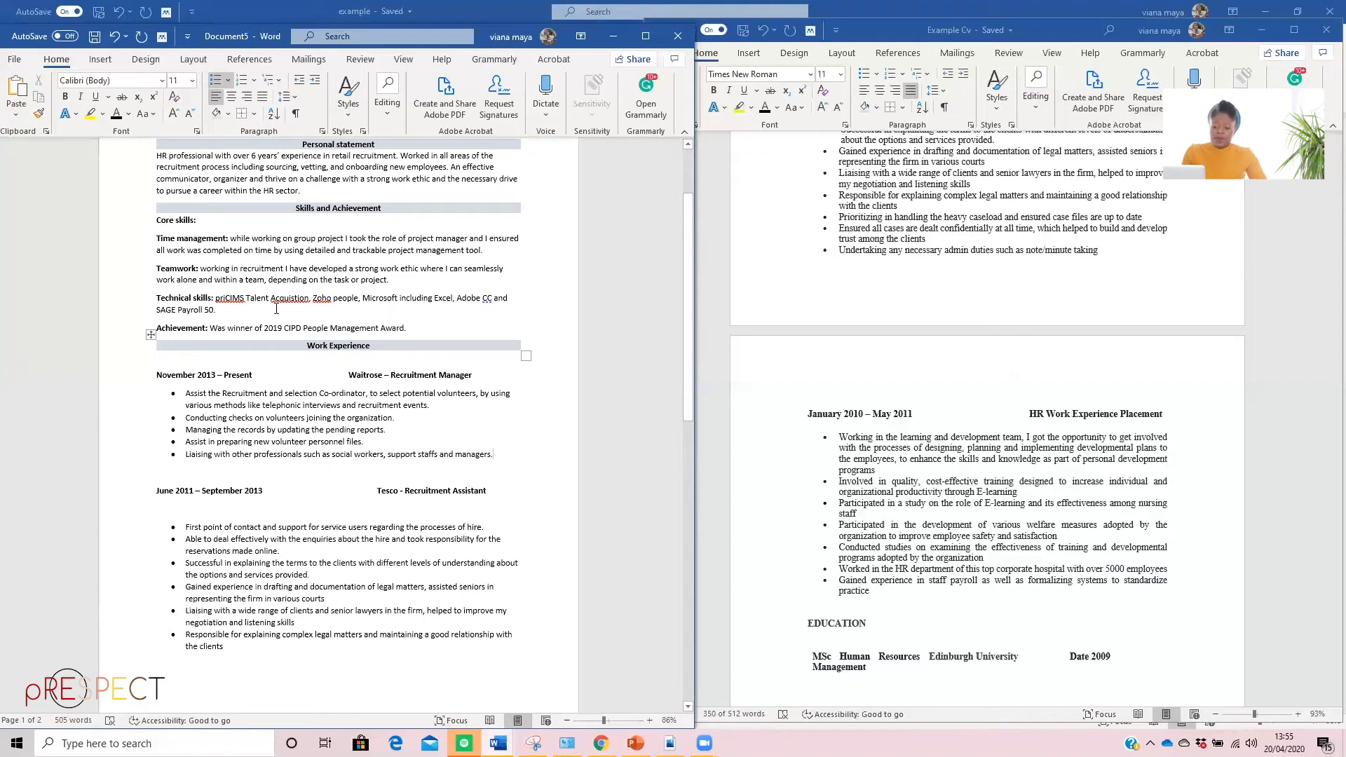
Correct the start of the Technical skills line to read "iCIMS Talent Acquisition"
{"action": "left_click", "coordinate": [222, 298]}
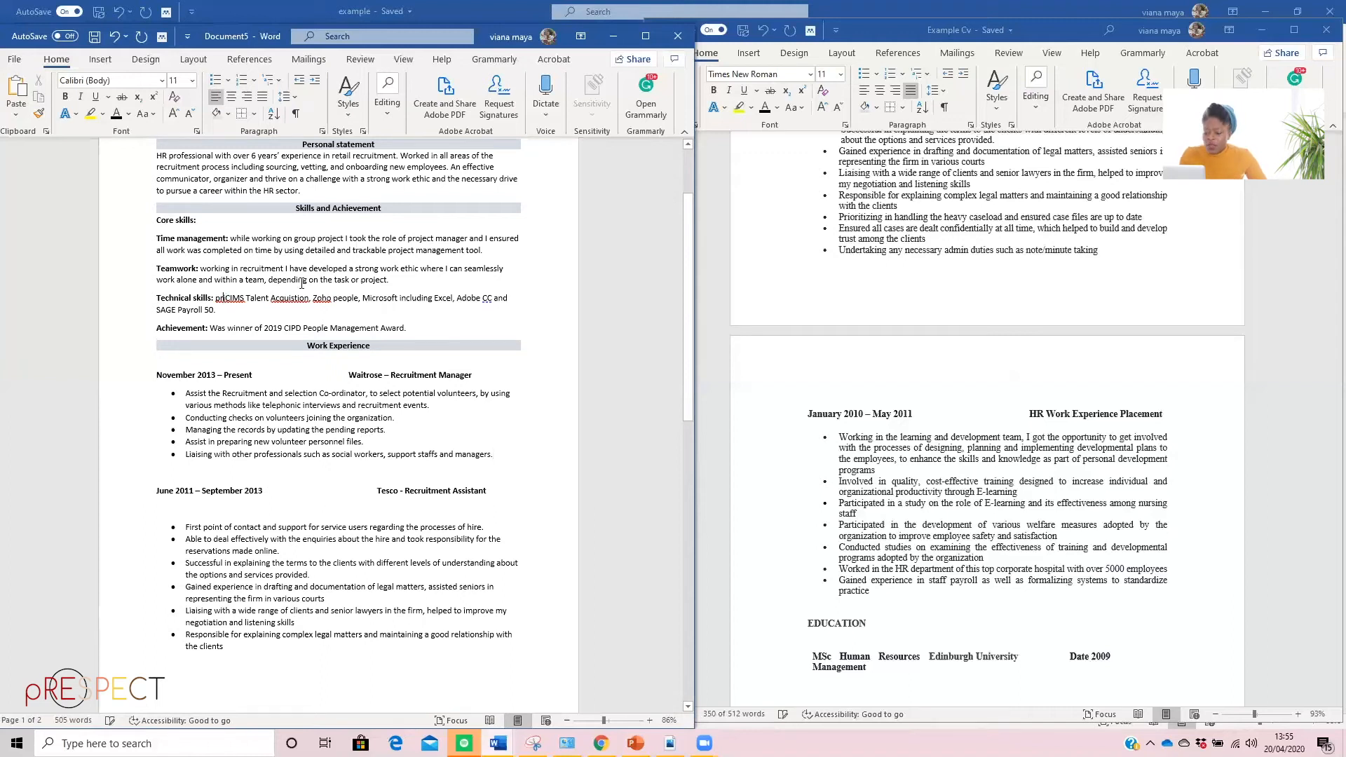
{"action": "key", "text": "BackSpace"}
{"action": "key", "text": "BackSpace"}
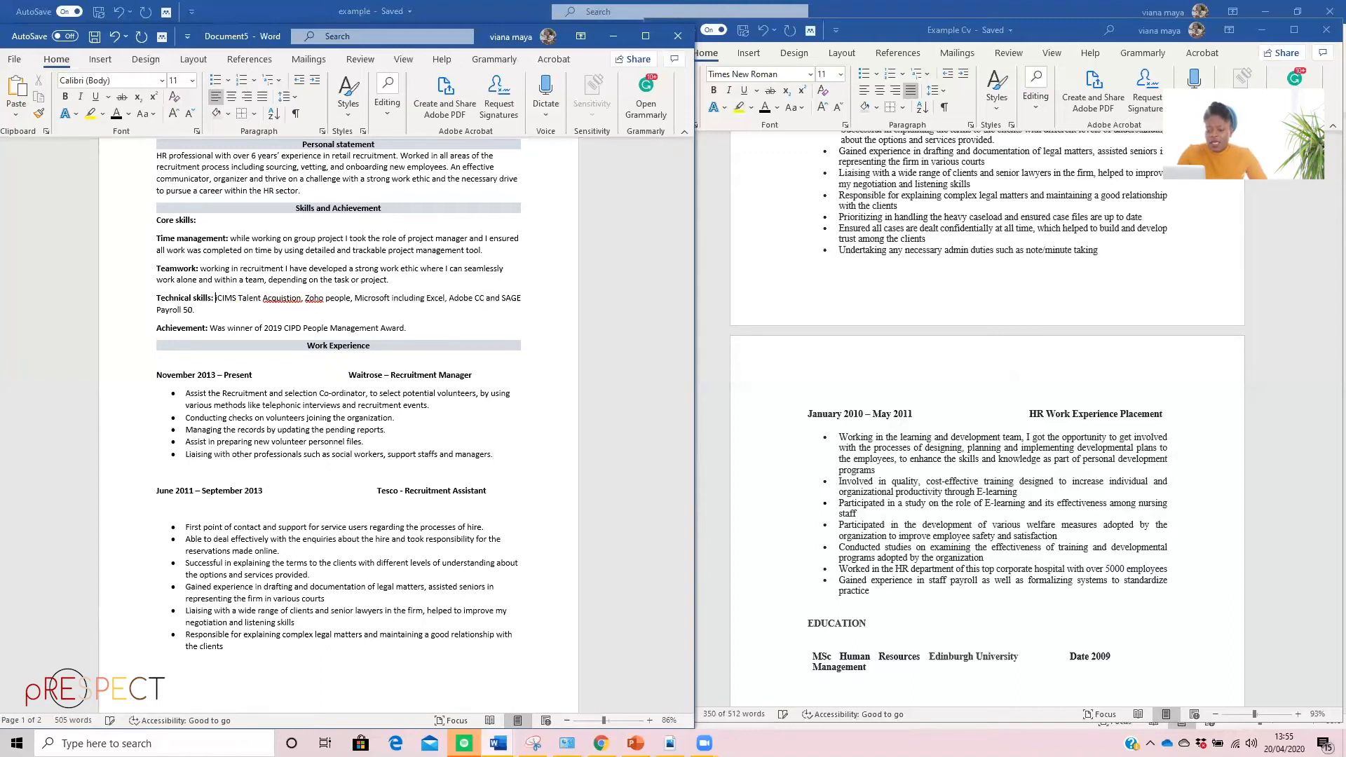
{"action": "right_click", "coordinate": [290, 299]}
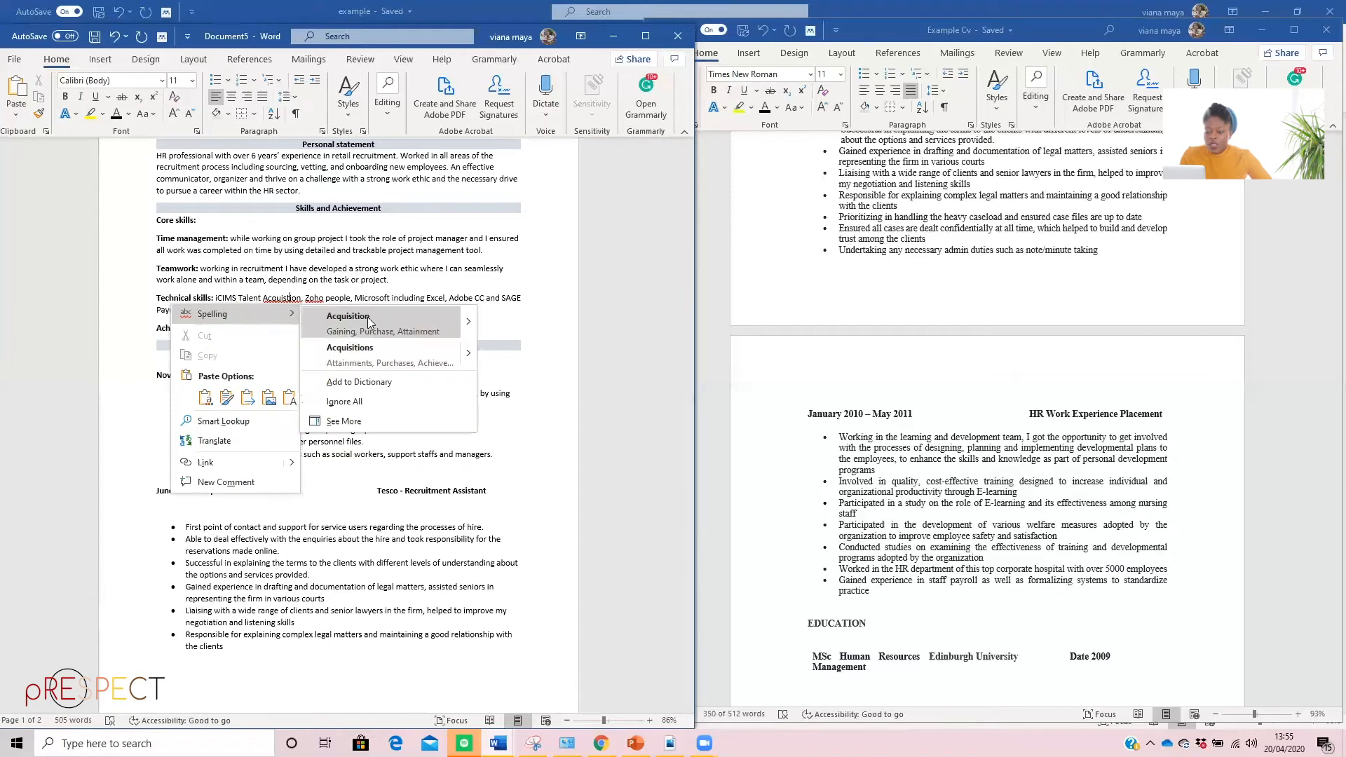
{"action": "left_click", "coordinate": [364, 320]}
Ignore all spelling flags for the word "Zoho" in the Technical skills line
{"action": "scroll", "coordinate": [323, 329], "scroll_direction": "down", "scroll_amount": 4}
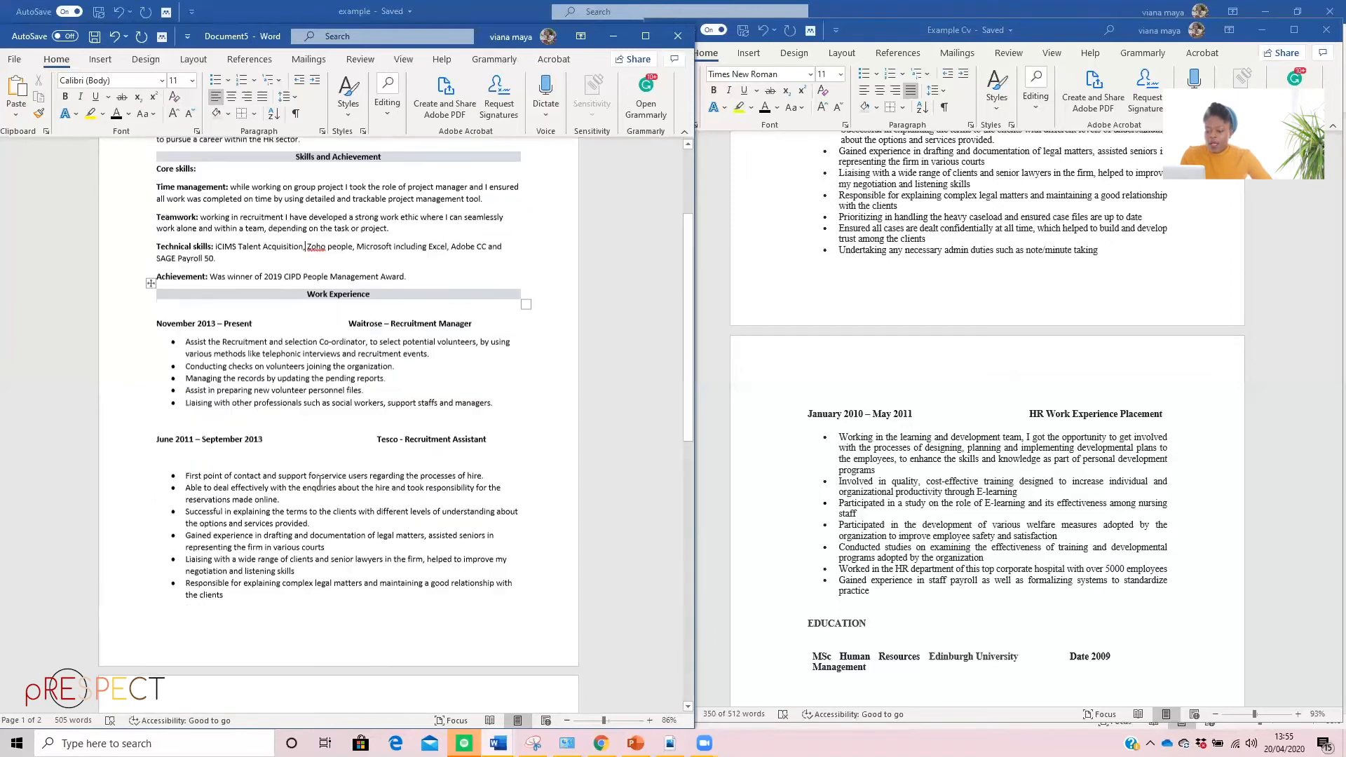
{"action": "scroll", "coordinate": [318, 348], "scroll_direction": "up", "scroll_amount": 6}
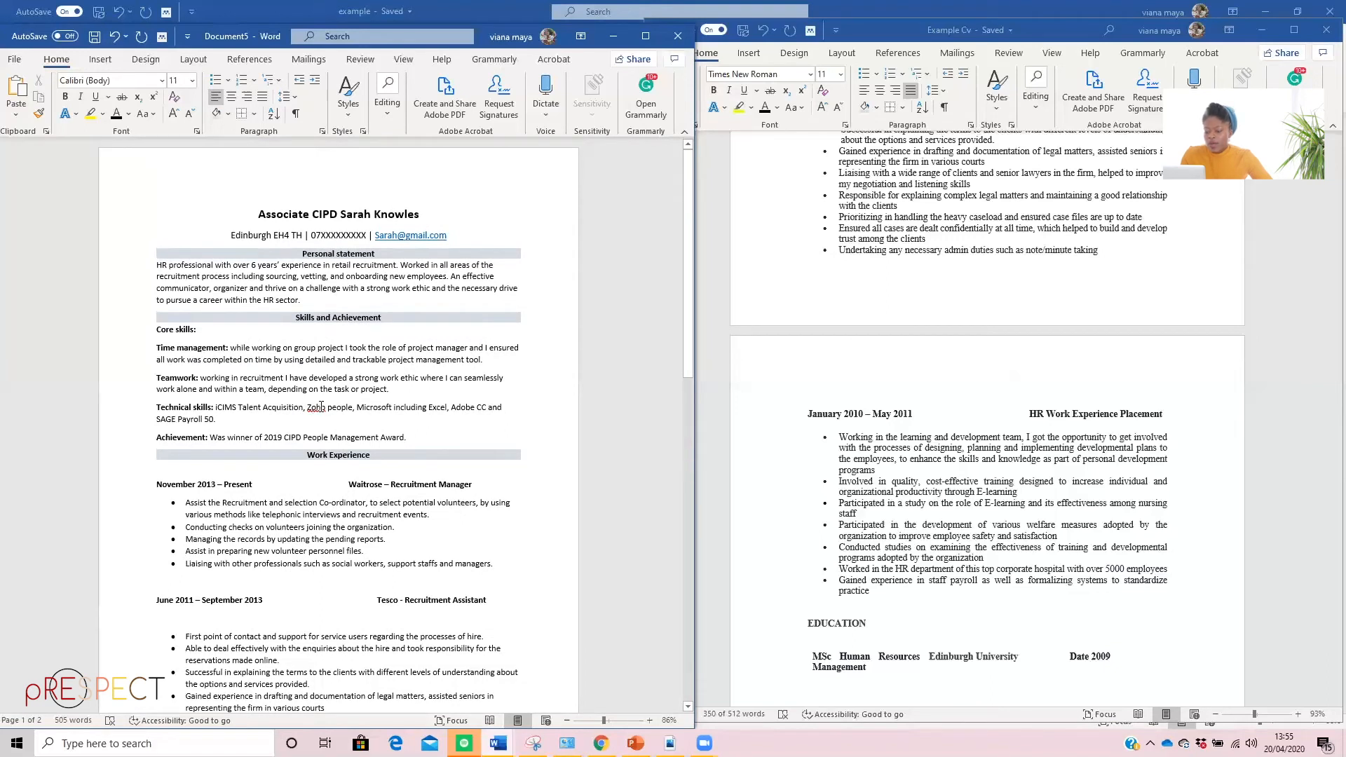
{"action": "right_click", "coordinate": [321, 406]}
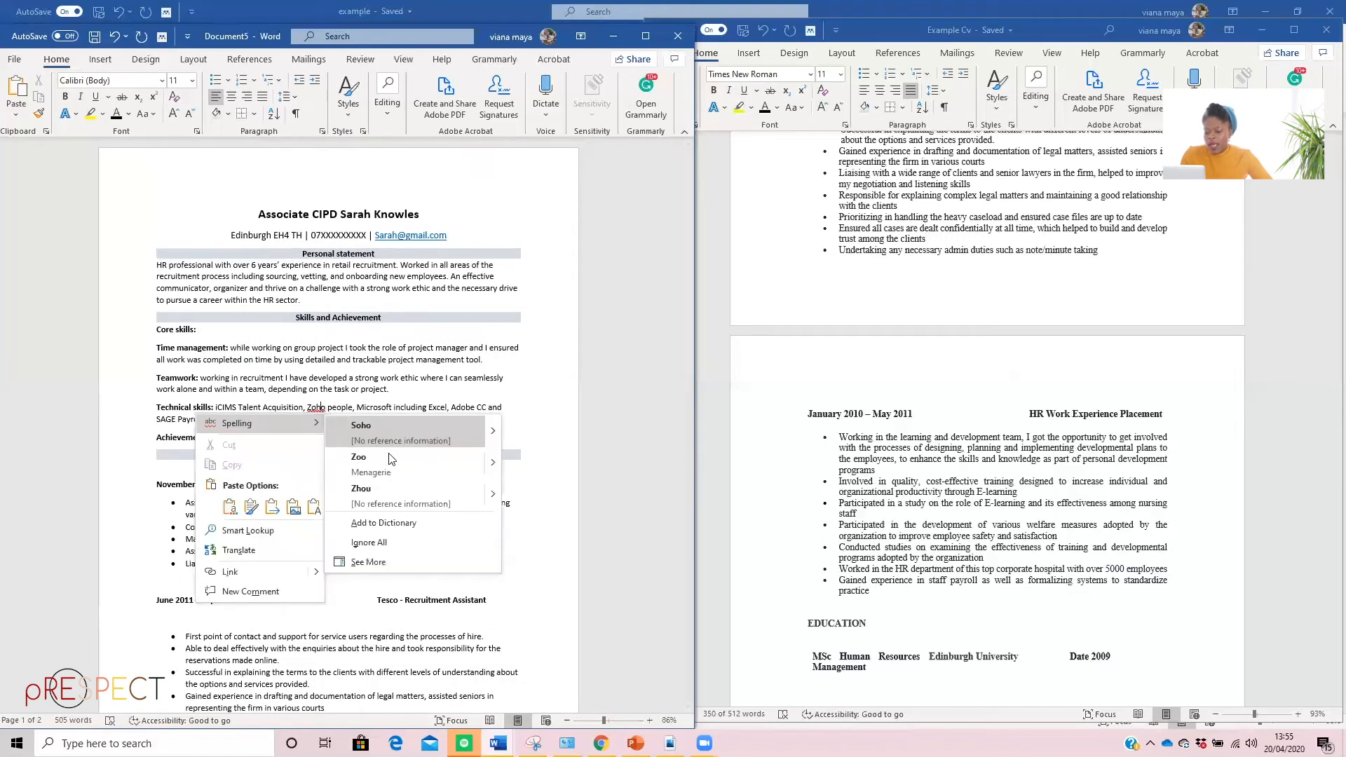
{"action": "left_click", "coordinate": [364, 543]}
Make "Prioritizing in handling the heavy caseload" an item of the Tesco bulleted list, removing its pasted bullet character
{"action": "scroll", "coordinate": [381, 429], "scroll_direction": "down", "scroll_amount": 5}
{"action": "scroll", "coordinate": [381, 429], "scroll_direction": "down", "scroll_amount": 6}
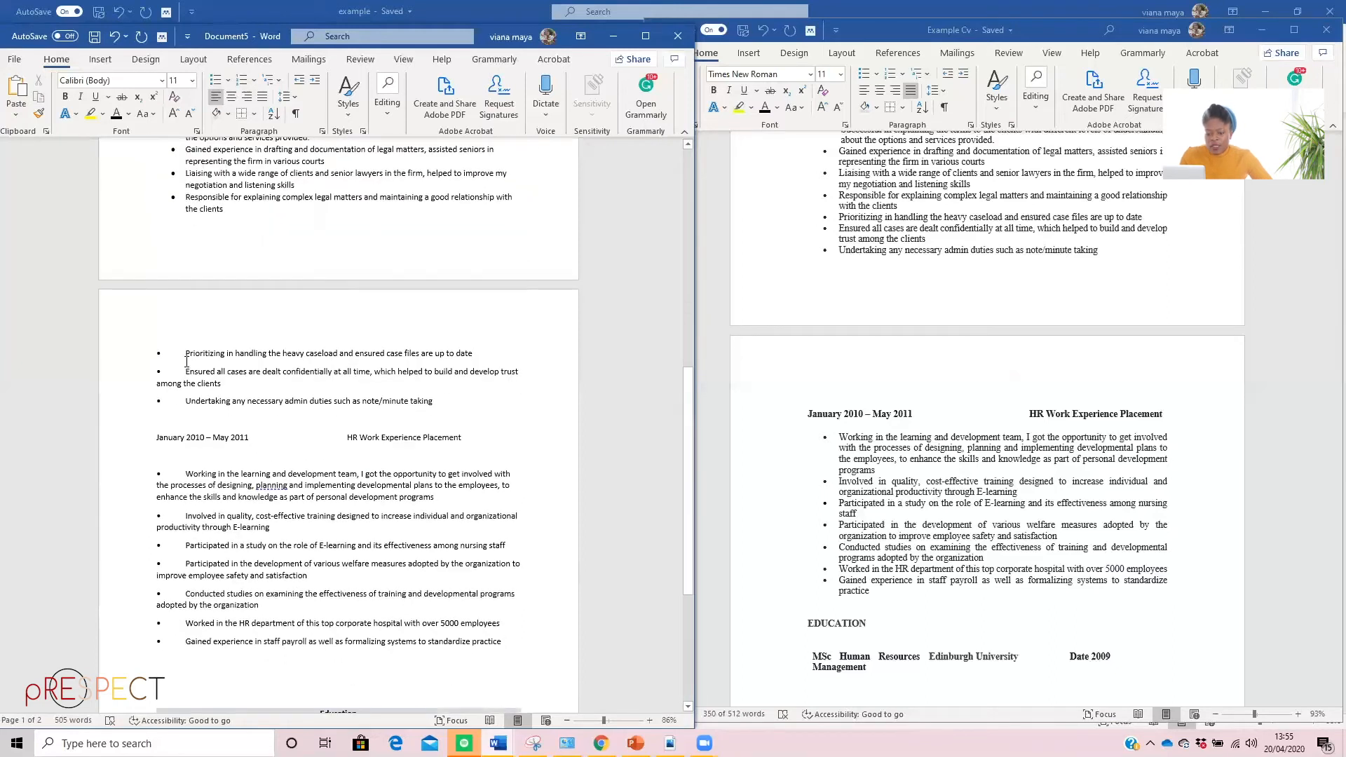
{"action": "scroll", "coordinate": [186, 362], "scroll_direction": "down", "scroll_amount": 1}
{"action": "key", "text": "BackSpace"}
{"action": "key", "text": "BackSpace"}
{"action": "key", "text": "BackSpace"}
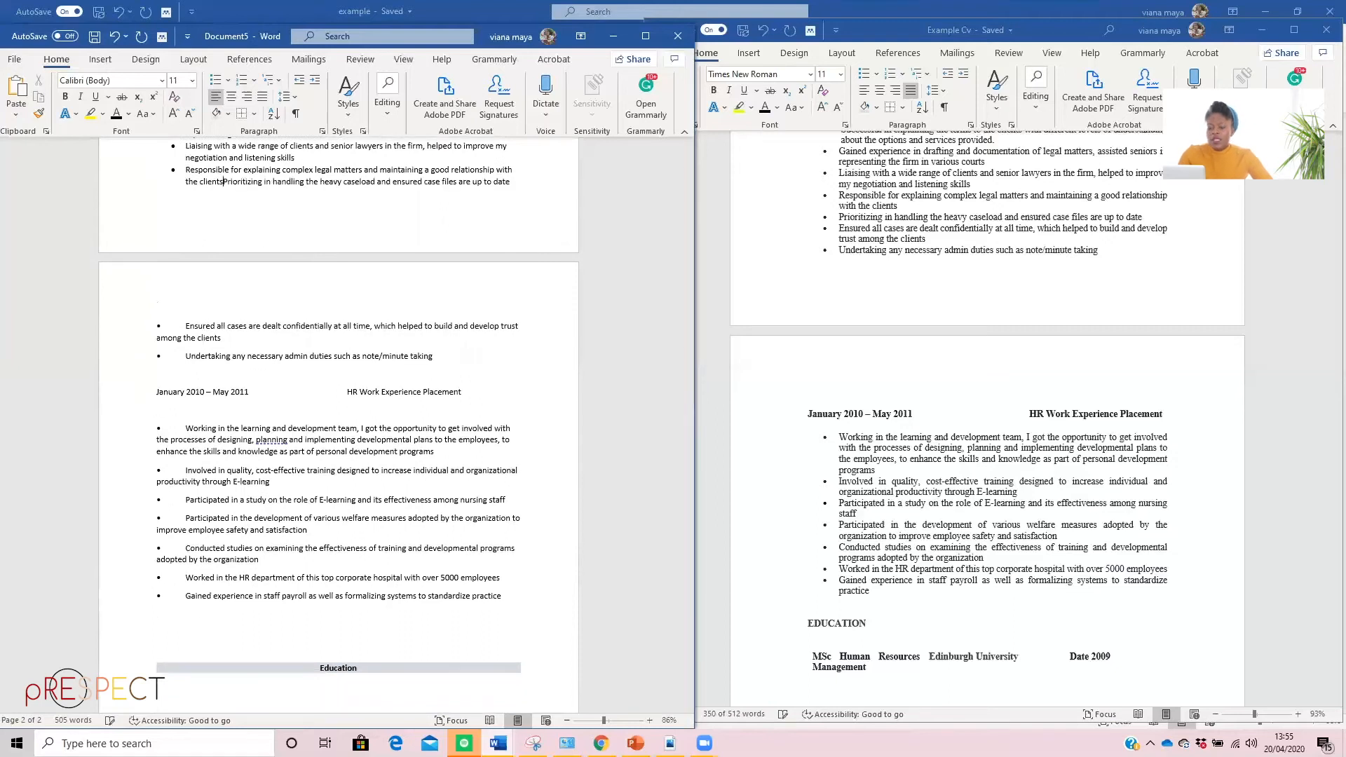
{"action": "key", "text": "Return"}
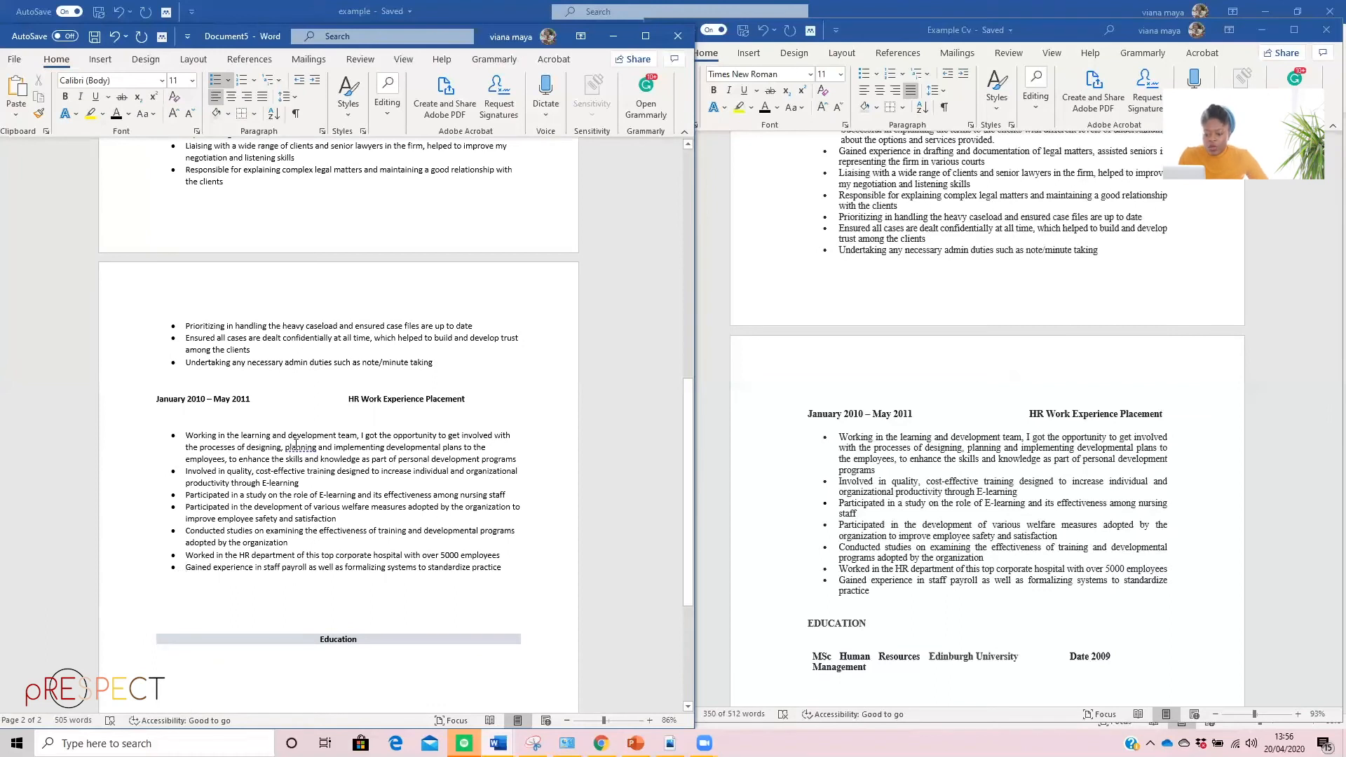
Accept the suggested Oxford comma after "planning" in the first bullet under HR Work Experience Placement
{"action": "left_click", "coordinate": [295, 443]}
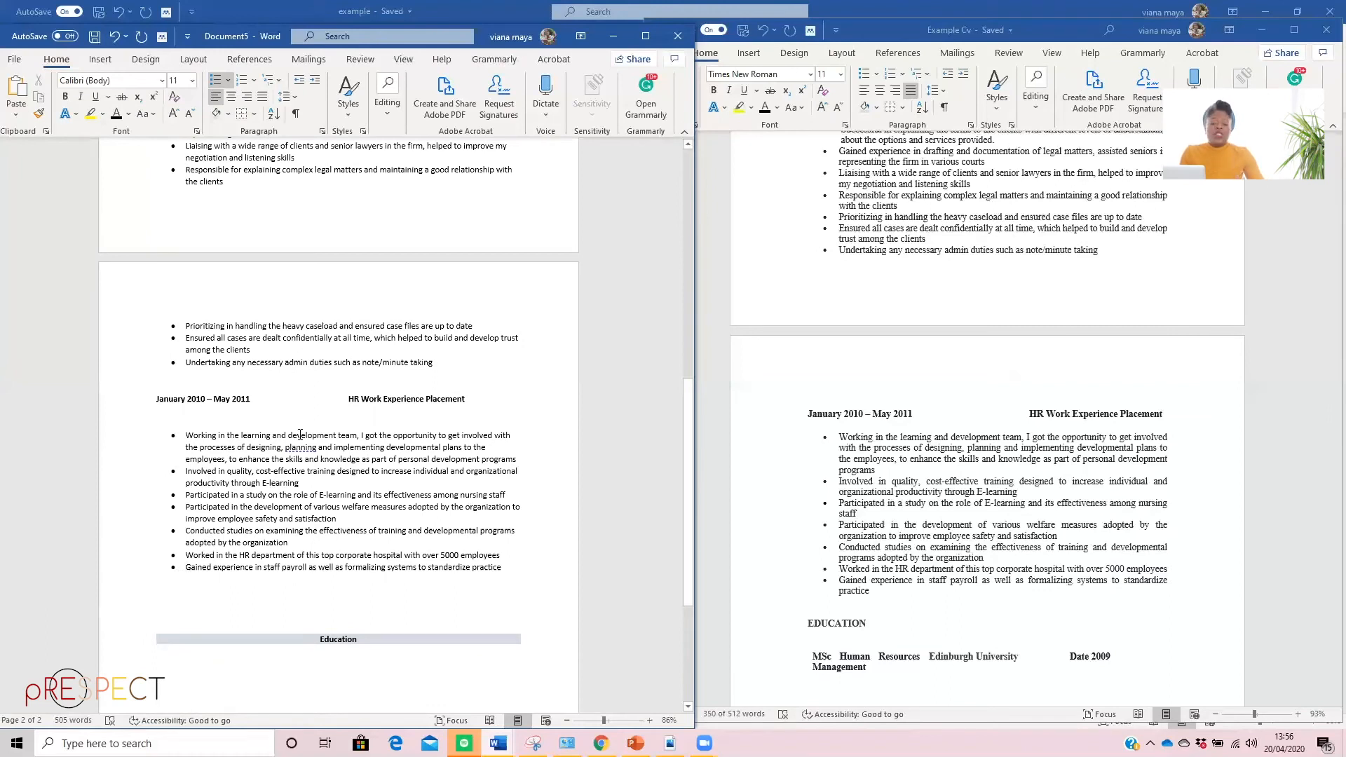
{"action": "scroll", "coordinate": [312, 480], "scroll_direction": "up", "scroll_amount": 10}
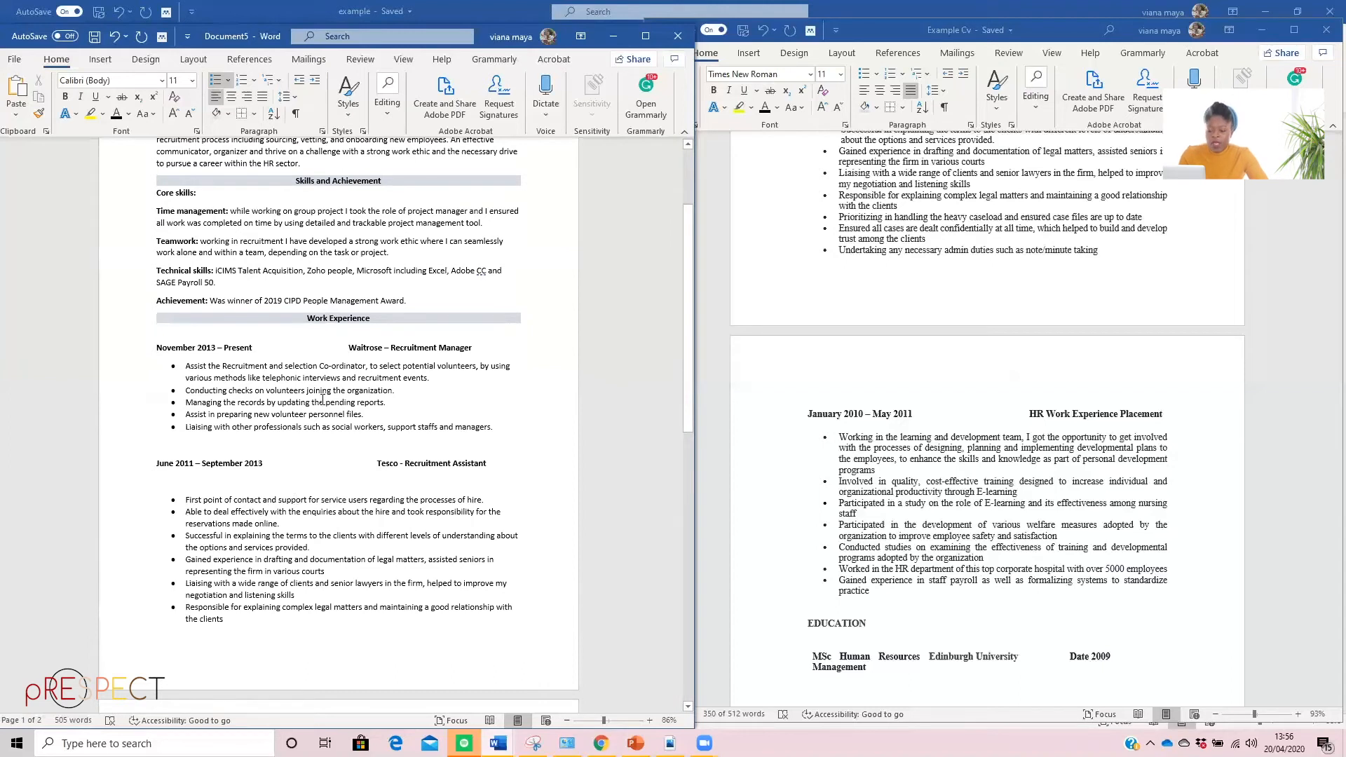
{"action": "scroll", "coordinate": [323, 399], "scroll_direction": "down", "scroll_amount": 2}
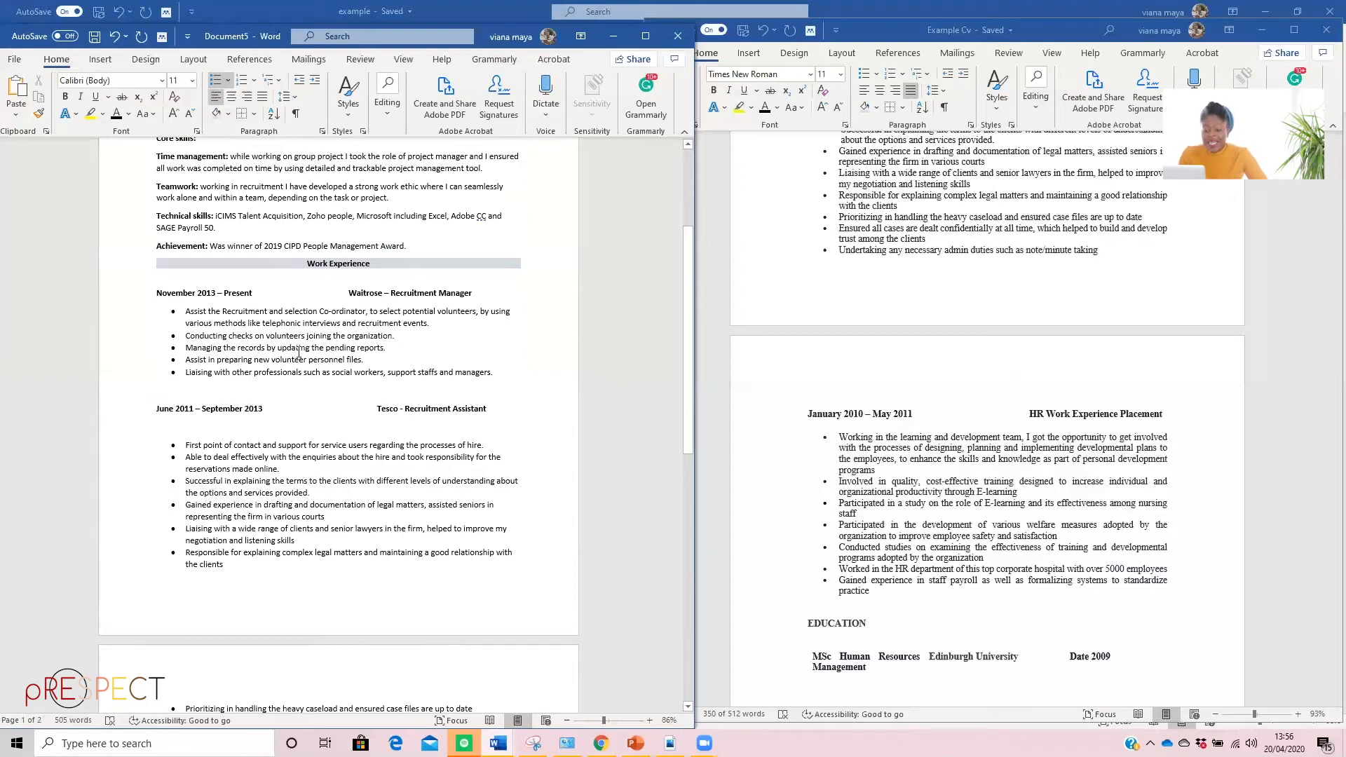
{"action": "scroll", "coordinate": [237, 431], "scroll_direction": "down", "scroll_amount": 3}
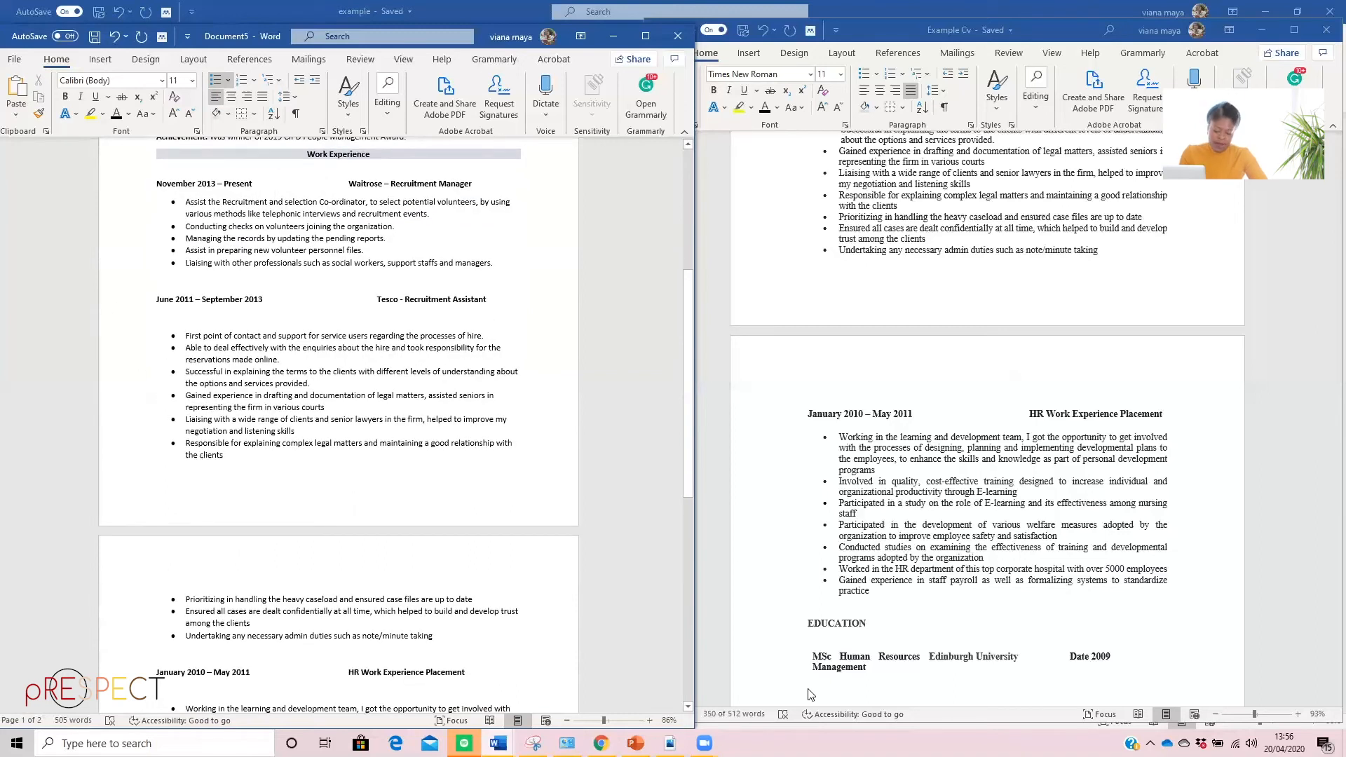
{"action": "scroll", "coordinate": [252, 266], "scroll_direction": "down", "scroll_amount": 1}
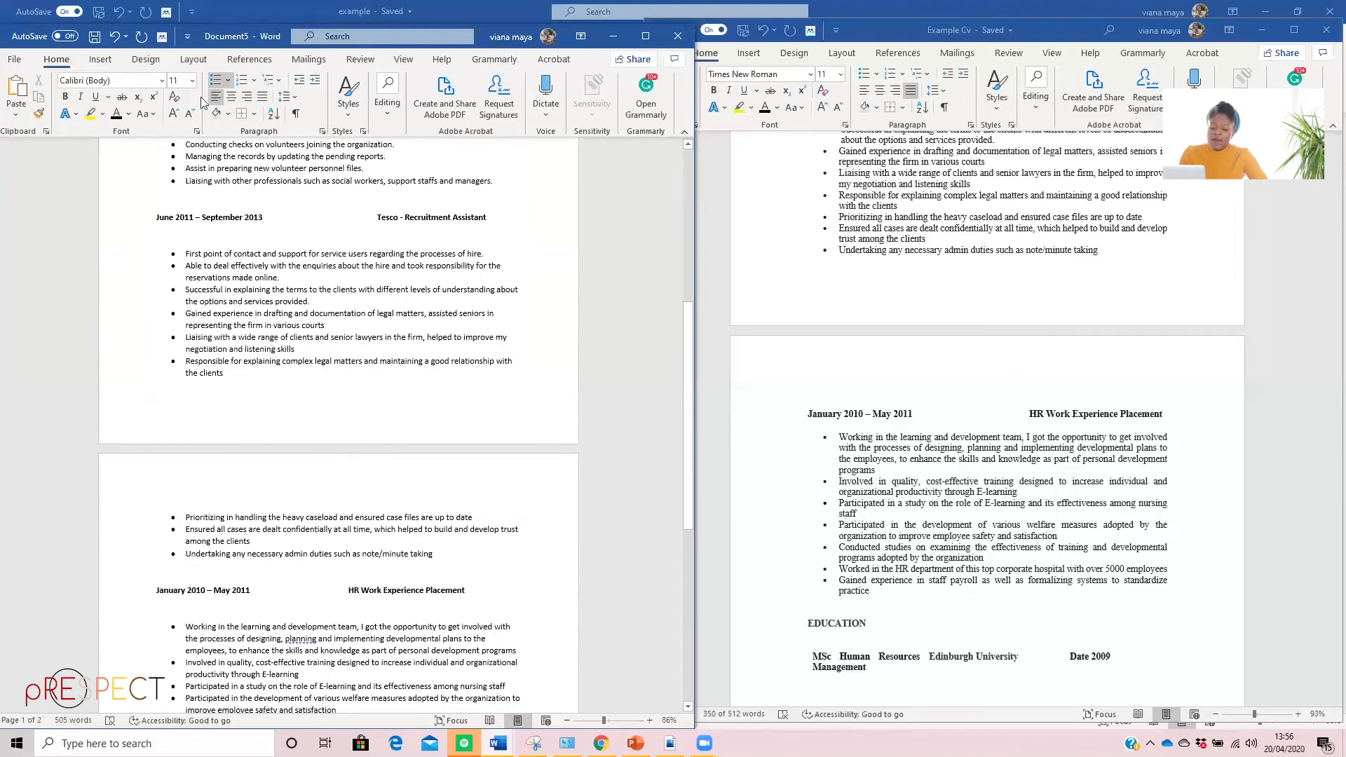
{"action": "scroll", "coordinate": [223, 334], "scroll_direction": "down", "scroll_amount": 3}
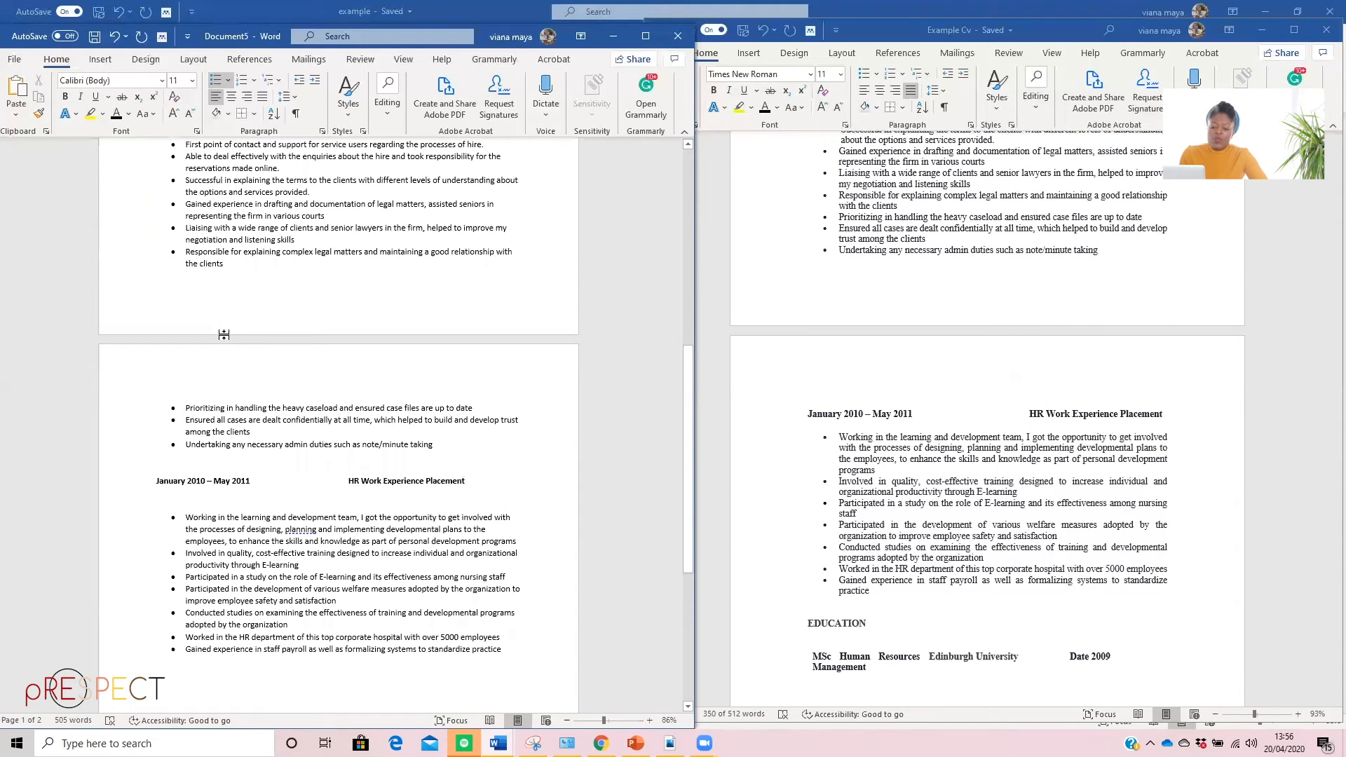
{"action": "scroll", "coordinate": [310, 494], "scroll_direction": "down", "scroll_amount": 1}
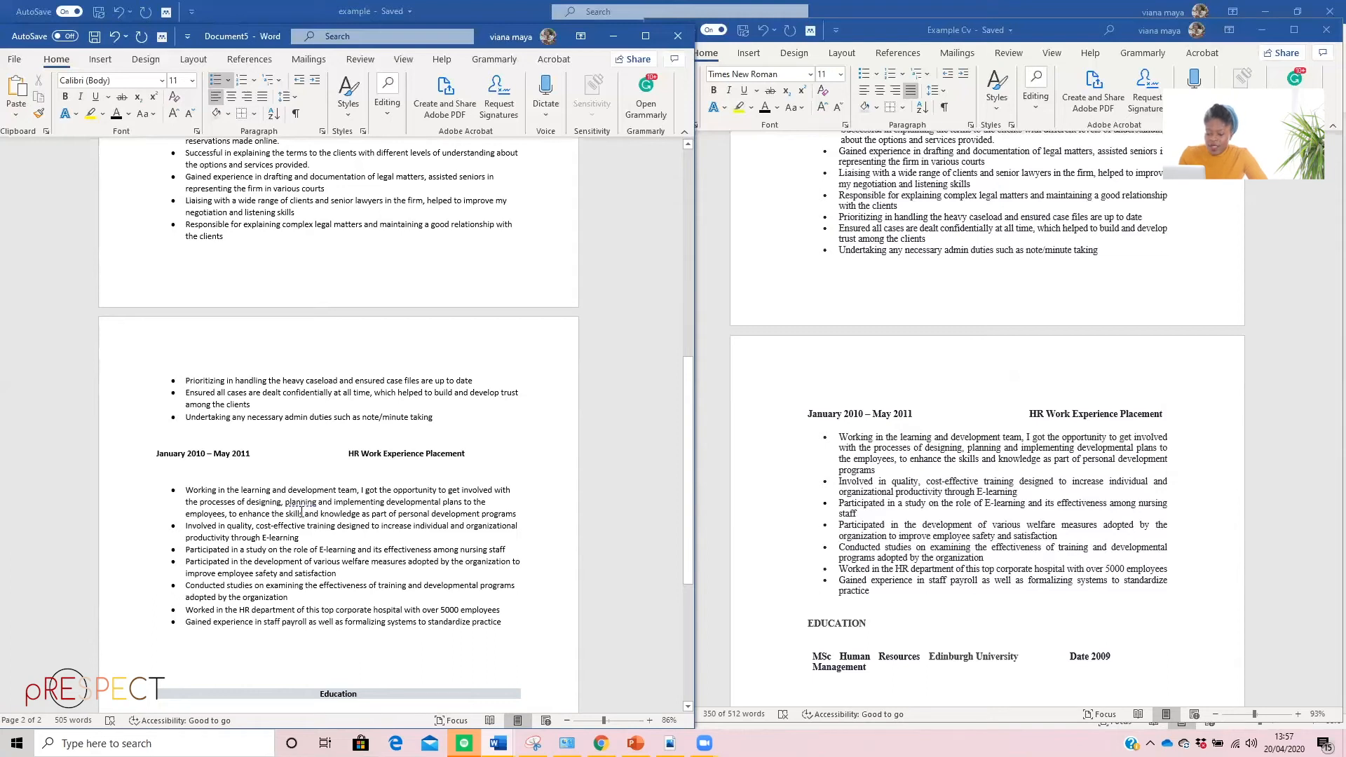
{"action": "right_click", "coordinate": [302, 514]}
{"action": "key", "text": "Escape"}
{"action": "right_click", "coordinate": [301, 497]}
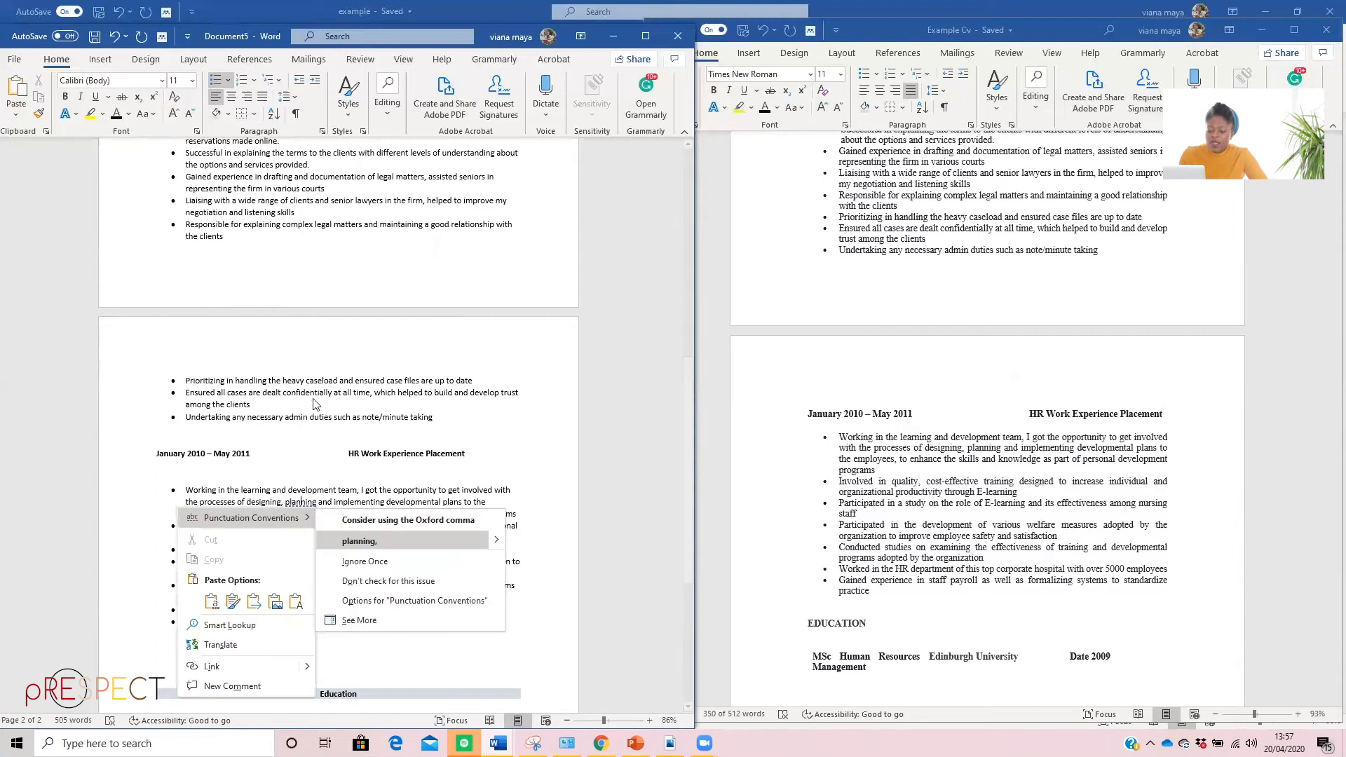
{"action": "left_click", "coordinate": [326, 534]}
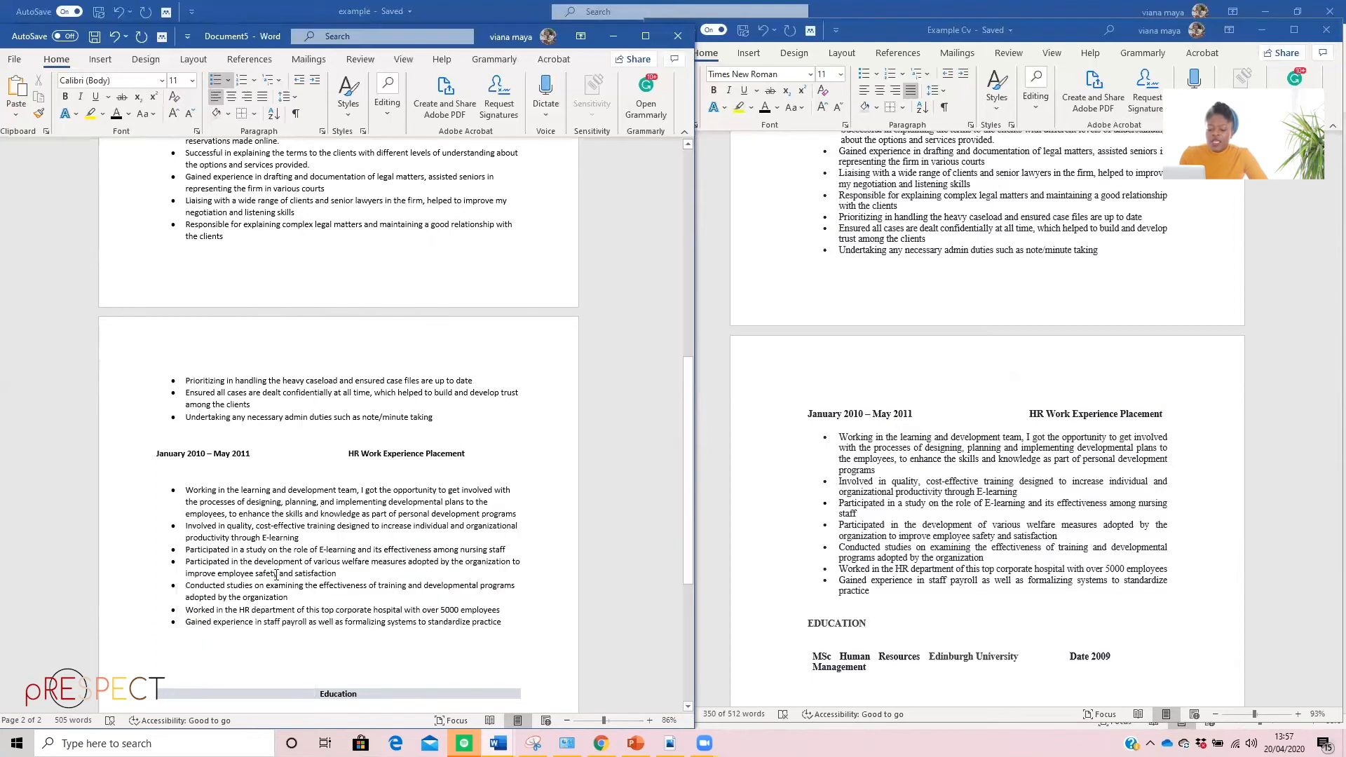
Delete the surplus empty lines above the Education heading
{"action": "scroll", "coordinate": [275, 551], "scroll_direction": "down", "scroll_amount": 5}
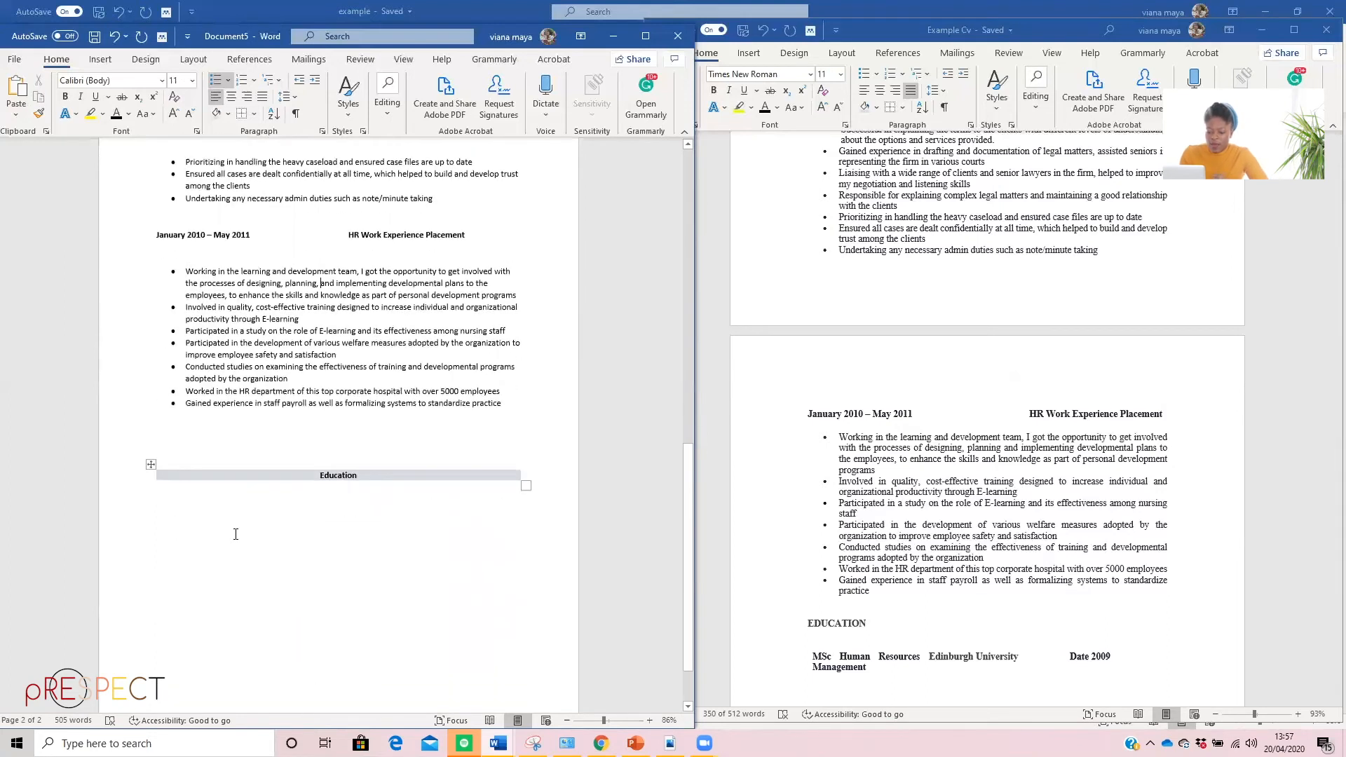
{"action": "left_click", "coordinate": [197, 455]}
{"action": "key", "text": "BackSpace"}
{"action": "key", "text": "BackSpace"}
{"action": "key", "text": "BackSpace"}
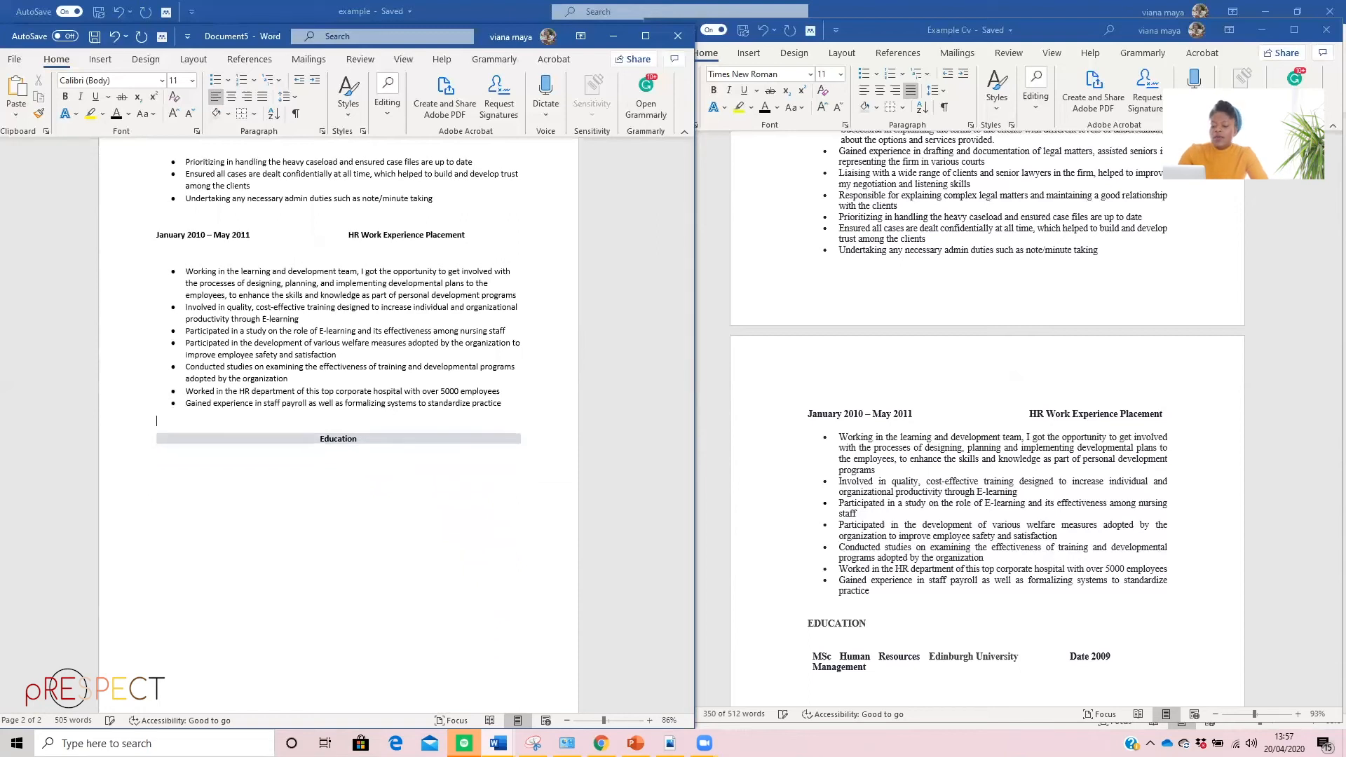
Copy the MSc Human Resources Management and Edinburgh University cells from the Example Cv and paste them as plain text one line below the Education heading
{"action": "scroll", "coordinate": [824, 451], "scroll_direction": "down", "scroll_amount": 5}
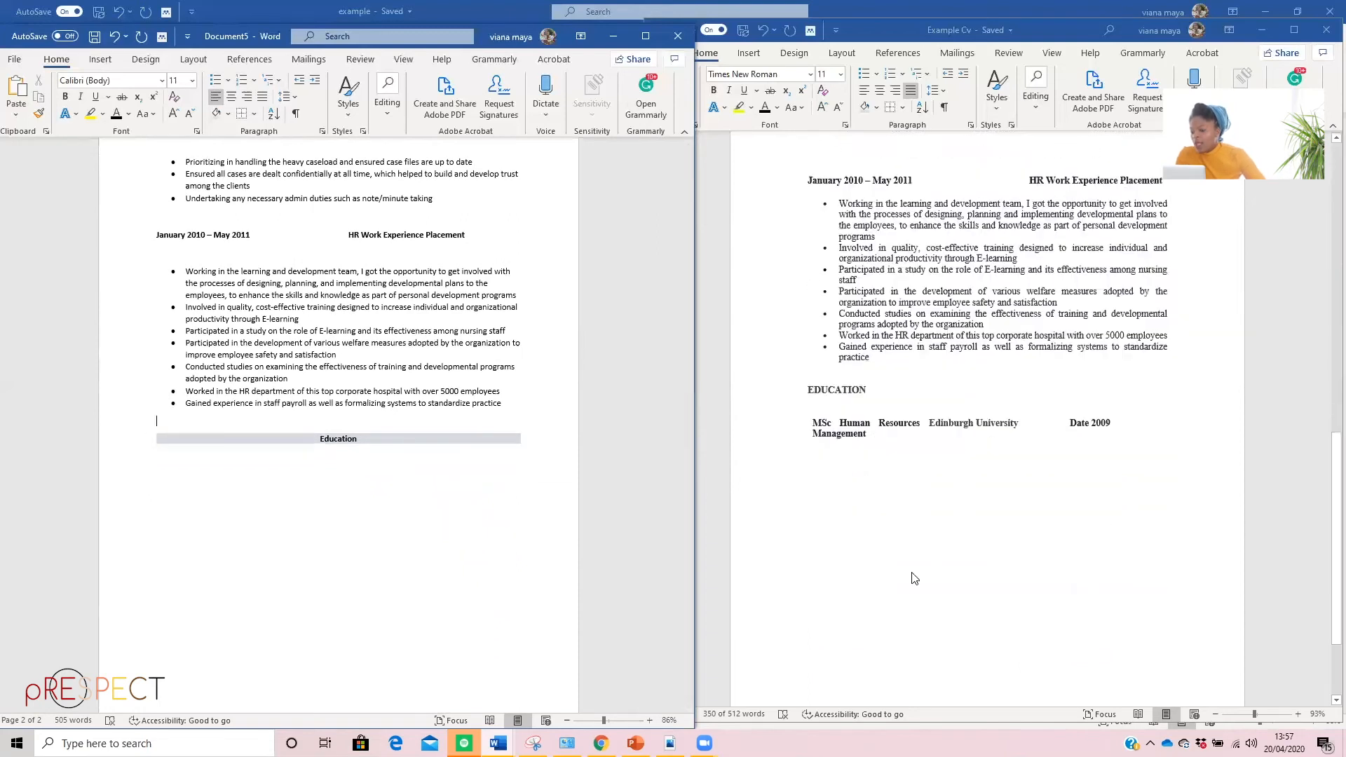
{"action": "left_click", "coordinate": [824, 451]}
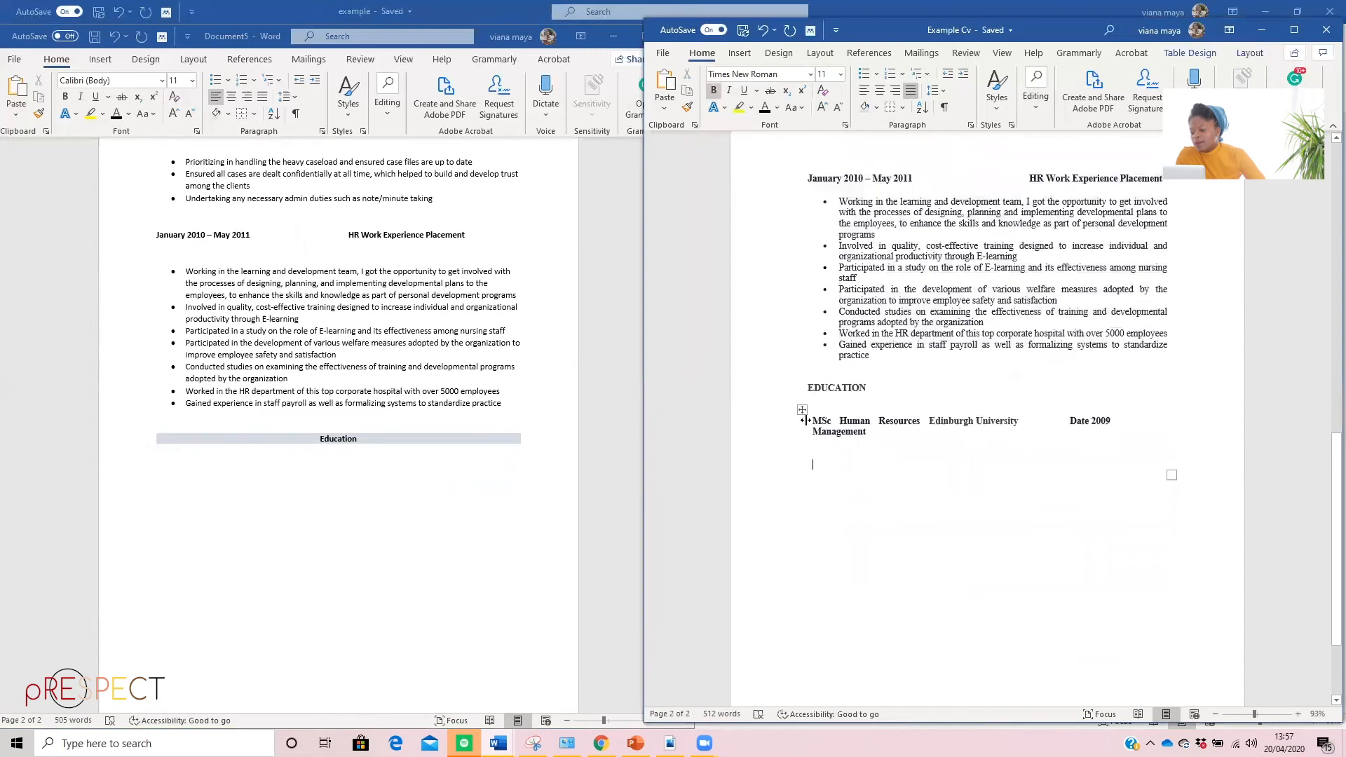
{"action": "left_click_drag", "start_coordinate": [945, 438], "coordinate": [840, 423]}
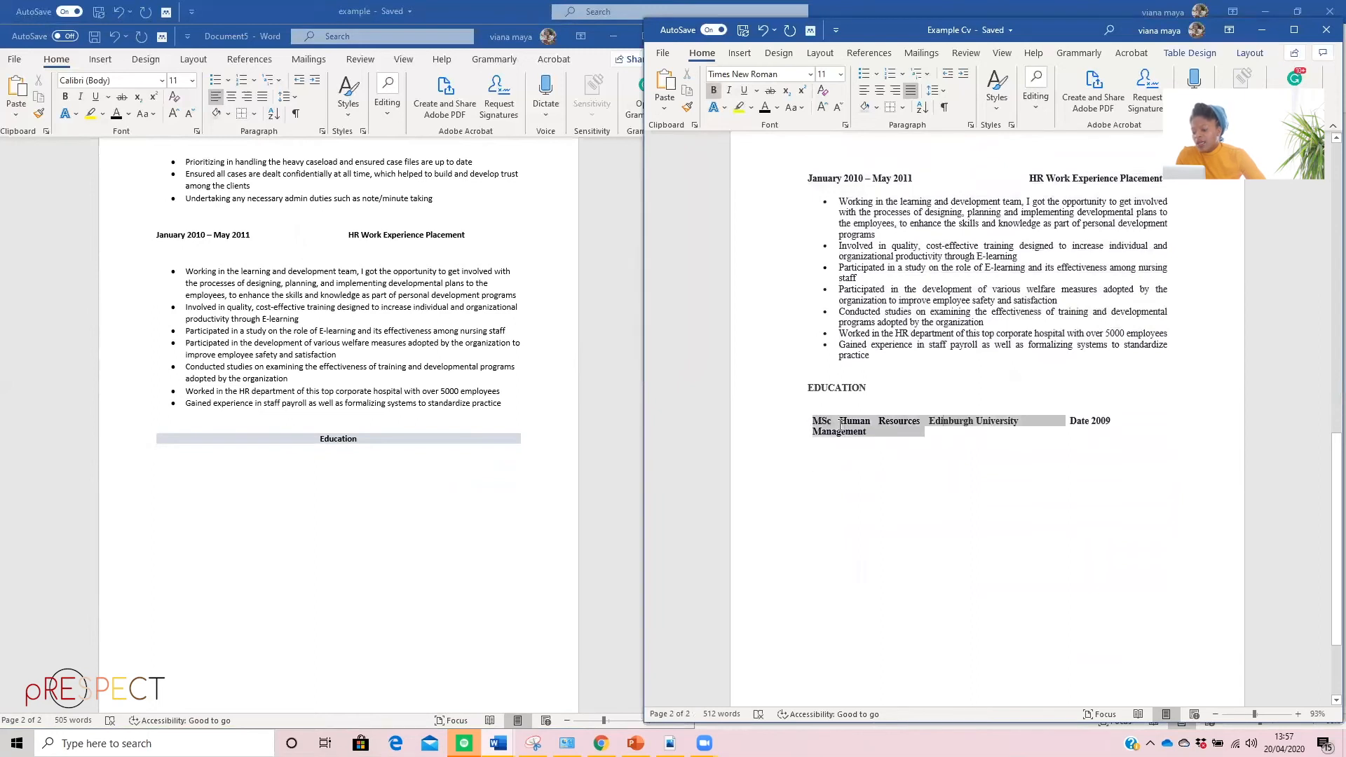
{"action": "right_click", "coordinate": [847, 427]}
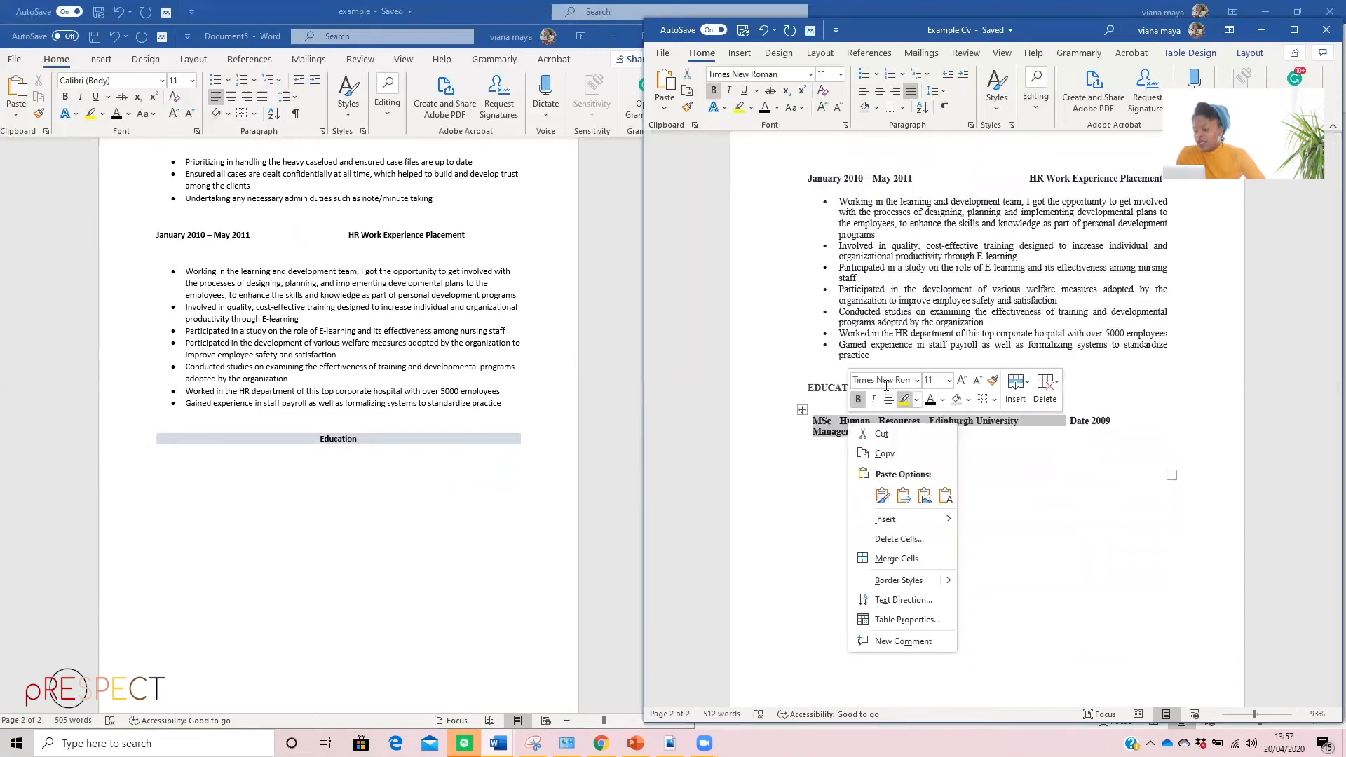
{"action": "left_click", "coordinate": [883, 454]}
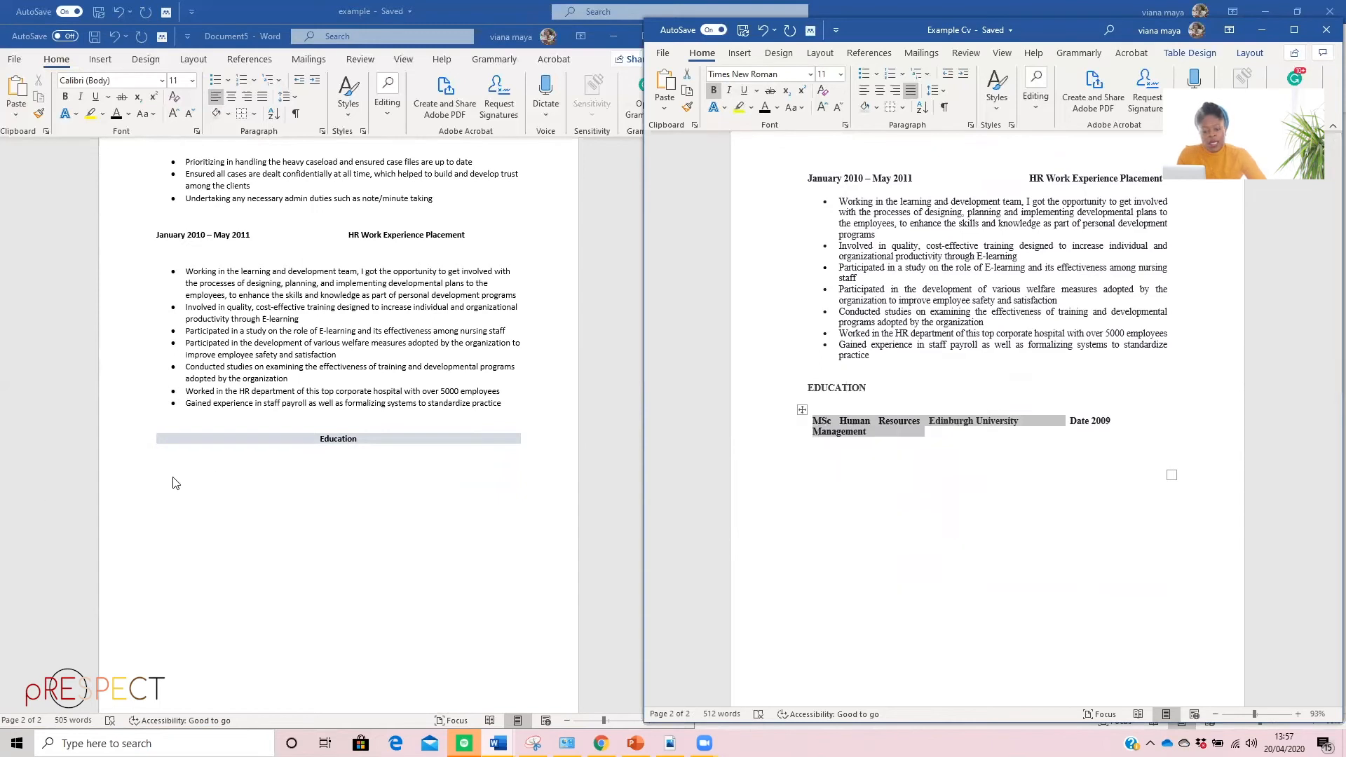
{"action": "left_click", "coordinate": [191, 470]}
{"action": "right_click", "coordinate": [198, 465]}
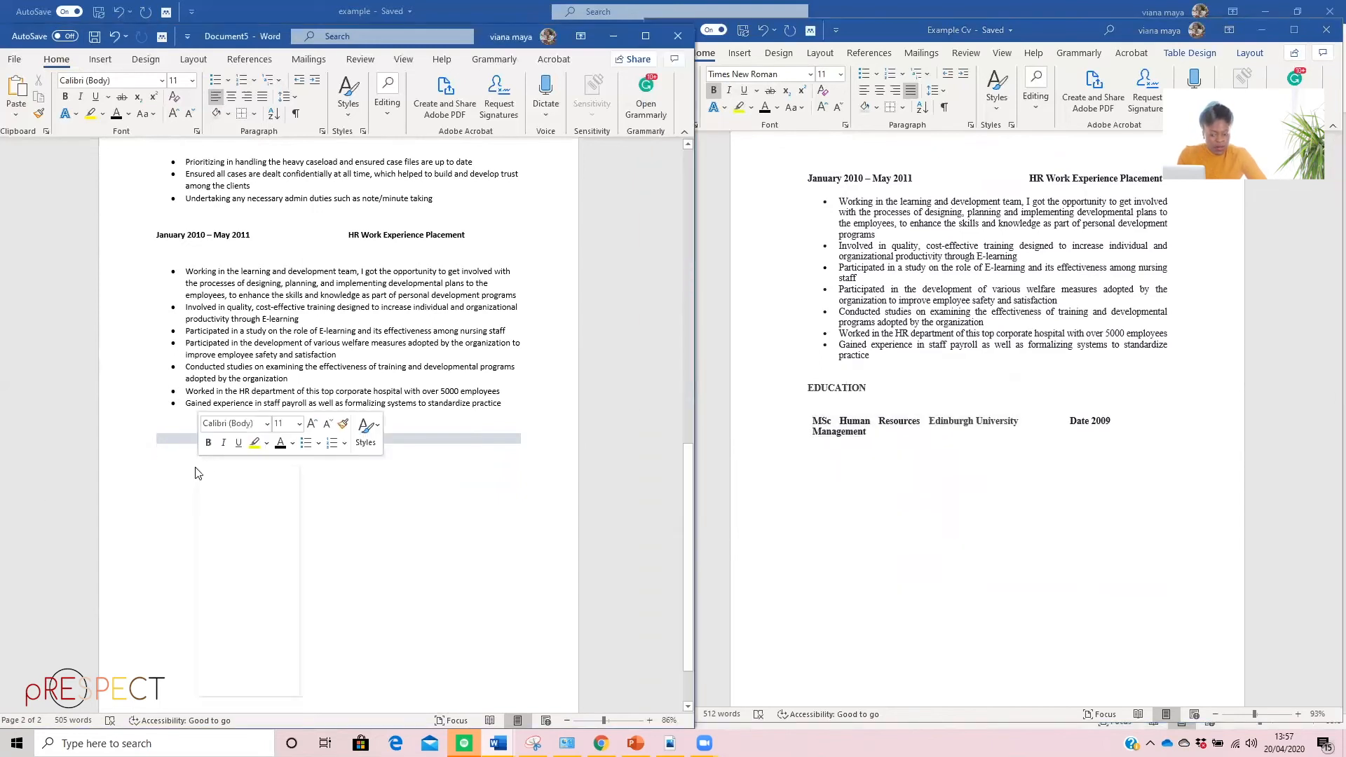
{"action": "left_click", "coordinate": [276, 537]}
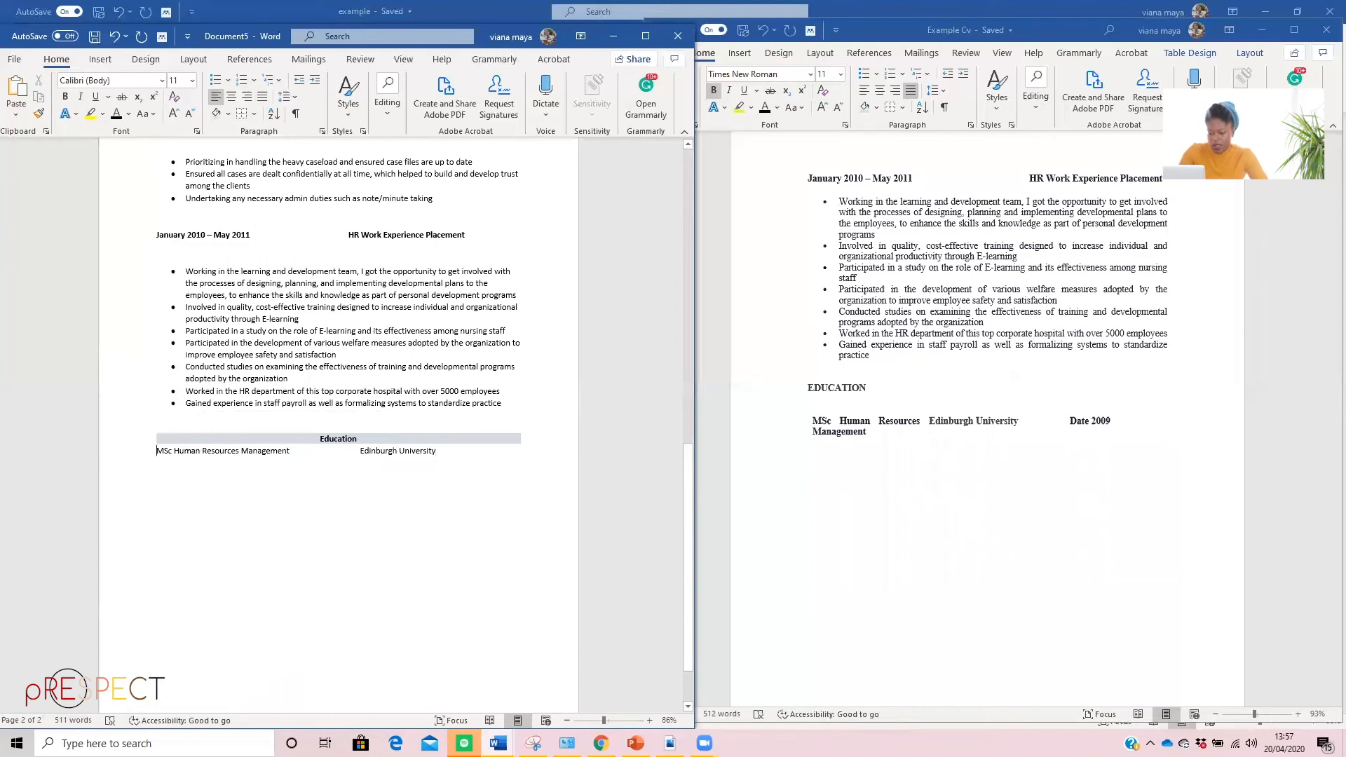
{"action": "key", "text": "Return"}
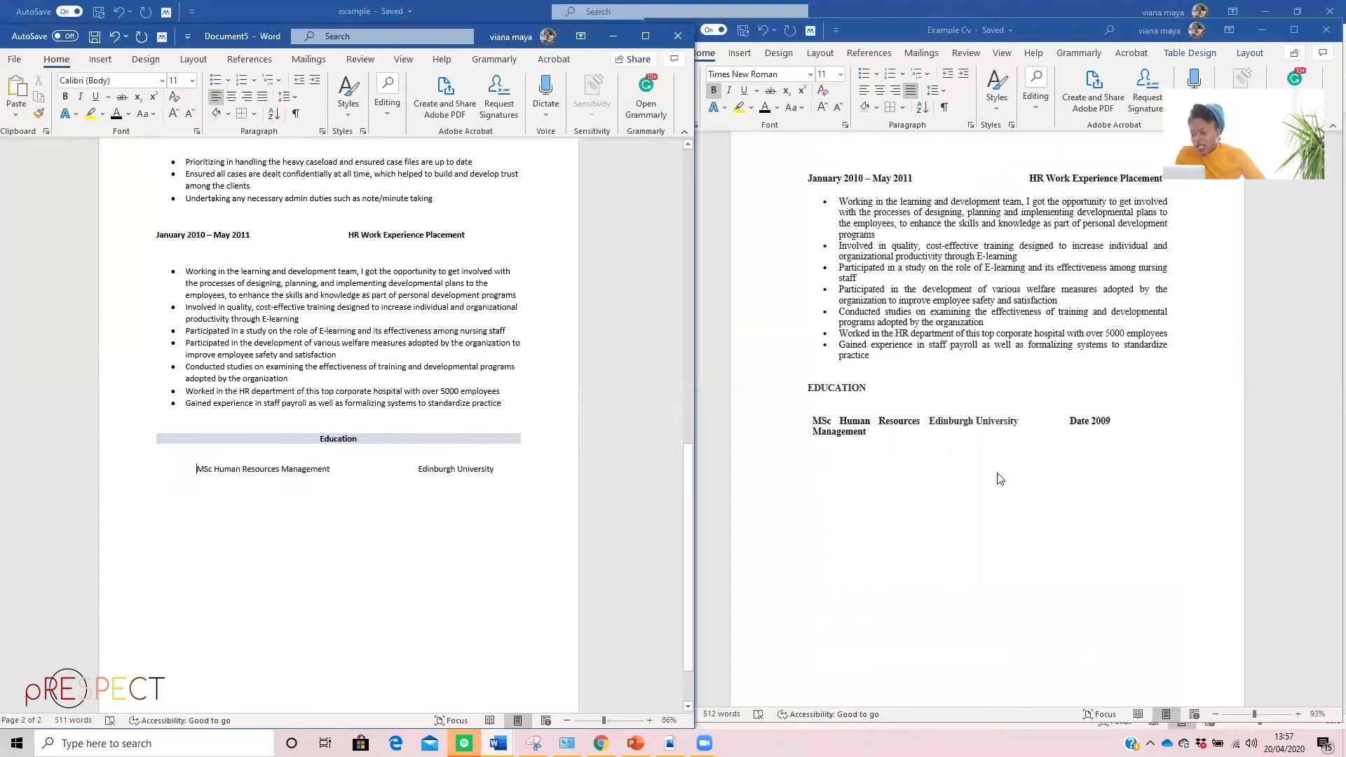
Copy the whole education table, including the Date 2009 cell, from the Example Cv
{"action": "left_click", "coordinate": [1122, 425]}
{"action": "left_click_drag", "start_coordinate": [1120, 432], "coordinate": [1169, 460]}
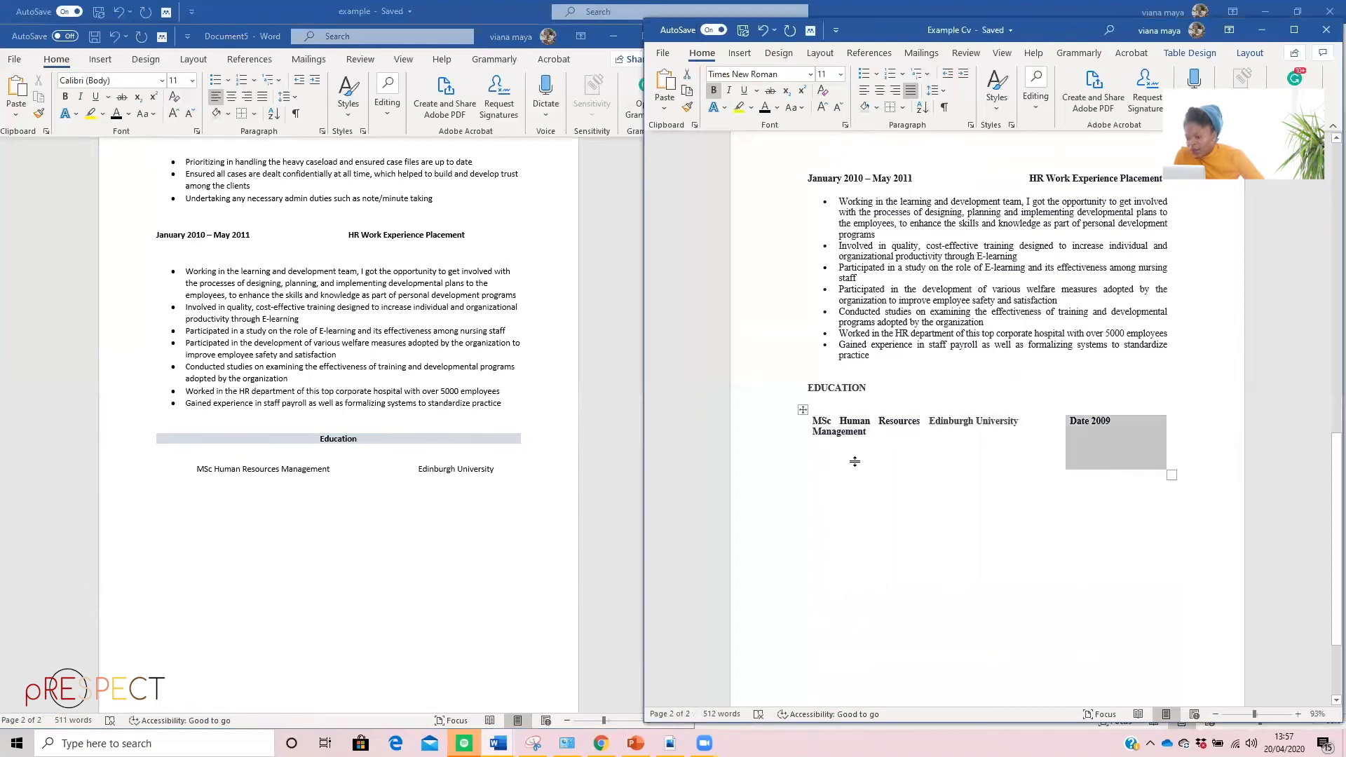
{"action": "left_click", "coordinate": [802, 413]}
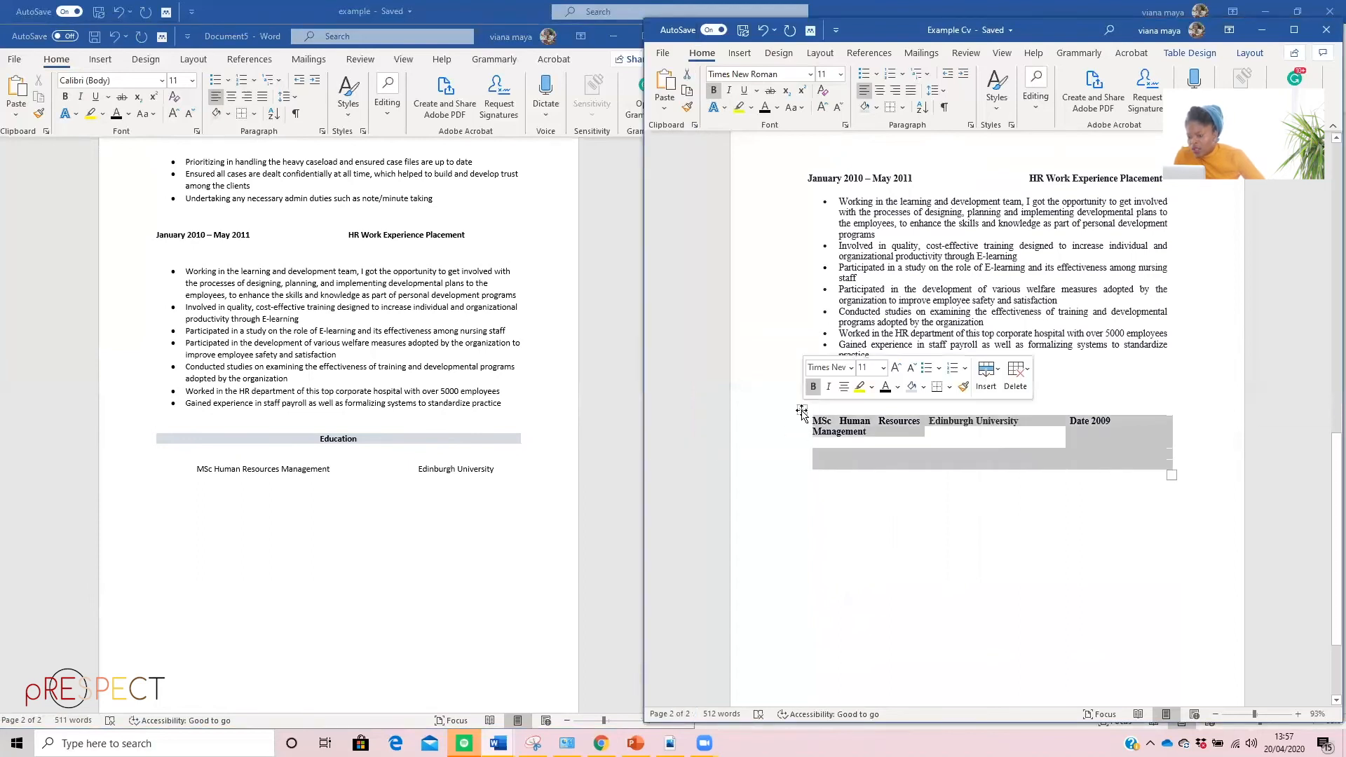
{"action": "right_click", "coordinate": [803, 413]}
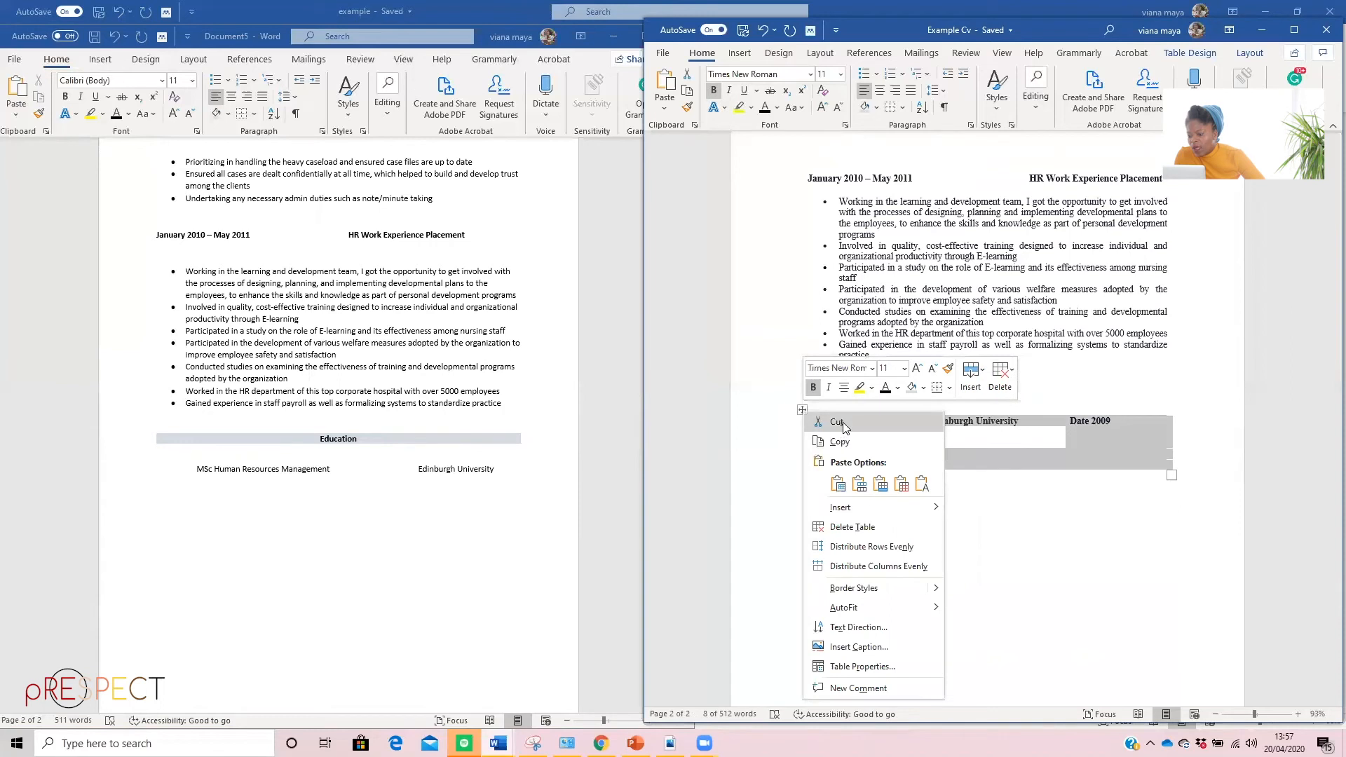
{"action": "left_click", "coordinate": [839, 441]}
Replace the plain-text degree line below the Education heading with the copied education table, keeping its source formatting
{"action": "left_click", "coordinate": [204, 468]}
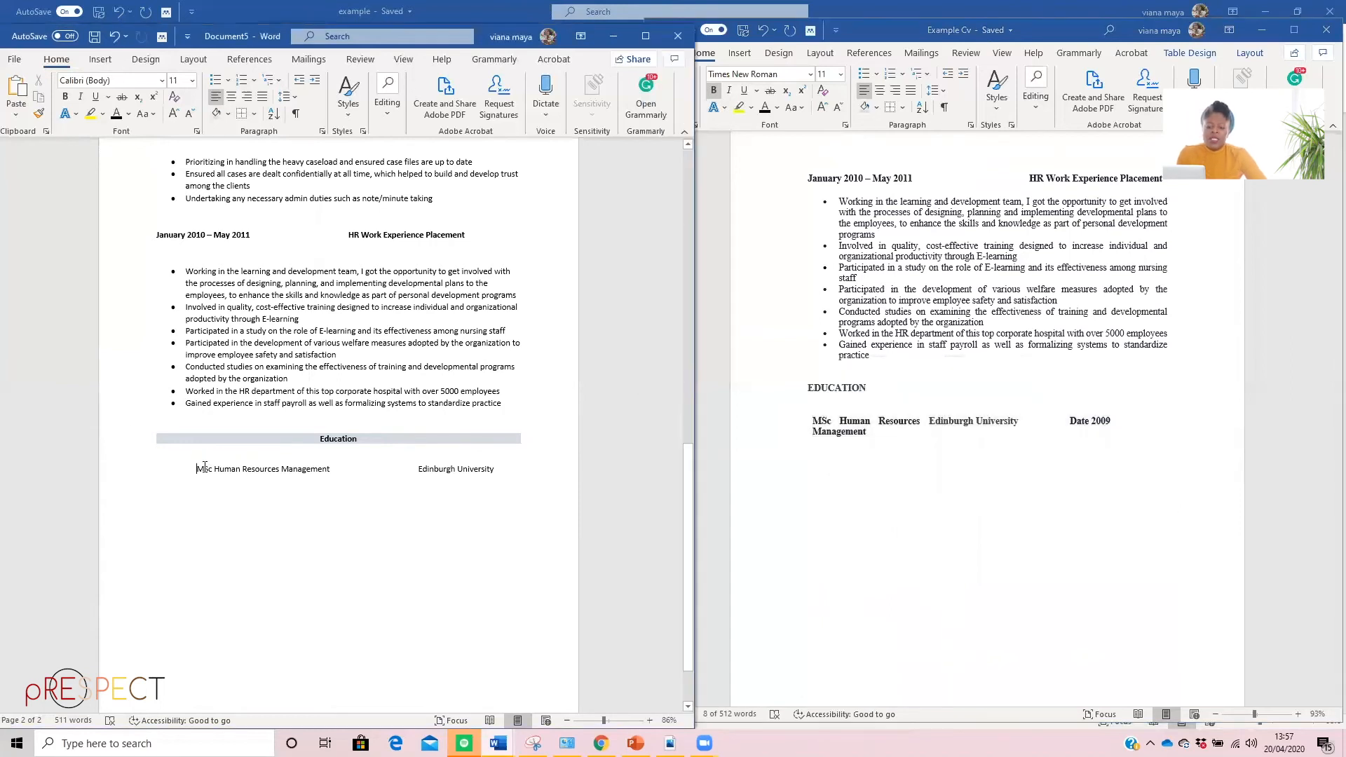
{"action": "left_click_drag", "start_coordinate": [189, 468], "coordinate": [526, 497]}
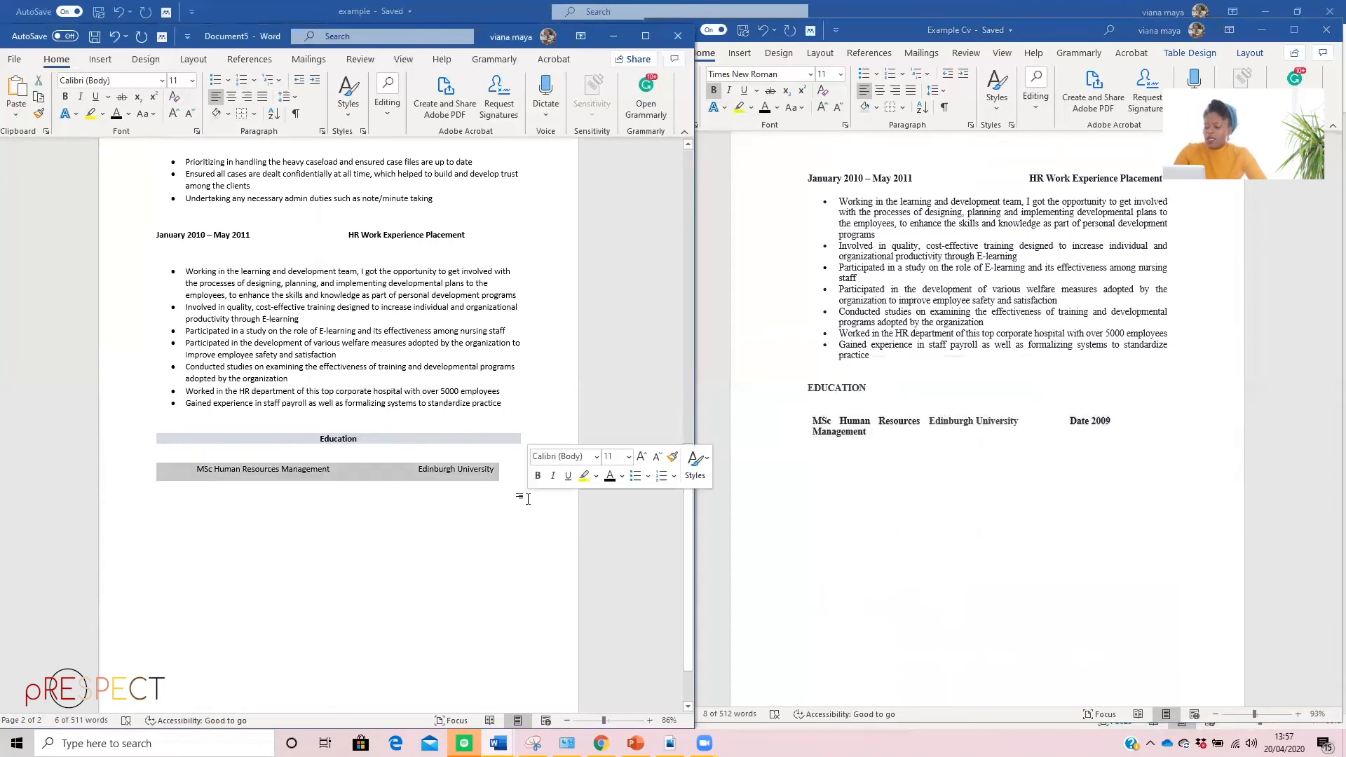
{"action": "key", "text": "BackSpace"}
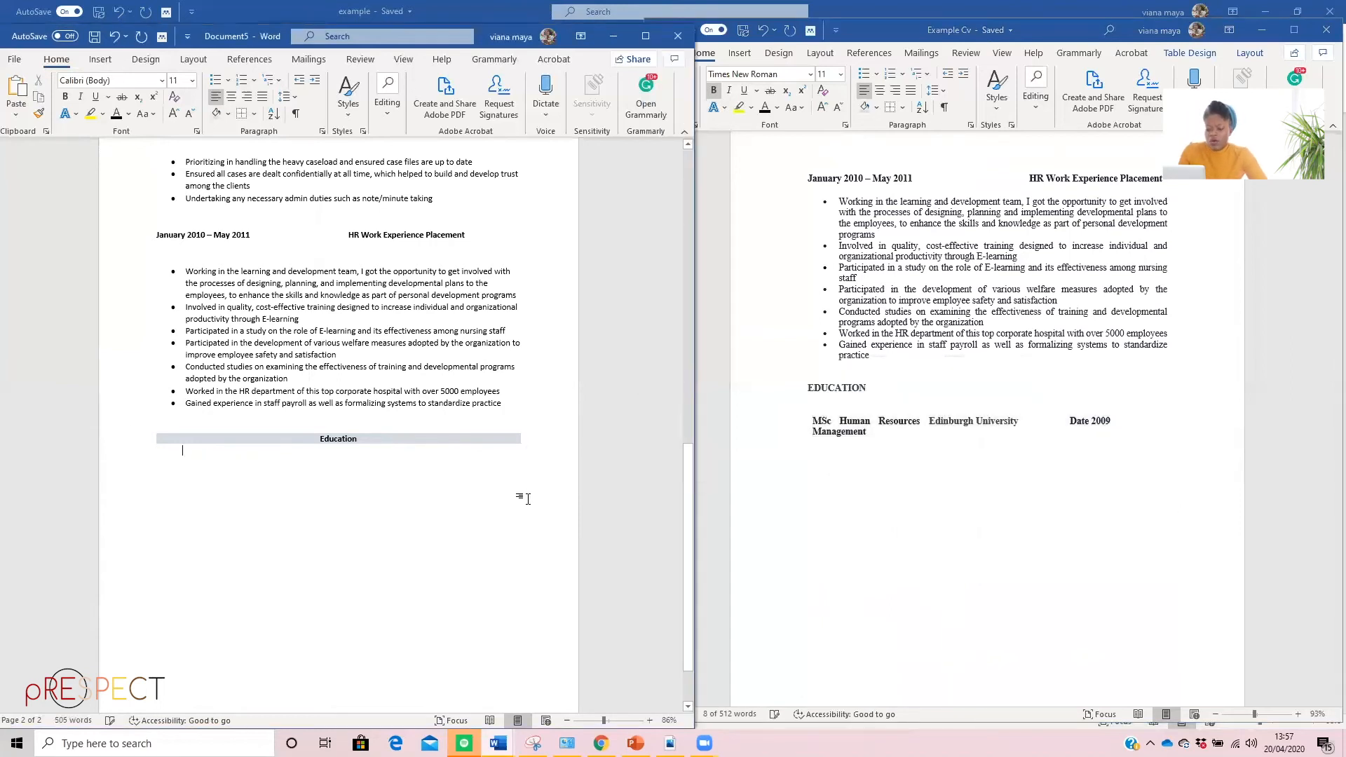
{"action": "right_click", "coordinate": [188, 468]}
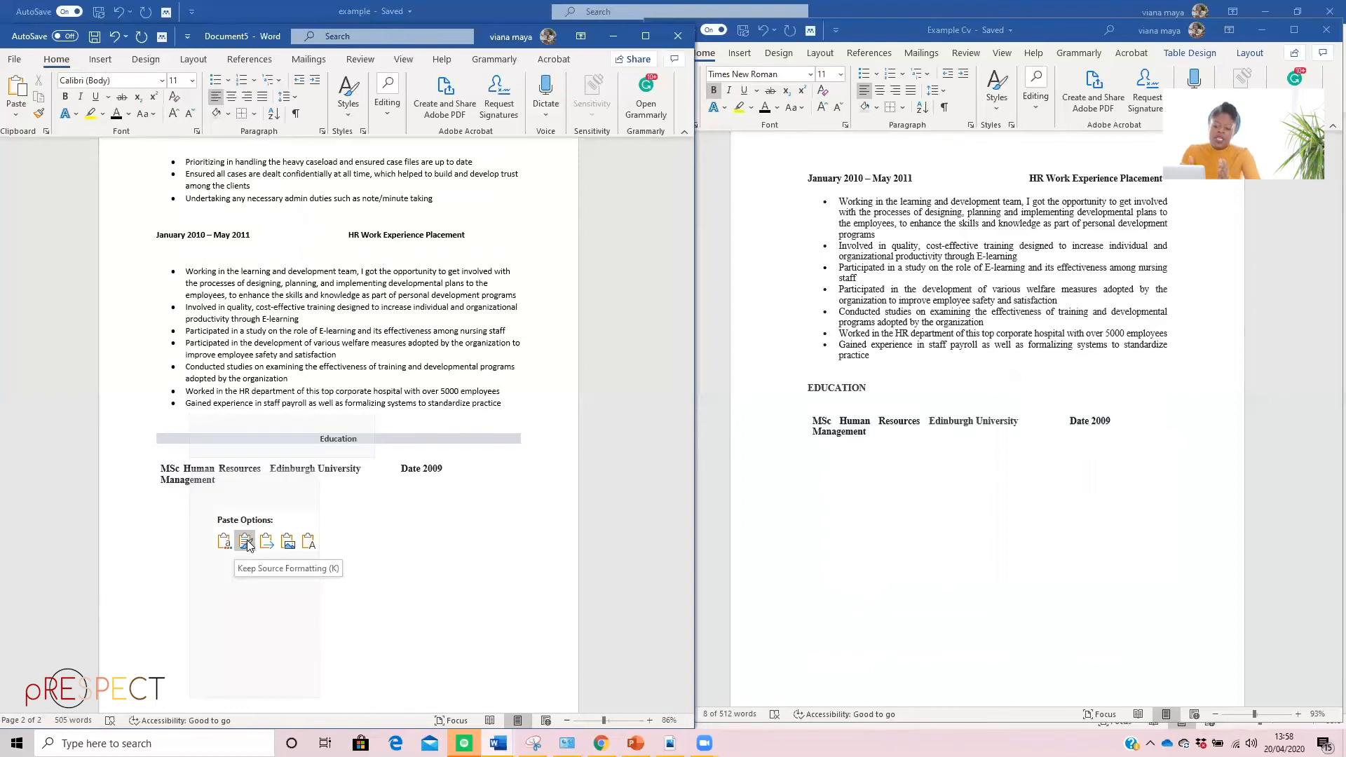
{"action": "left_click", "coordinate": [247, 545]}
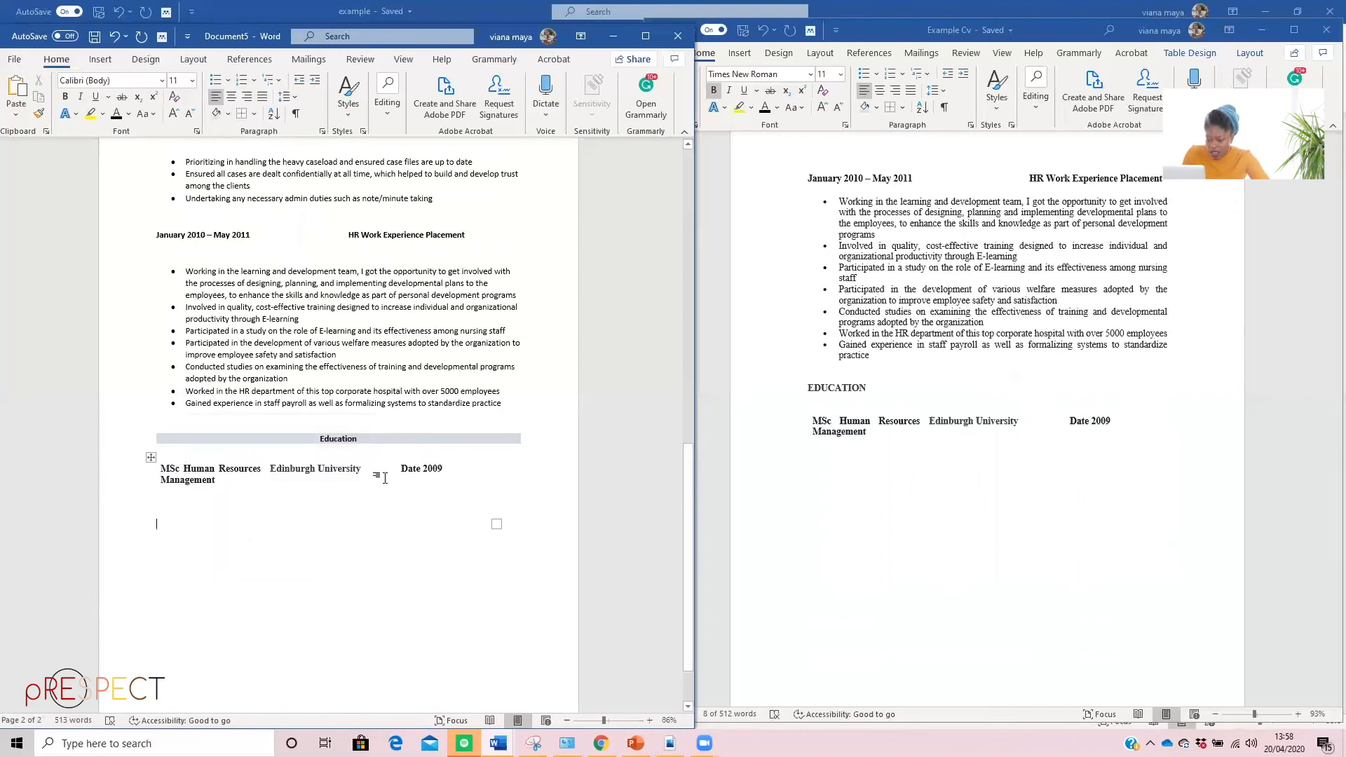
{"action": "left_click", "coordinate": [162, 482]}
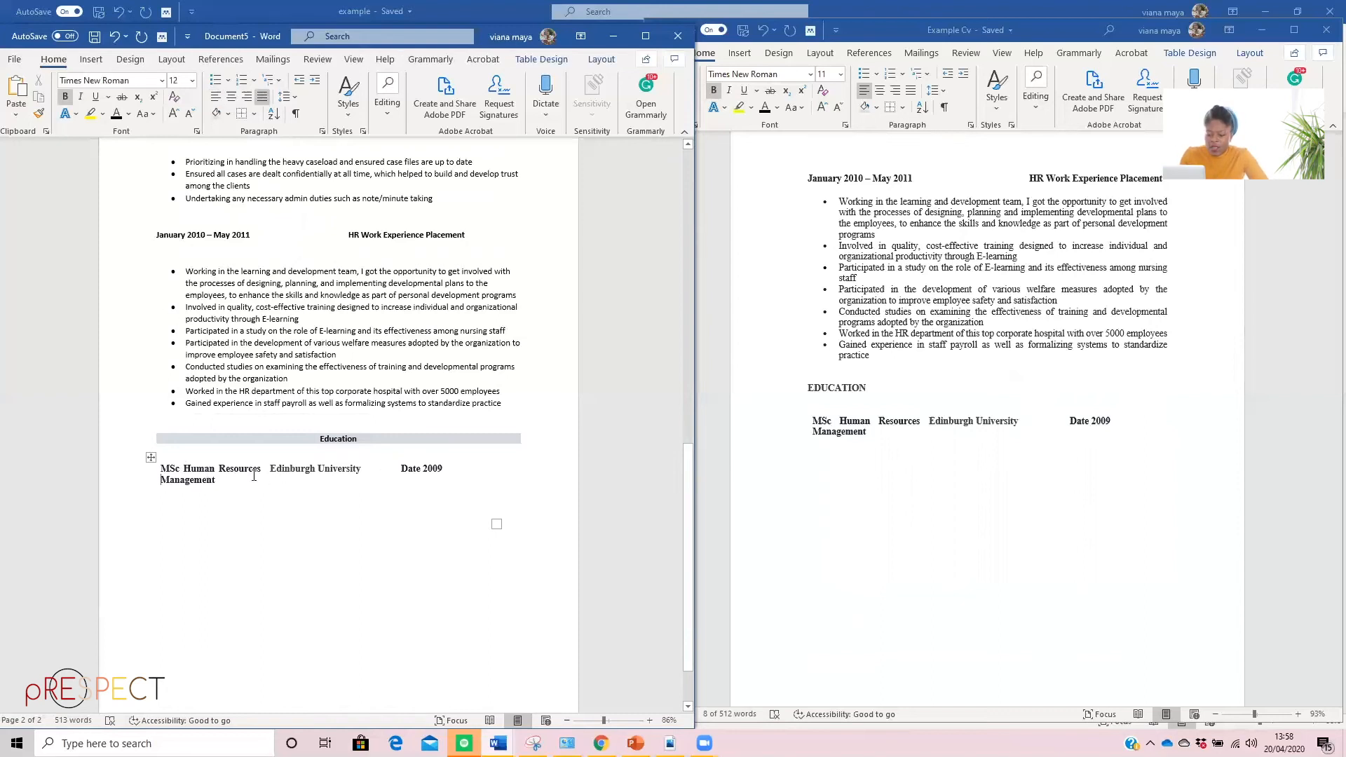
{"action": "left_click_drag", "start_coordinate": [236, 488], "coordinate": [136, 473]}
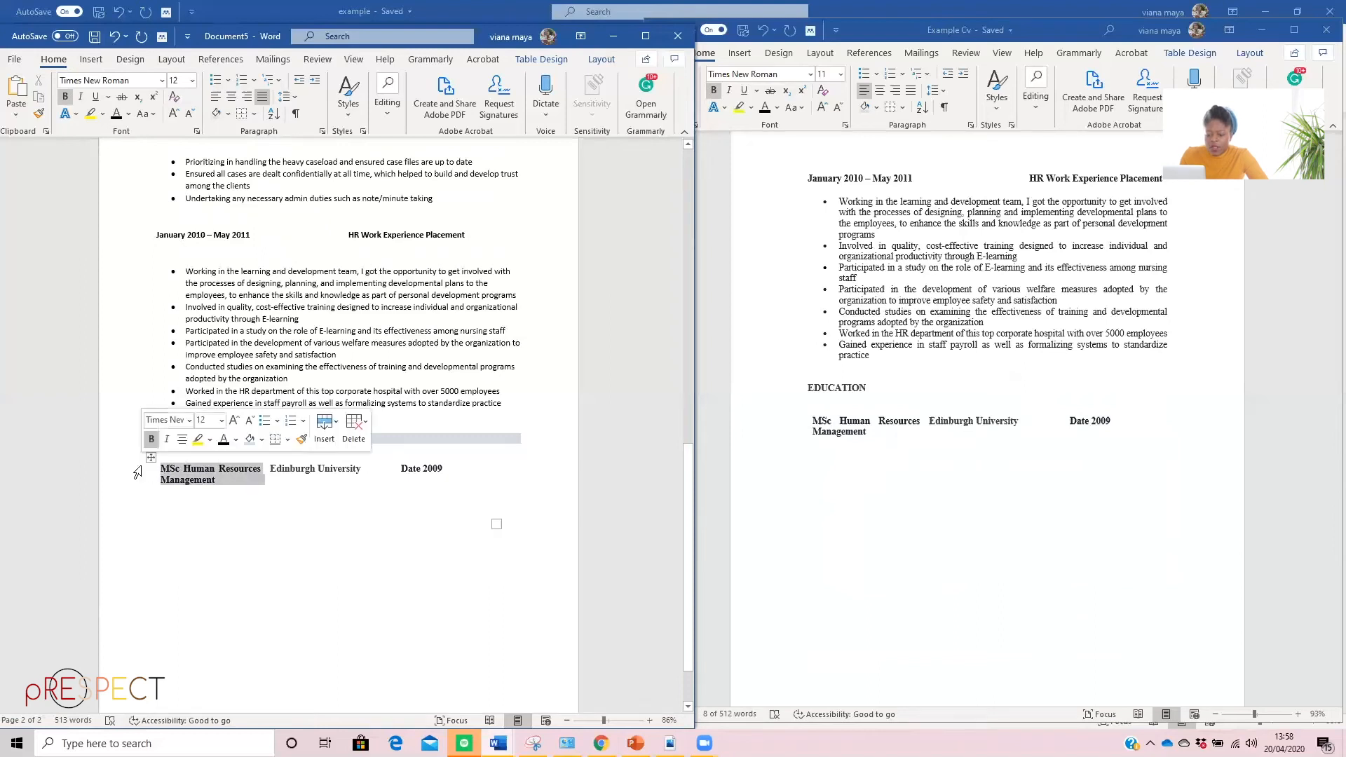
{"action": "left_click", "coordinate": [358, 499]}
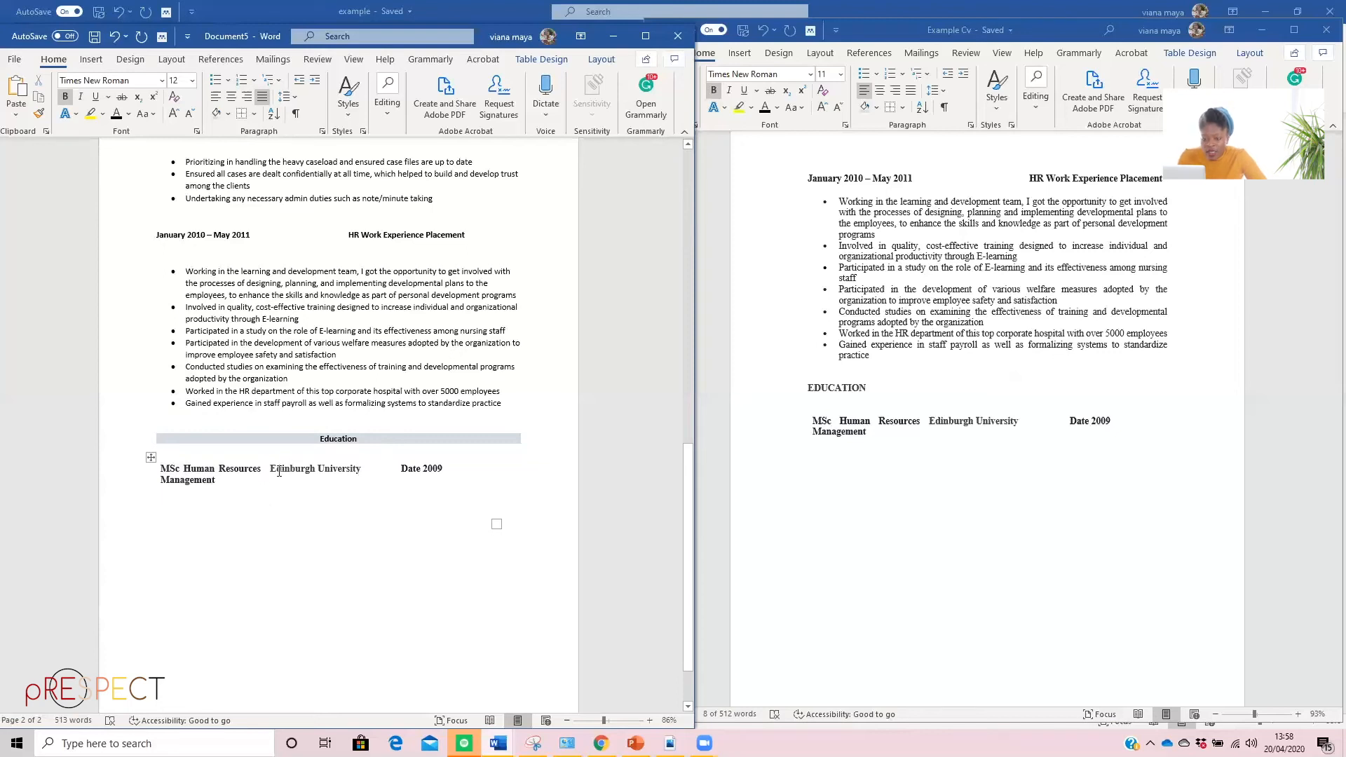
{"action": "left_click", "coordinate": [178, 474]}
{"action": "double_click", "coordinate": [229, 485]}
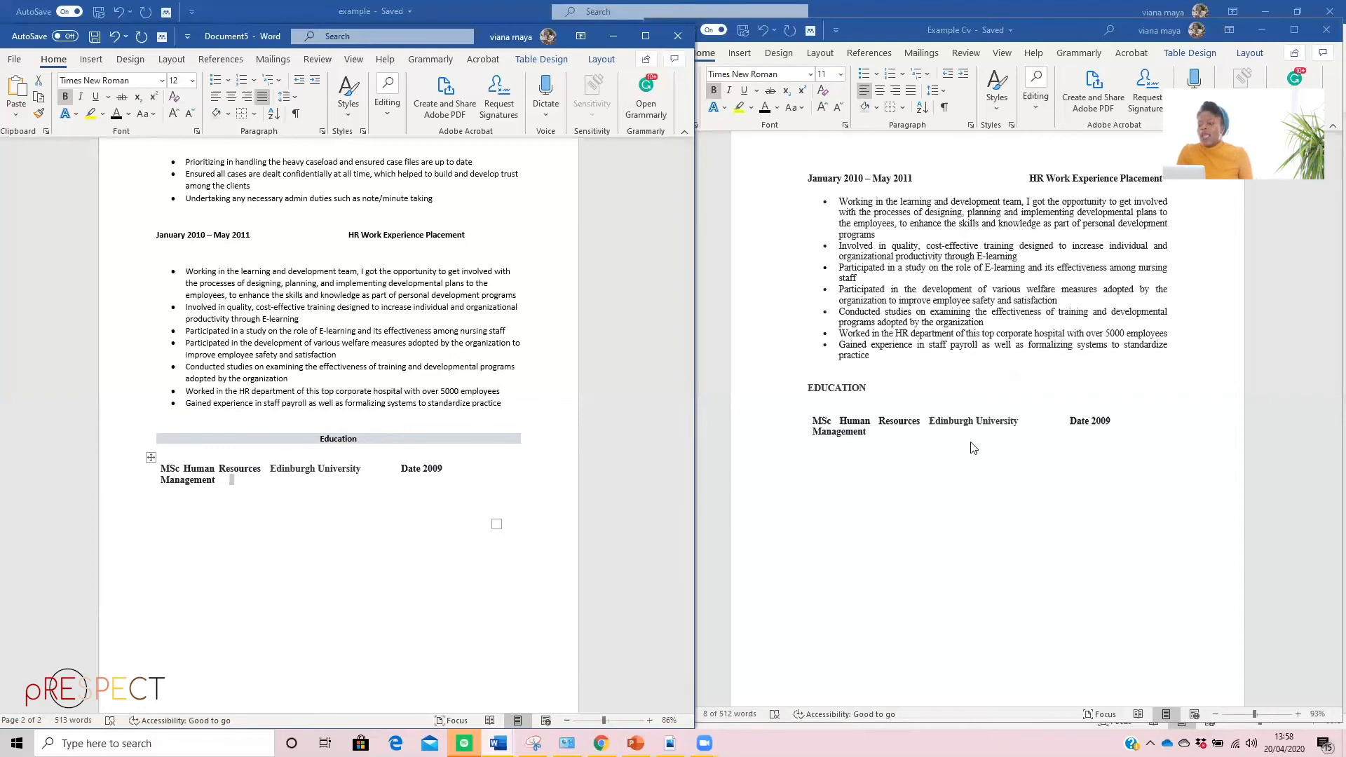
Maximize the new CV's window and insert an empty line above and below the Personal statement paragraph
{"action": "left_click", "coordinate": [646, 39]}
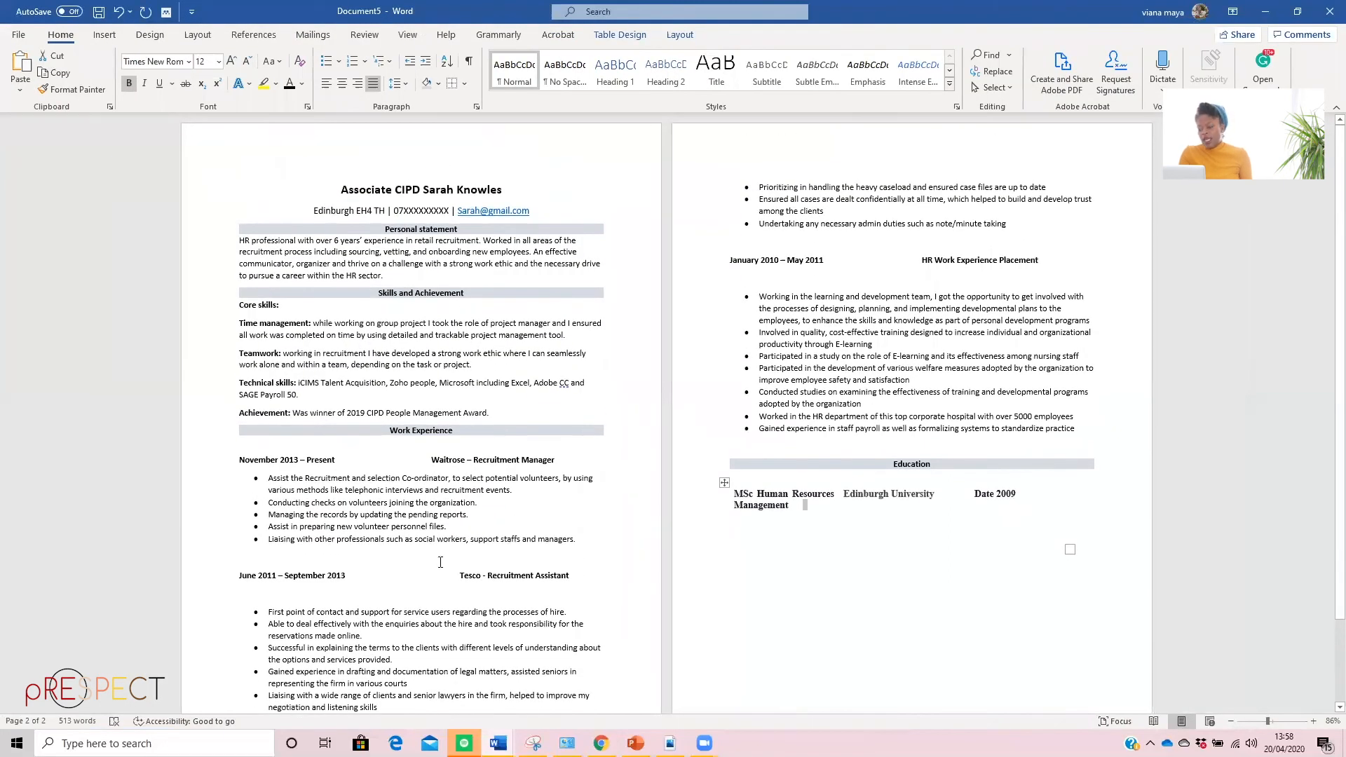
{"action": "scroll", "coordinate": [440, 562], "scroll_direction": "down", "scroll_amount": 2}
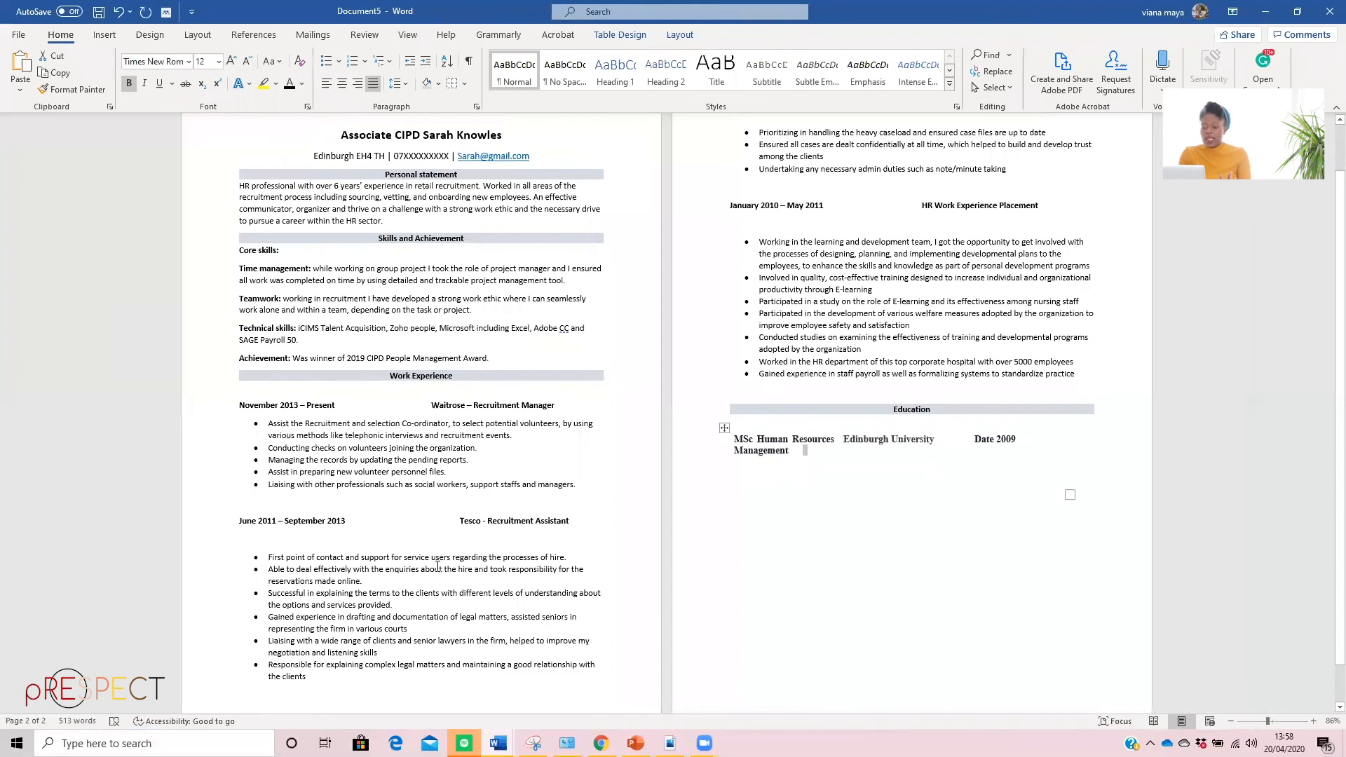
{"action": "left_click", "coordinate": [240, 186]}
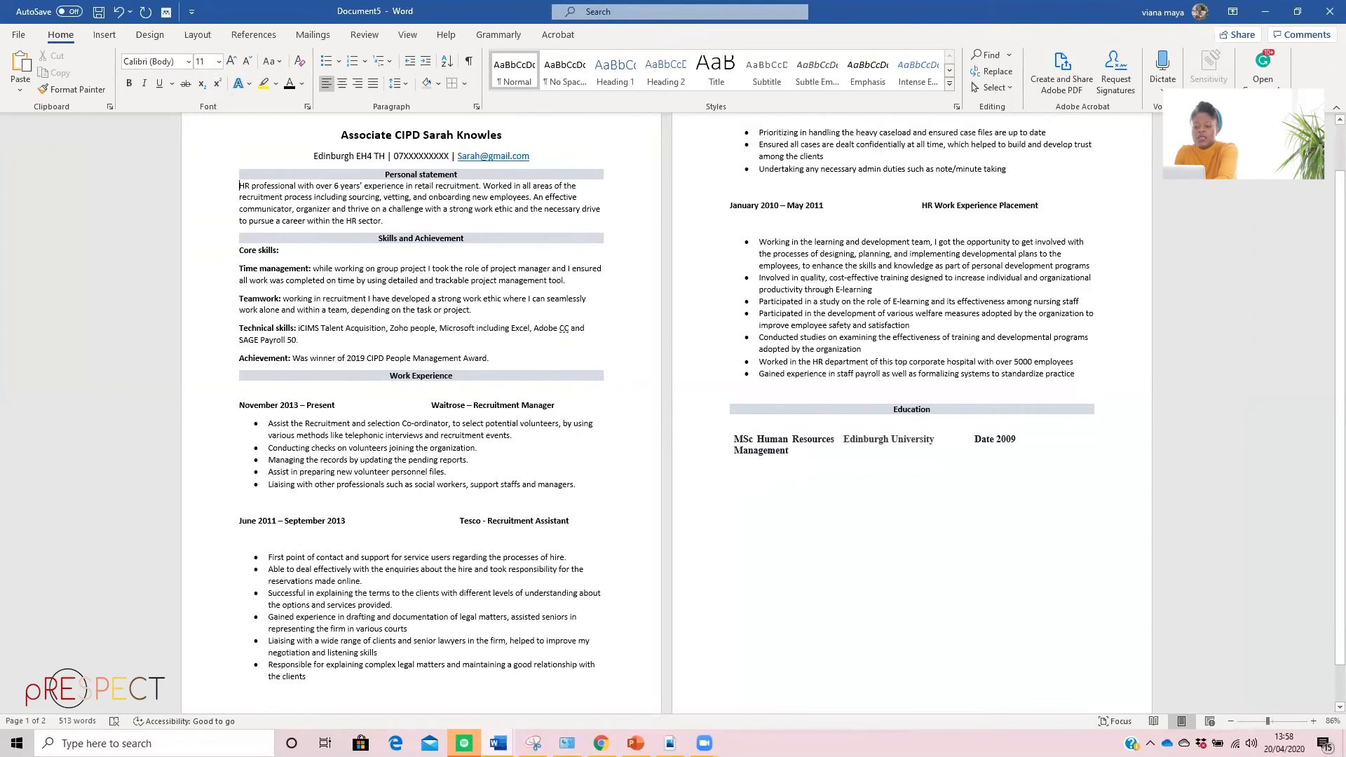
{"action": "key", "text": "Return"}
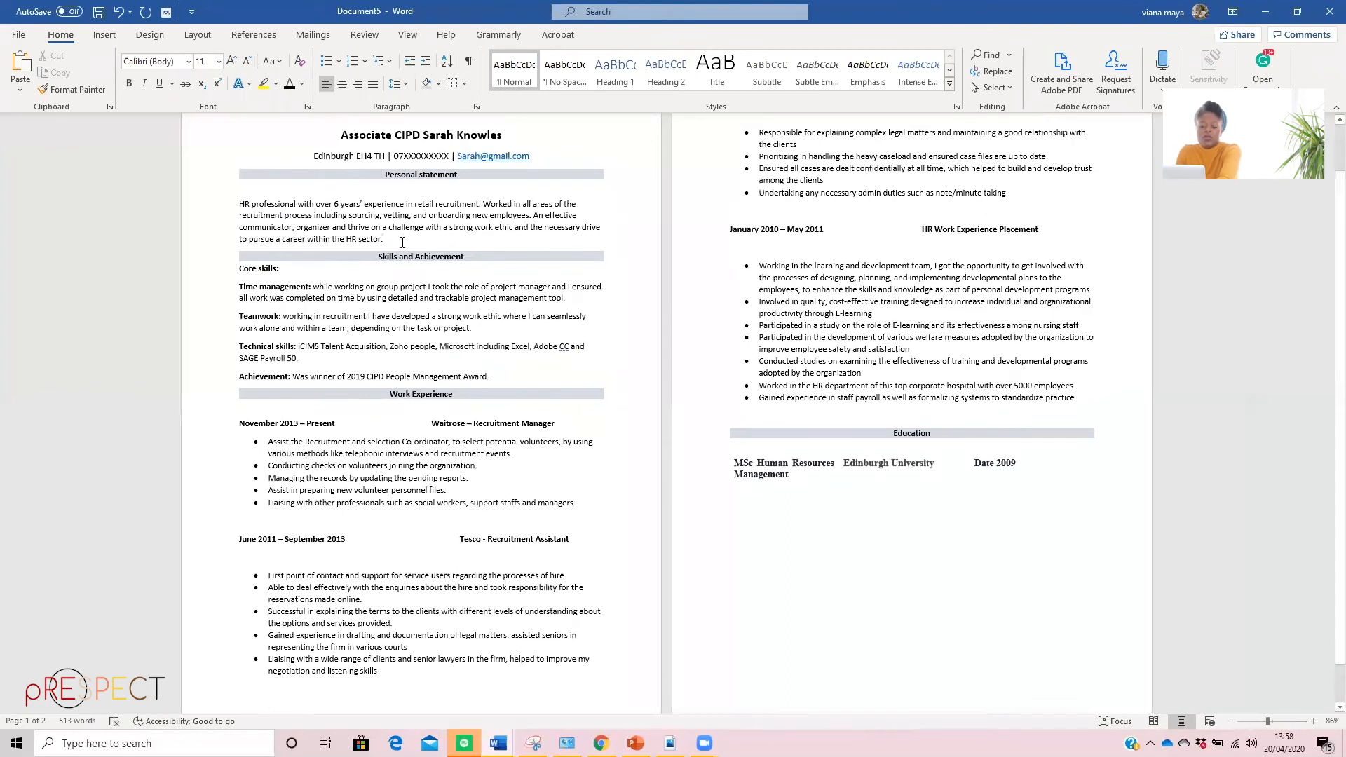
{"action": "key", "text": "Return"}
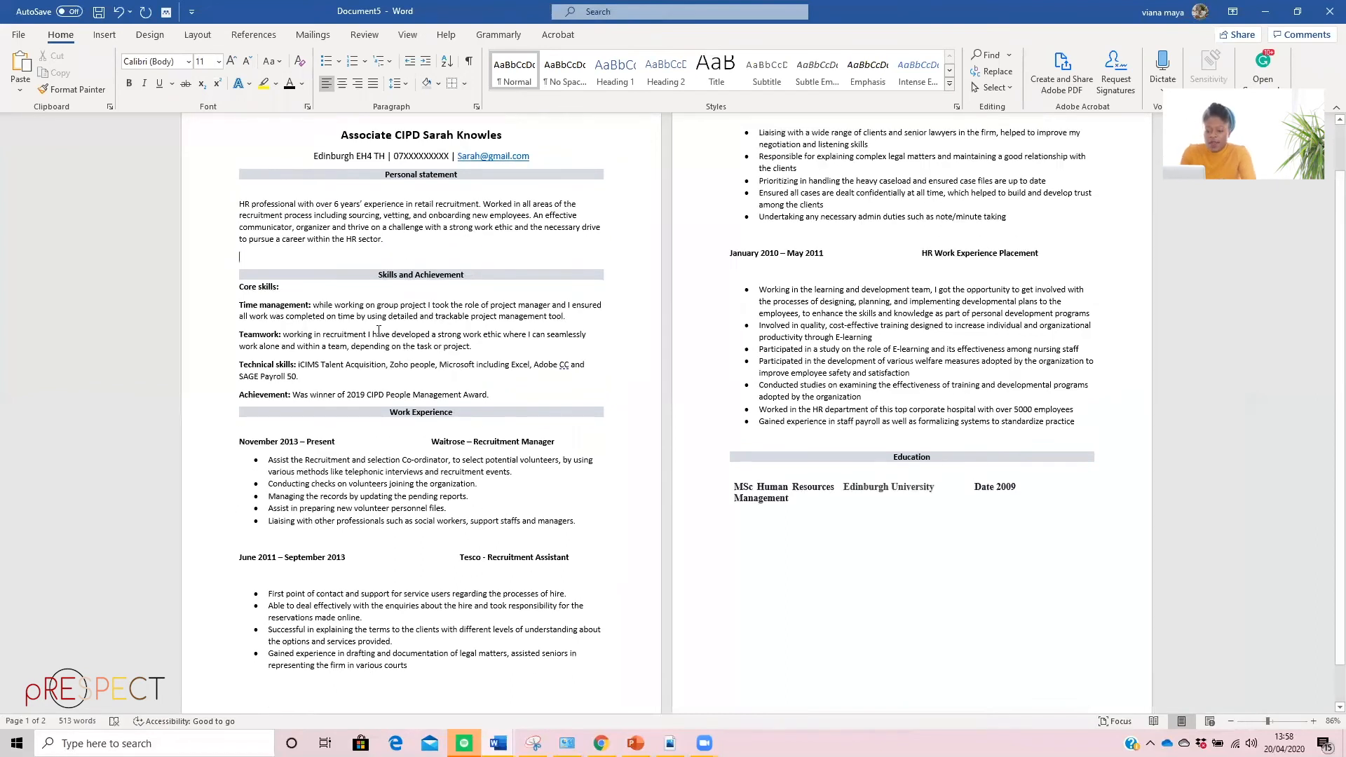
Put the text after "Technical skills:" on its own line and set that label's font size to 12
{"action": "triple_click", "coordinate": [234, 290]}
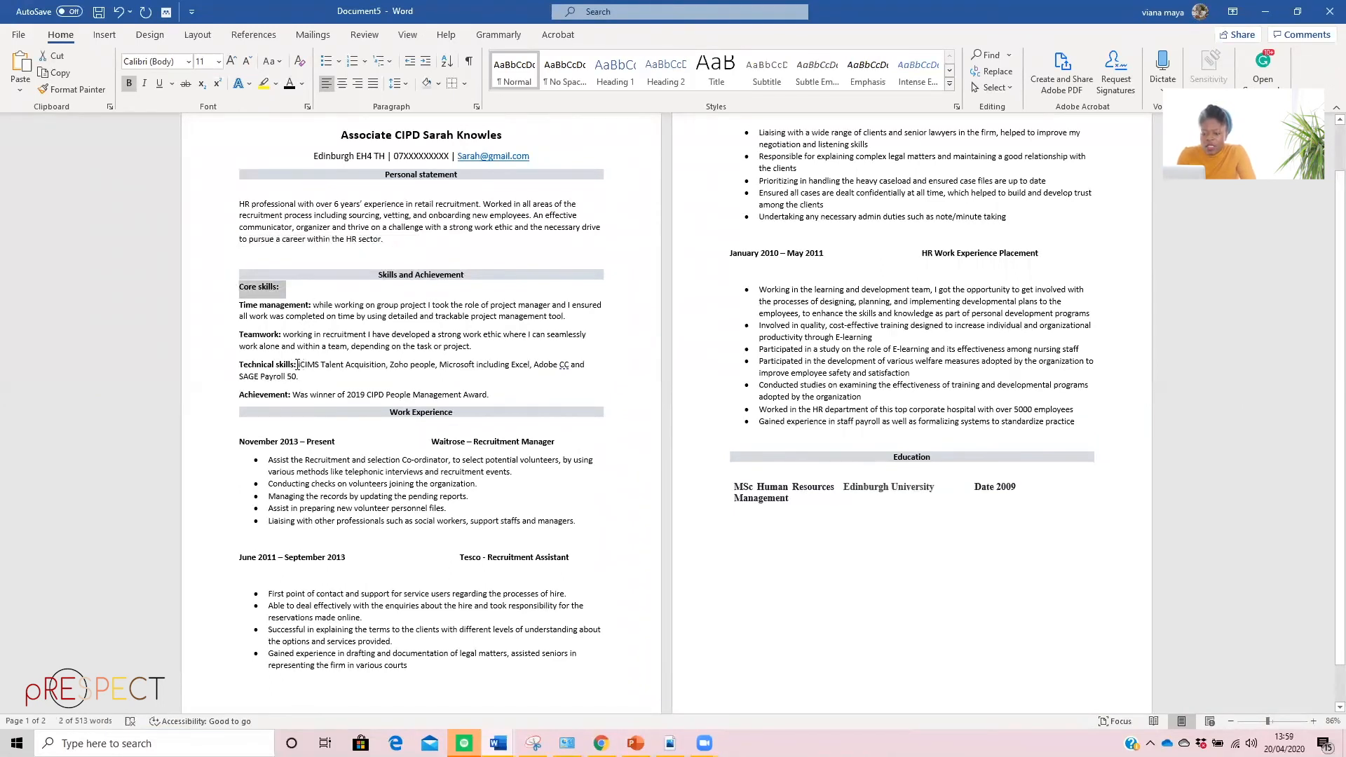
{"action": "left_click", "coordinate": [298, 365]}
{"action": "key", "text": "Return"}
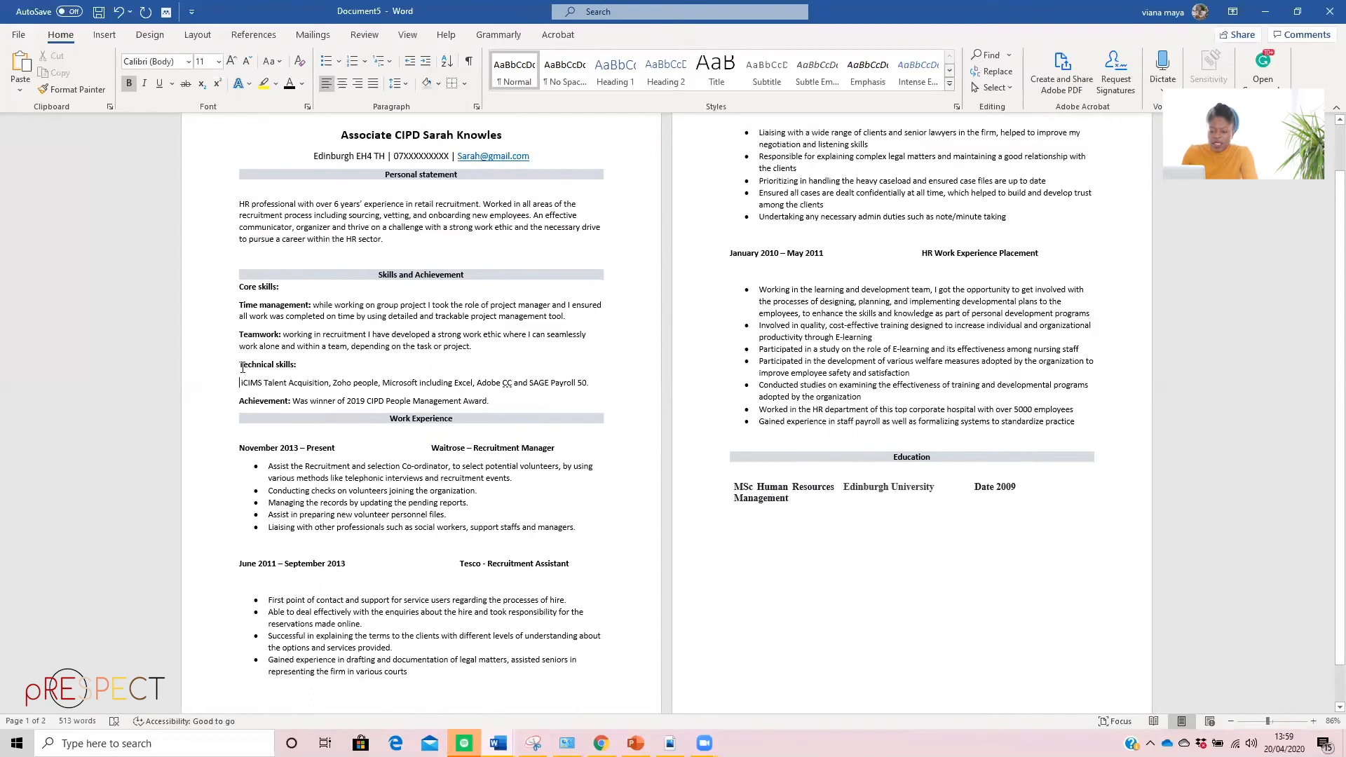
{"action": "left_click_drag", "start_coordinate": [268, 370], "coordinate": [246, 369]}
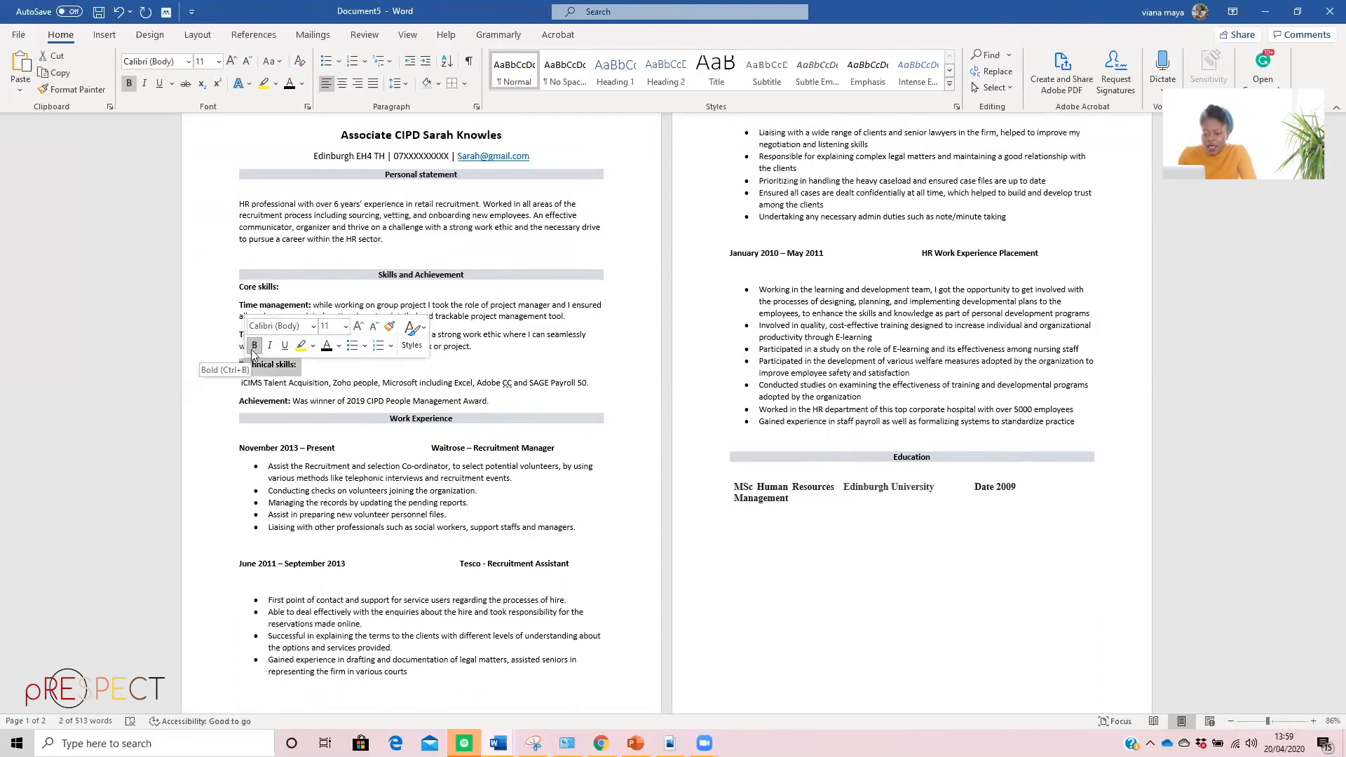
{"action": "left_click", "coordinate": [346, 325]}
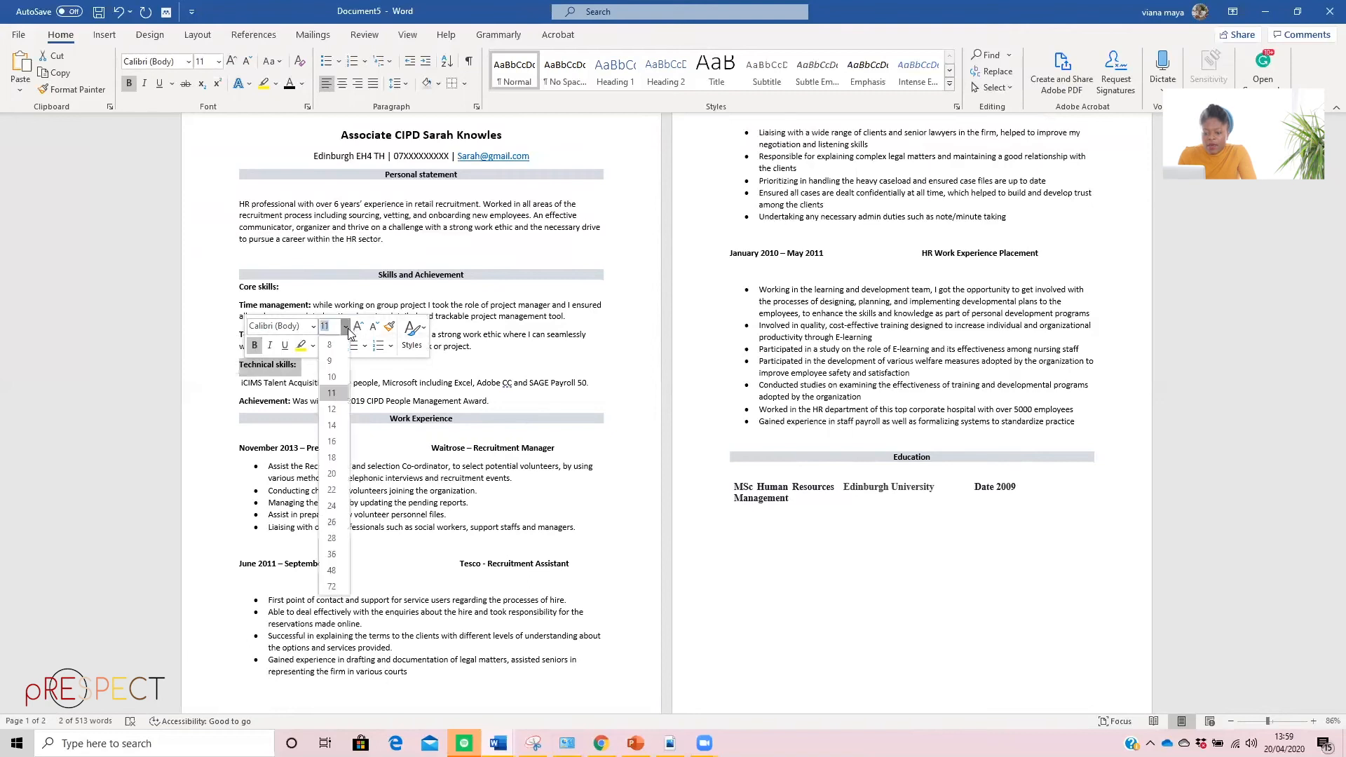
{"action": "left_click", "coordinate": [333, 409]}
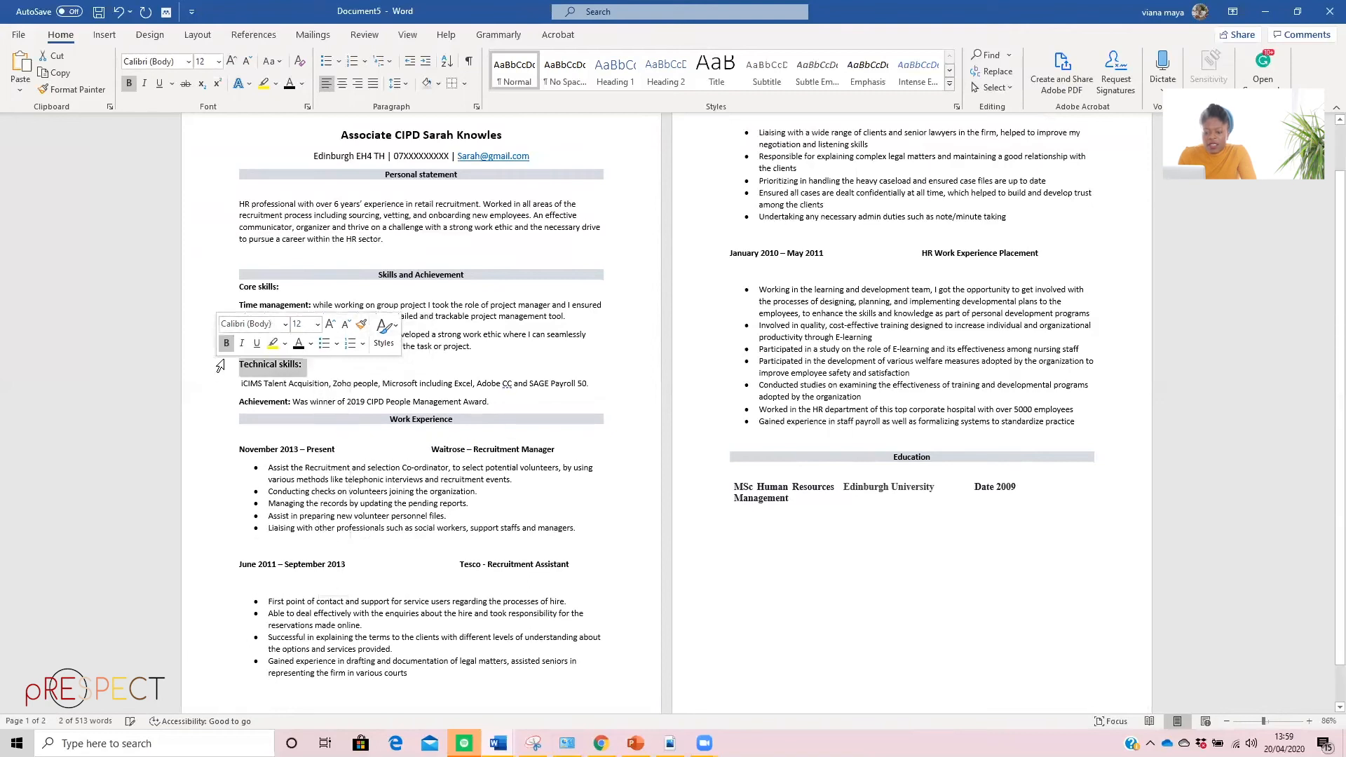
Set the font size of the "Core skills:" label to 12
{"action": "left_click_drag", "start_coordinate": [286, 287], "coordinate": [242, 290]}
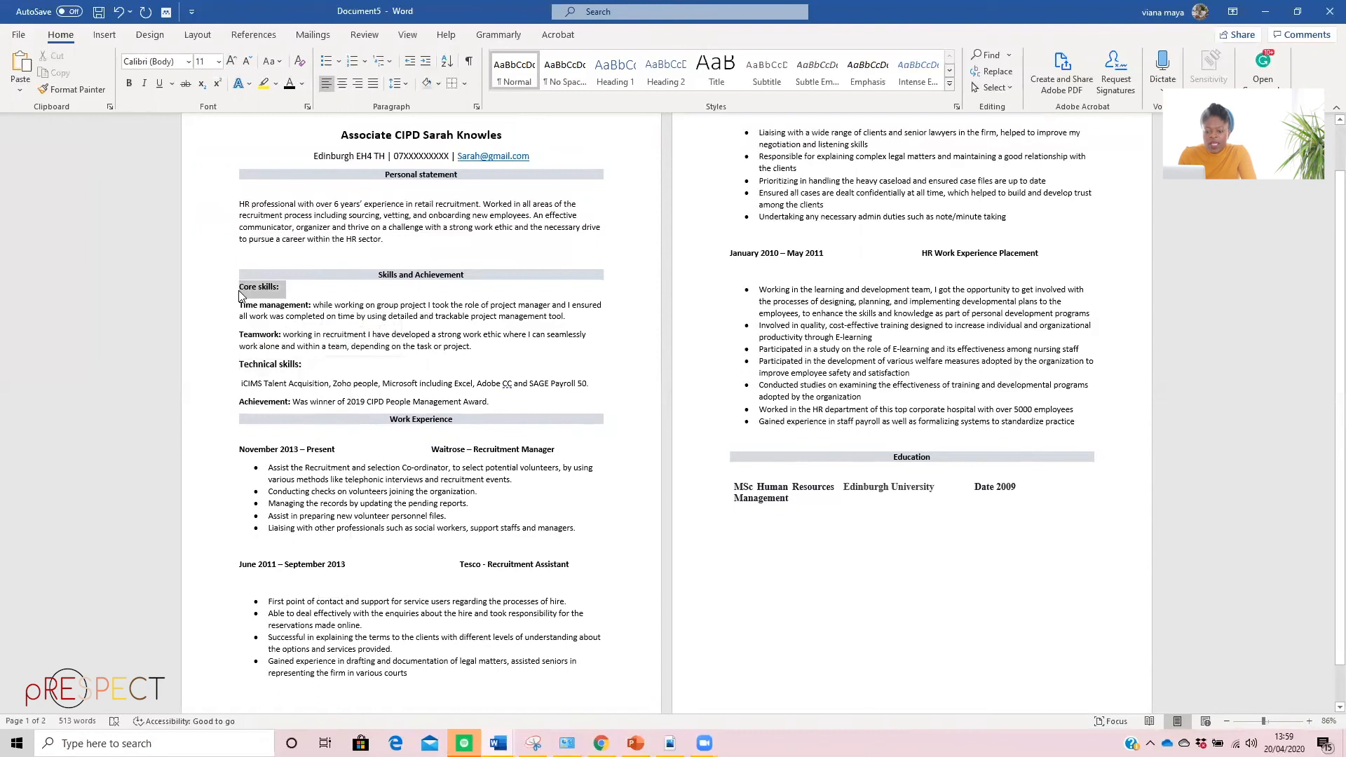
{"action": "left_click", "coordinate": [339, 247]}
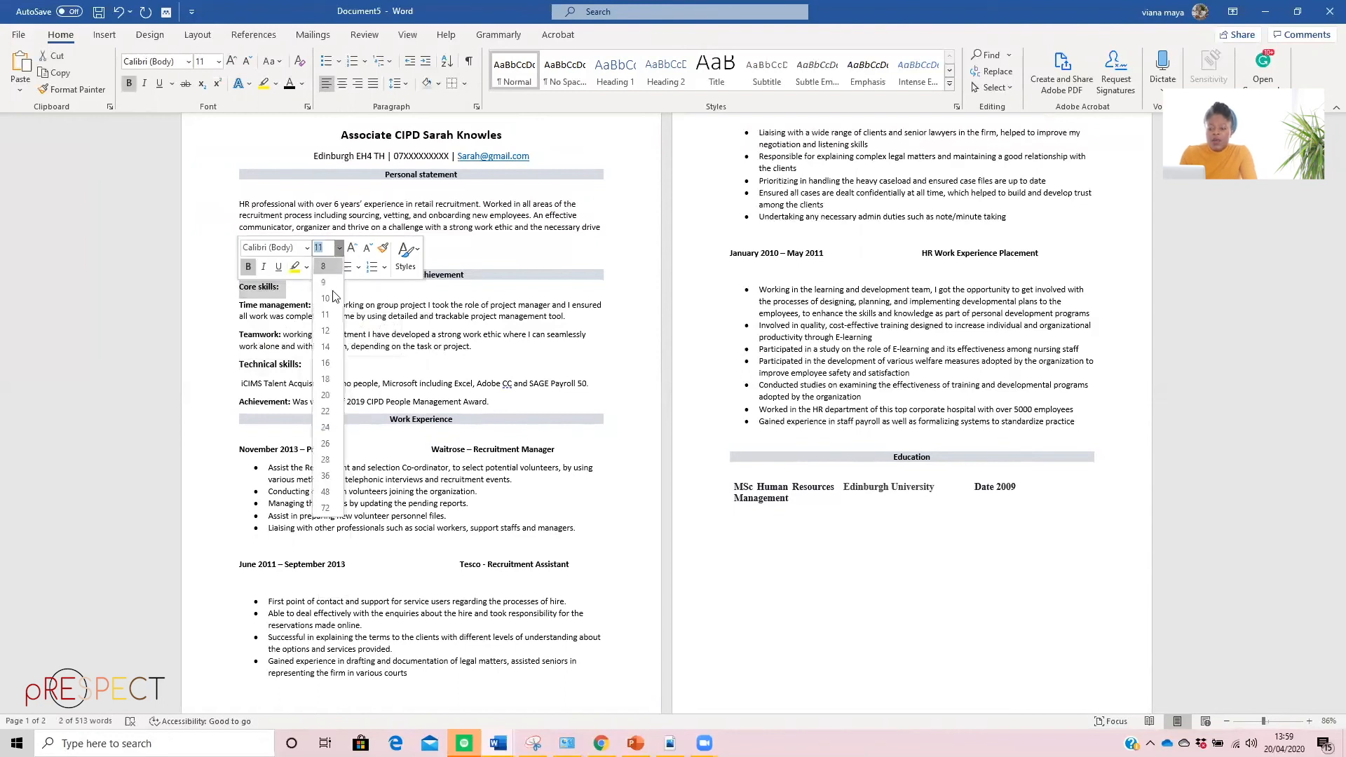
{"action": "left_click", "coordinate": [326, 330]}
{"action": "left_click", "coordinate": [384, 347]}
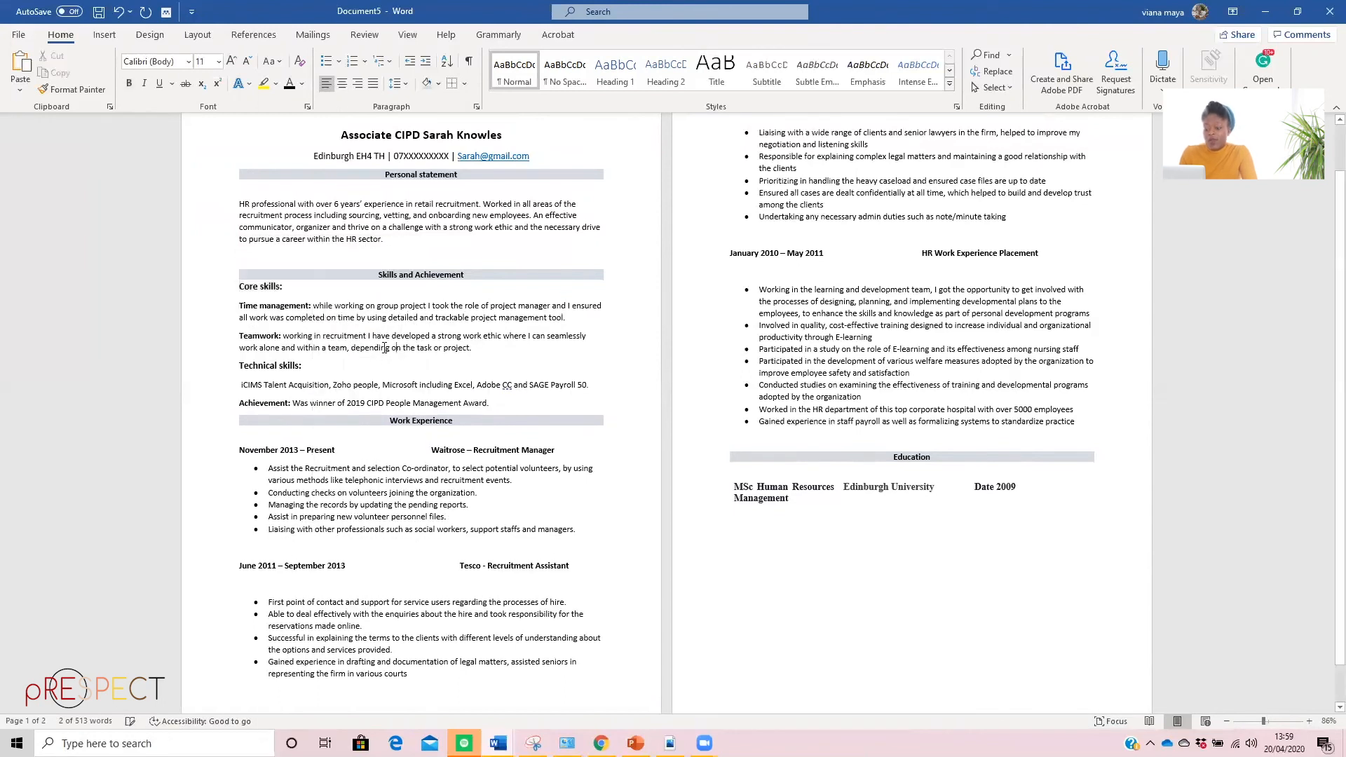
{"action": "left_click", "coordinate": [307, 367]}
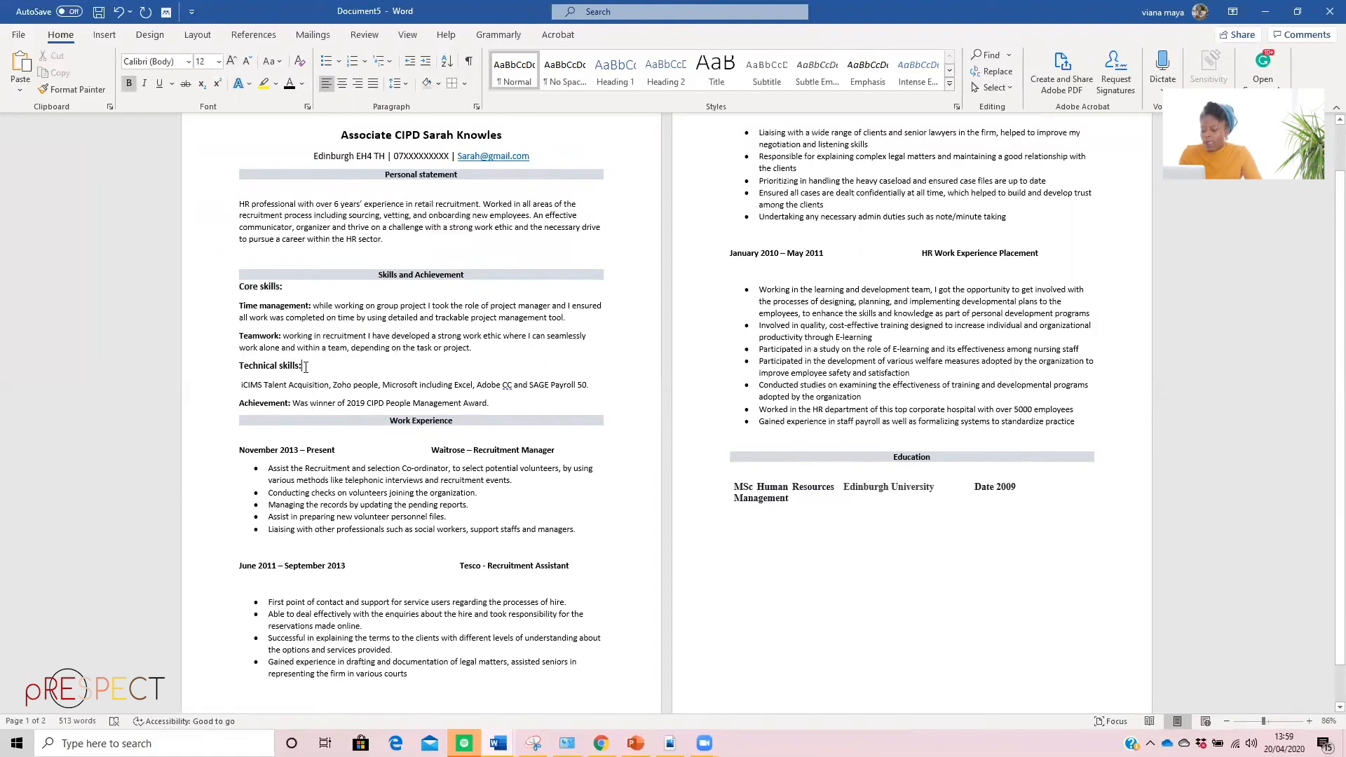
Move the text after "Achievement:" to a new line and set that label's font size to 12
{"action": "left_click", "coordinate": [292, 404]}
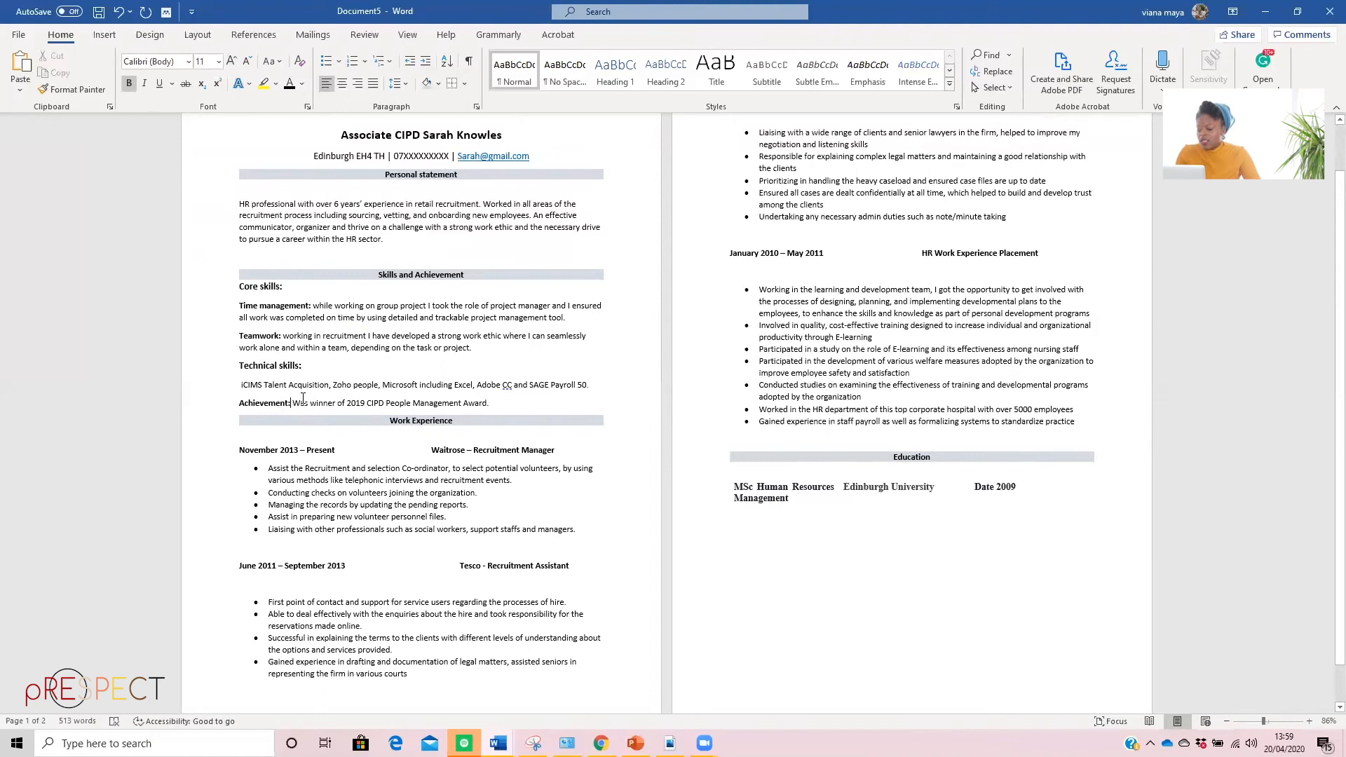
{"action": "key", "text": "Return"}
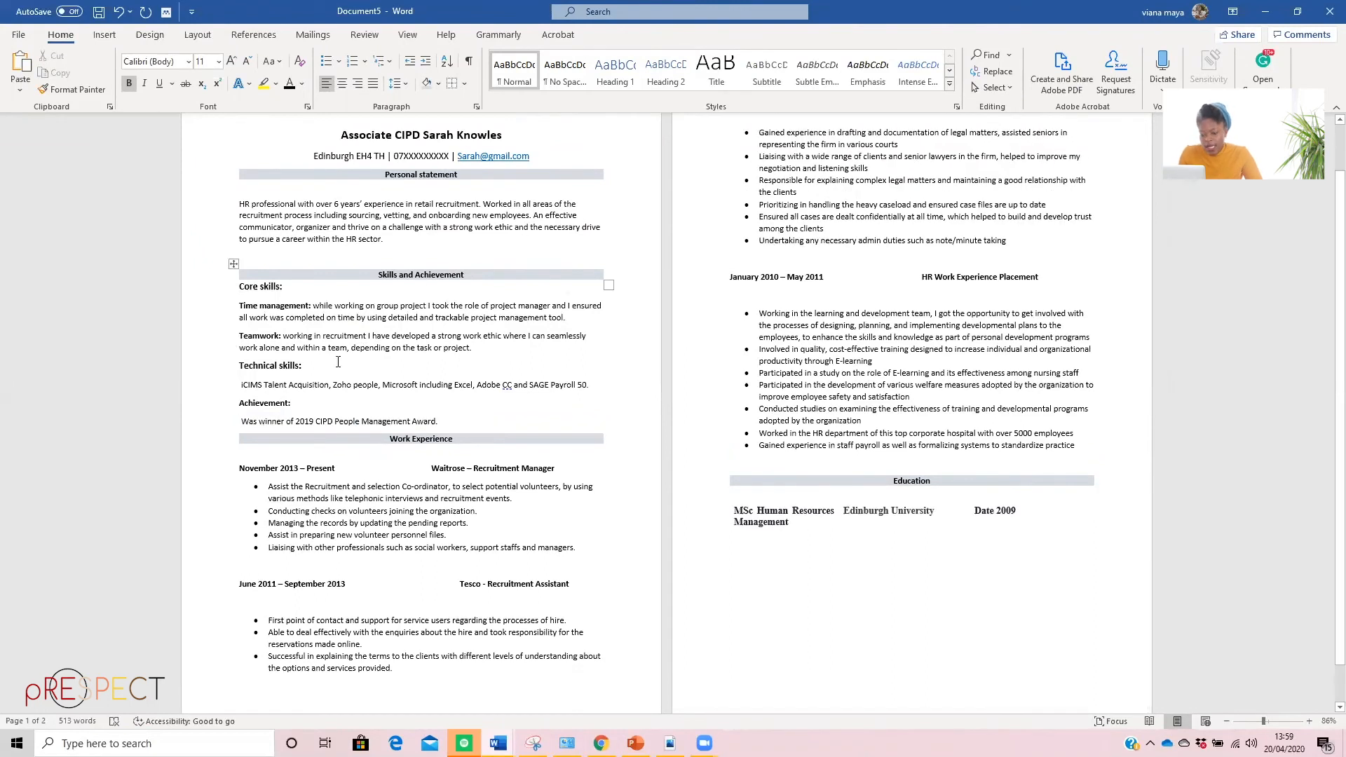
{"action": "left_click_drag", "start_coordinate": [293, 404], "coordinate": [236, 404]}
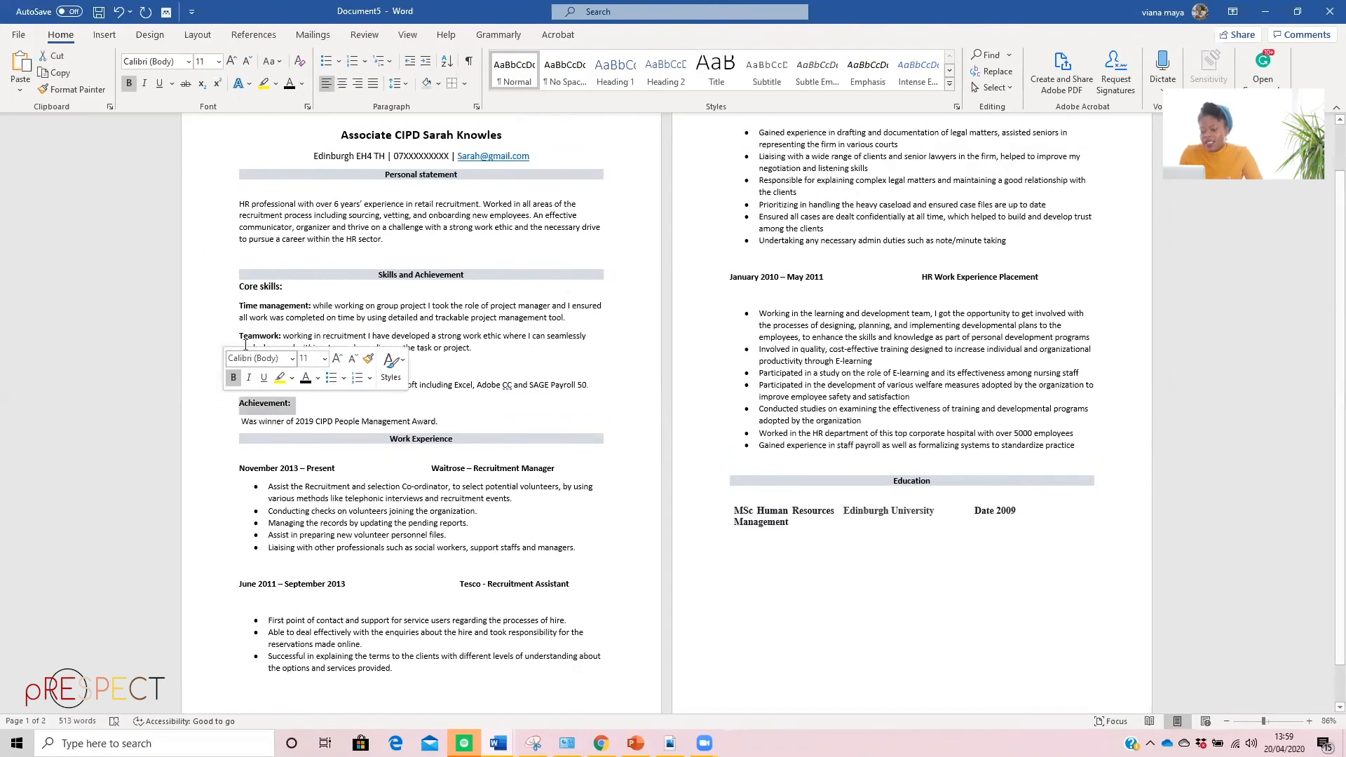
{"action": "left_click", "coordinate": [324, 358]}
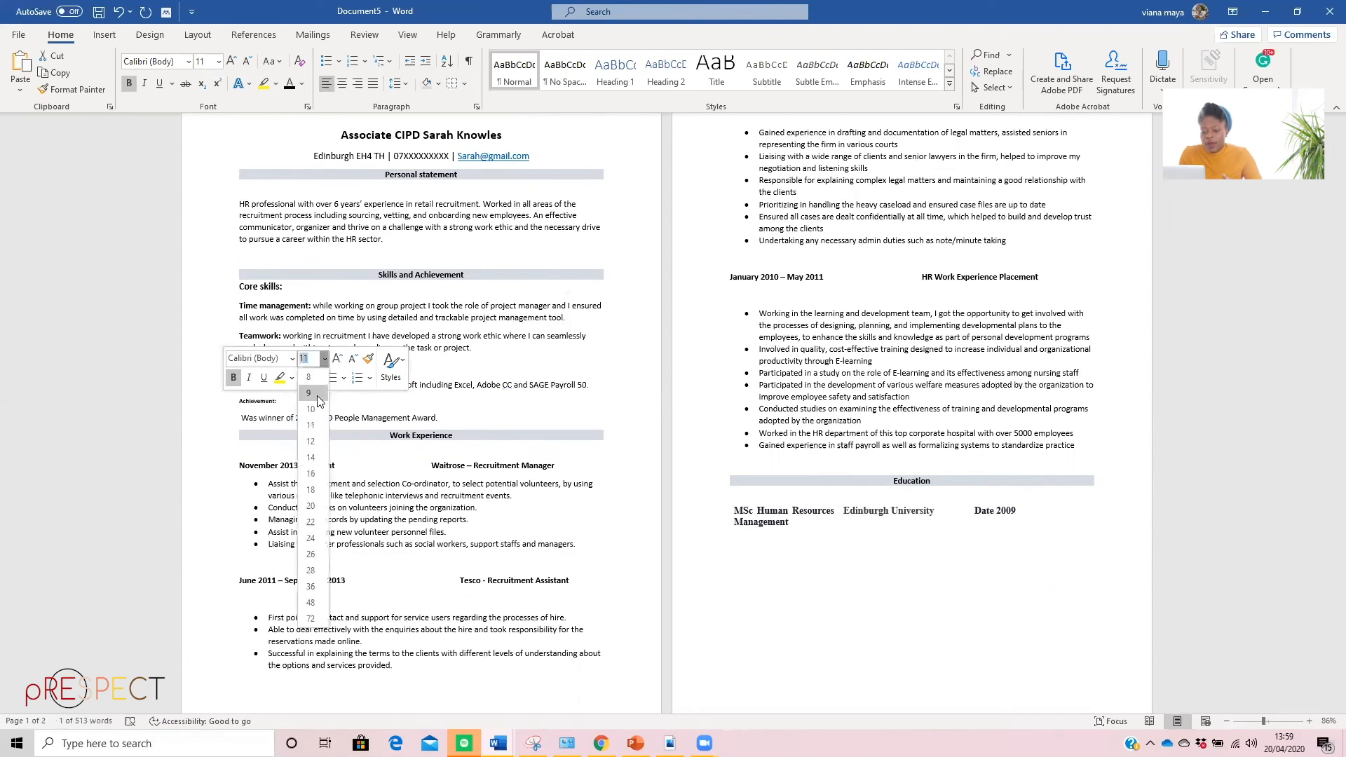
{"action": "left_click", "coordinate": [311, 441]}
{"action": "left_click", "coordinate": [452, 412]}
Look over the CV's layout and run the spelling and grammar check on the whole document
{"action": "scroll", "coordinate": [469, 434], "scroll_direction": "down", "scroll_amount": 1}
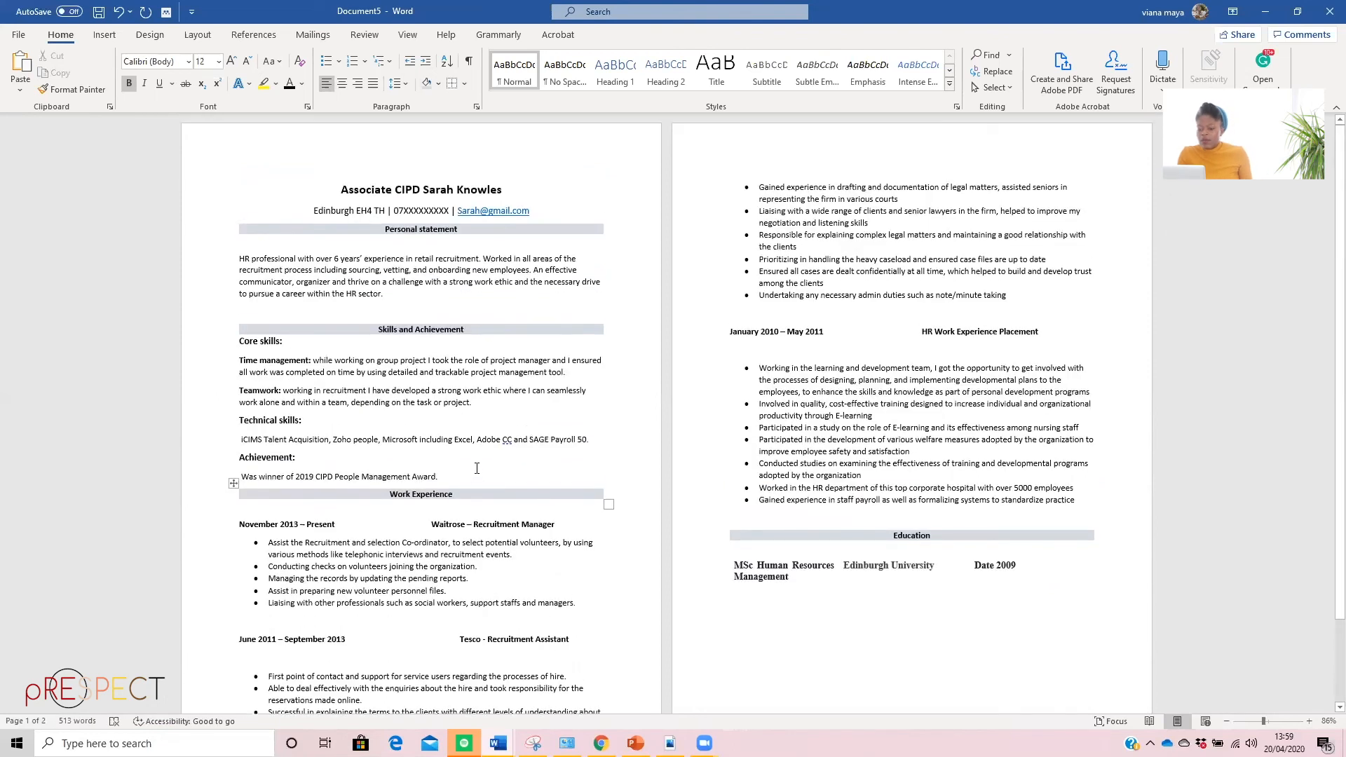
{"action": "scroll", "coordinate": [472, 439], "scroll_direction": "up", "scroll_amount": 2}
{"action": "scroll", "coordinate": [911, 491], "scroll_direction": "down", "scroll_amount": 2}
{"action": "scroll", "coordinate": [979, 530], "scroll_direction": "up", "scroll_amount": 2}
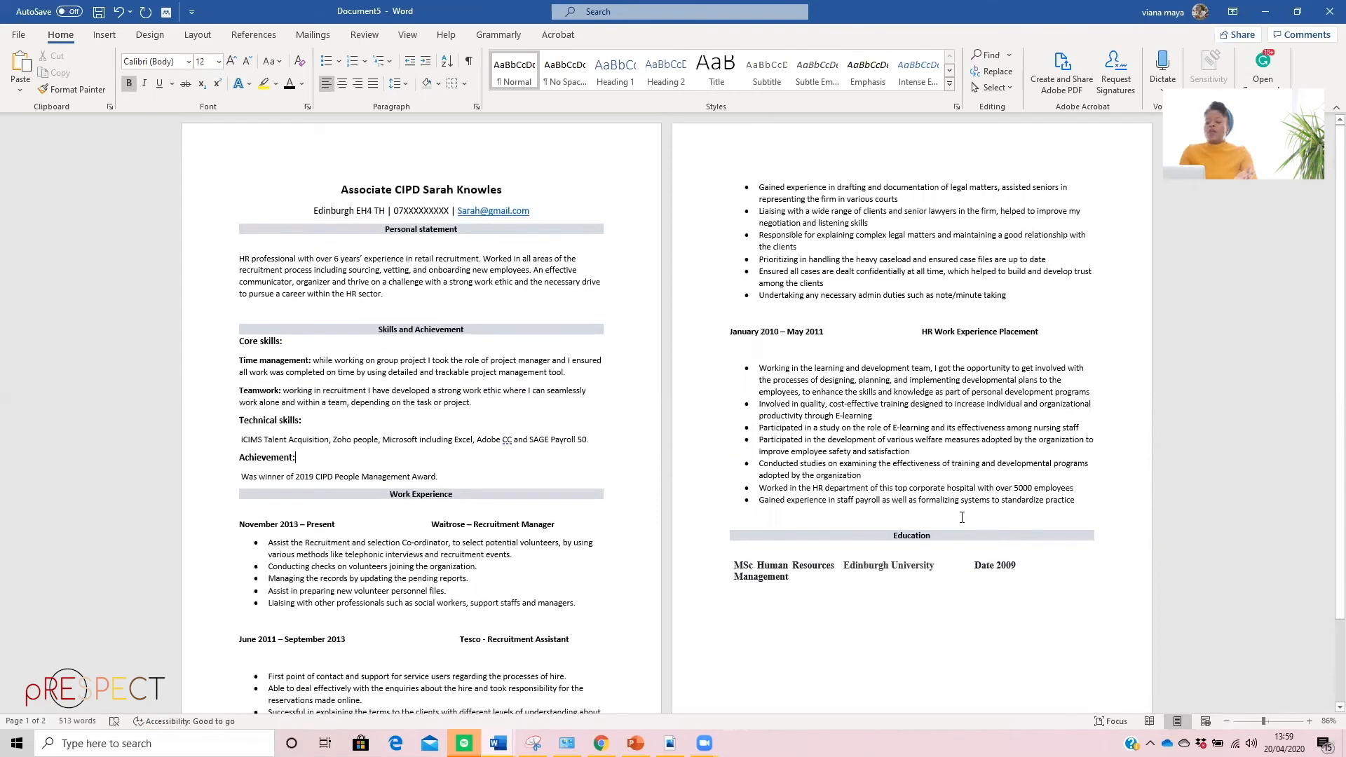
{"action": "left_click", "coordinate": [374, 35]}
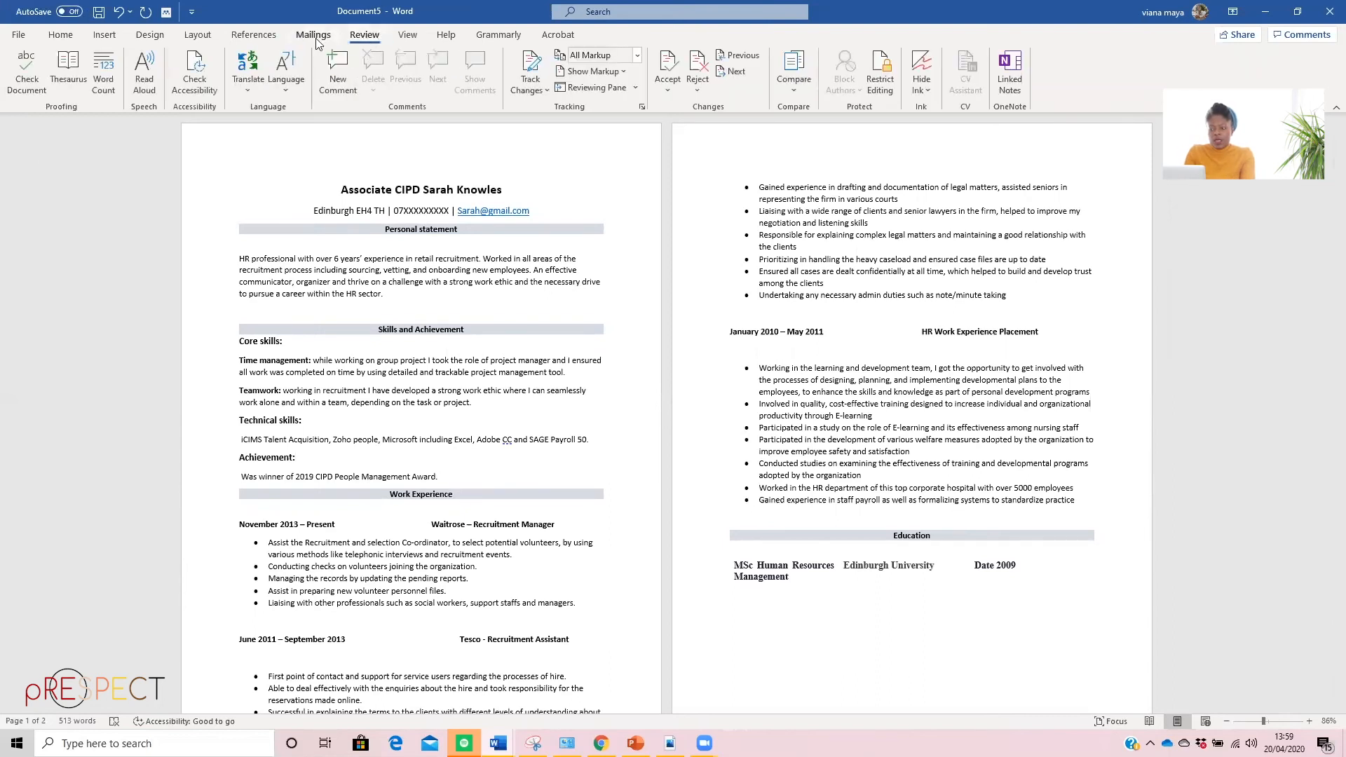
{"action": "left_click", "coordinate": [28, 73]}
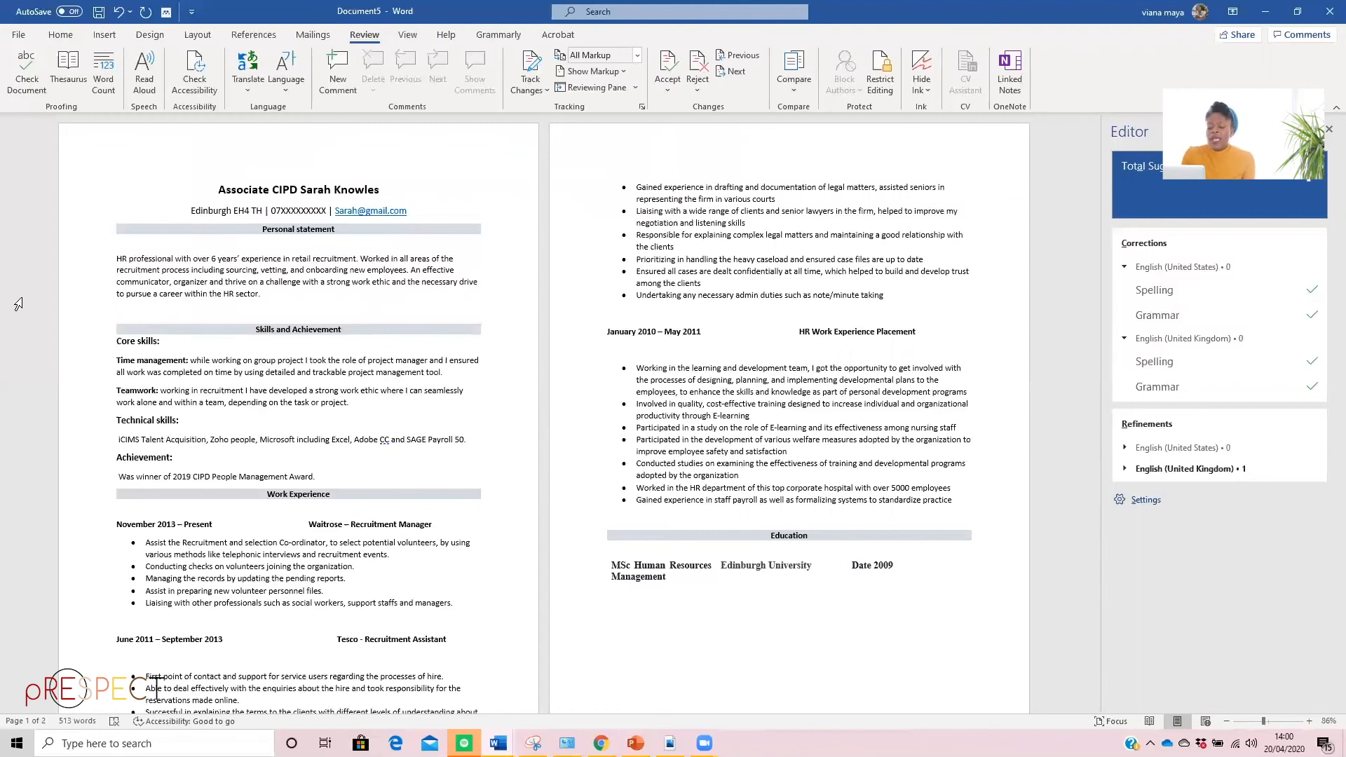
Review the finished CV, then restore its smaller window and compare it side by side with the Example Cv
{"action": "scroll", "coordinate": [255, 575], "scroll_direction": "down", "scroll_amount": 3}
{"action": "scroll", "coordinate": [230, 574], "scroll_direction": "up", "scroll_amount": 3}
{"action": "scroll", "coordinate": [87, 581], "scroll_direction": "down", "scroll_amount": 1}
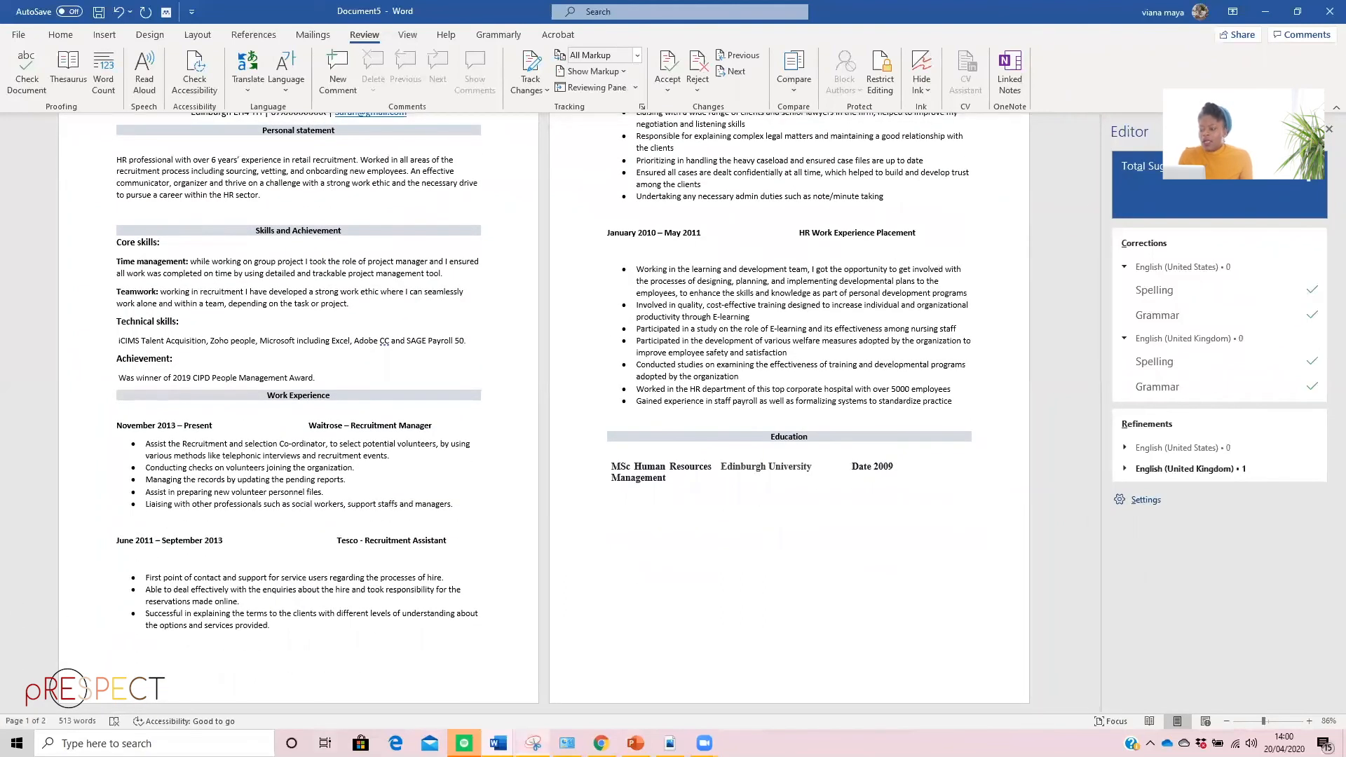
{"action": "left_click", "coordinate": [1296, 14]}
{"action": "left_click", "coordinate": [855, 273]}
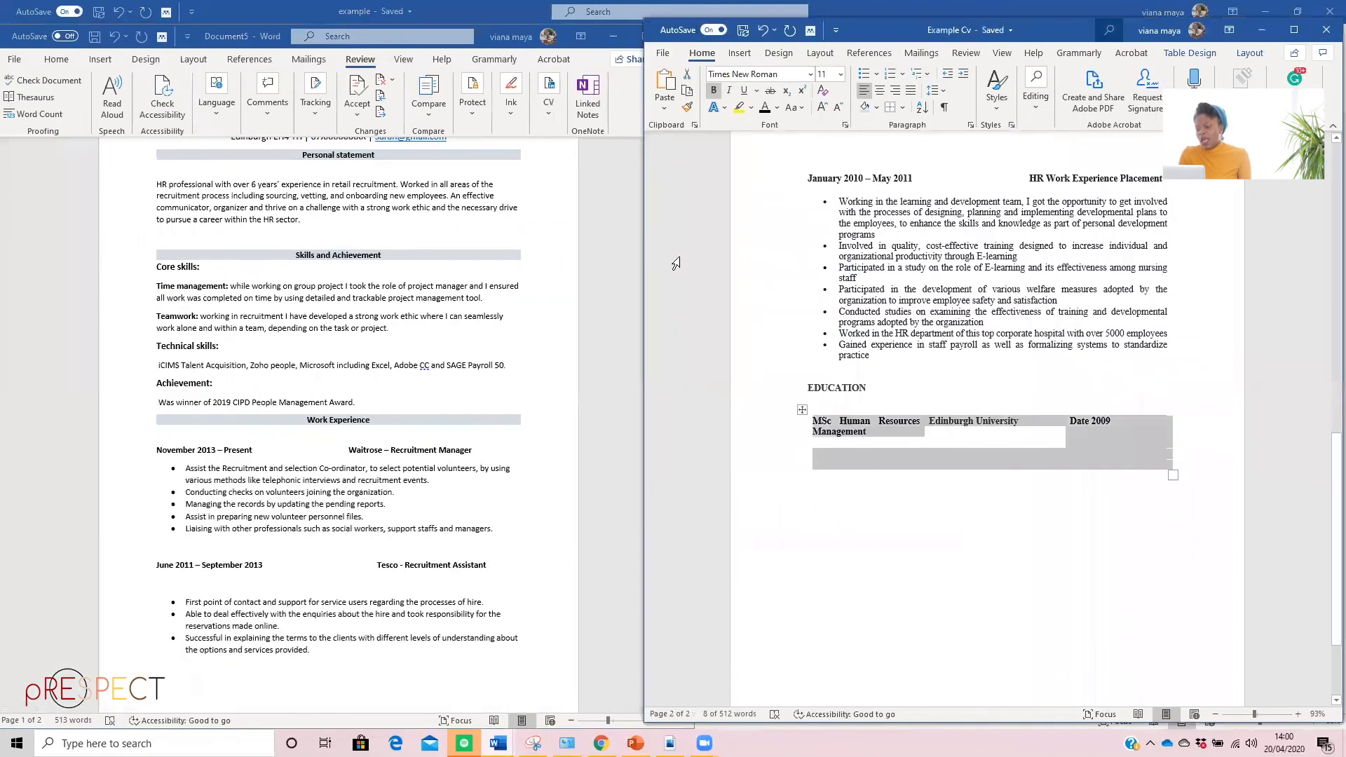
{"action": "scroll", "coordinate": [853, 363], "scroll_direction": "up", "scroll_amount": 15}
{"action": "scroll", "coordinate": [854, 363], "scroll_direction": "down", "scroll_amount": 2}
{"action": "scroll", "coordinate": [282, 350], "scroll_direction": "up", "scroll_amount": 3}
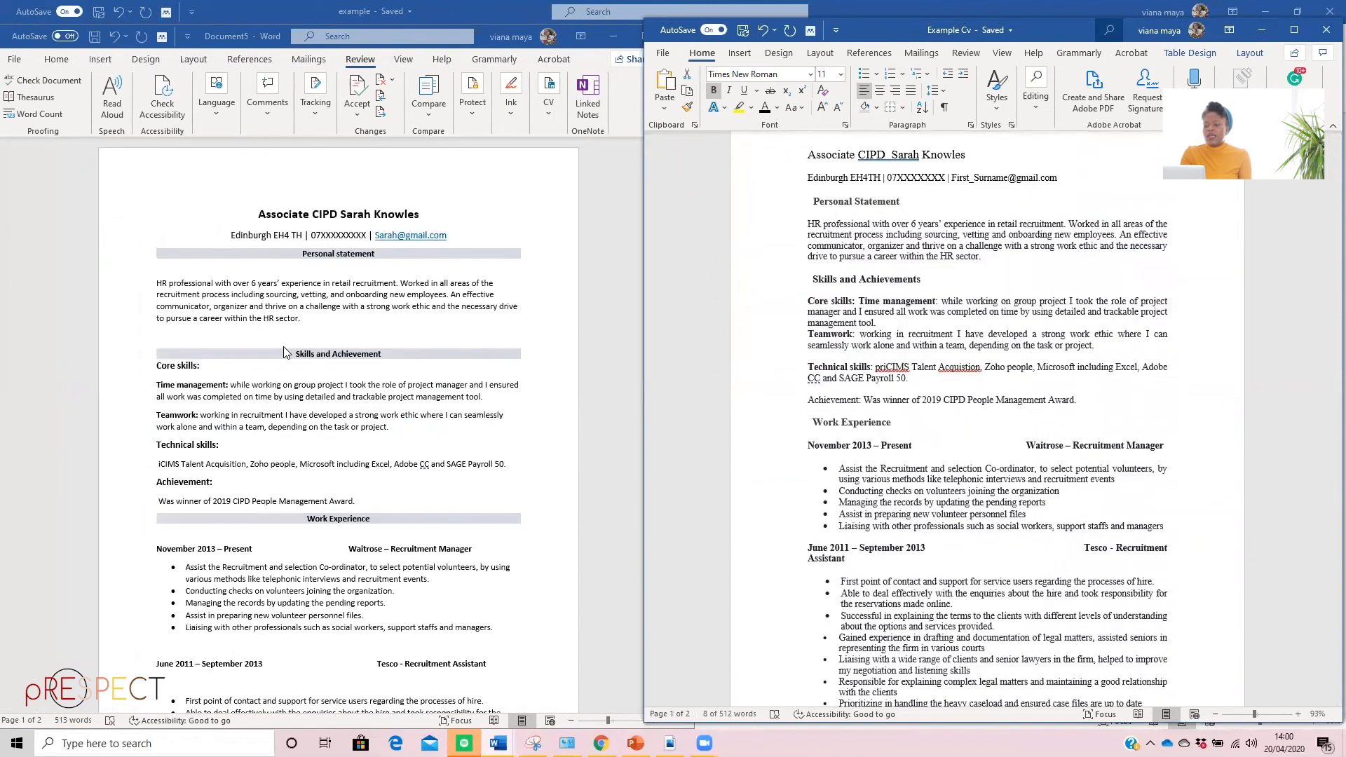
Compare the new CV's sections, spacing and page layout with the Example Cv, from the header through to Education
{"action": "scroll", "coordinate": [938, 324], "scroll_direction": "up", "scroll_amount": 1}
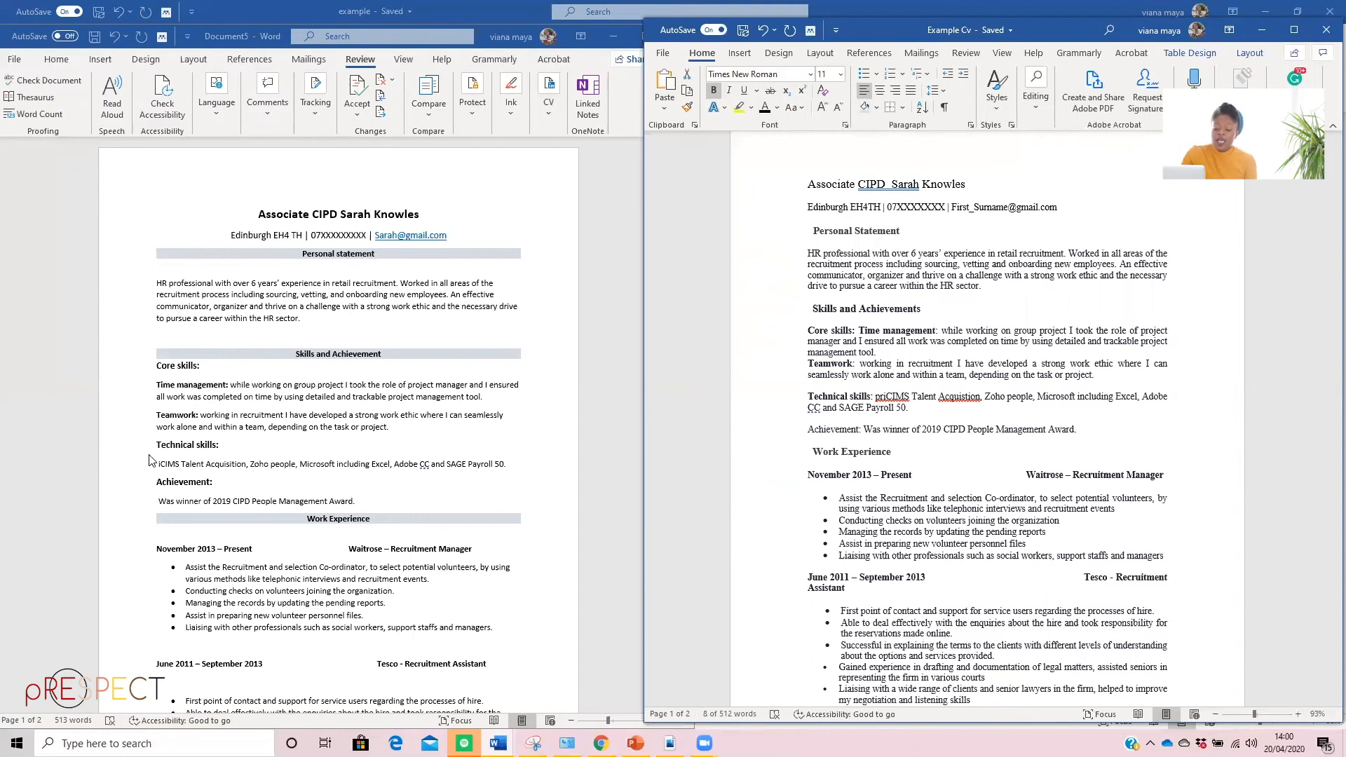
{"action": "scroll", "coordinate": [352, 527], "scroll_direction": "down", "scroll_amount": 3}
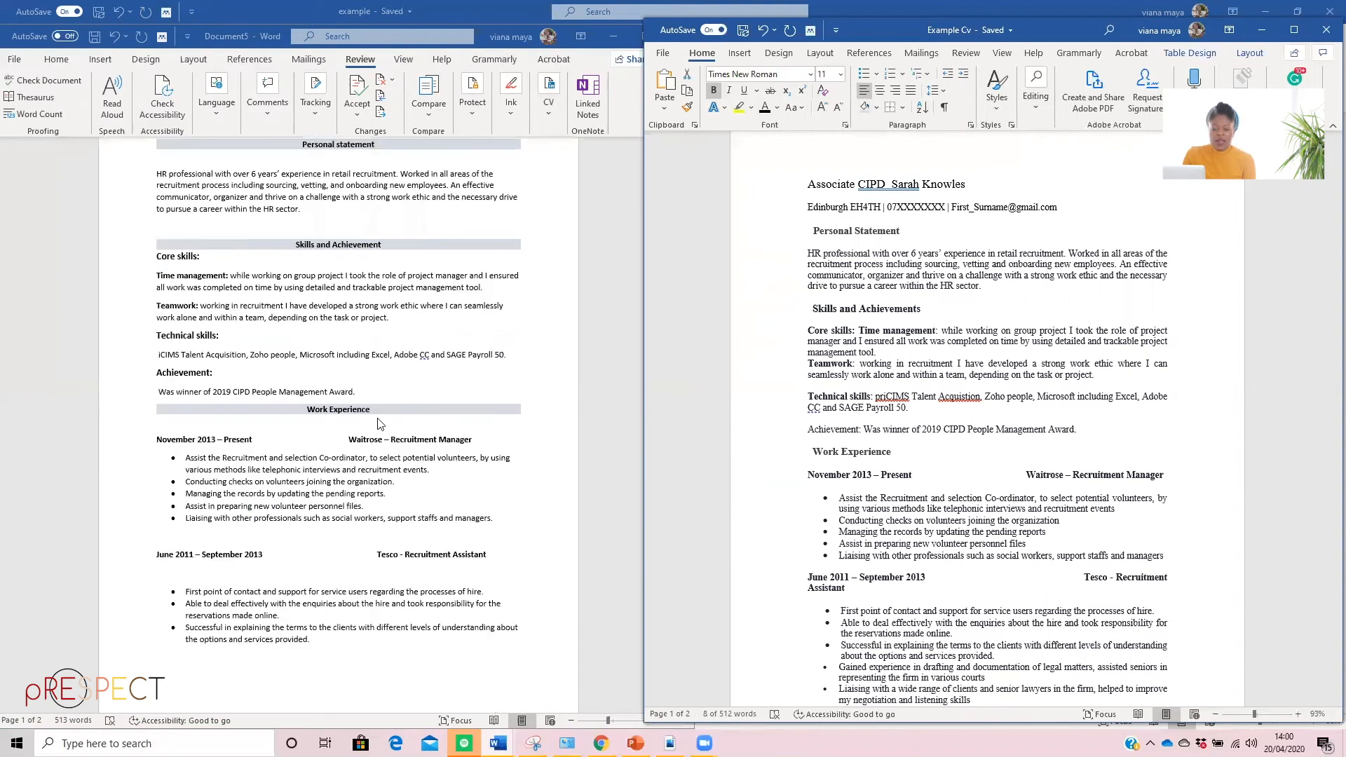
{"action": "scroll", "coordinate": [392, 435], "scroll_direction": "down", "scroll_amount": 4}
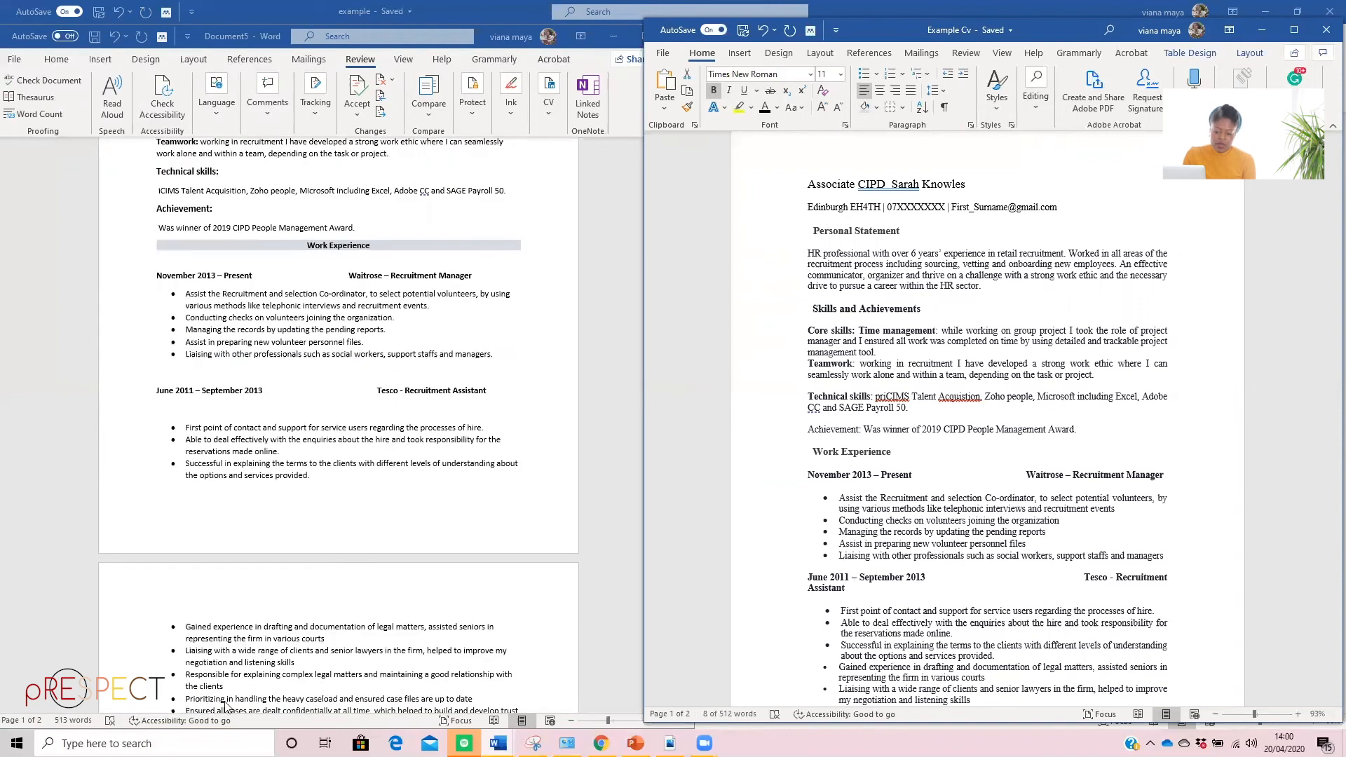
{"action": "scroll", "coordinate": [225, 704], "scroll_direction": "down", "scroll_amount": 5}
{"action": "scroll", "coordinate": [221, 549], "scroll_direction": "up", "scroll_amount": 10}
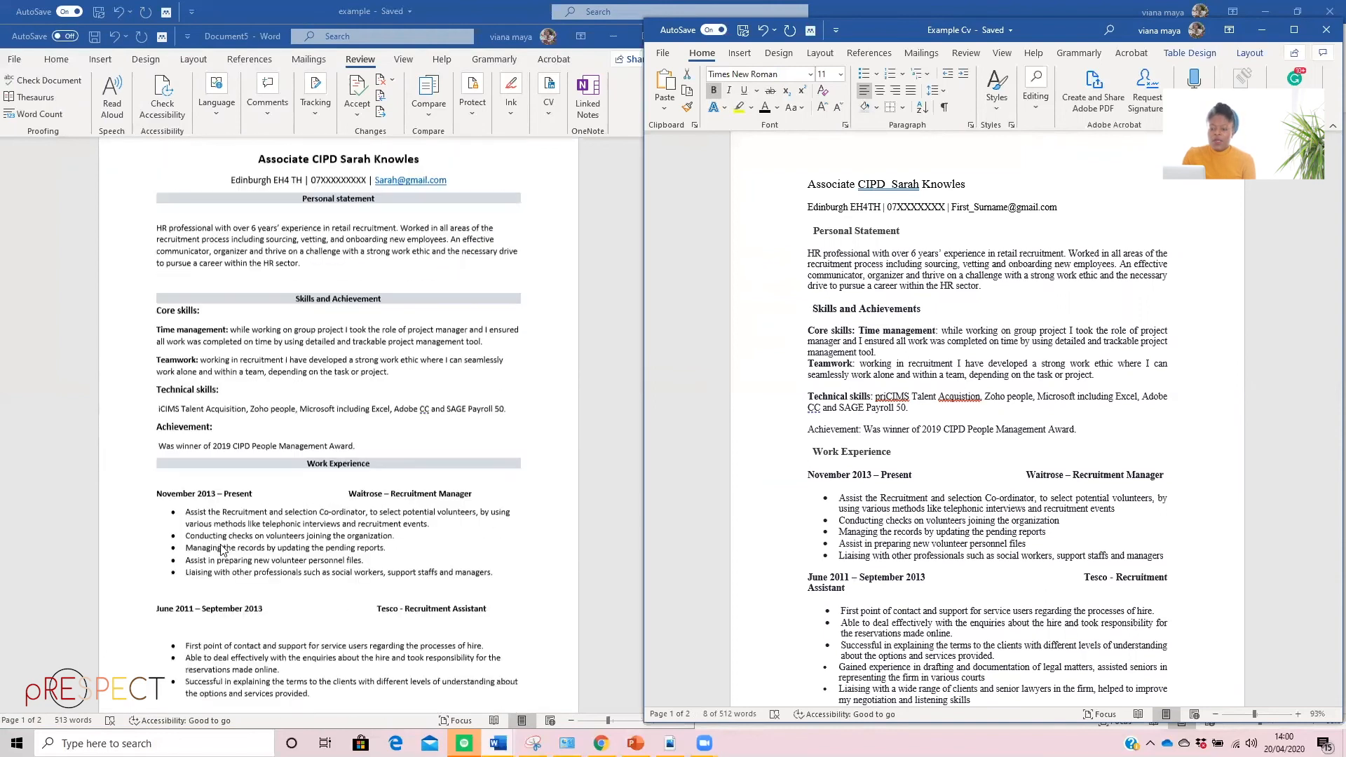
{"action": "scroll", "coordinate": [221, 549], "scroll_direction": "up", "scroll_amount": 2}
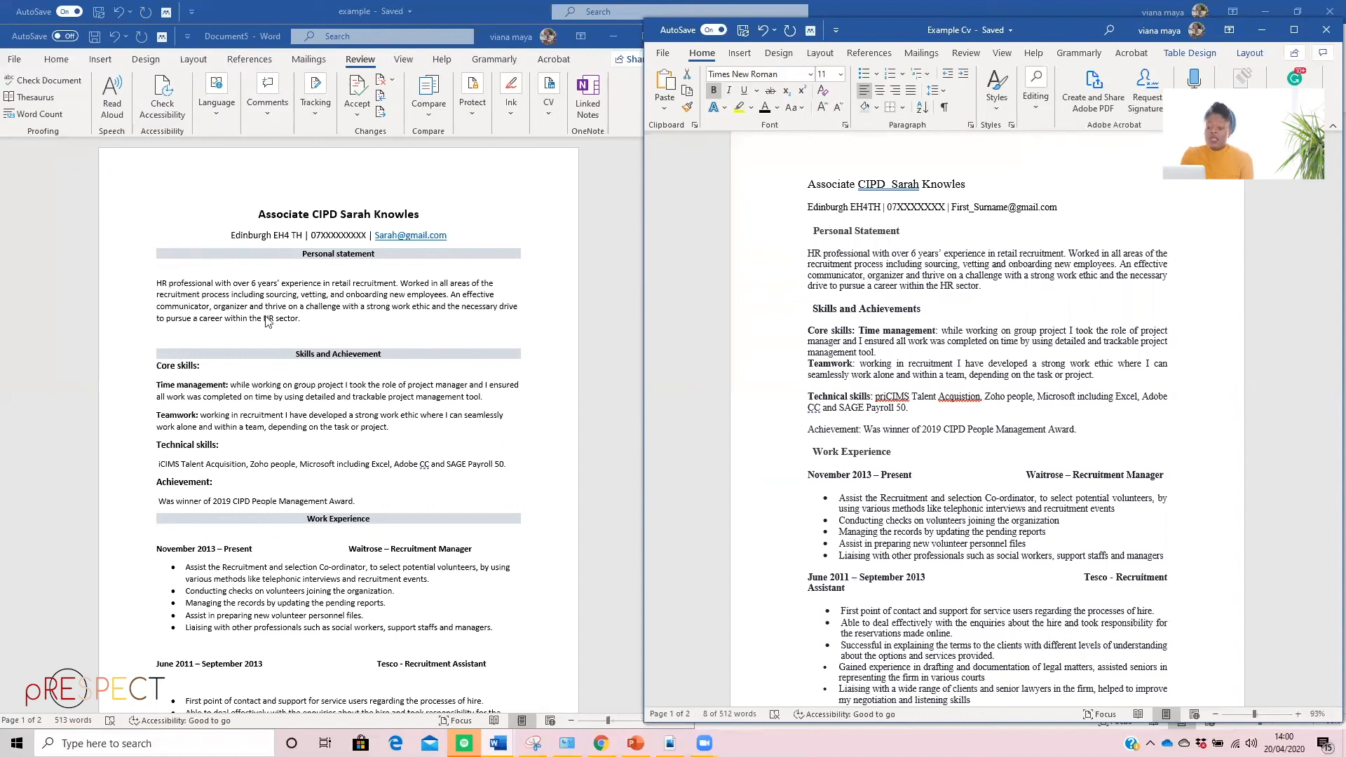
{"action": "scroll", "coordinate": [287, 474], "scroll_direction": "down", "scroll_amount": 15}
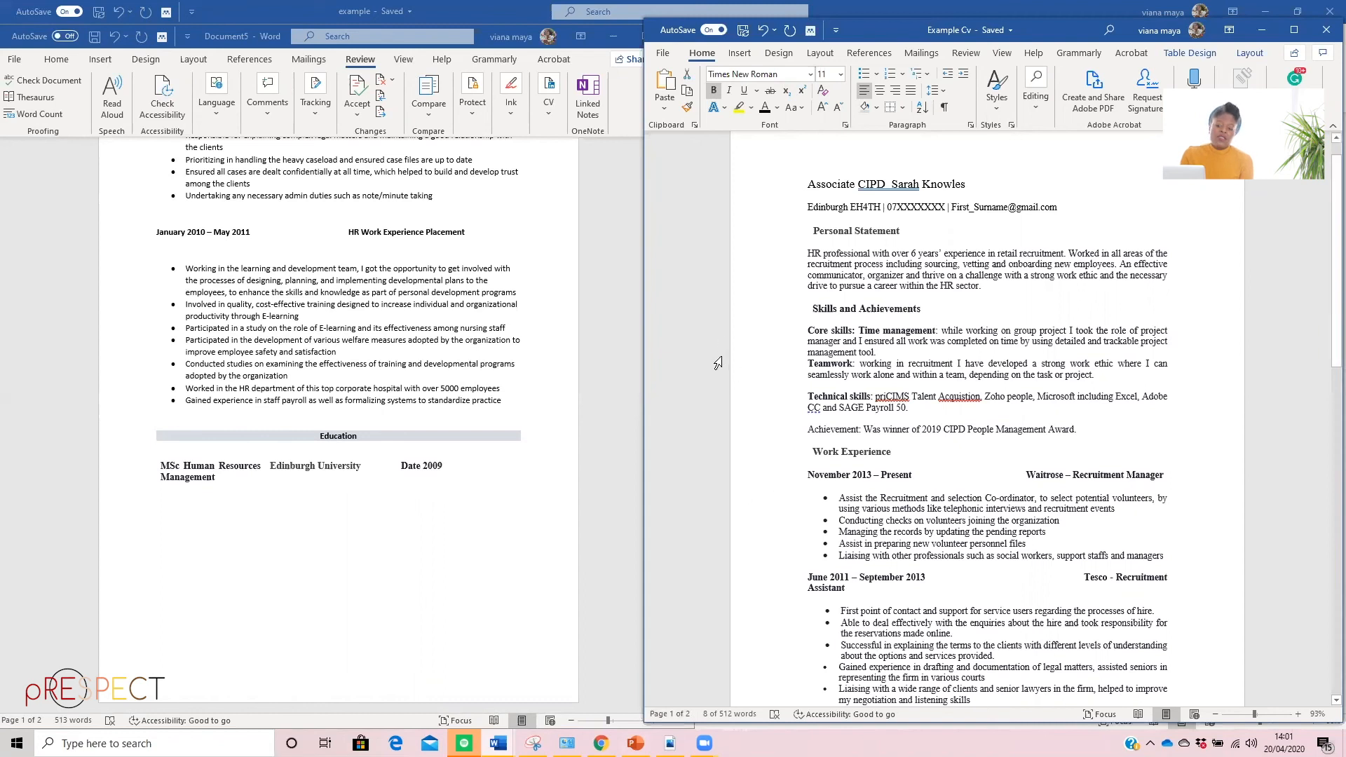
{"action": "scroll", "coordinate": [718, 363], "scroll_direction": "up", "scroll_amount": 1}
{"action": "scroll", "coordinate": [294, 332], "scroll_direction": "up", "scroll_amount": 9}
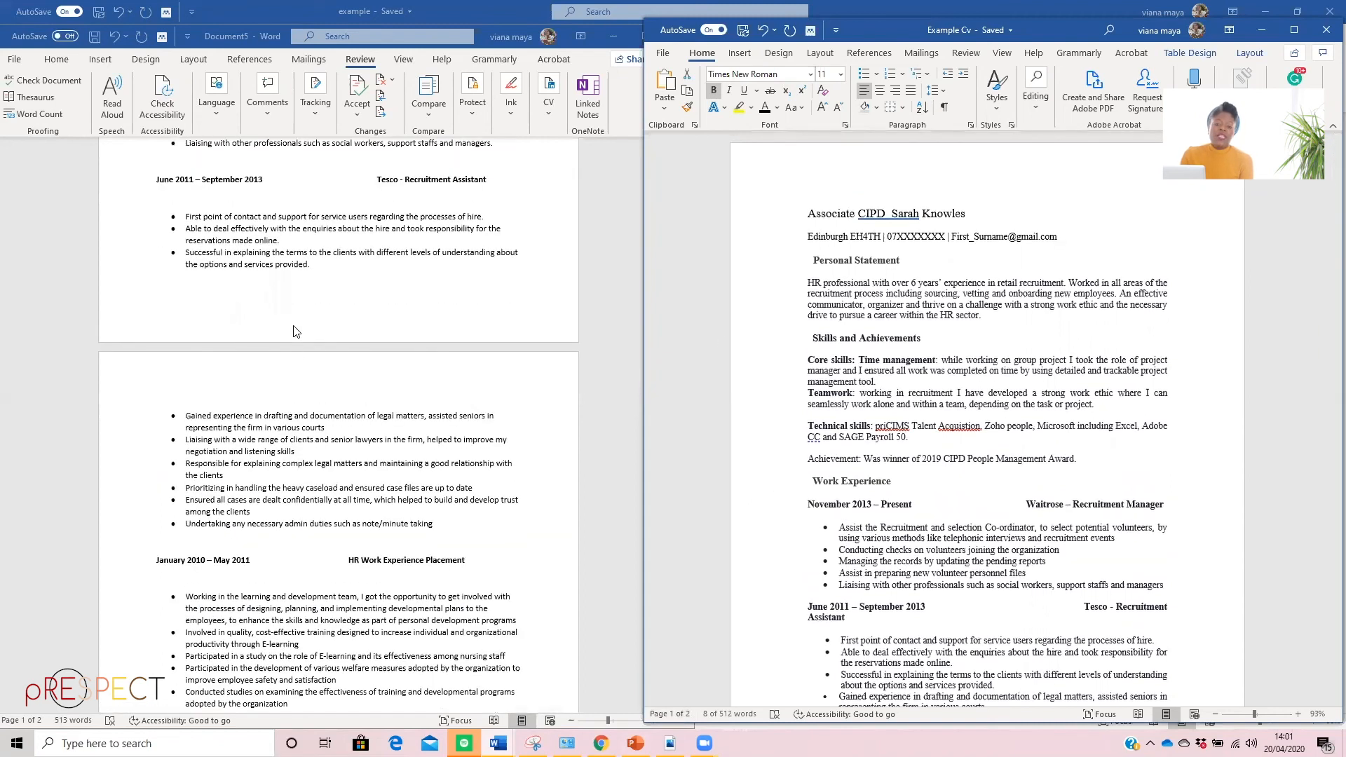
{"action": "scroll", "coordinate": [294, 332], "scroll_direction": "up", "scroll_amount": 1}
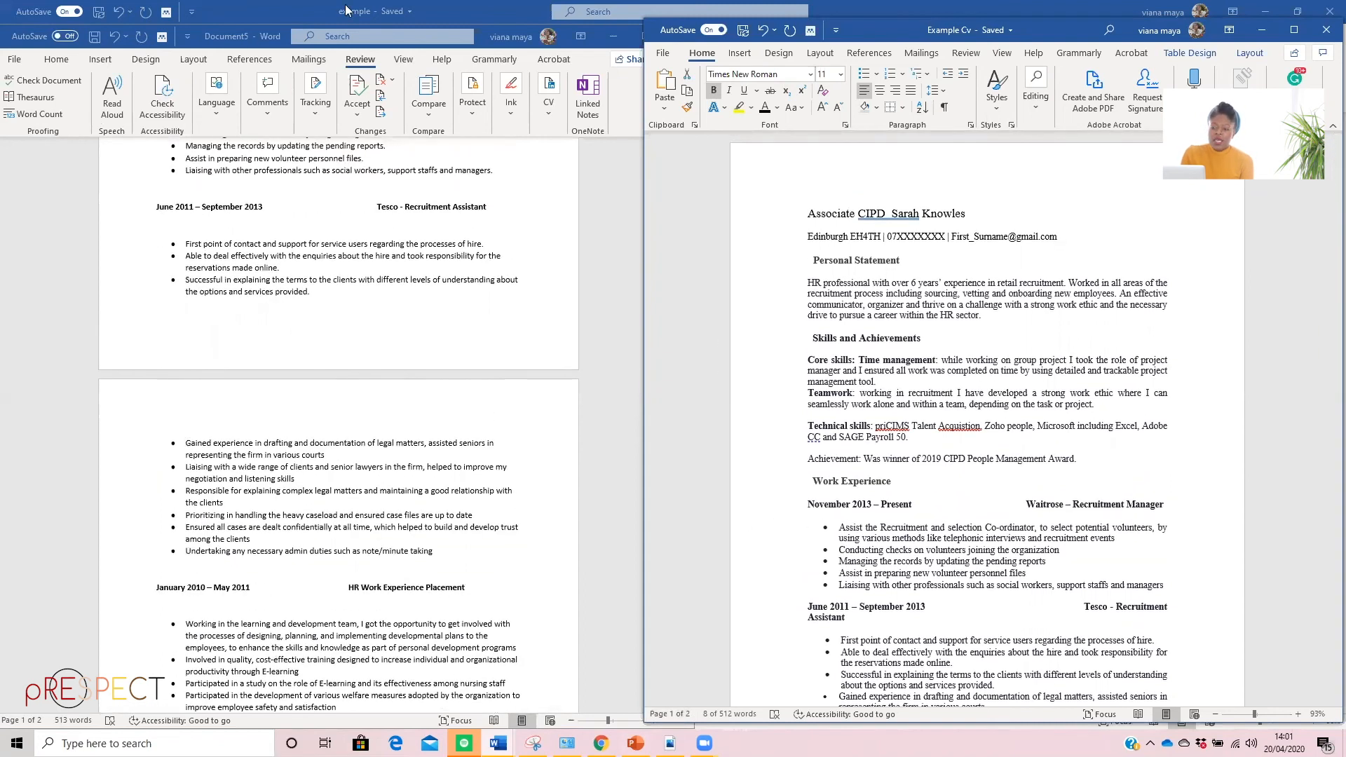
Bring the new CV to the front, maximise its window and select the "Personal statement" heading table
{"action": "left_click", "coordinate": [631, 30]}
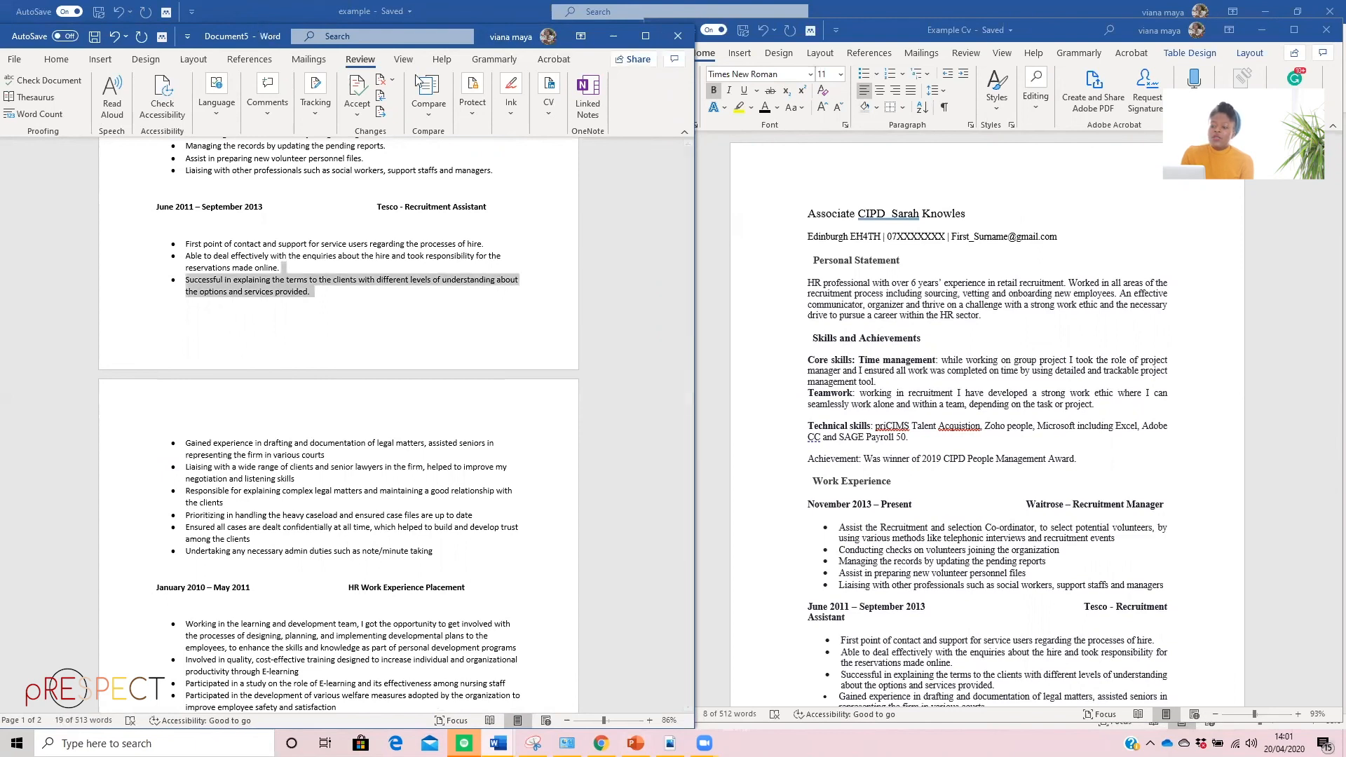
{"action": "left_click_drag", "start_coordinate": [262, 25], "coordinate": [330, 70]}
{"action": "left_click", "coordinate": [712, 80]}
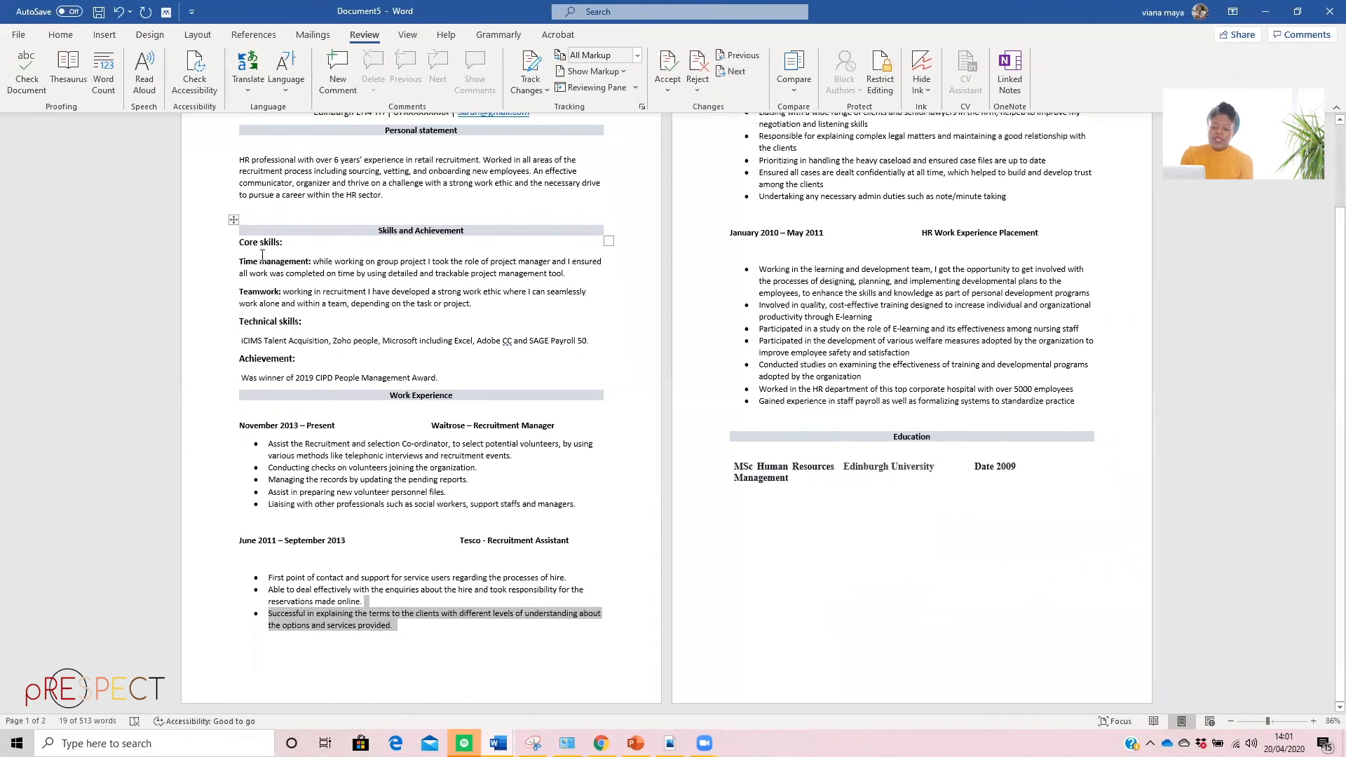
{"action": "scroll", "coordinate": [305, 189], "scroll_direction": "up", "scroll_amount": 3}
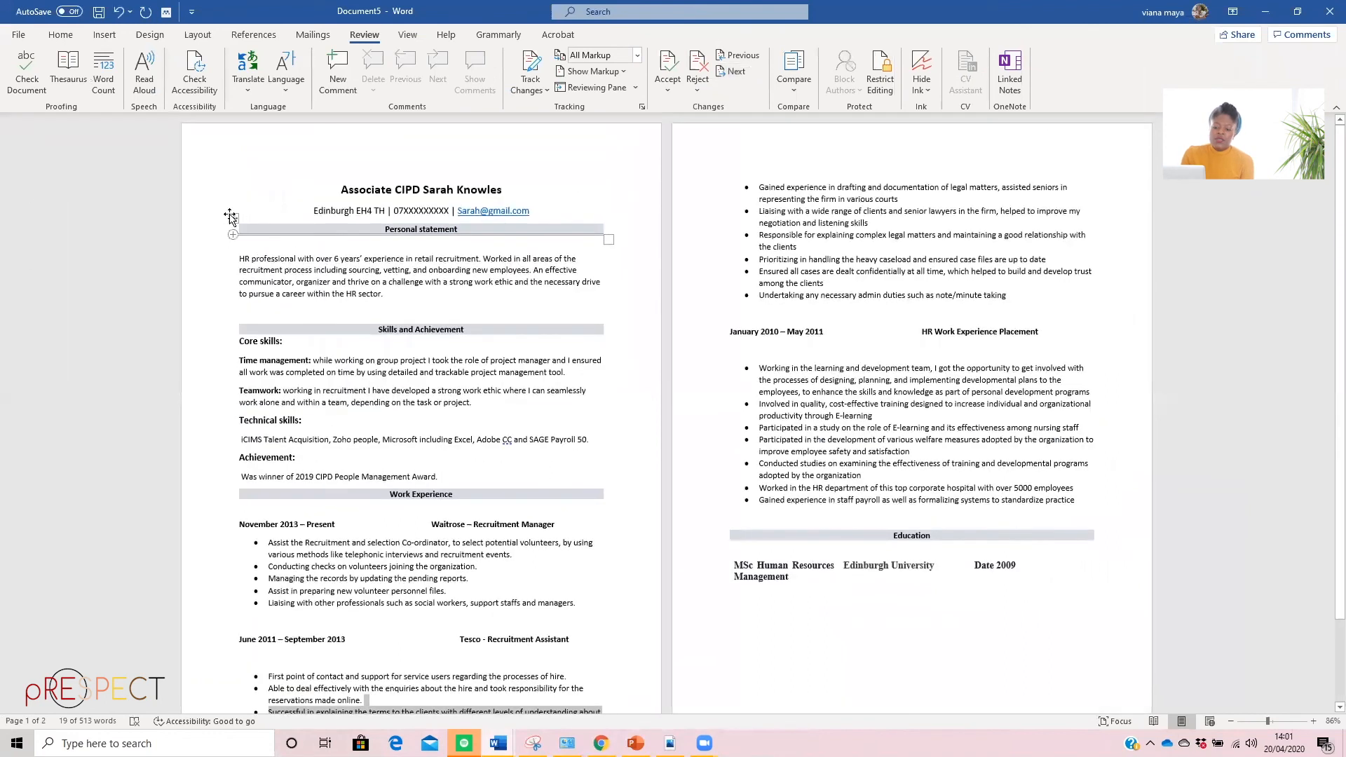
{"action": "left_click", "coordinate": [232, 216]}
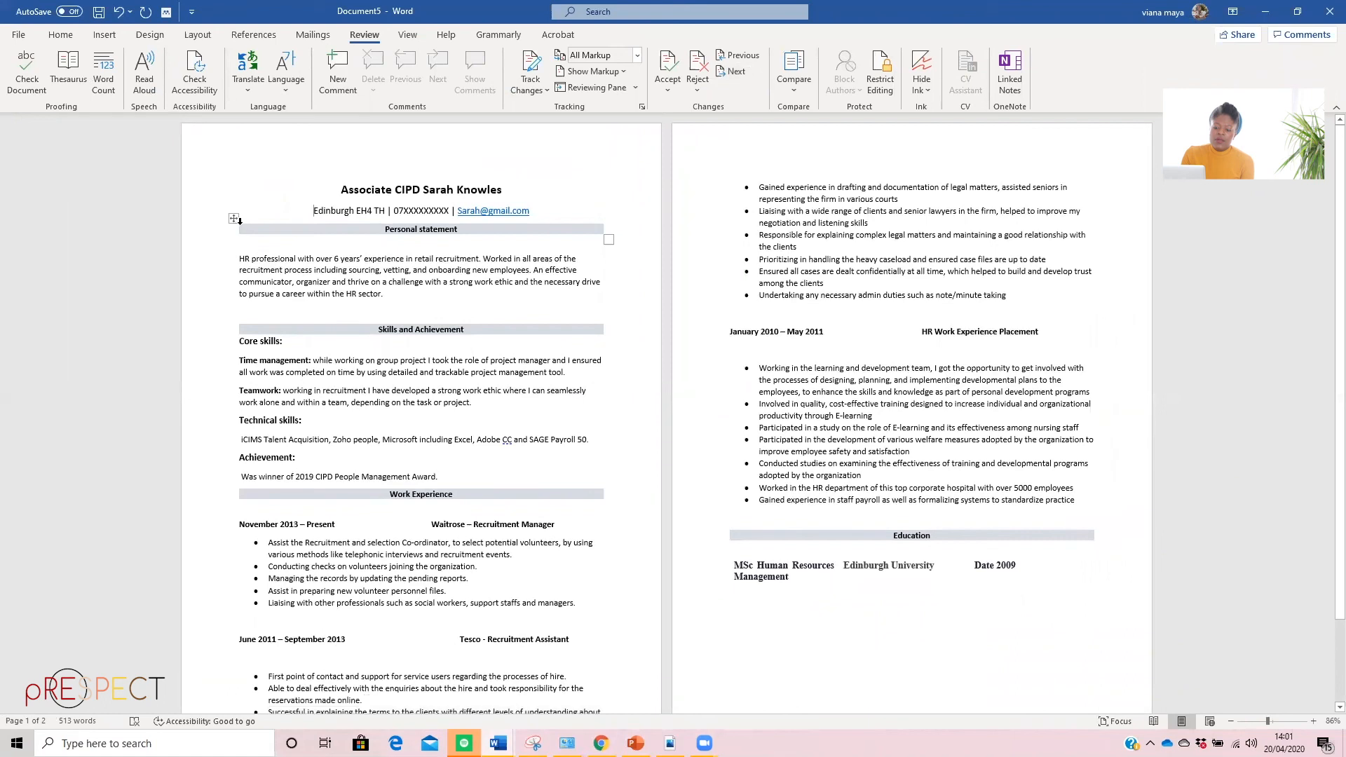
{"action": "left_click", "coordinate": [232, 220]}
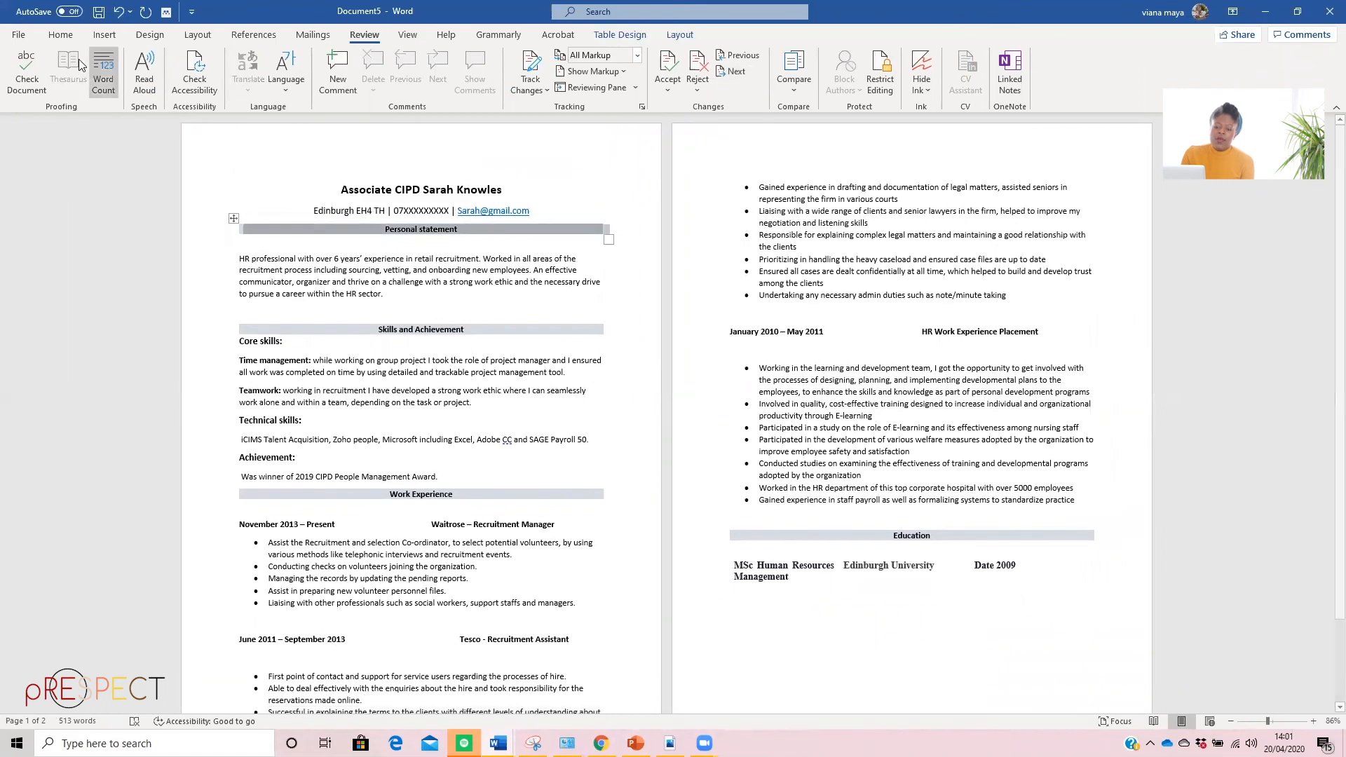
{"action": "left_click", "coordinate": [105, 36]}
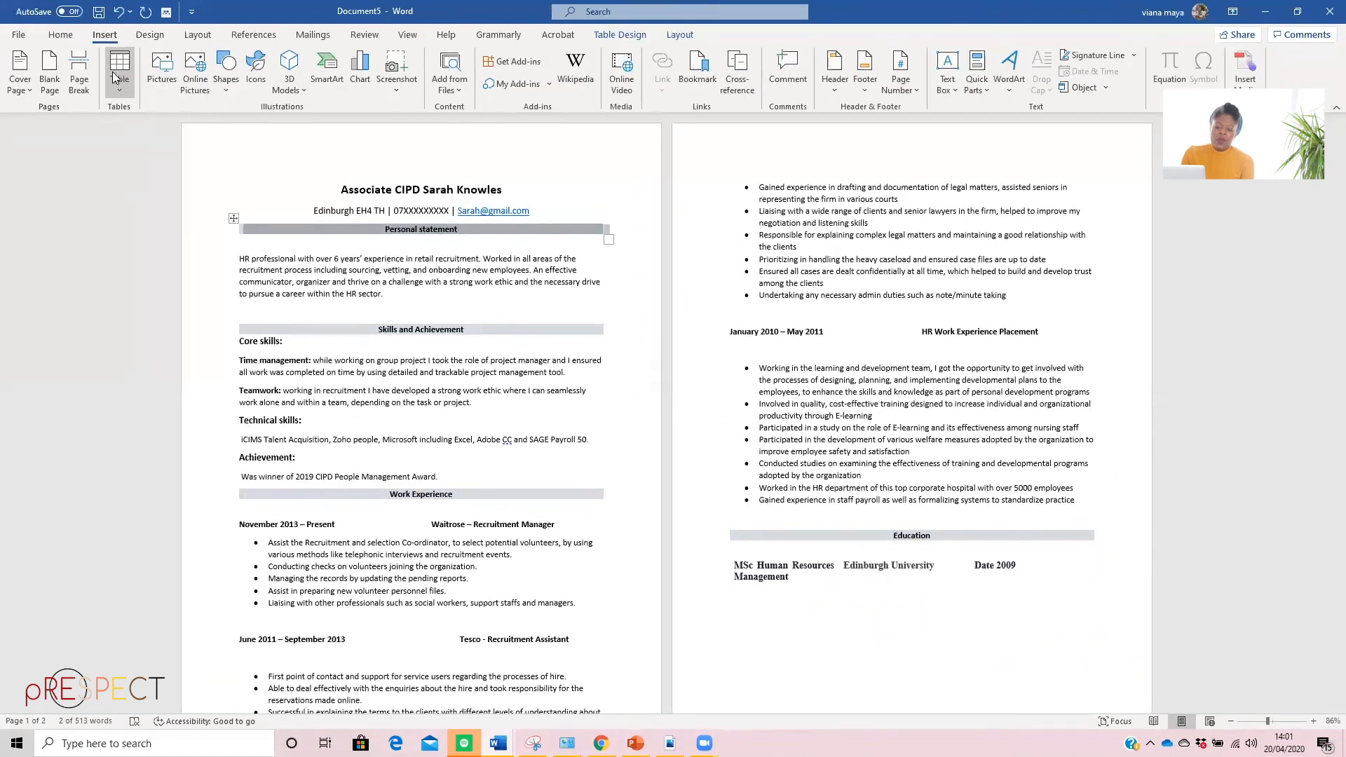
{"action": "left_click", "coordinate": [118, 73]}
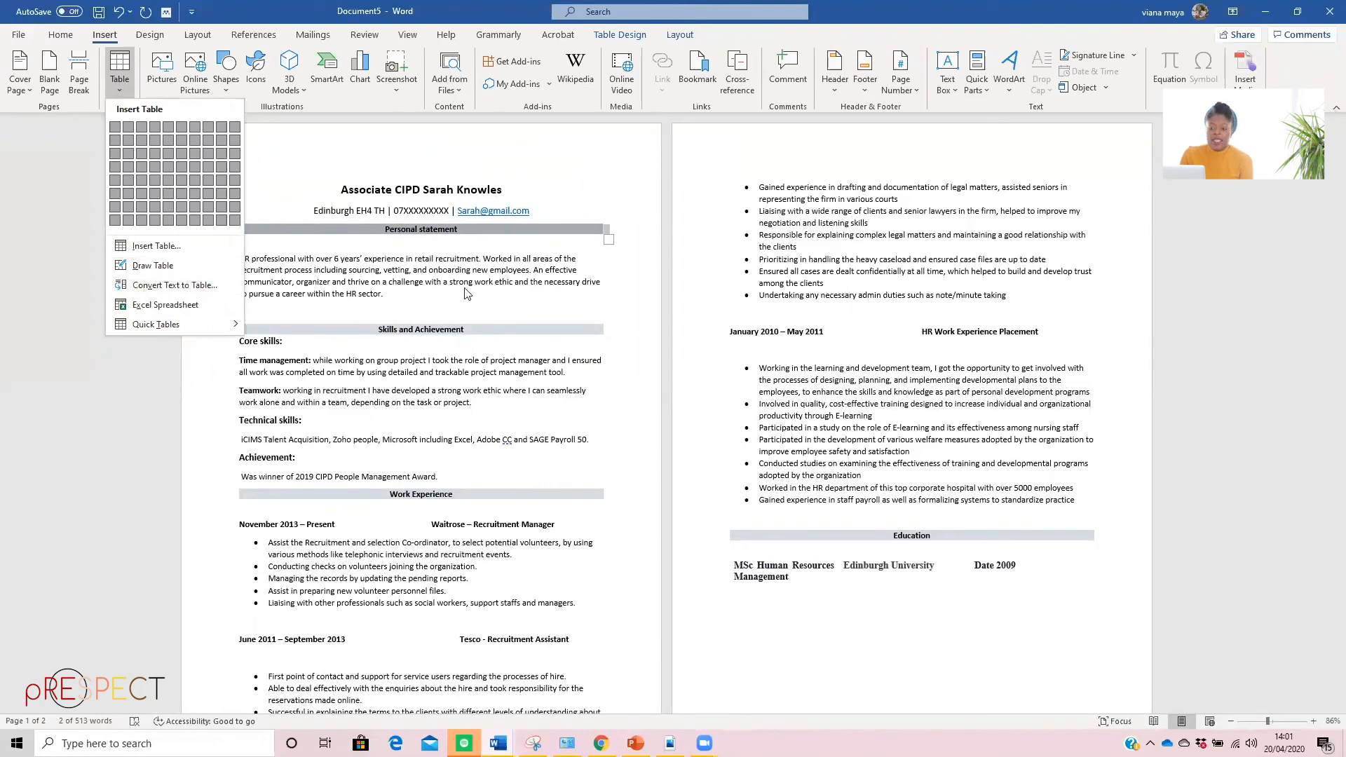
{"action": "left_click", "coordinate": [272, 215]}
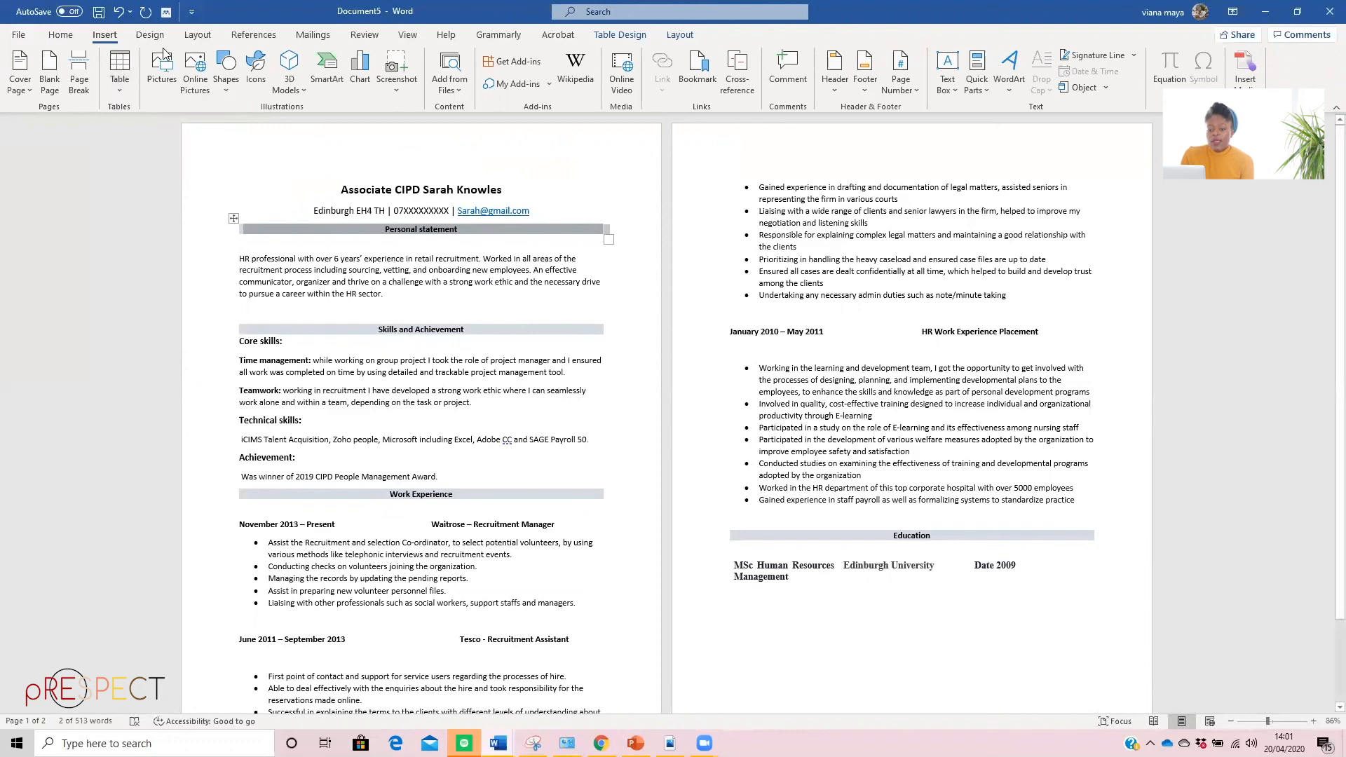
Shade the selected "Personal statement" heading bar with the darkest orange theme colour
{"action": "left_click", "coordinate": [62, 35]}
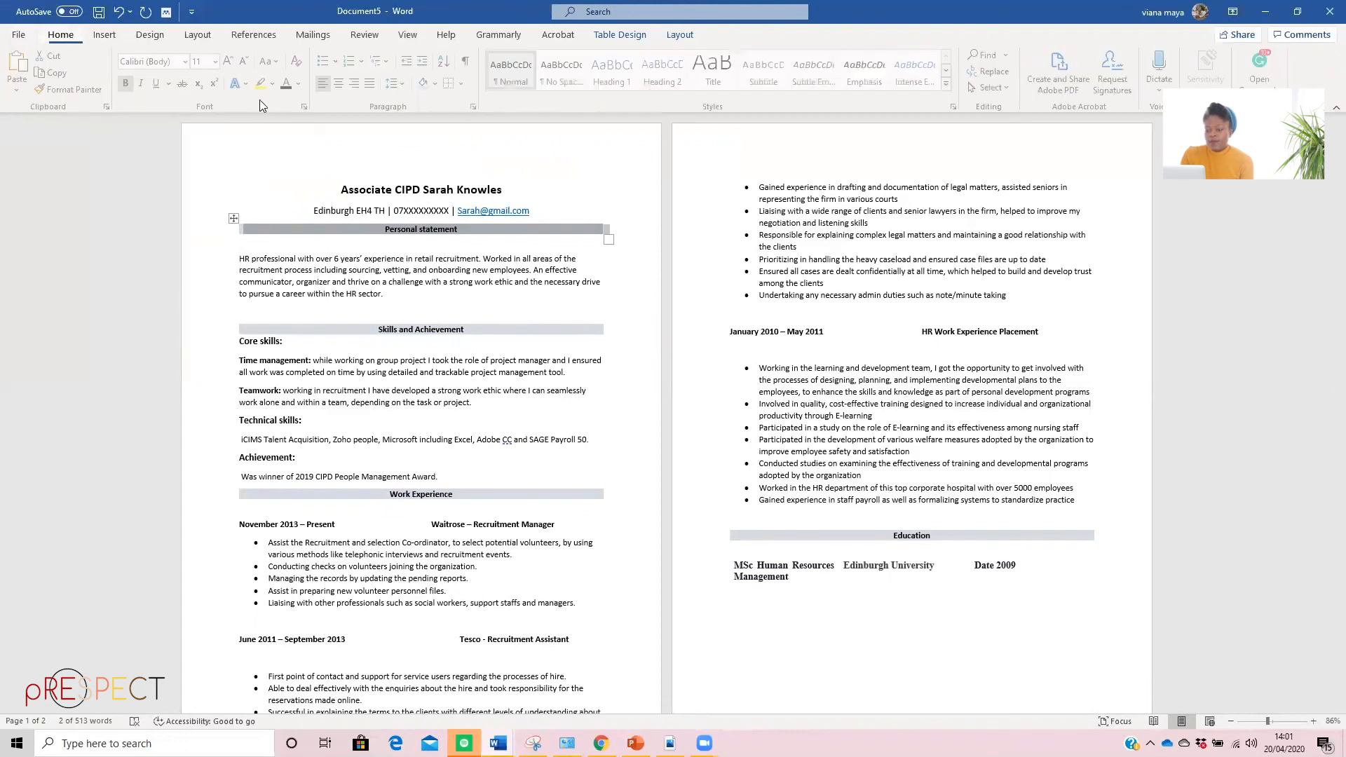
{"action": "left_click", "coordinate": [464, 84]}
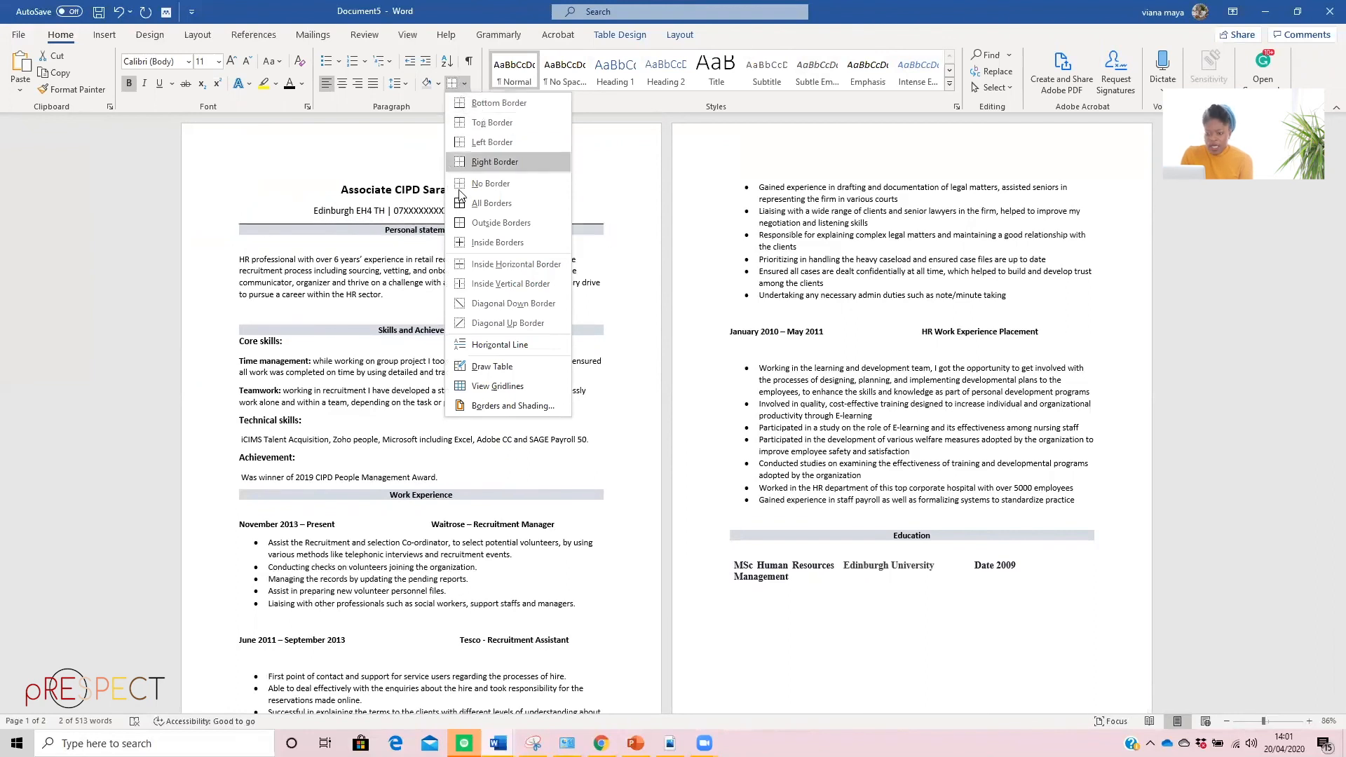
{"action": "left_click", "coordinate": [437, 84]}
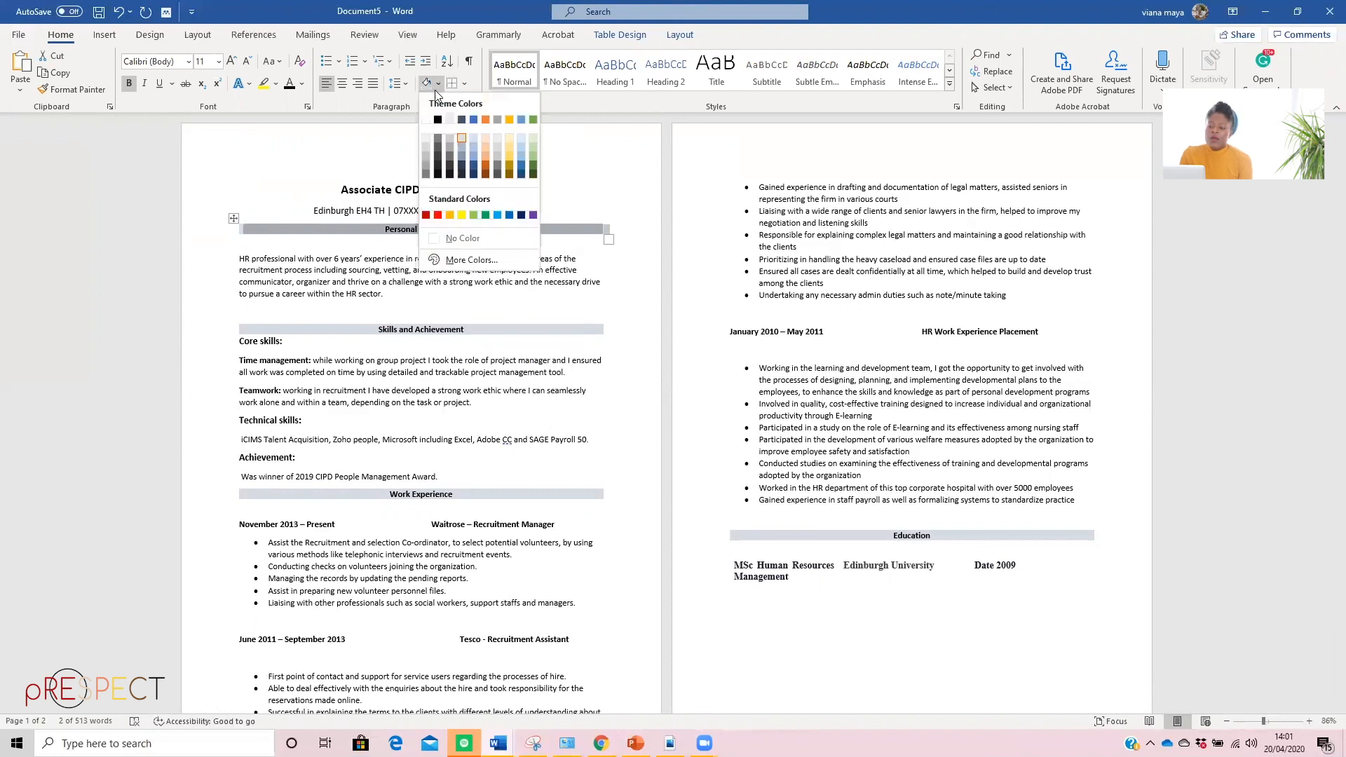
{"action": "left_click", "coordinate": [484, 176]}
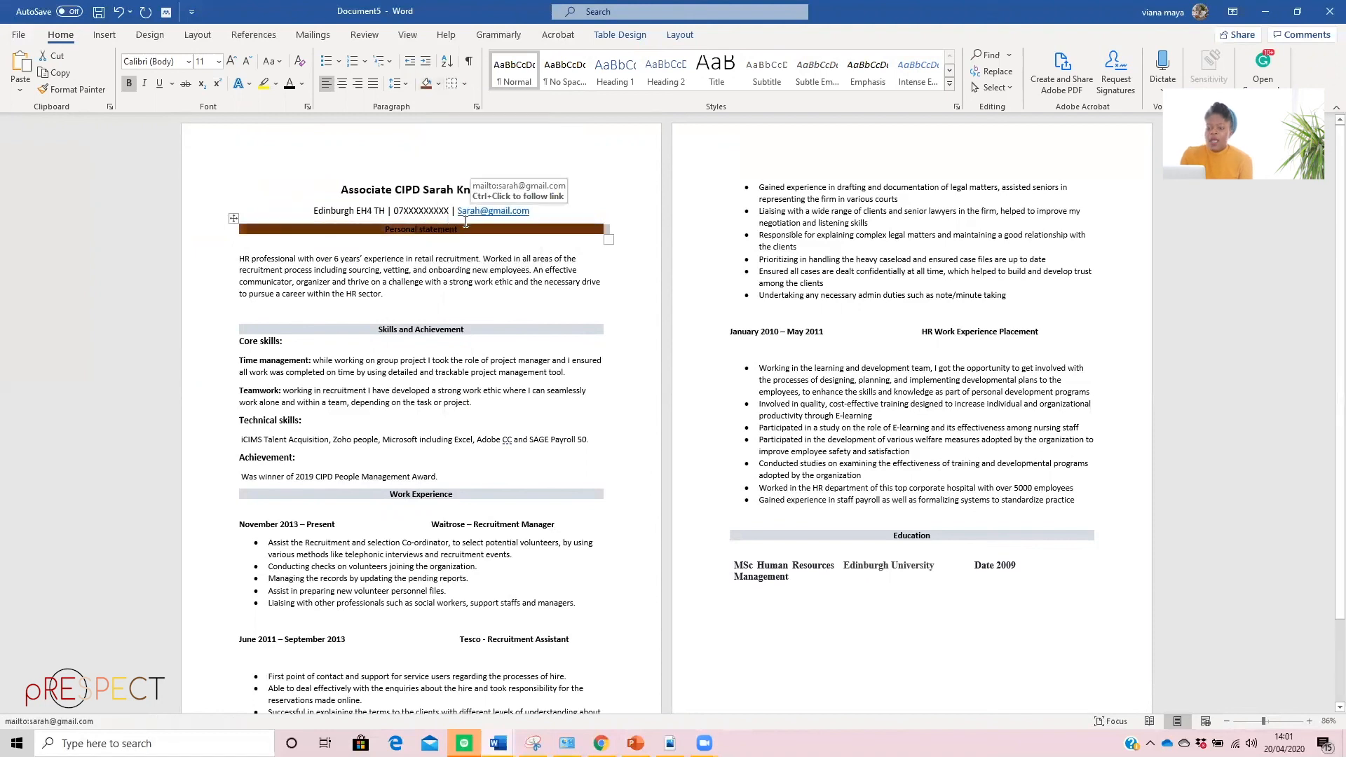
Set the font colour of the "Personal statement" heading to white and deselect the heading
{"action": "left_click", "coordinate": [301, 84]}
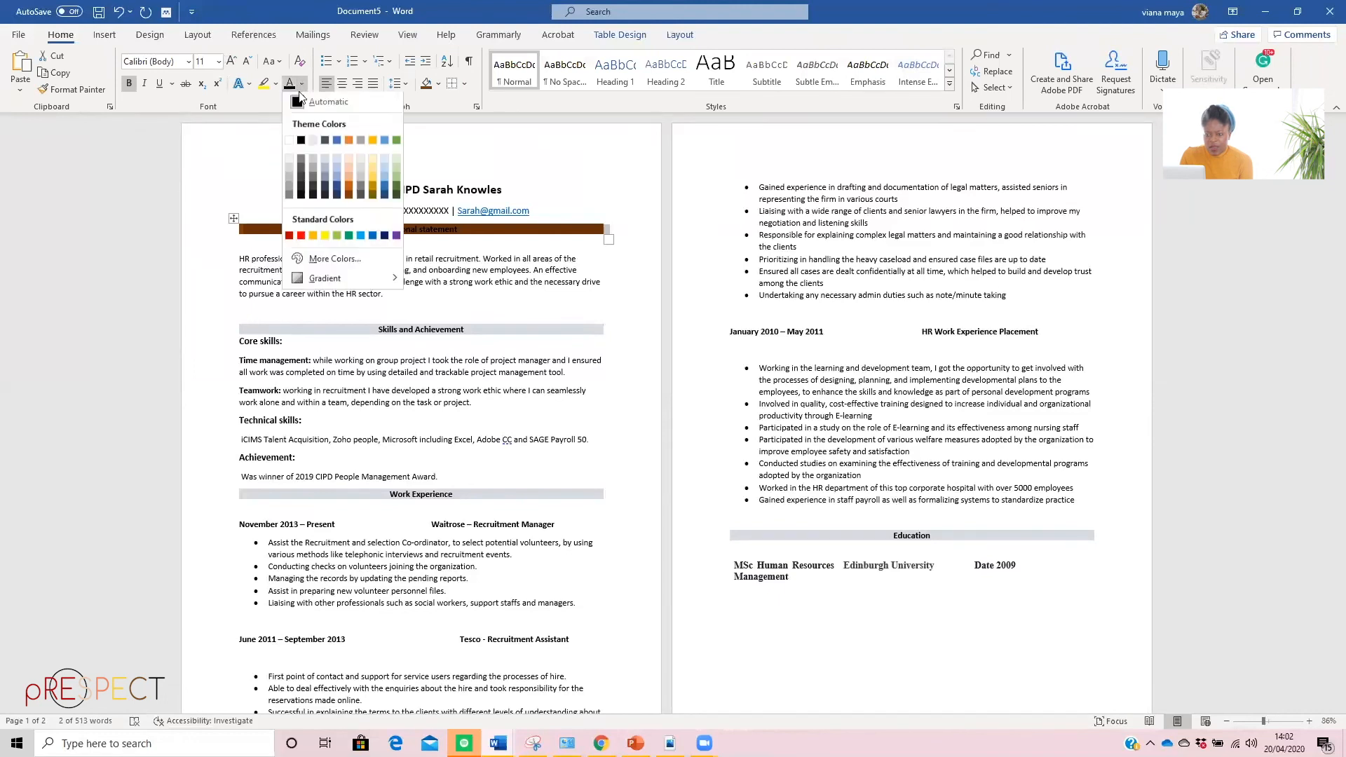
{"action": "left_click", "coordinate": [279, 142]}
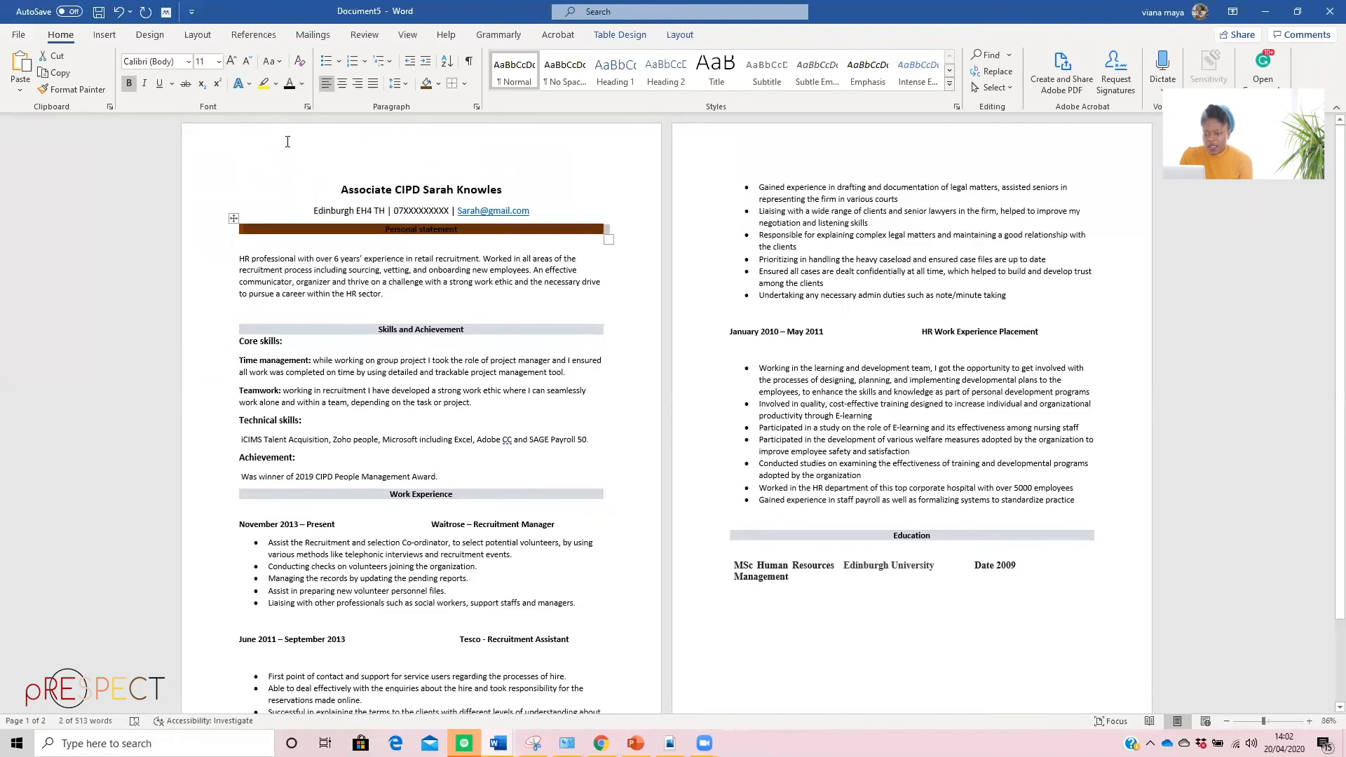
{"action": "left_click", "coordinate": [301, 84]}
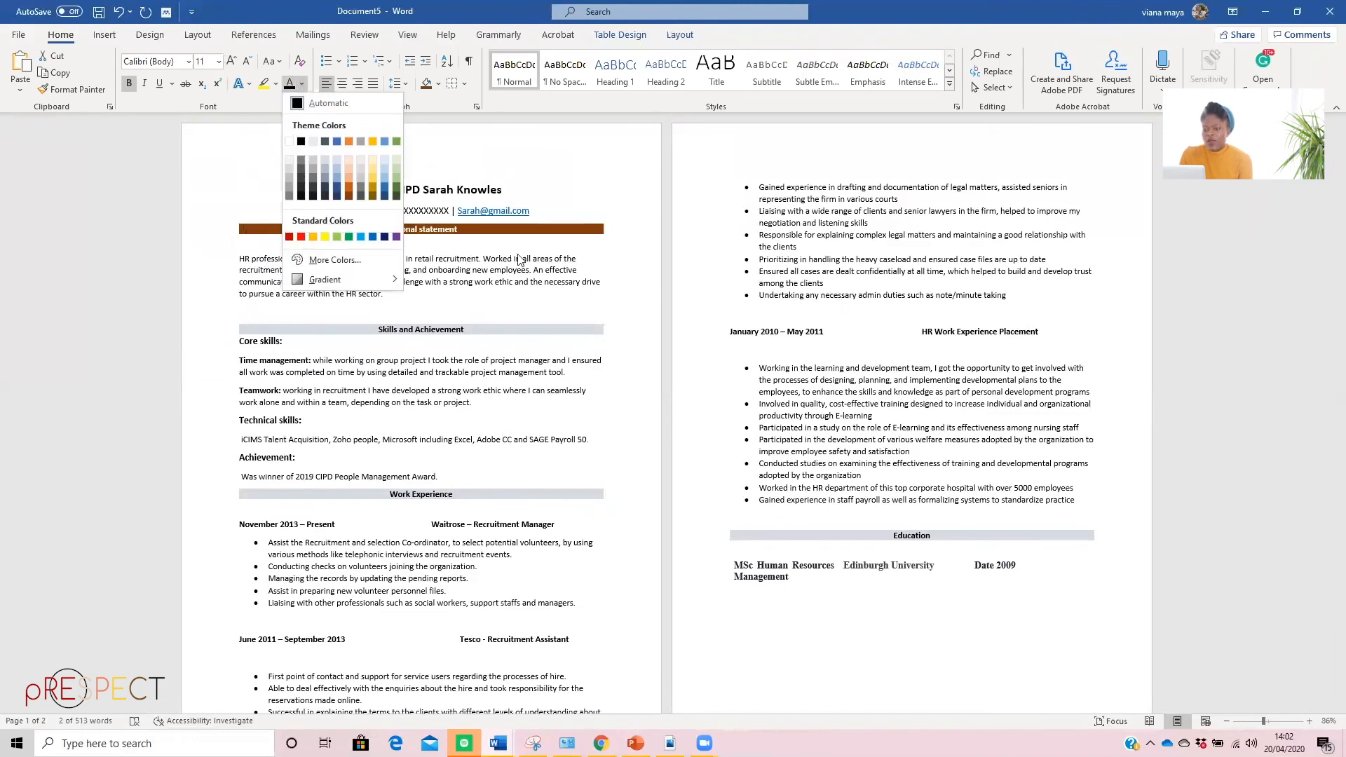
{"action": "left_click", "coordinate": [289, 143]}
{"action": "left_click", "coordinate": [634, 286]}
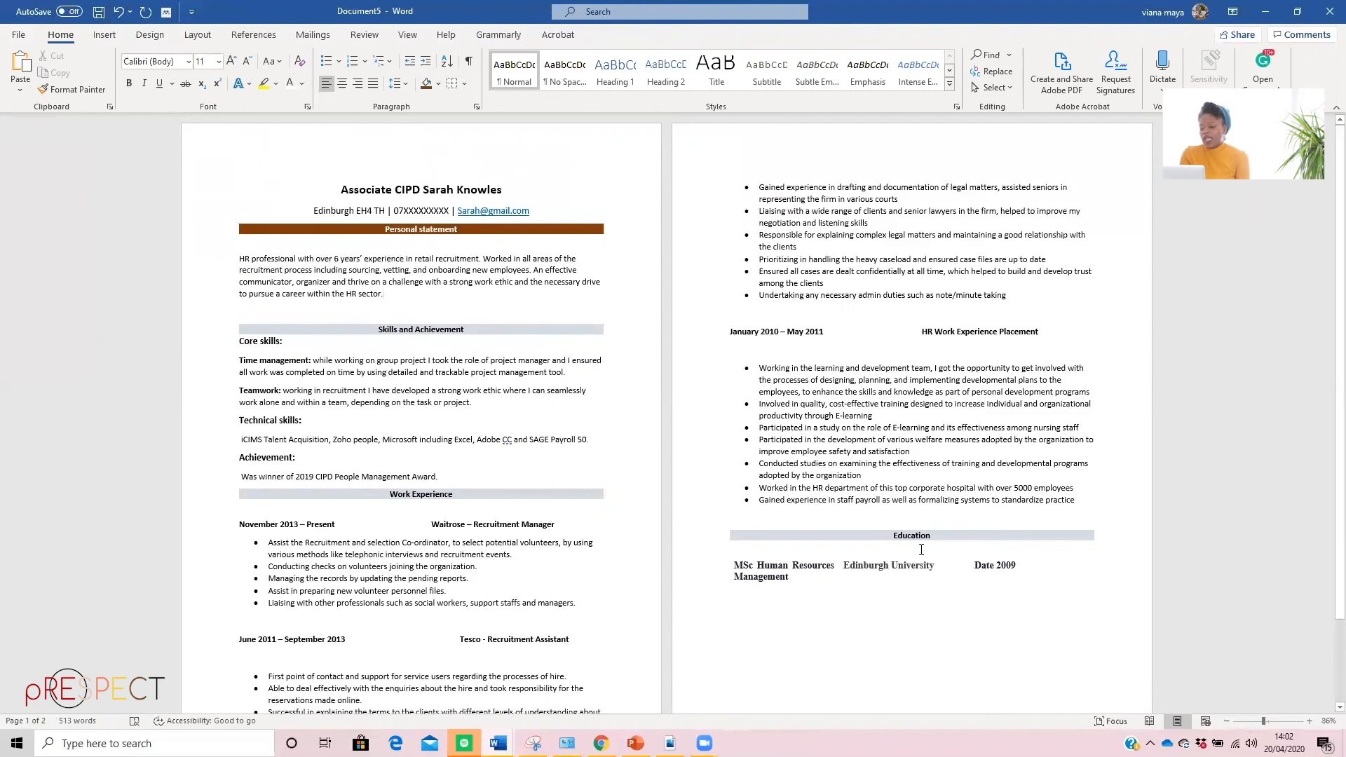
{"action": "scroll", "coordinate": [372, 215], "scroll_direction": "down", "scroll_amount": 3}
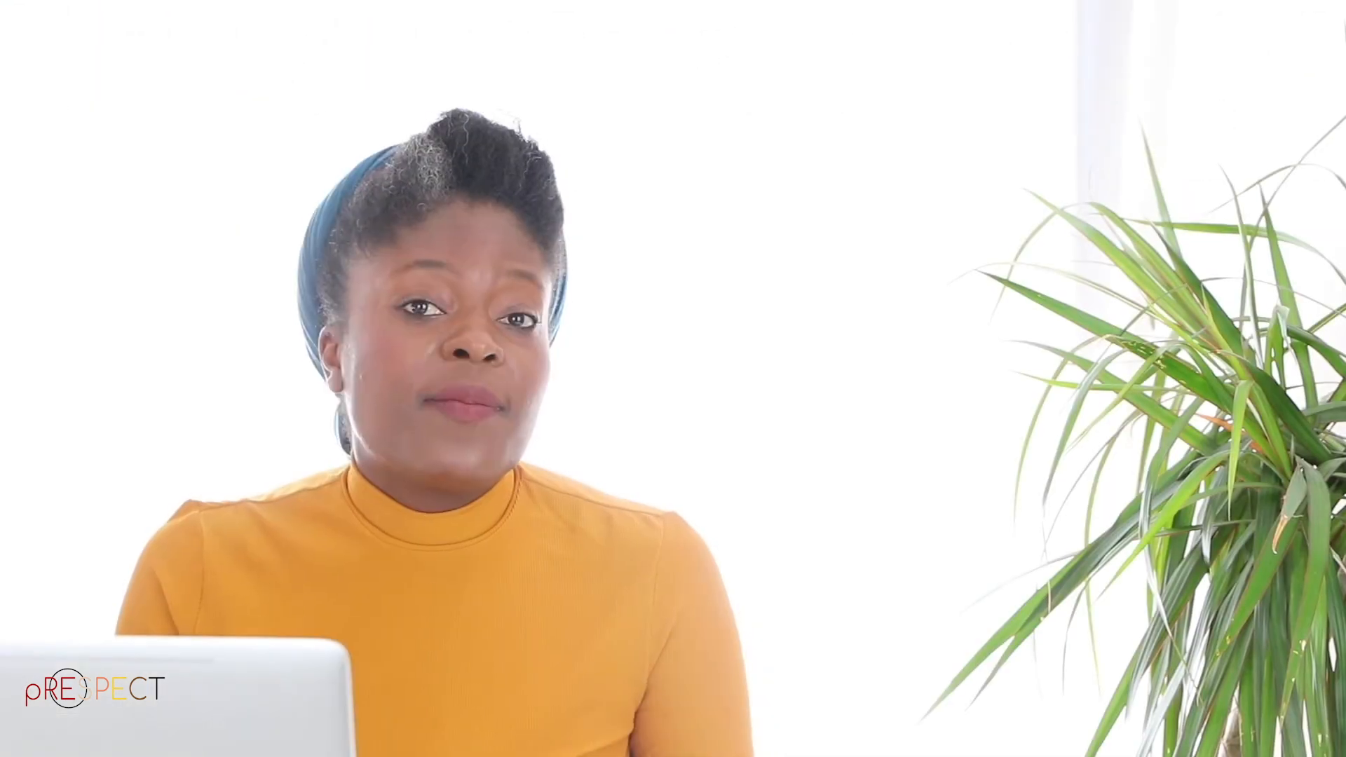